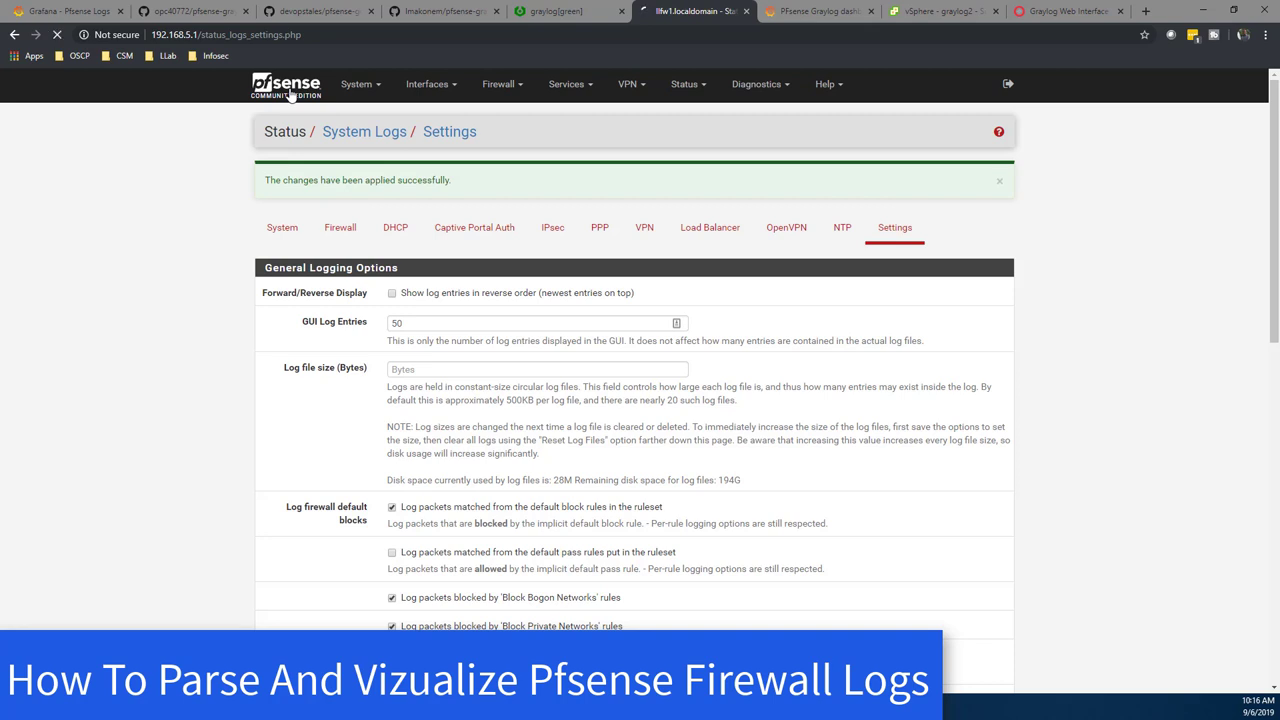
- Switch to the Grafana Pfsense Logs dashboard showing 4835 firewall events
key(ctrl+1)
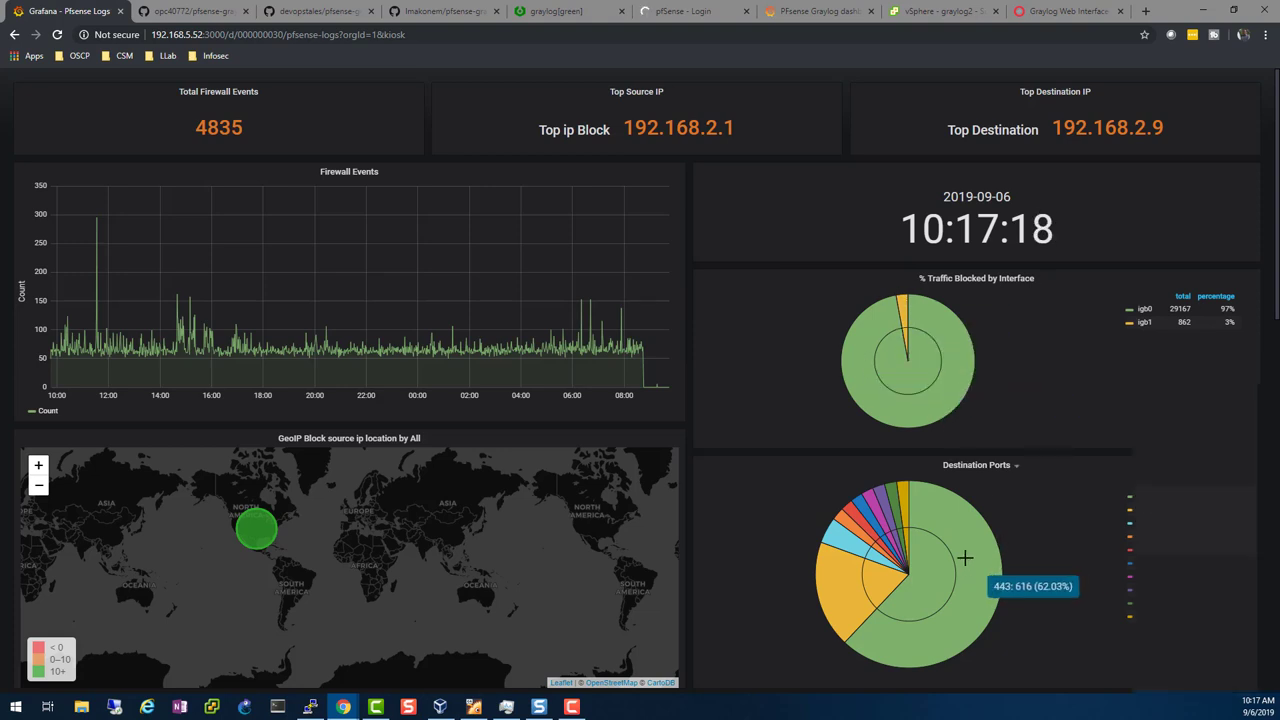
- Review the dashboard's source IP, destination and port panels, then bring up the original pfsense-graylog repository
scroll(962, 445, down, 2)
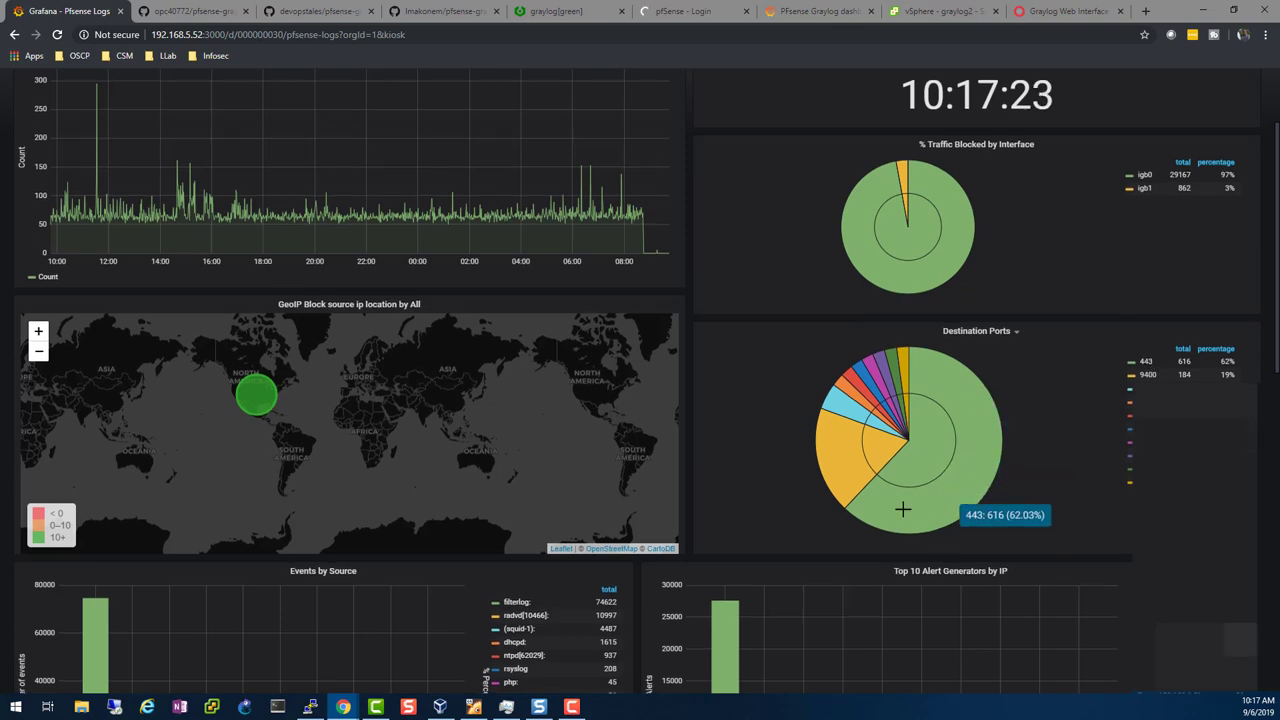
scroll(903, 509, down, 4)
scroll(376, 515, up, 3)
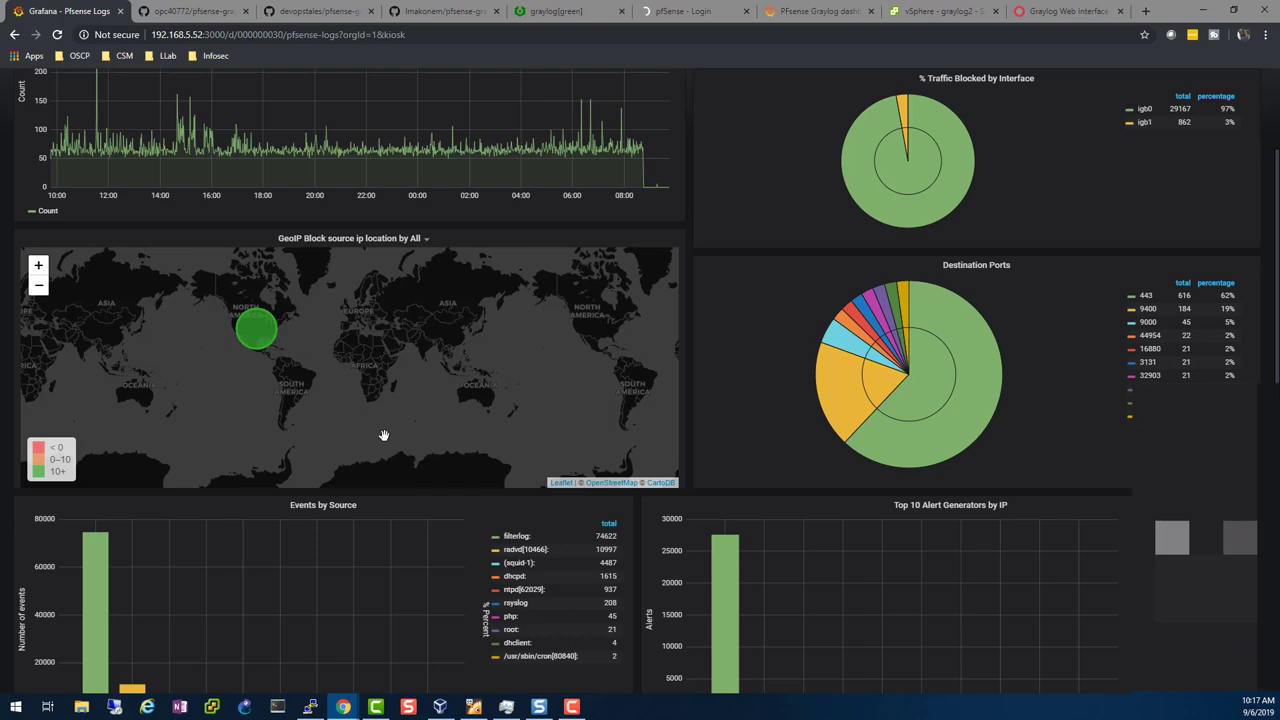
scroll(699, 487, down, 4)
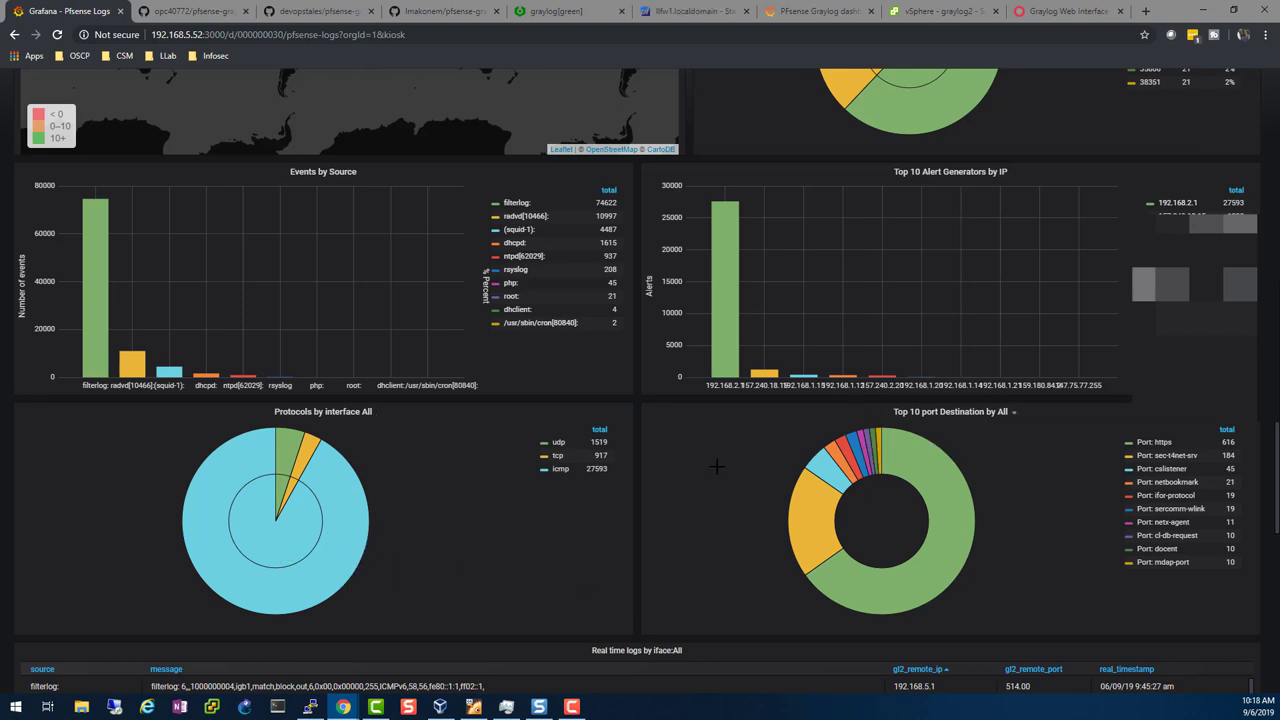
scroll(716, 465, down, 4)
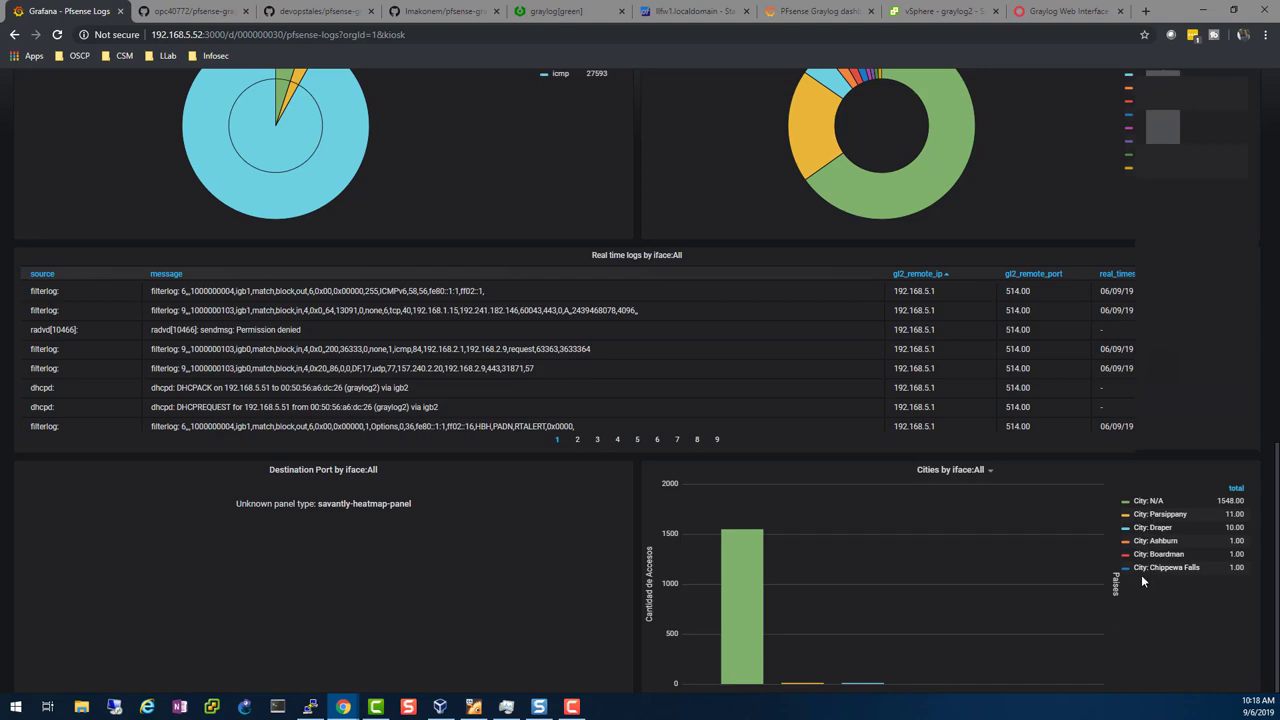
scroll(1142, 570, up, 10)
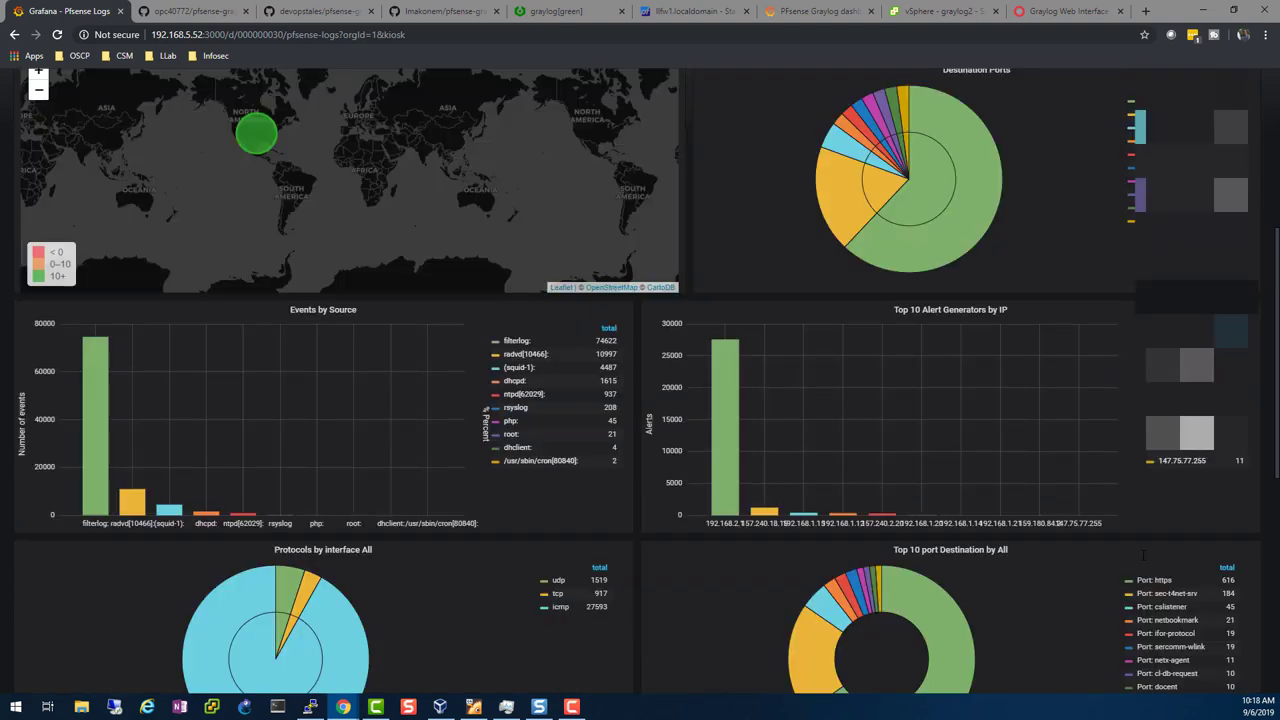
scroll(1143, 561, up, 1)
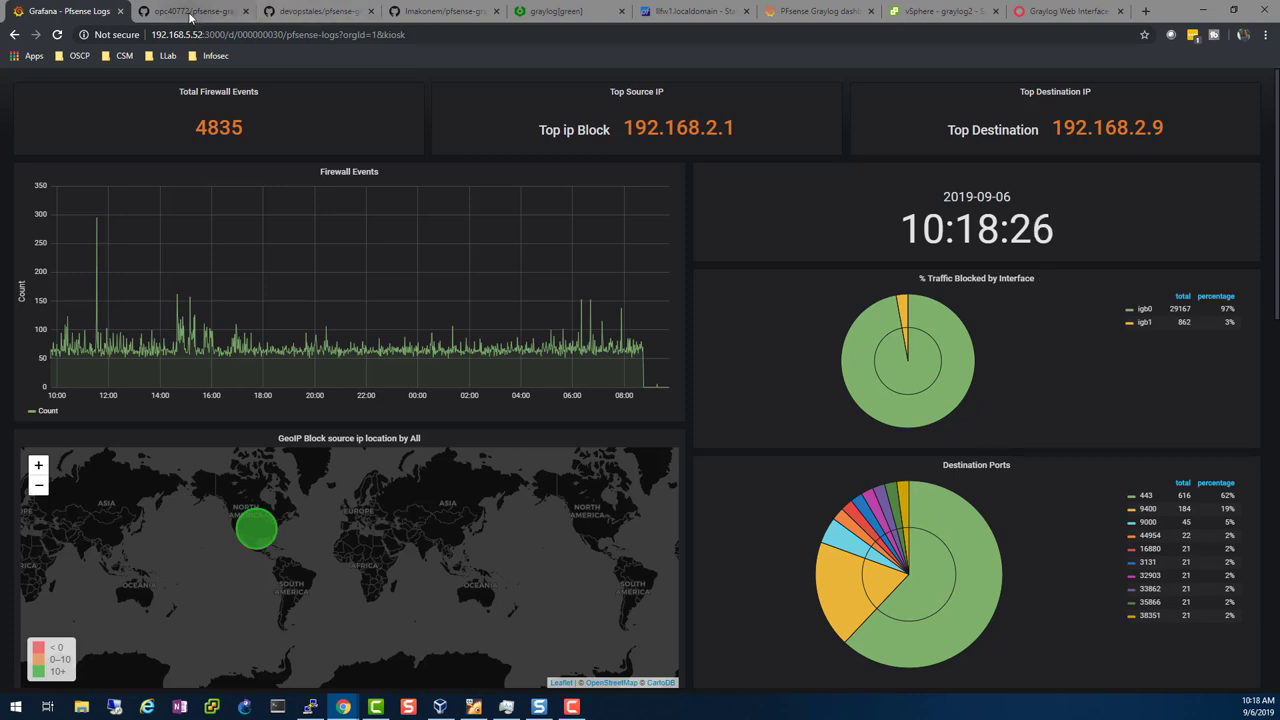
click(190, 12)
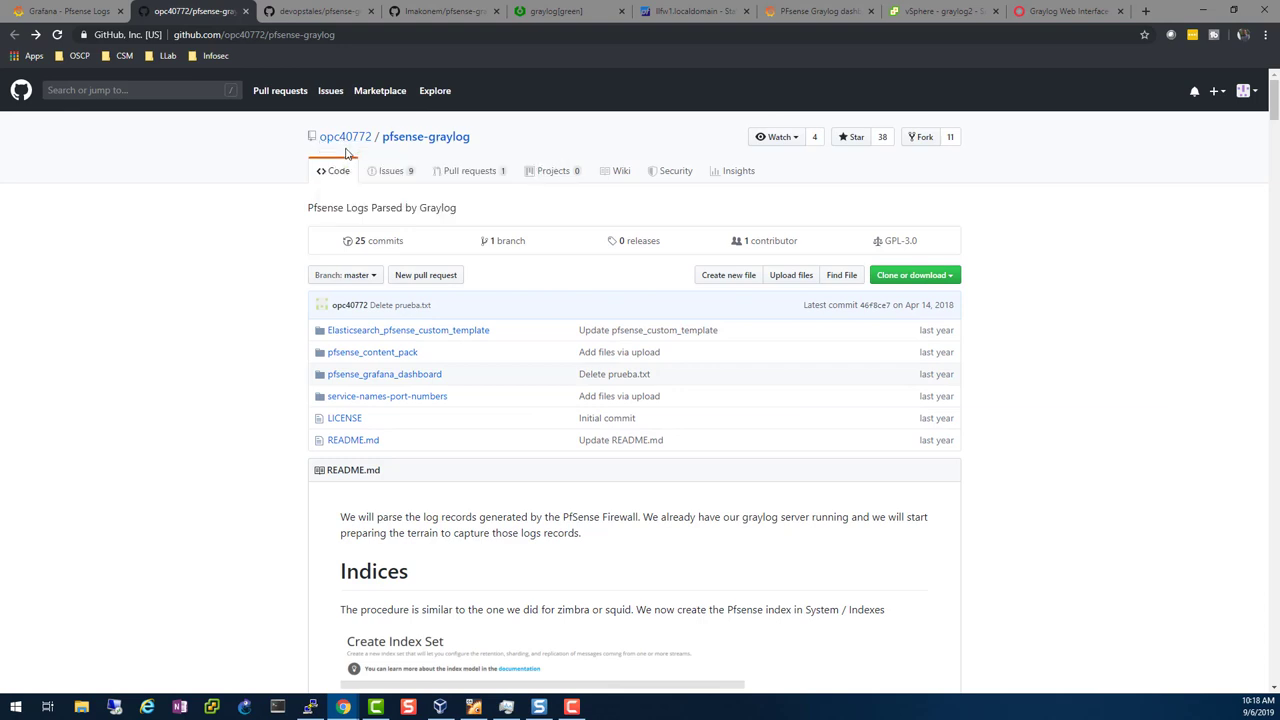
- View the first fork of the pfsense-graylog repository
mouse_move(363, 147)
click(320, 14)
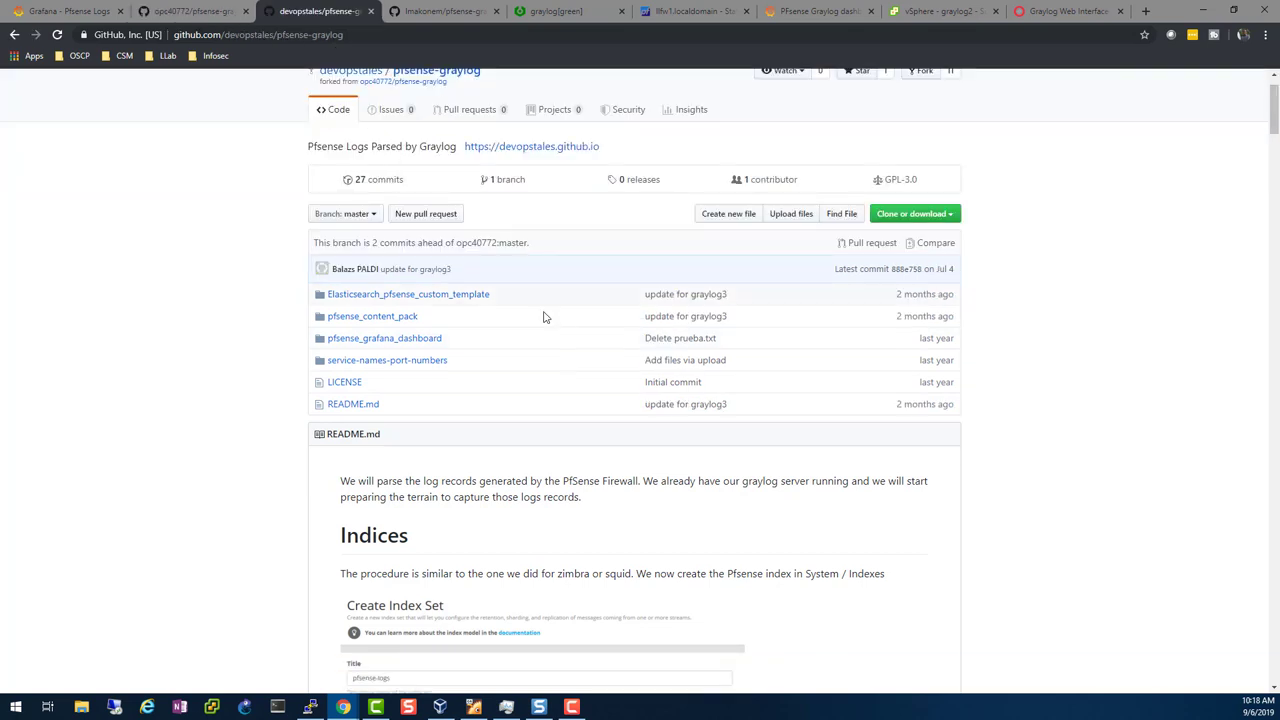
scroll(545, 317, up, 1)
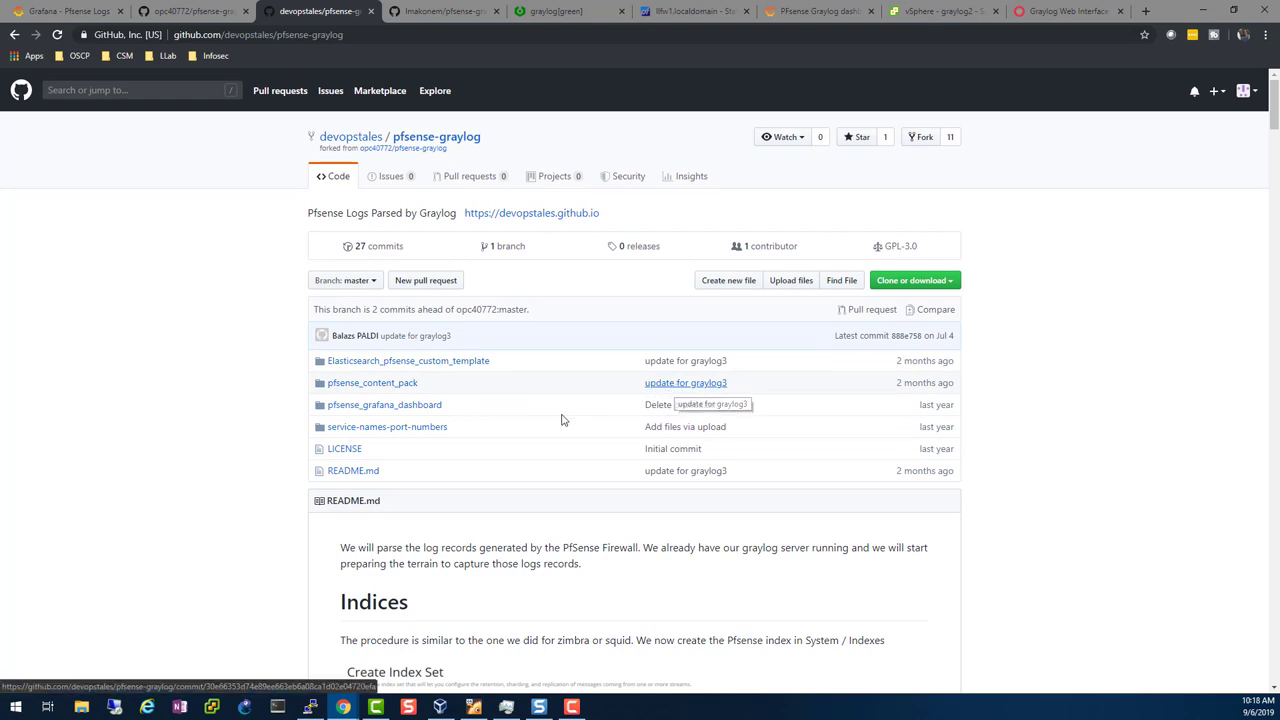
- Read the geo-location fork's README, then show the Elasticsearch overview listing pfsense_0
click(447, 12)
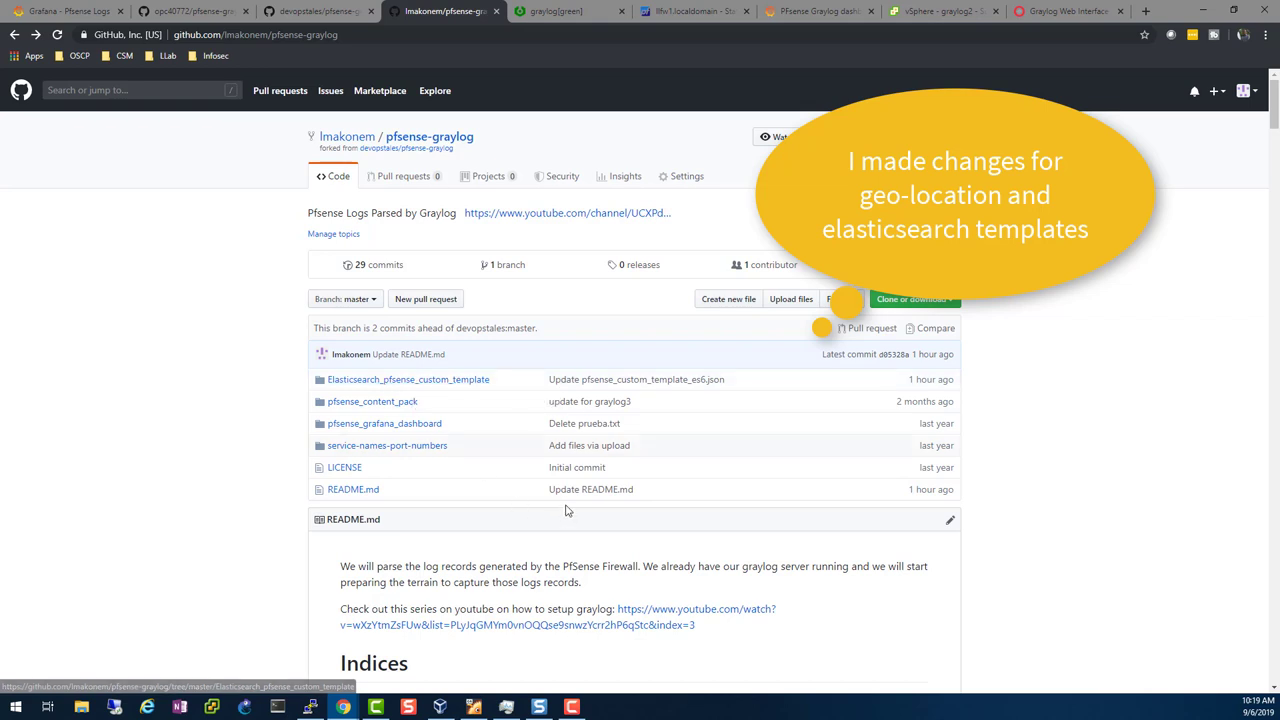
scroll(573, 534, down, 4)
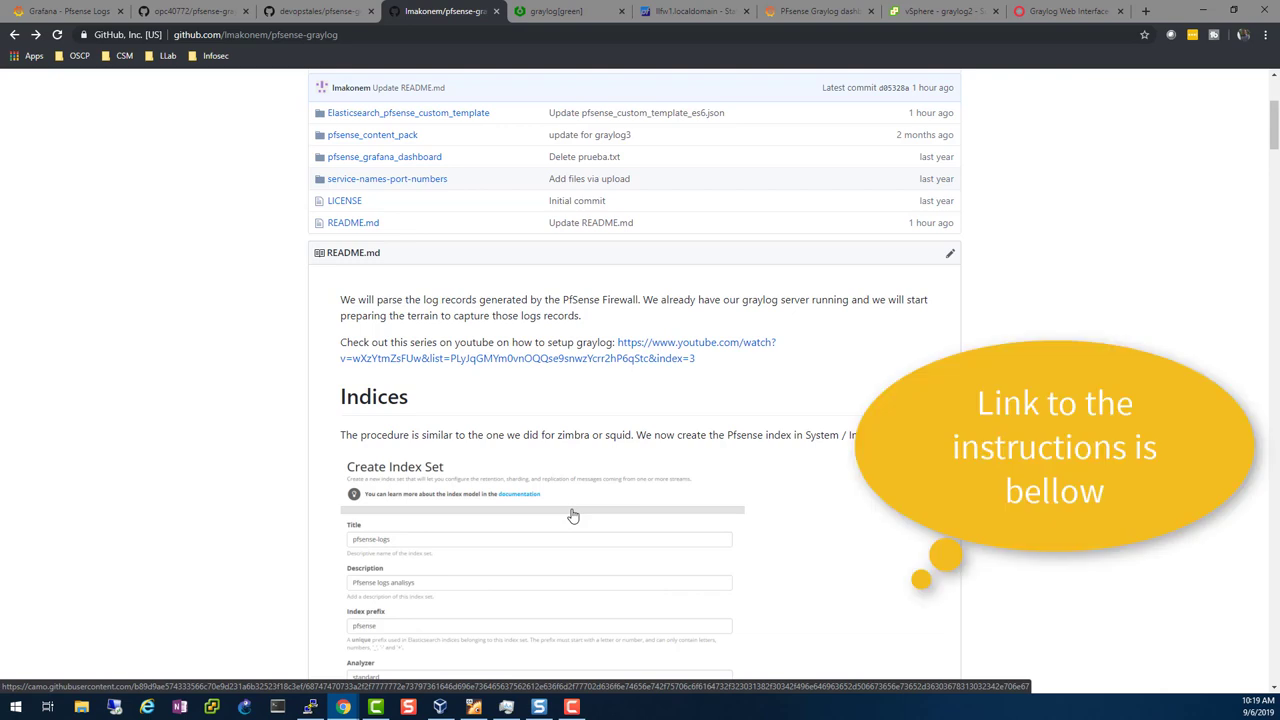
scroll(620, 337, up, 3)
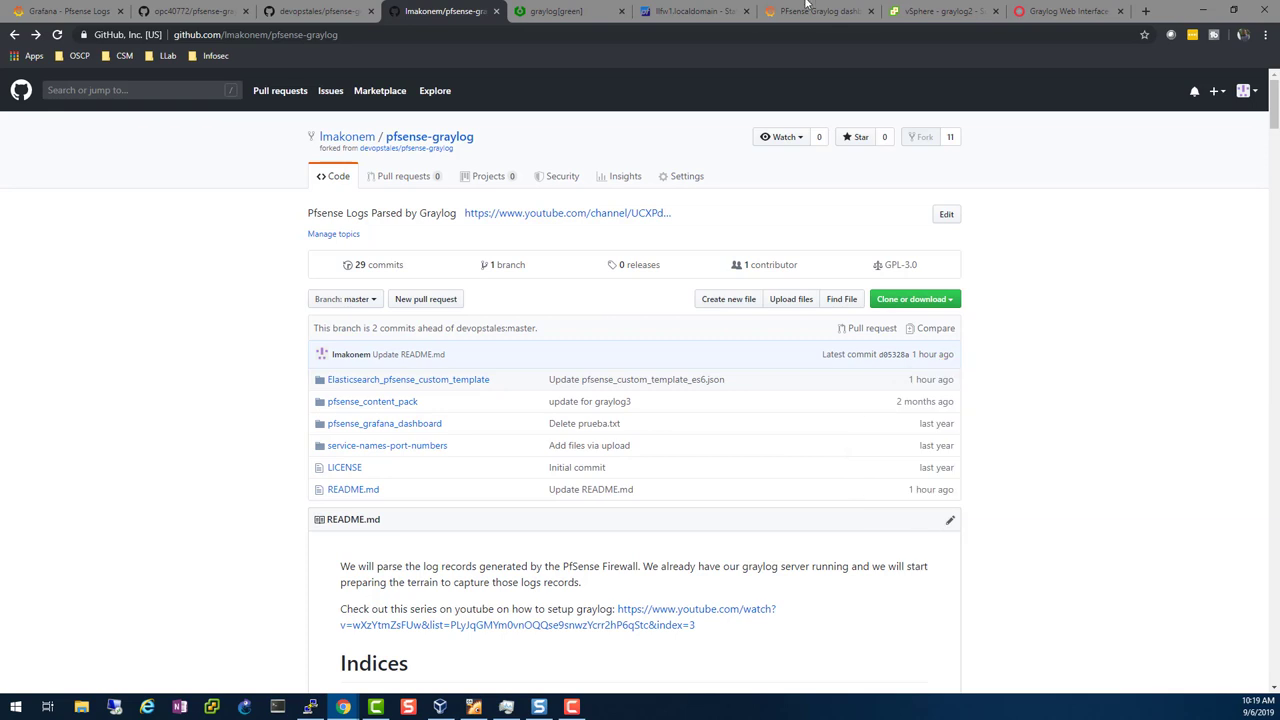
click(560, 11)
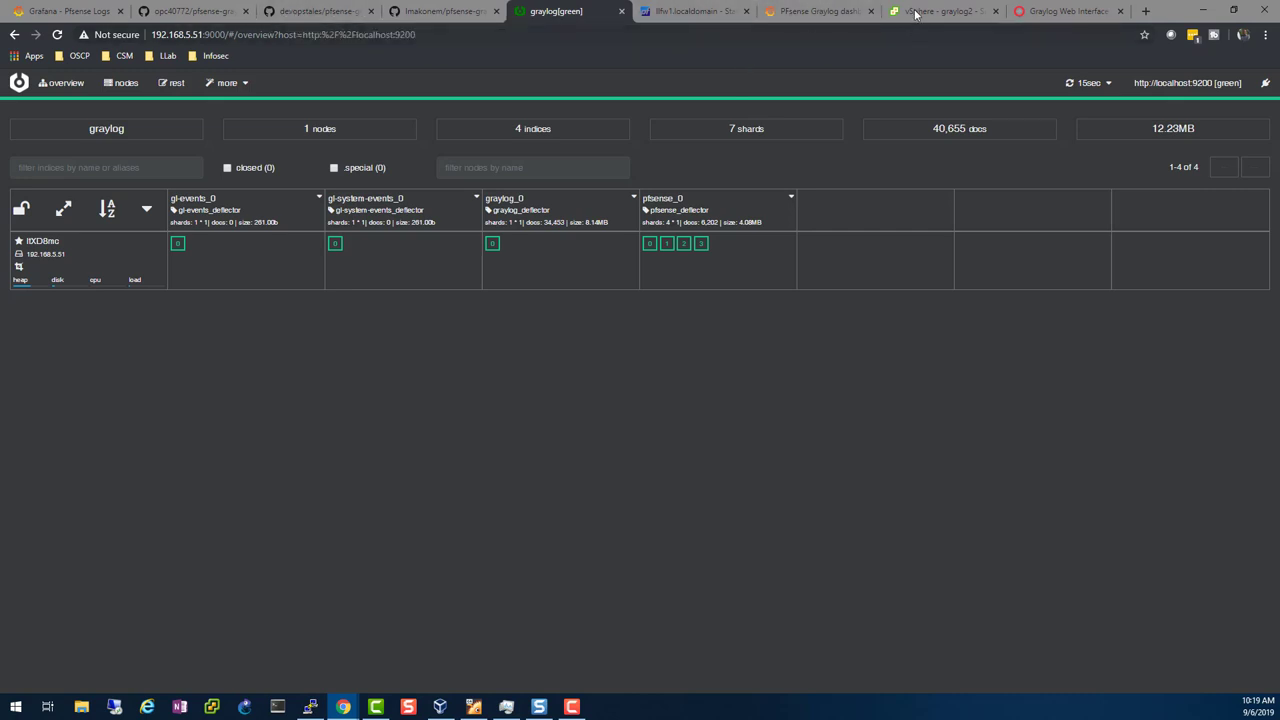
- Switch to Graylog's pfsense stream search with 2,416 parsed messages
click(1062, 11)
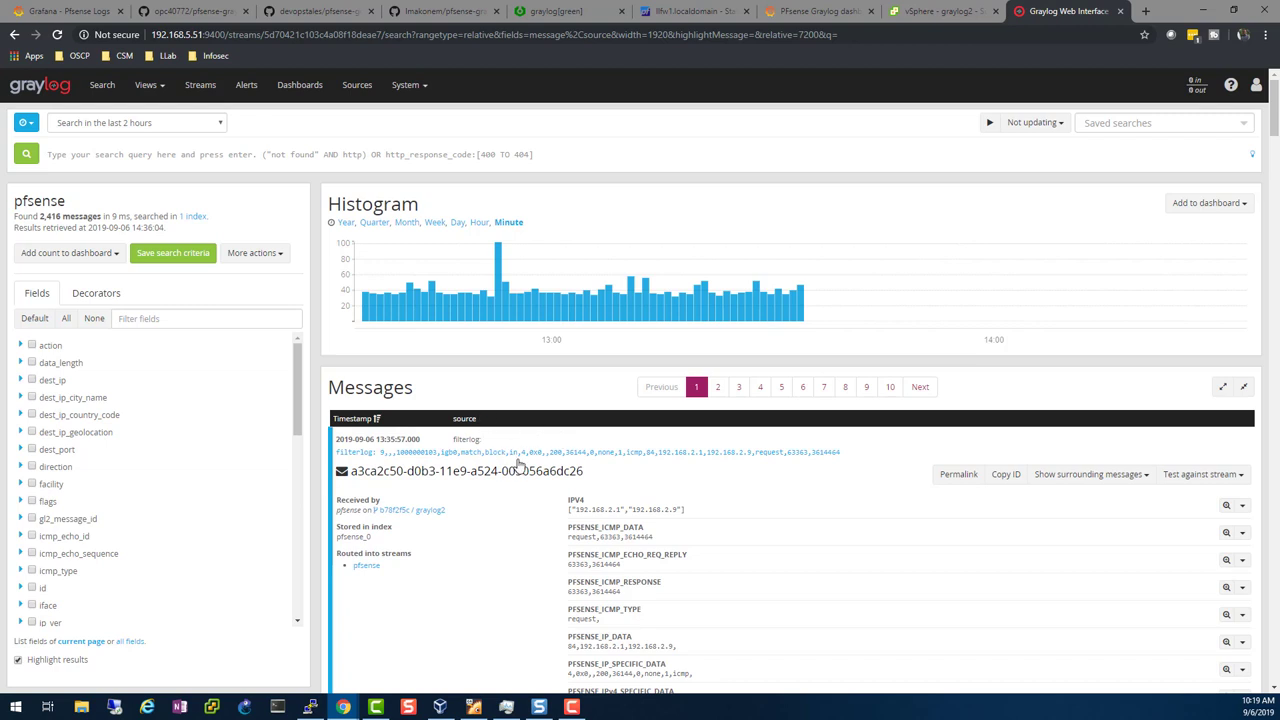
- Open Graylog's Streams list, then go to pfSense's System Logs settings
click(70, 10)
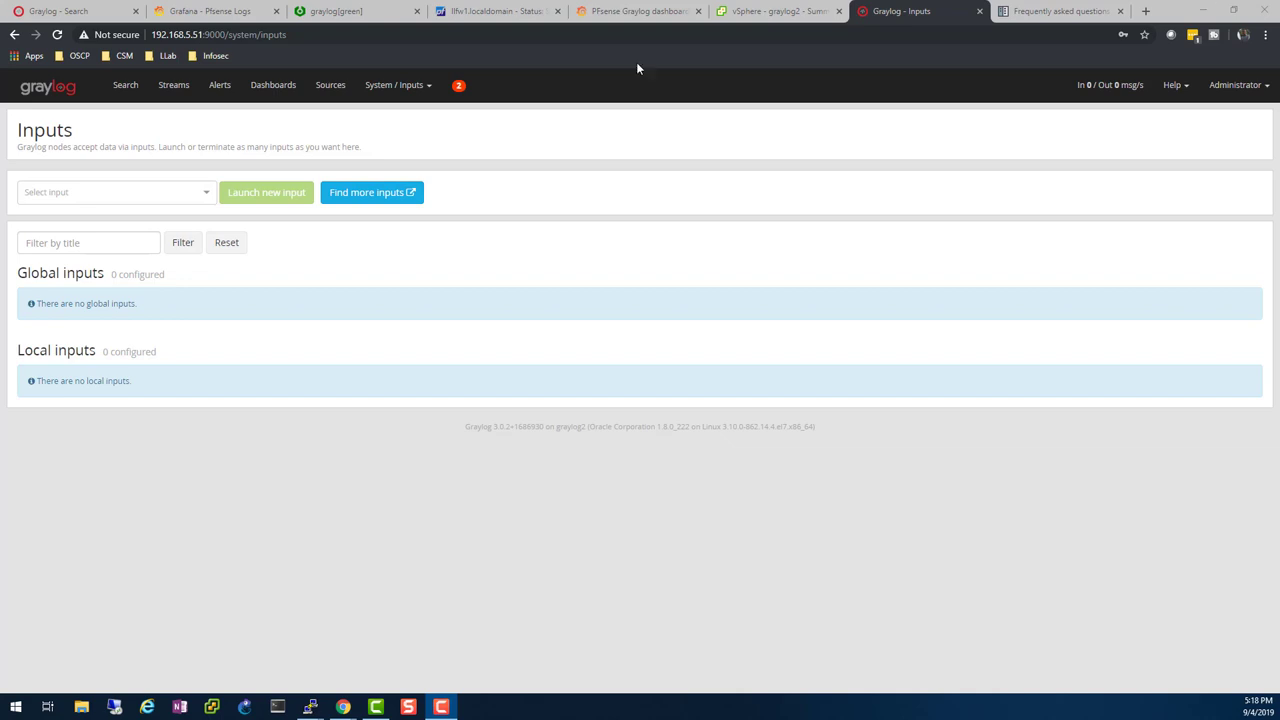
click(174, 88)
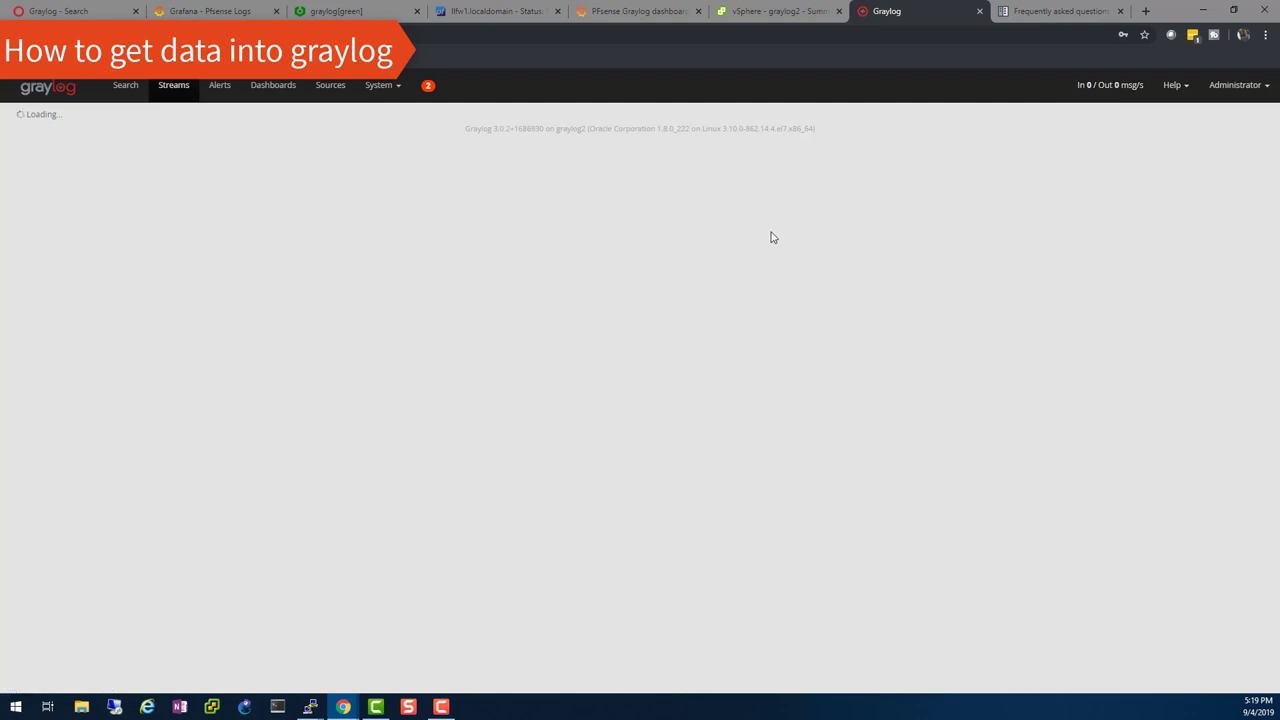
click(500, 12)
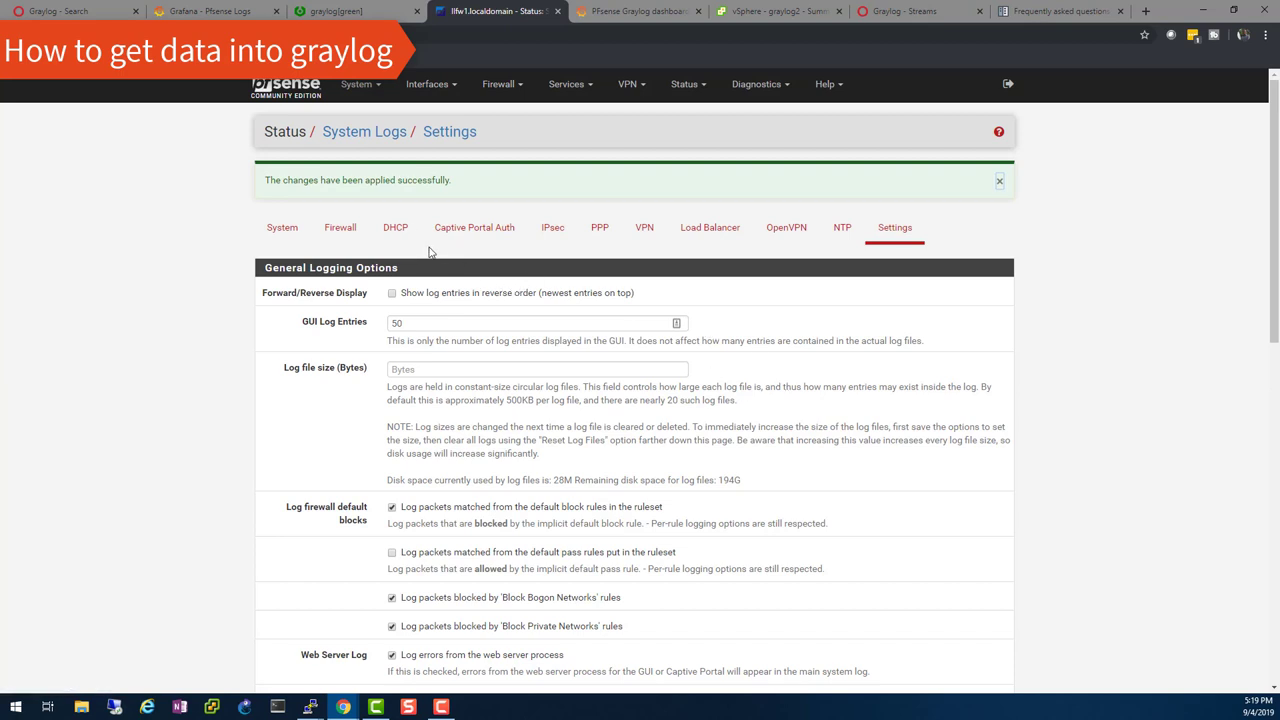
click(685, 86)
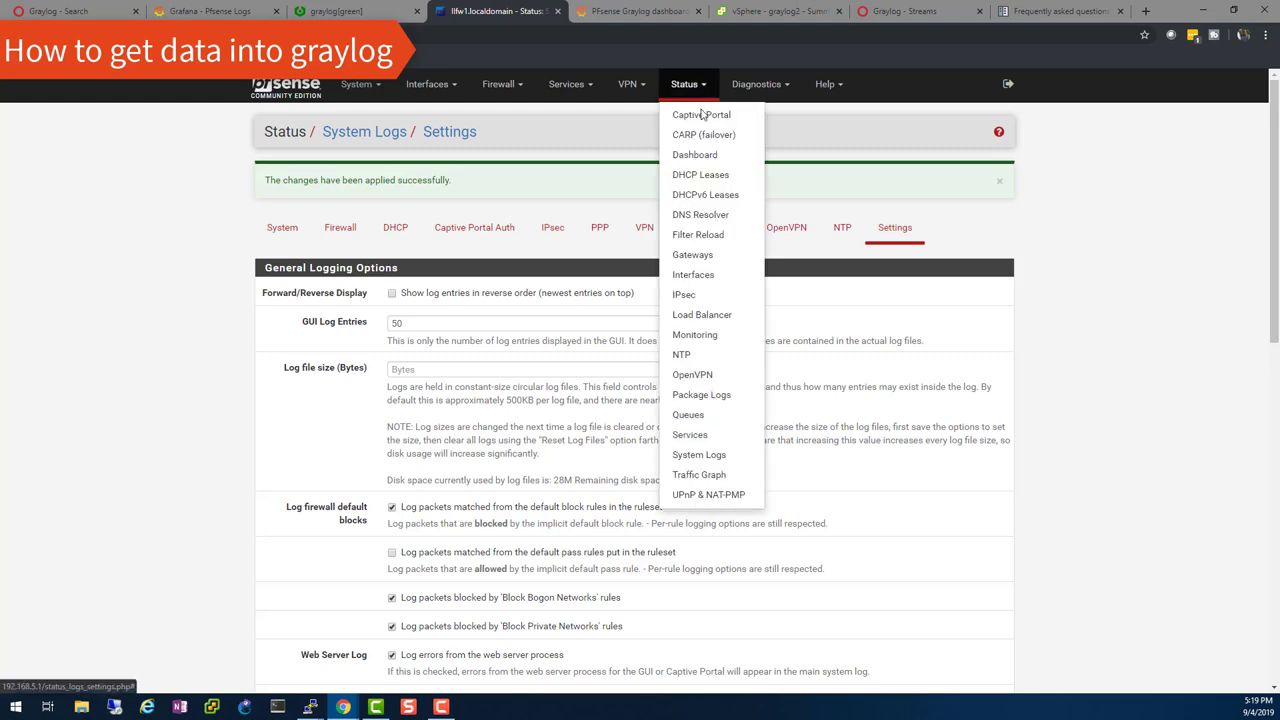
click(696, 456)
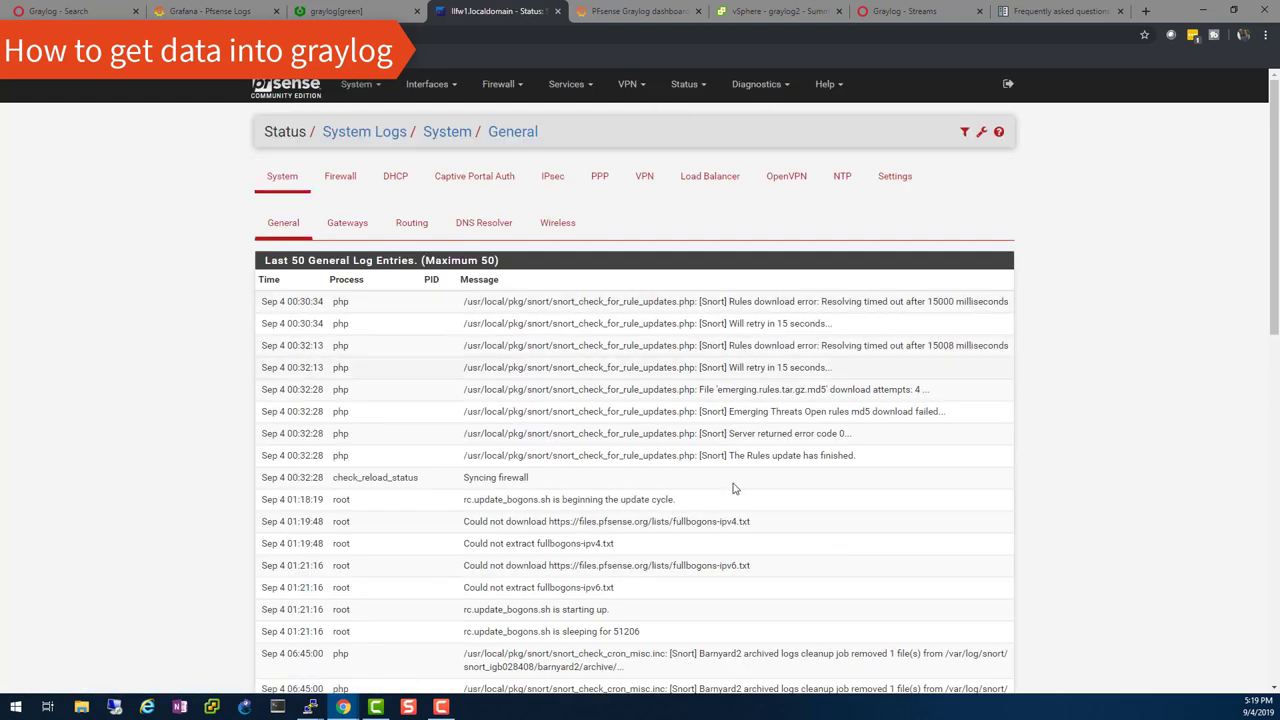
click(890, 182)
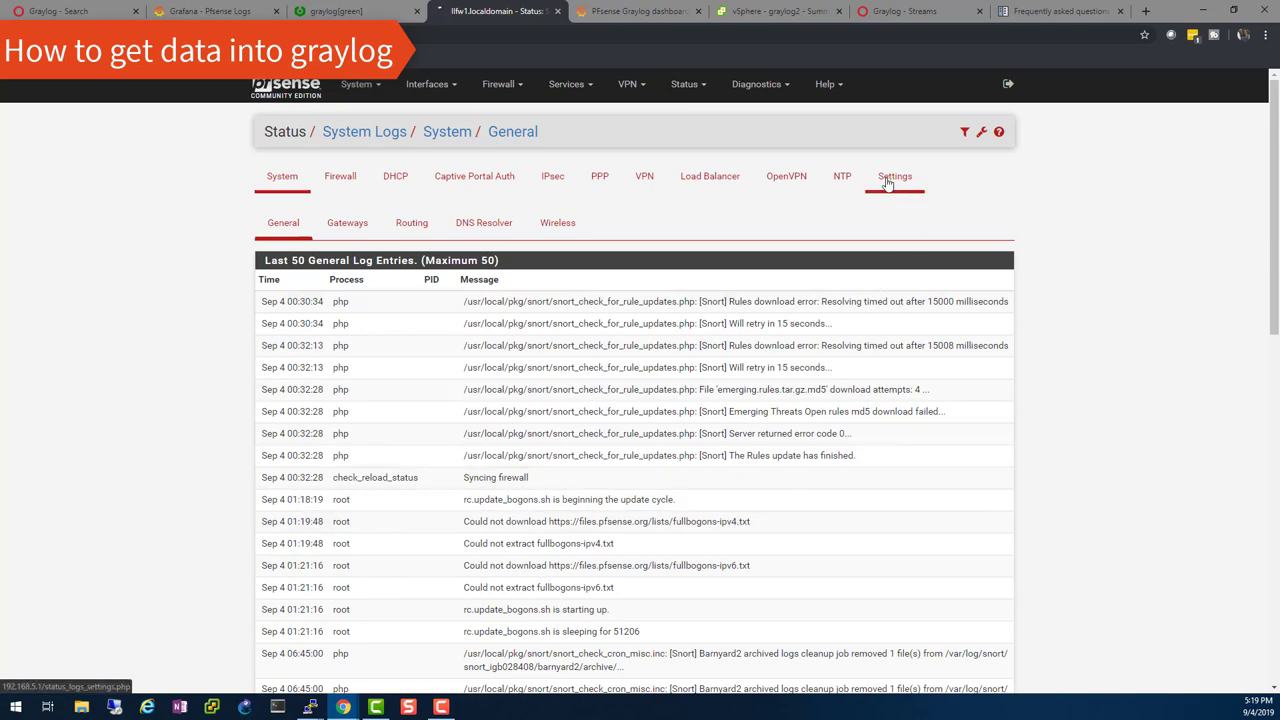
scroll(678, 458, down, 6)
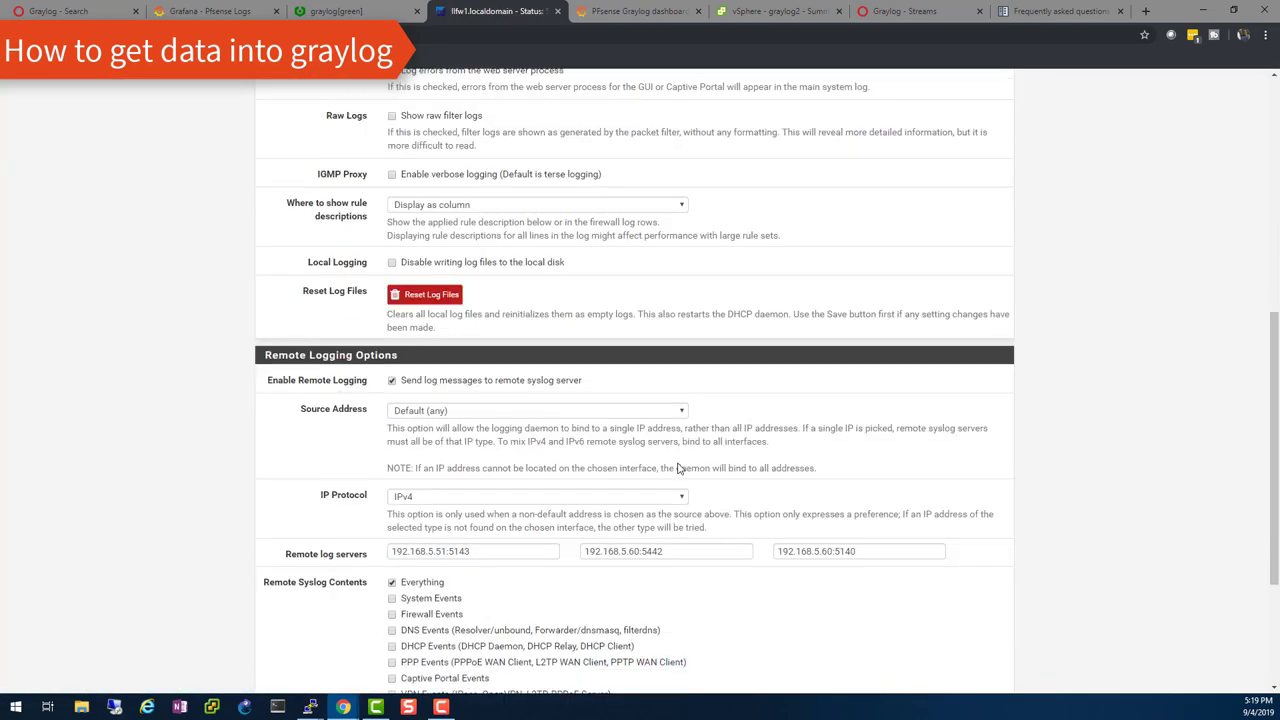
scroll(678, 463, down, 1)
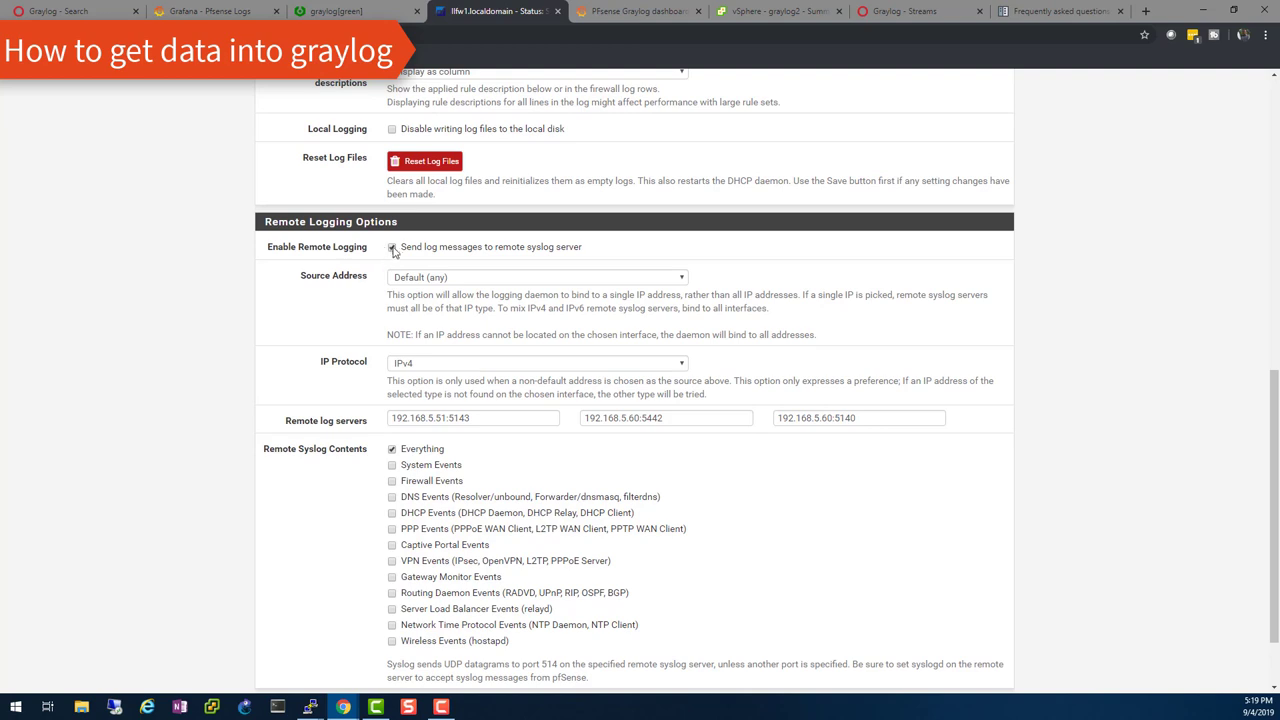
scroll(513, 416, down, 1)
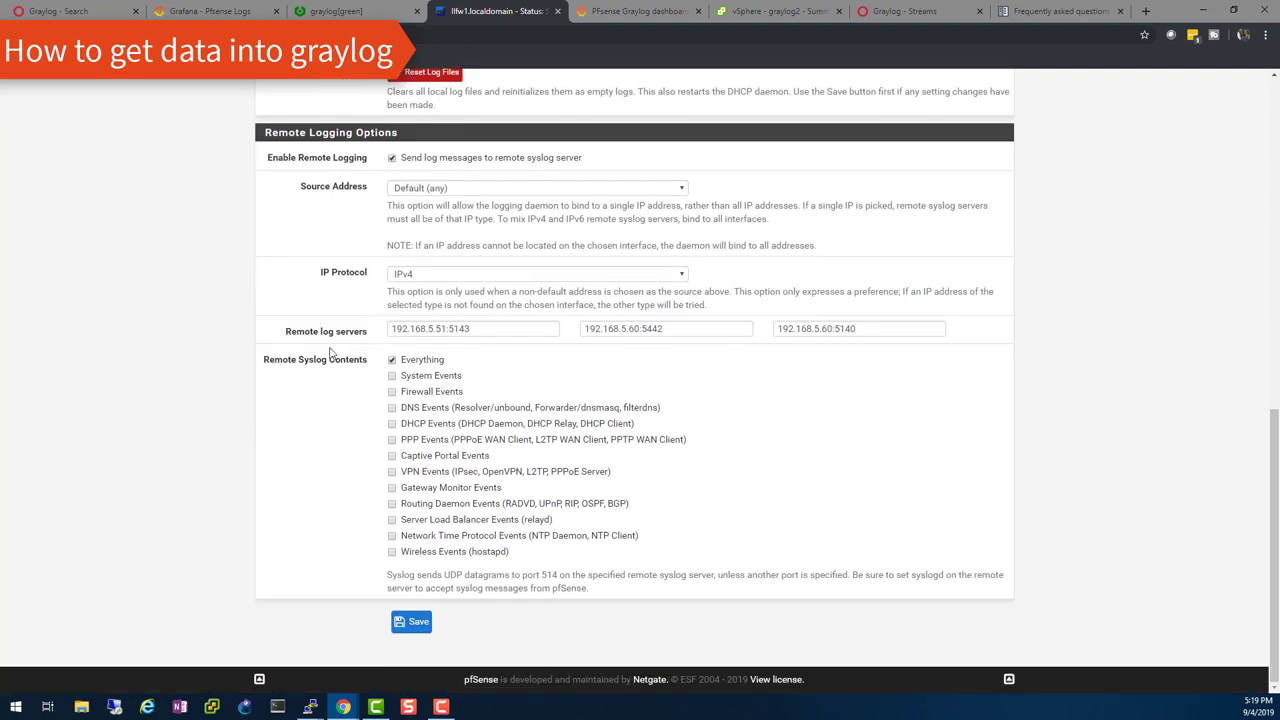
drag(474, 330, 383, 338)
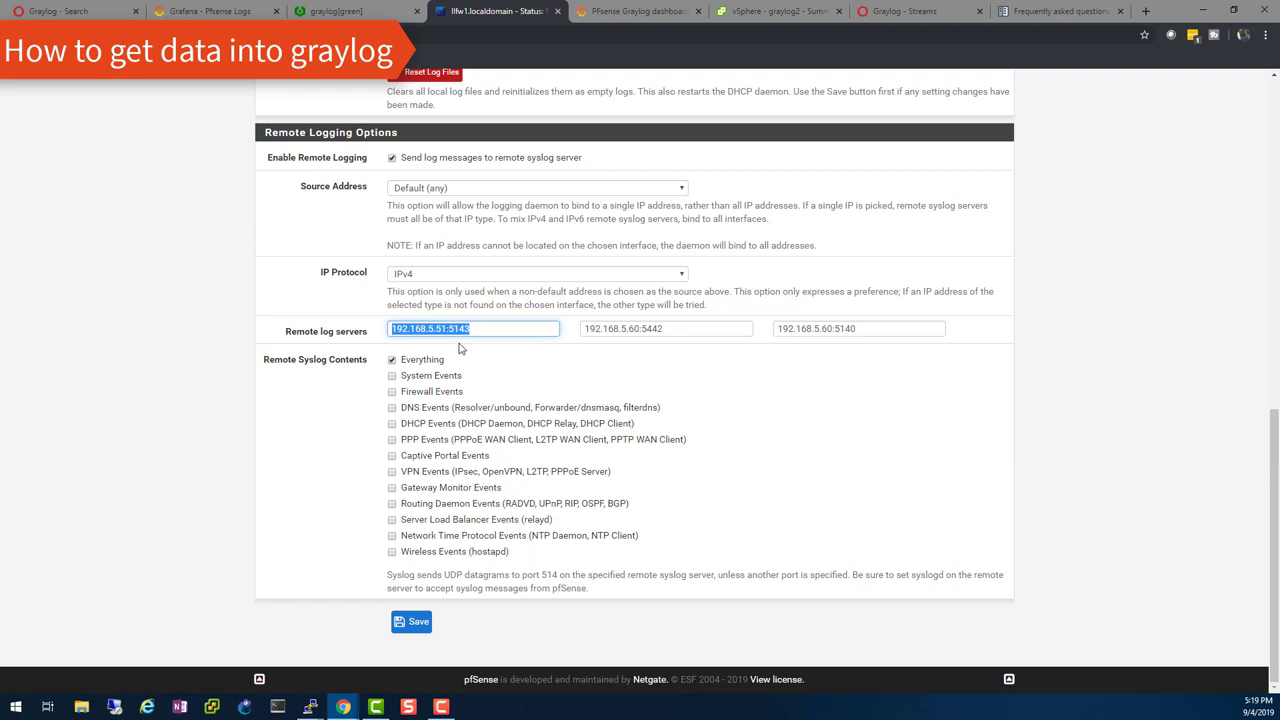
key(End)
- Save pfSense's Remote Logging Options and return to Graylog's Streams list
click(895, 12)
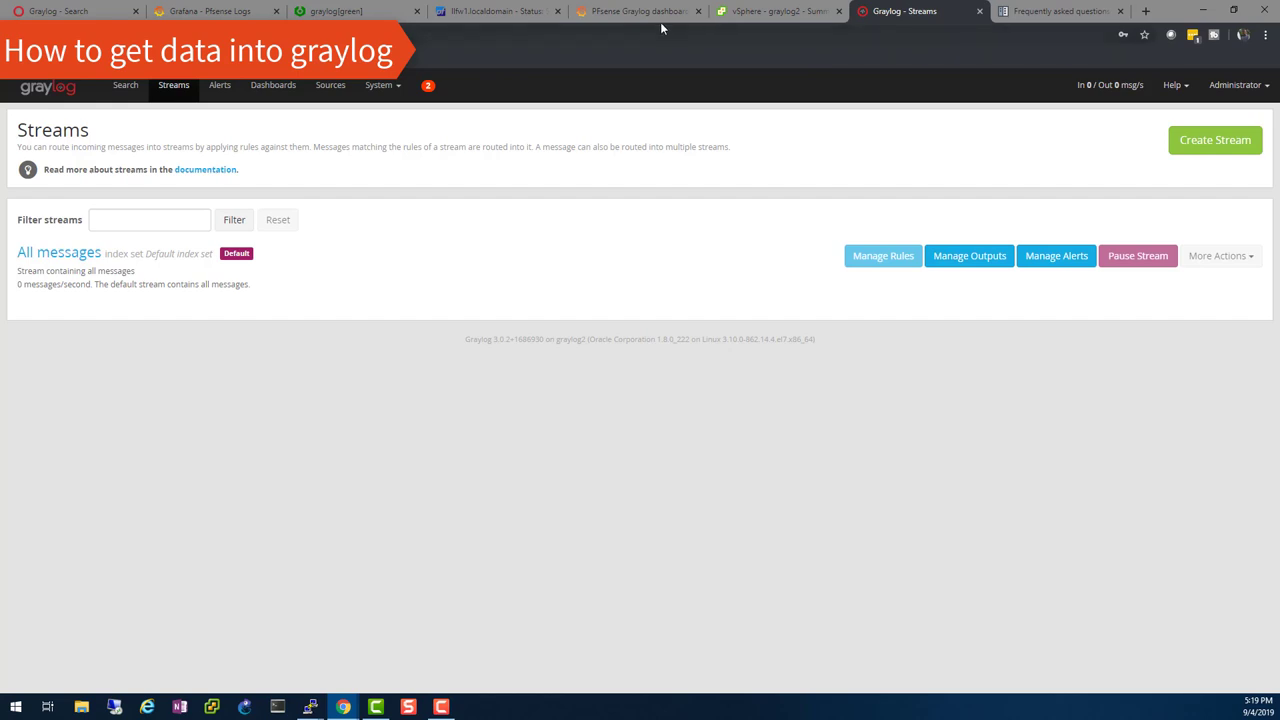
click(501, 12)
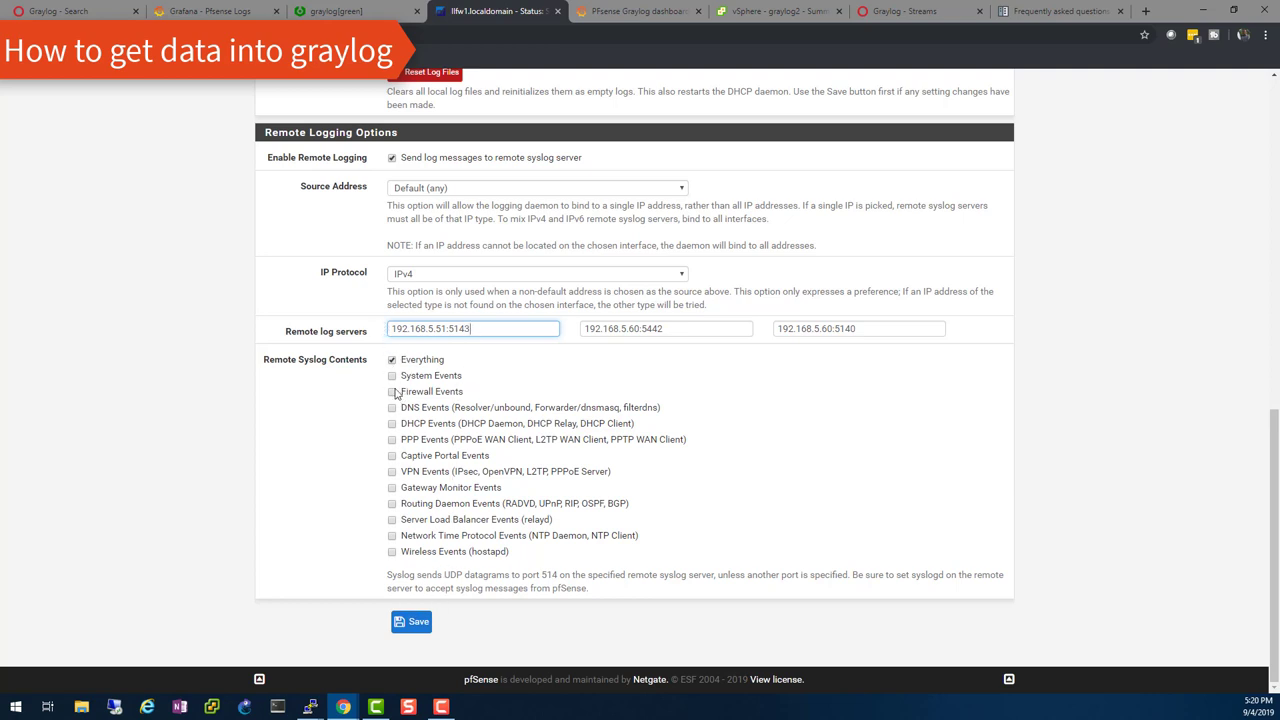
click(418, 624)
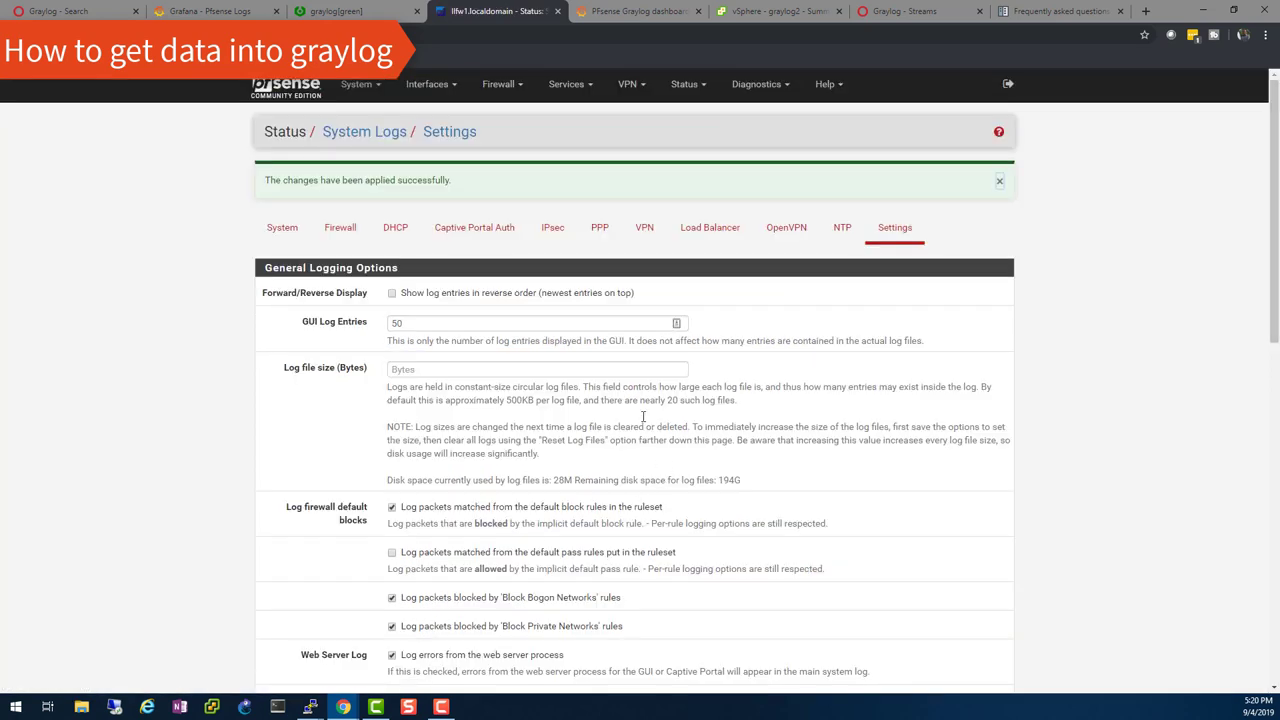
click(904, 13)
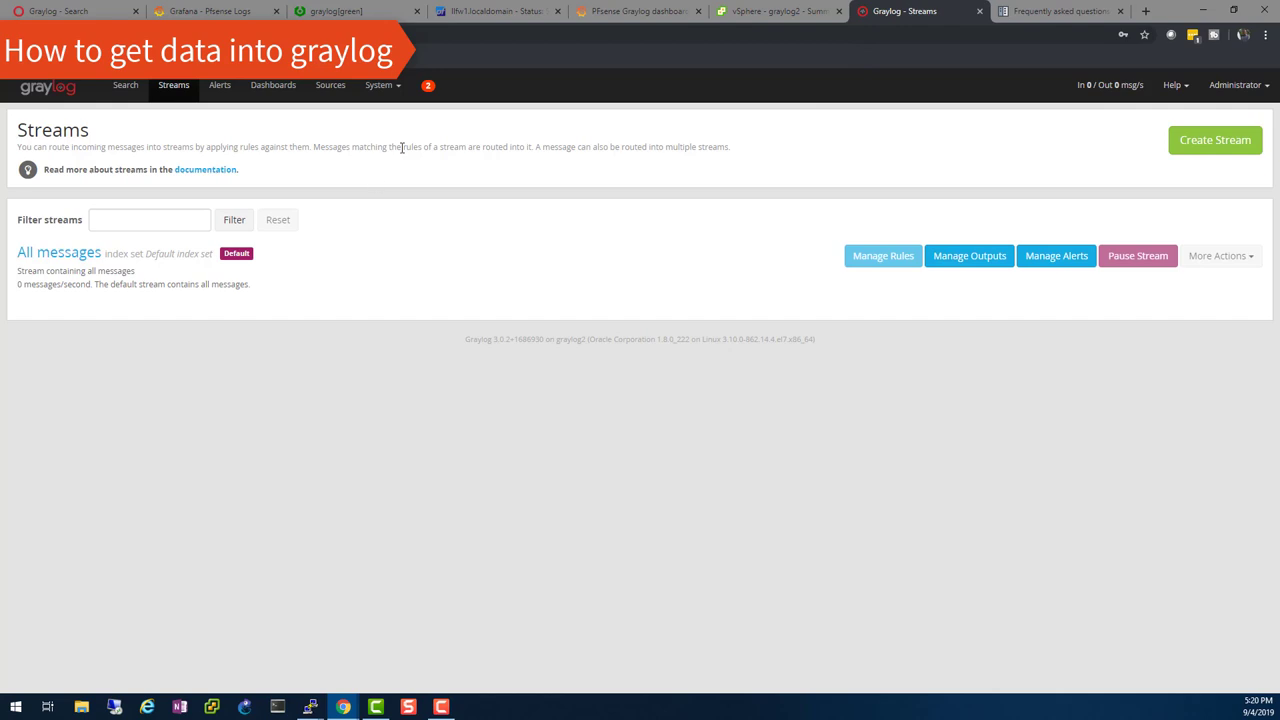
- Open System > Inputs and select Syslog UDP from the input type list
click(395, 86)
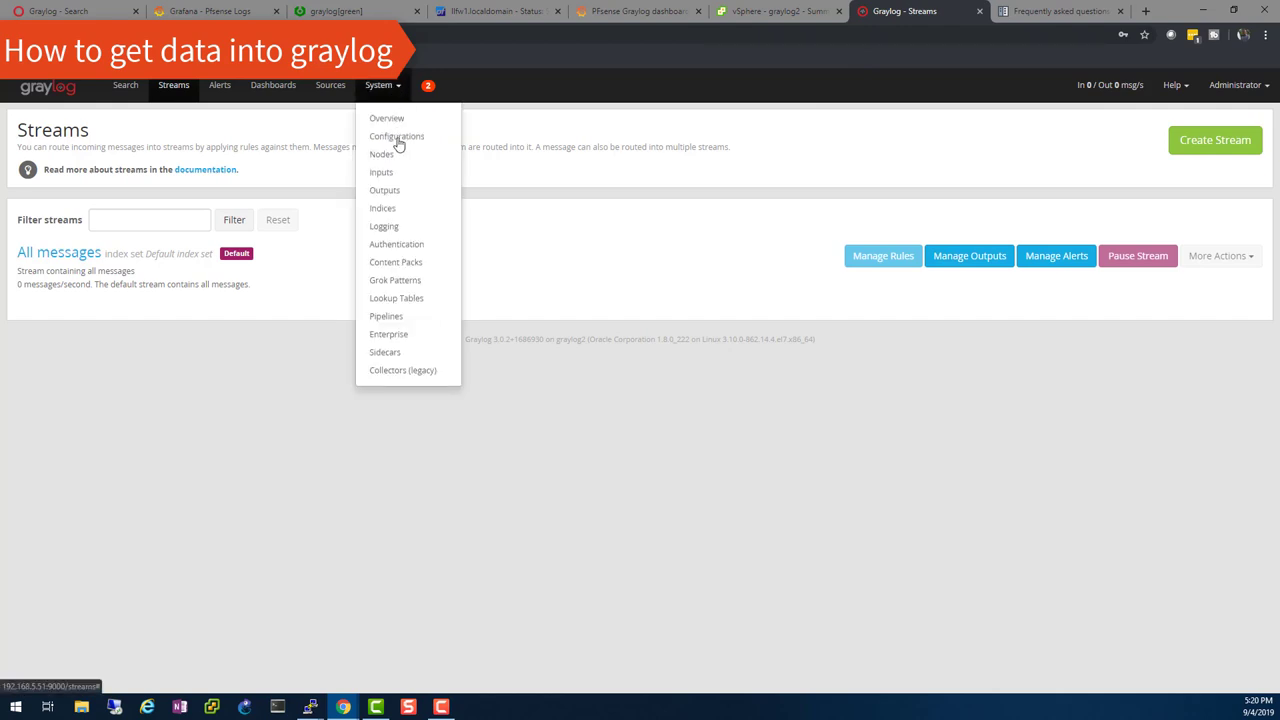
click(394, 172)
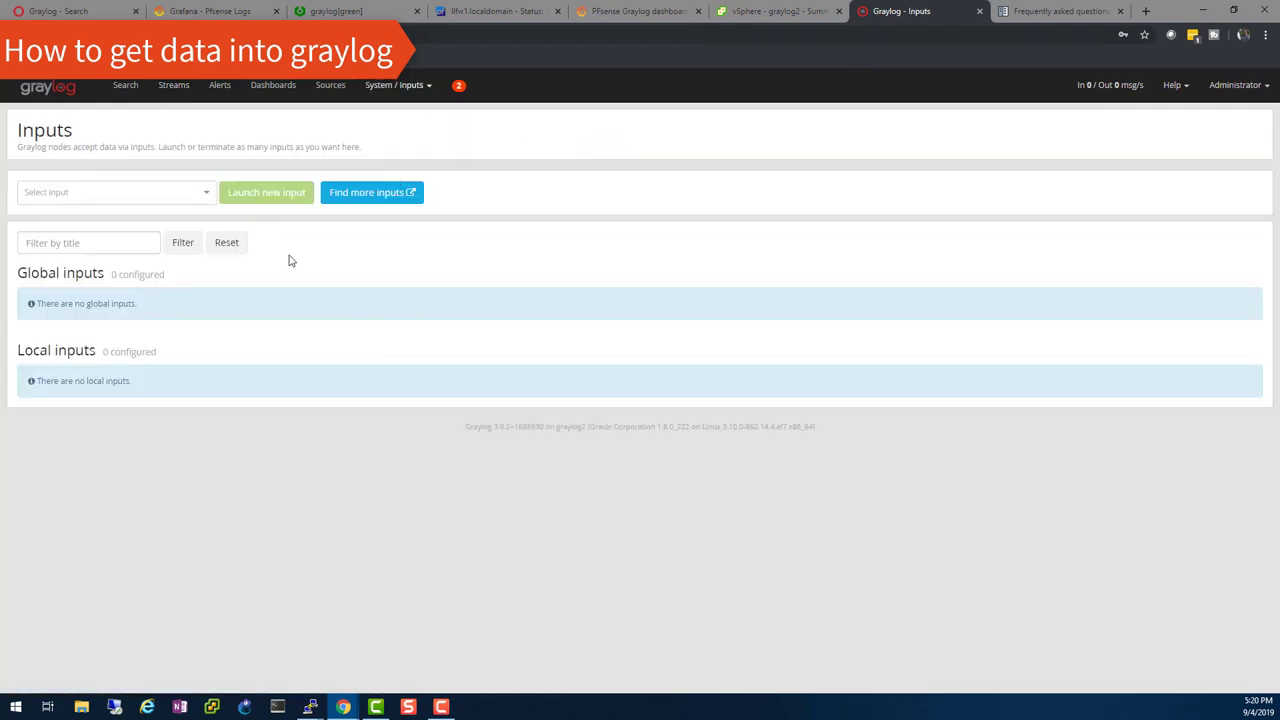
click(206, 199)
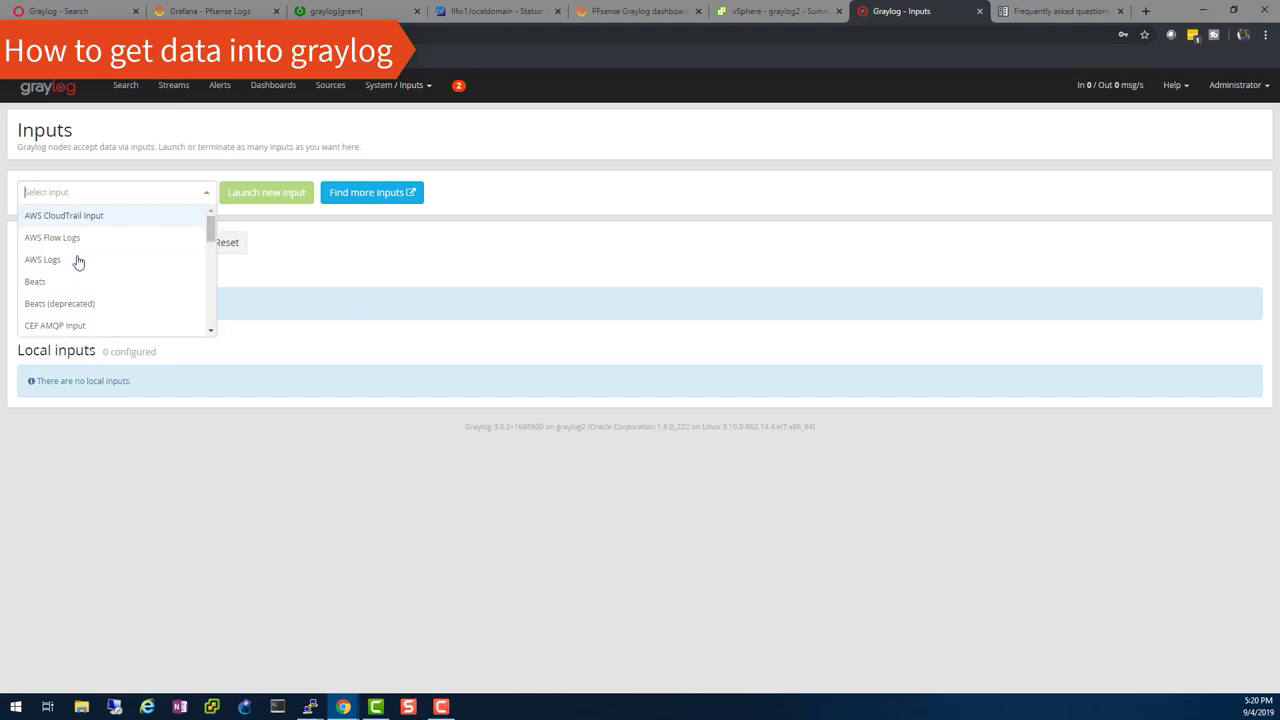
scroll(86, 312, down, 3)
scroll(86, 314, down, 2)
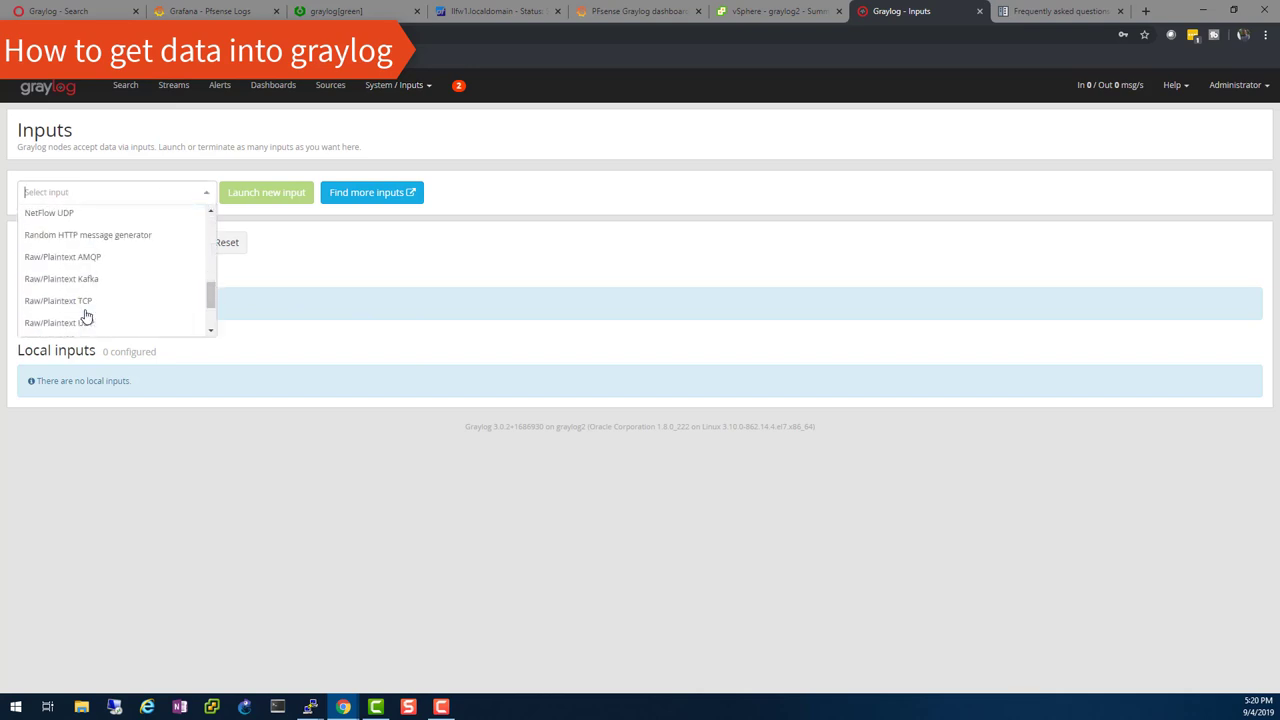
scroll(85, 328, down, 2)
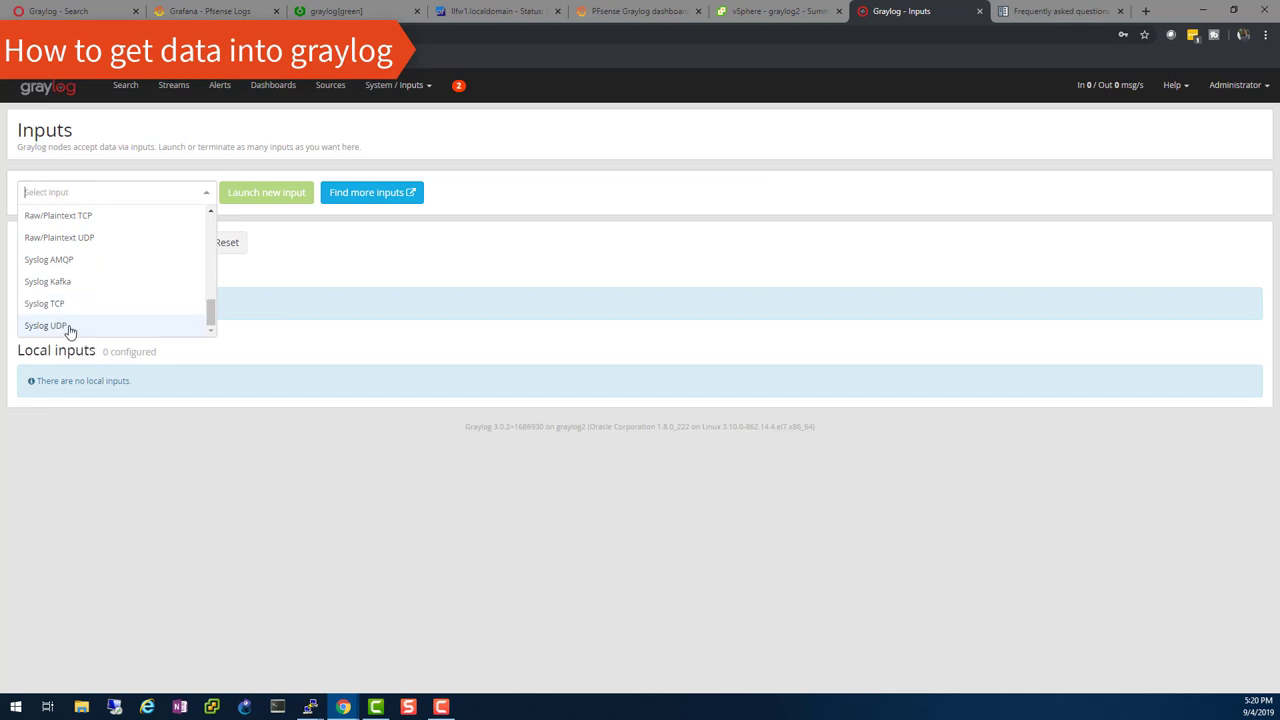
click(72, 332)
- Create a Syslog UDP input titled pfSense-Logs on node graylog2, port 5143, and save it
click(268, 195)
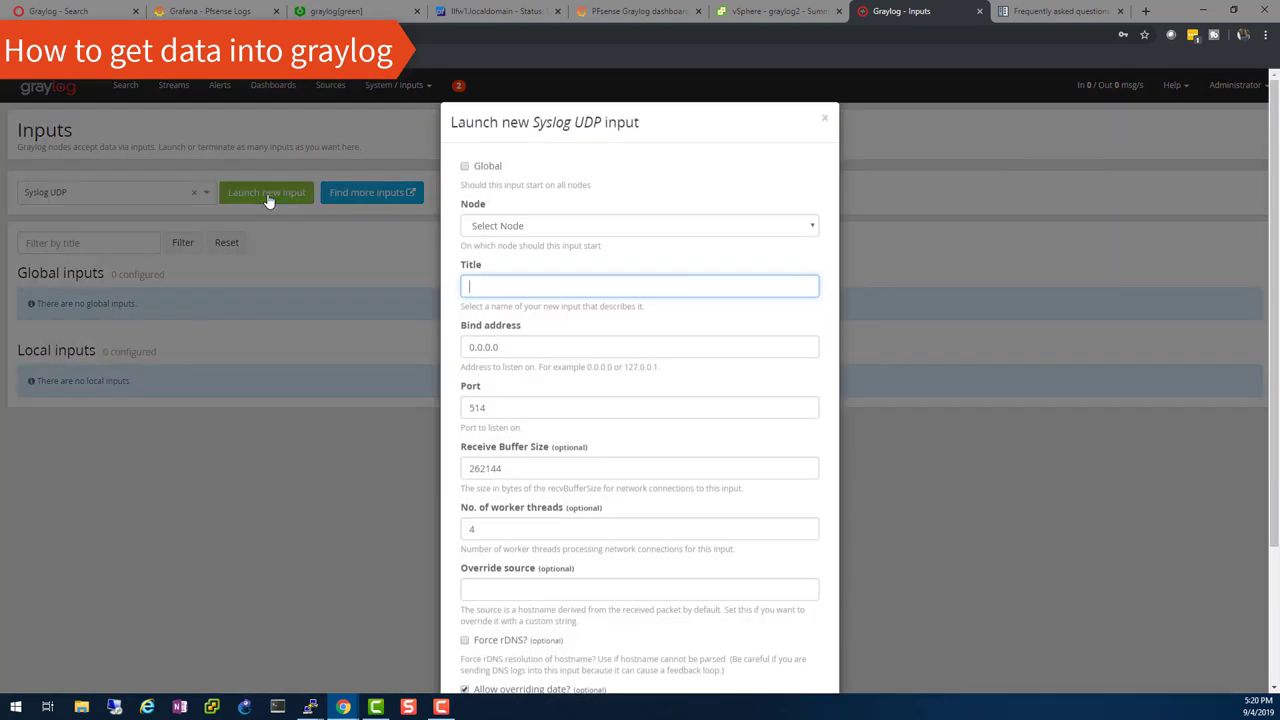
click(491, 288)
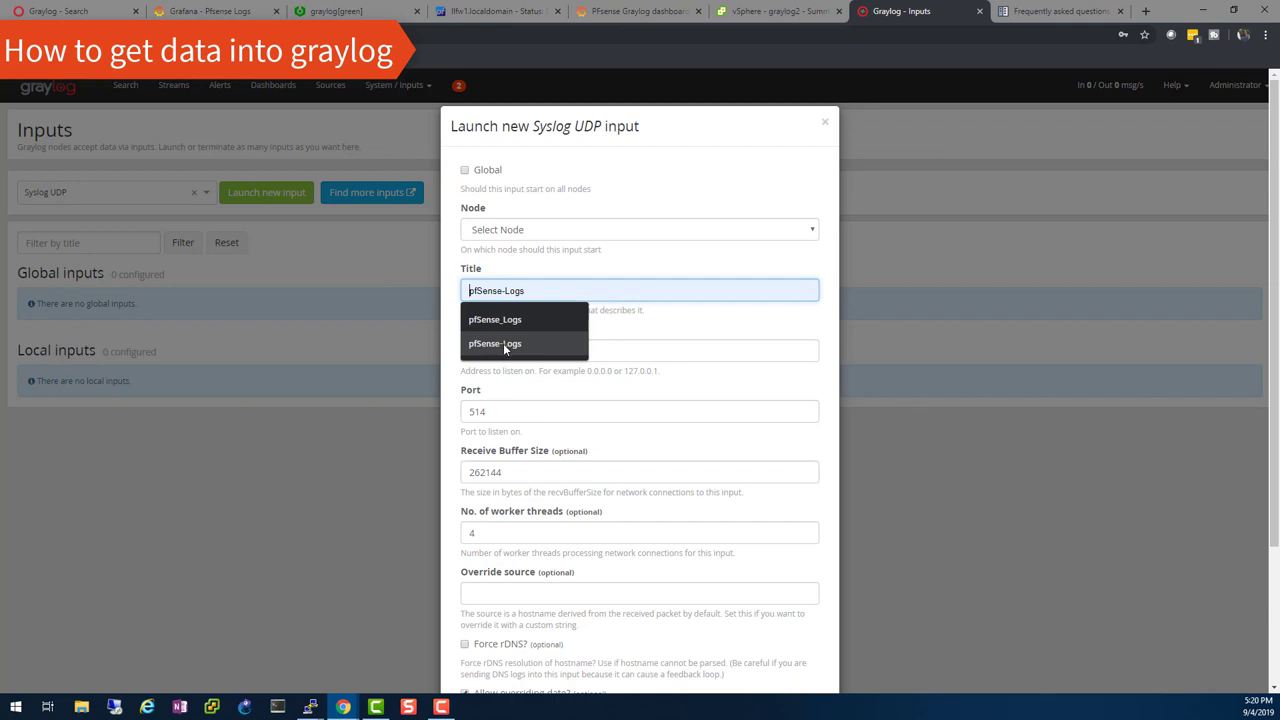
click(503, 343)
click(538, 230)
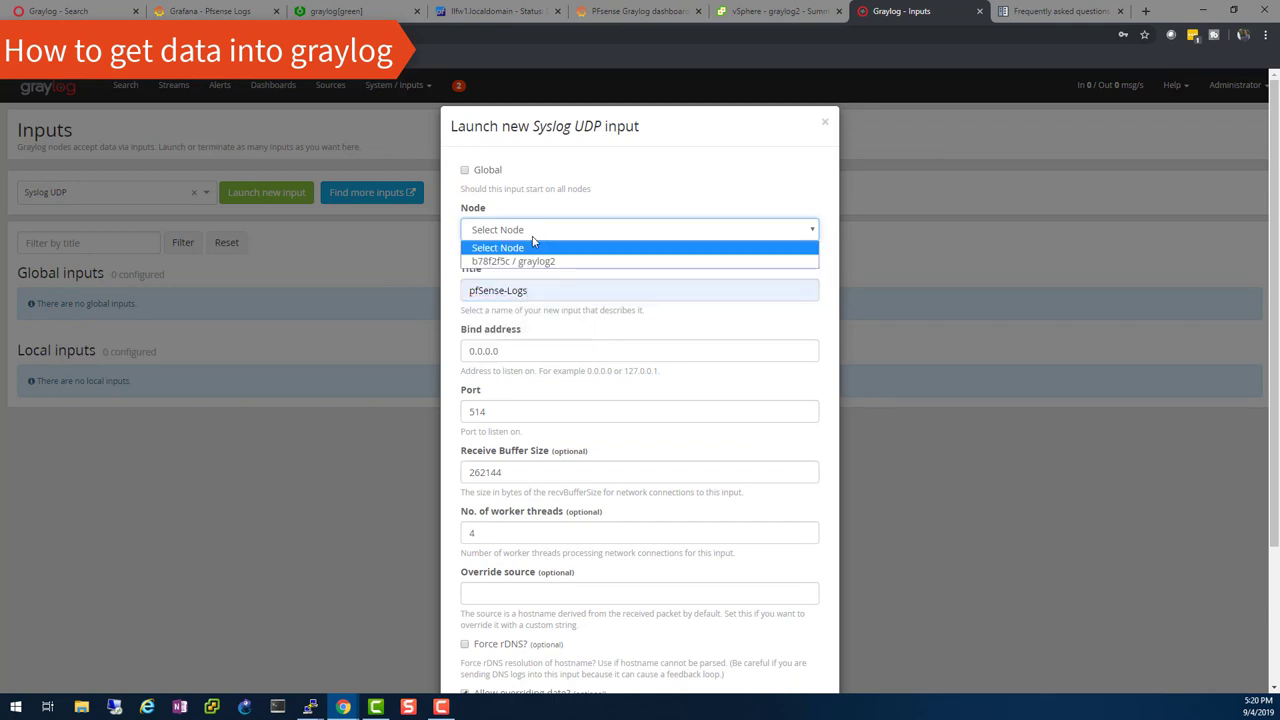
click(515, 262)
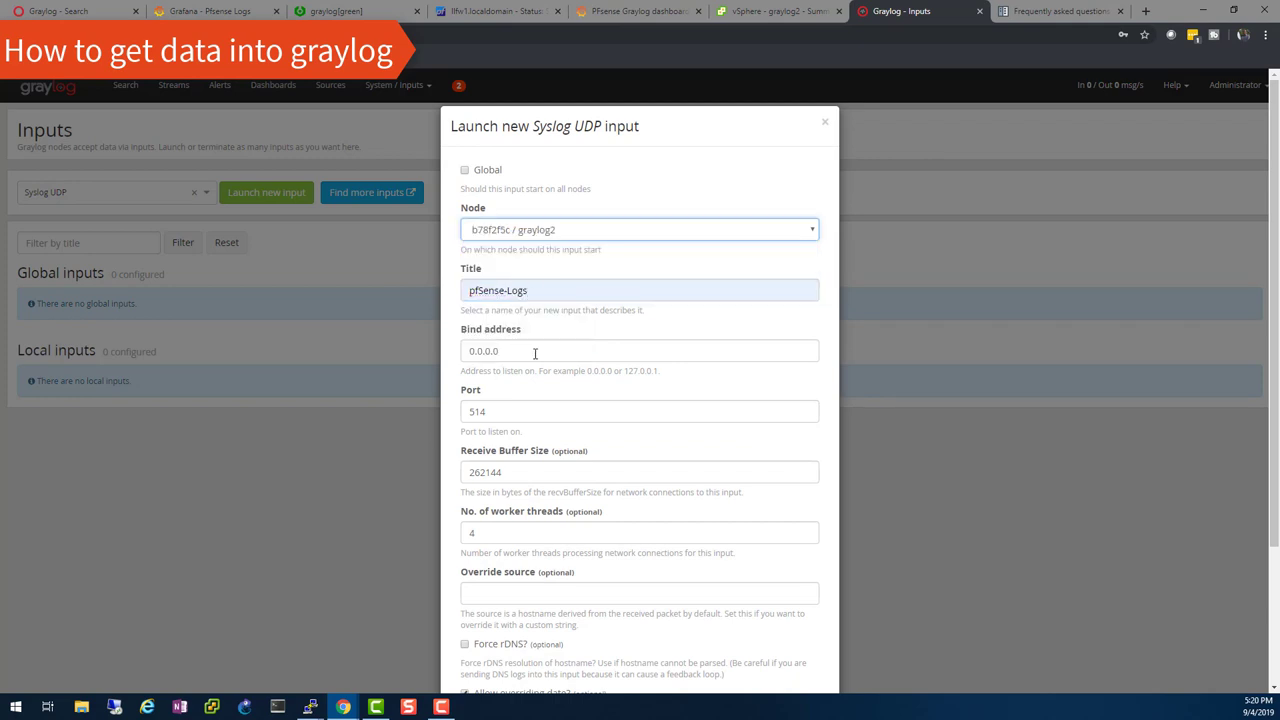
click(492, 411)
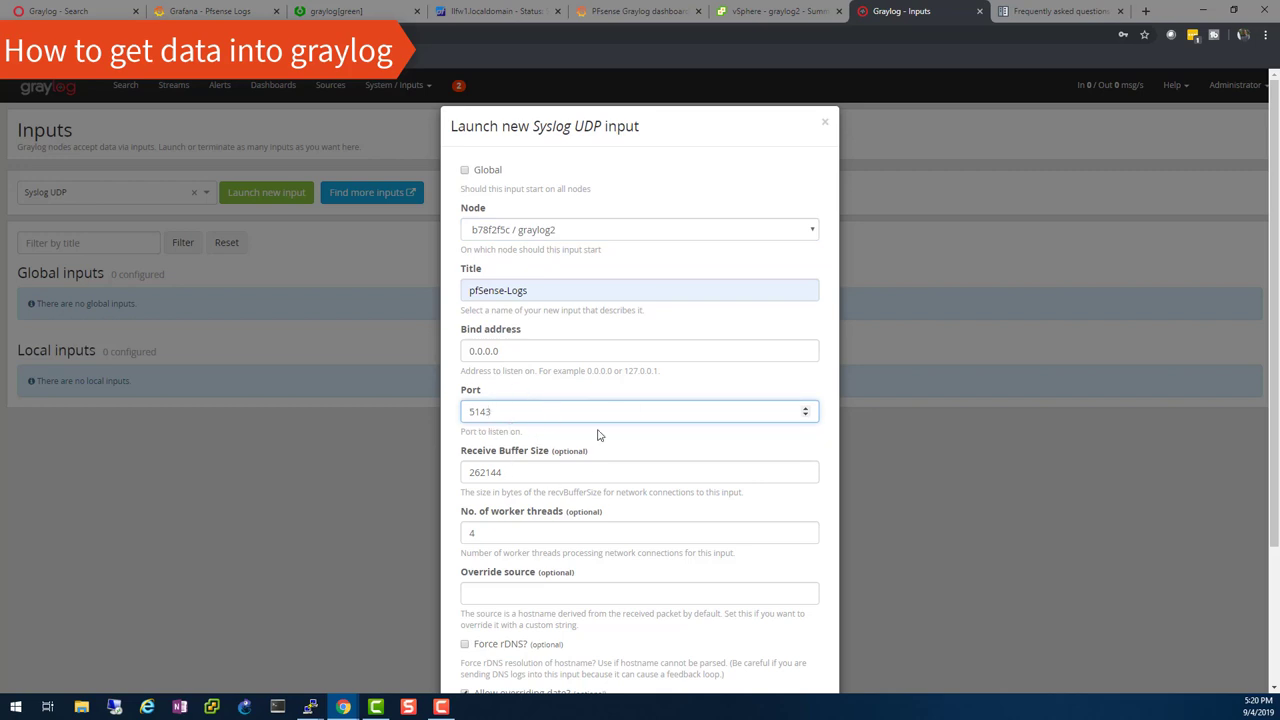
scroll(614, 391, down, 3)
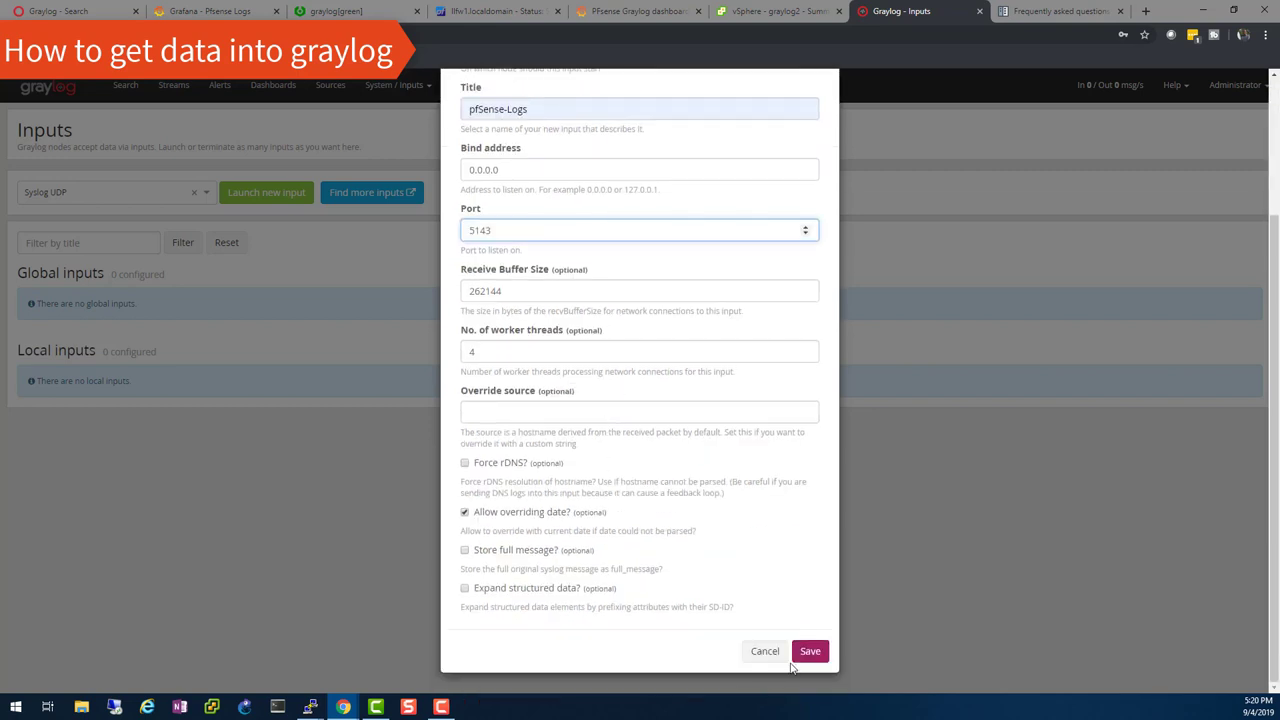
click(809, 653)
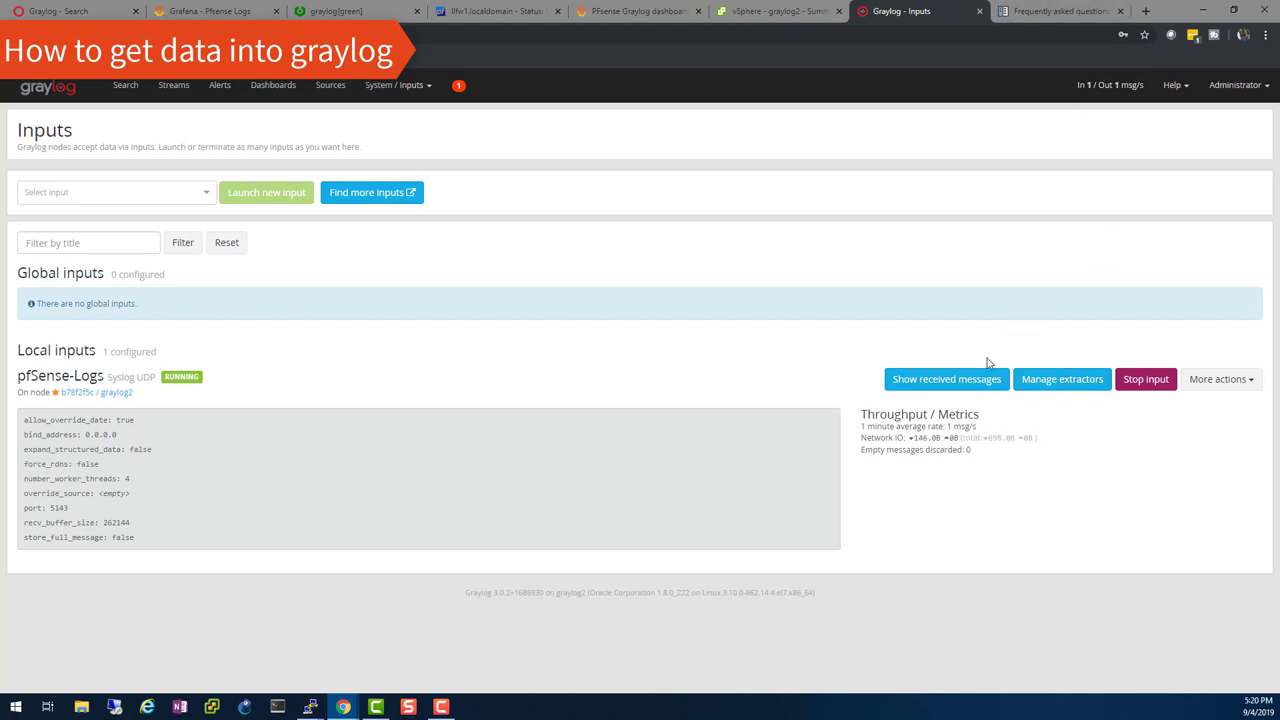
- Check the pfSense remote logging settings, then show the messages received by pfSense-Logs
click(482, 12)
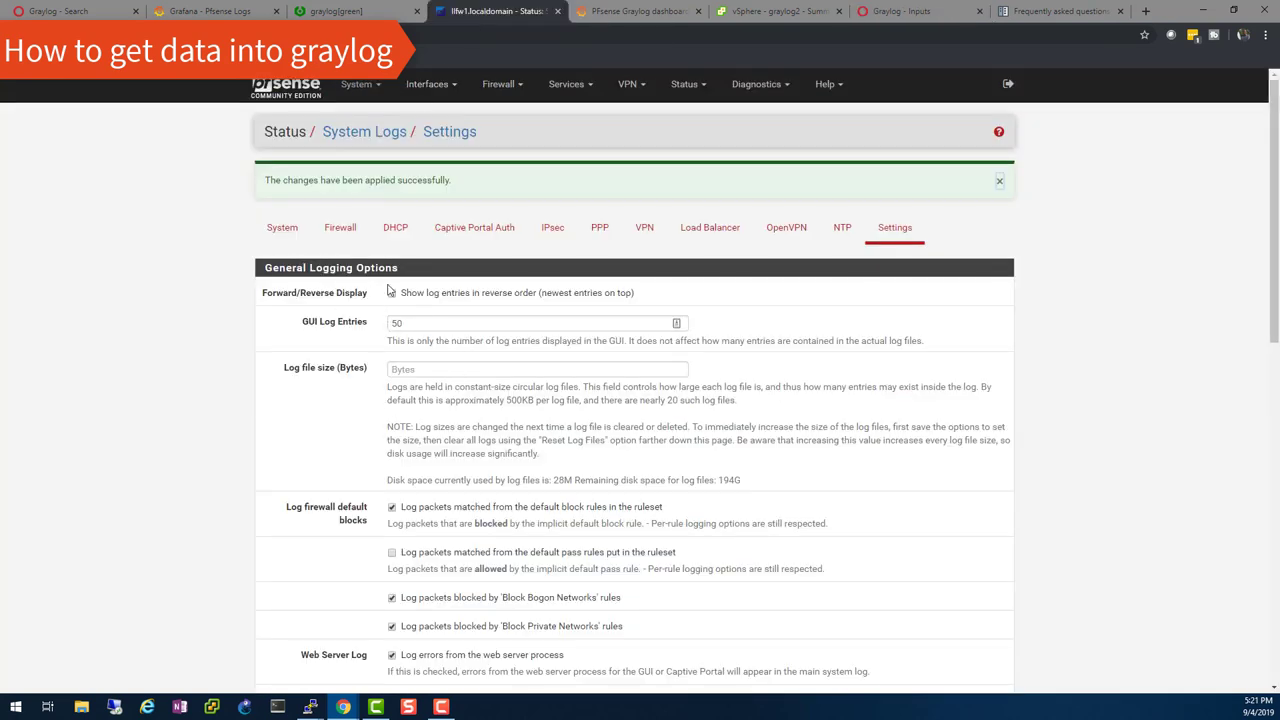
click(905, 12)
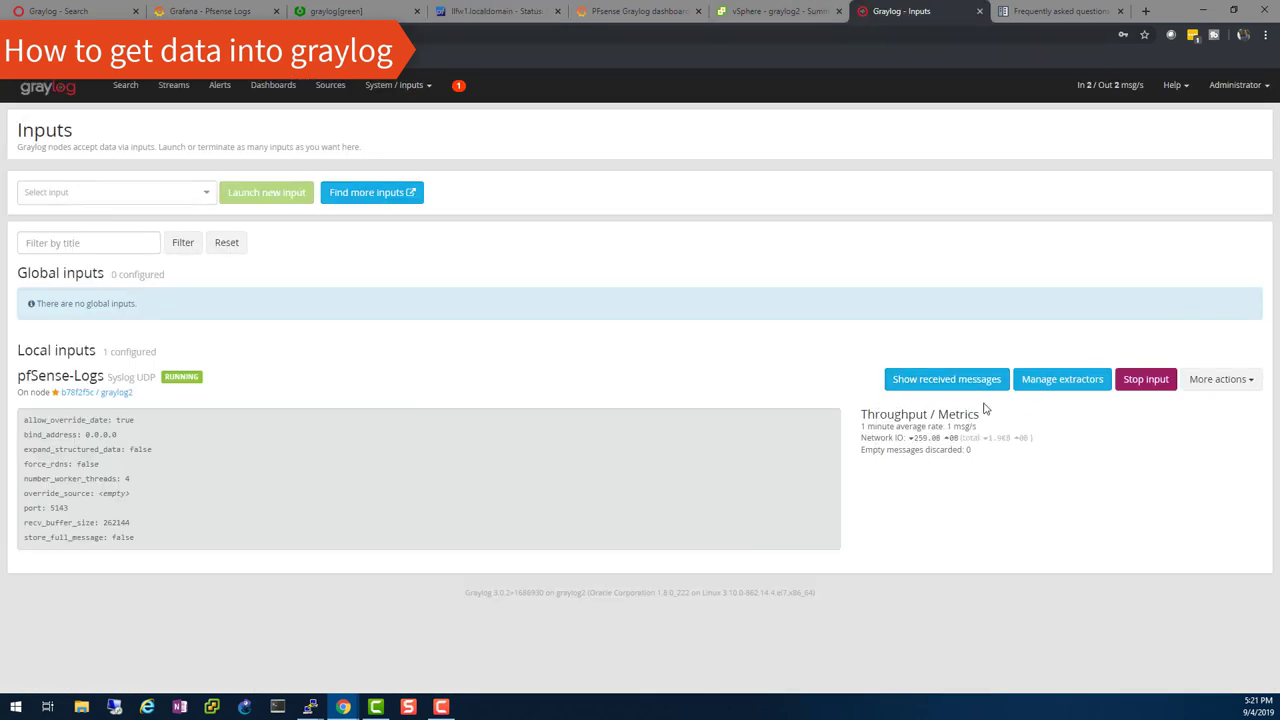
click(912, 385)
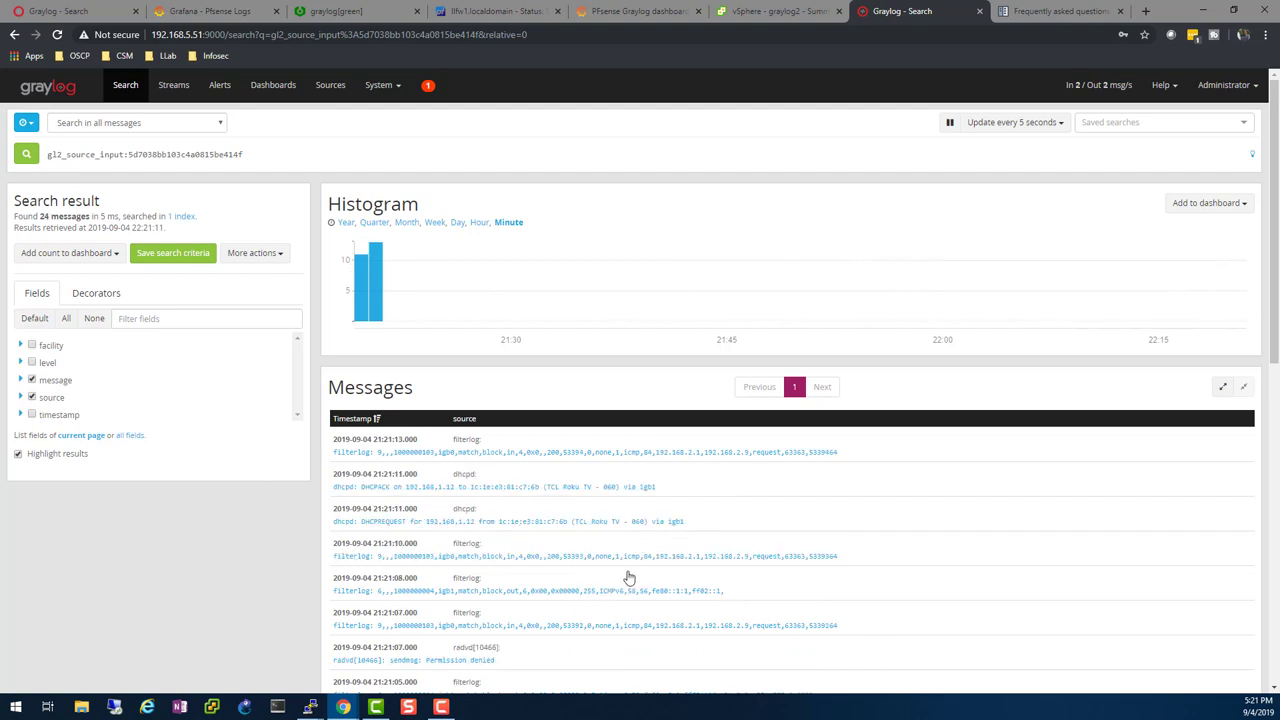
- Scroll through the older Graylog pfSense filterlog search, then view the Grafana Pfsense Logs dashboard
click(55, 15)
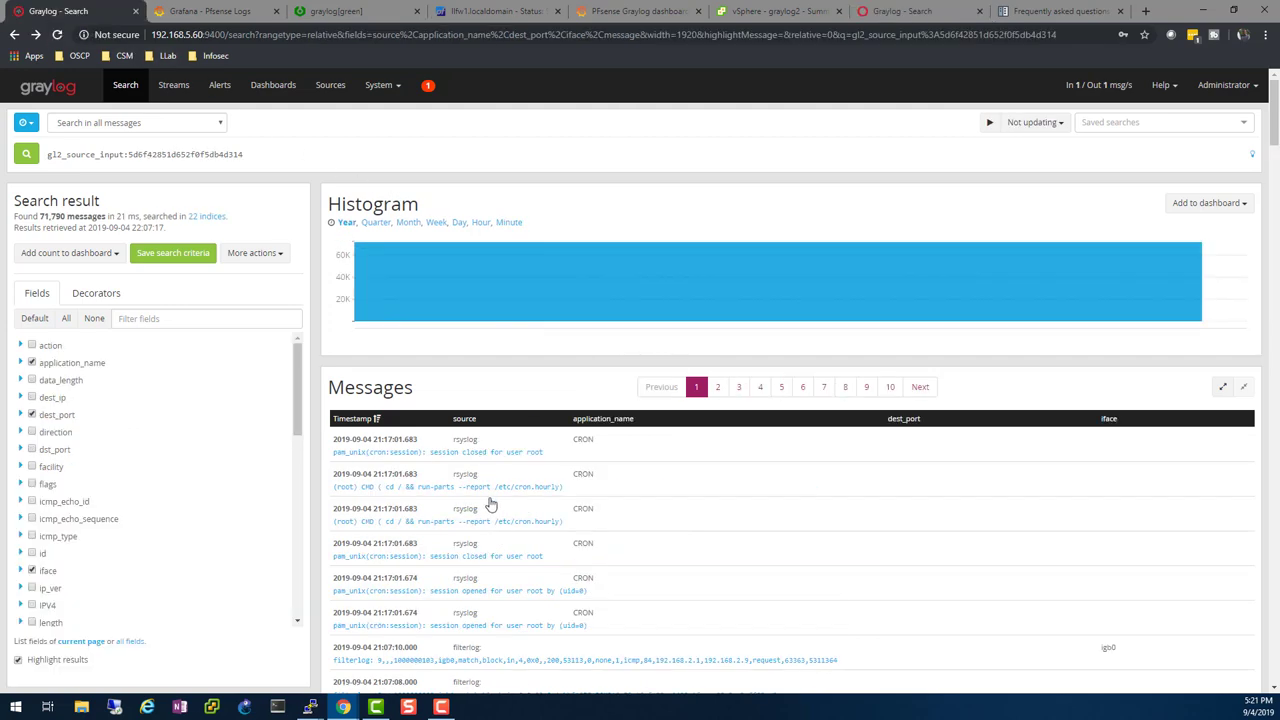
scroll(490, 505, down, 5)
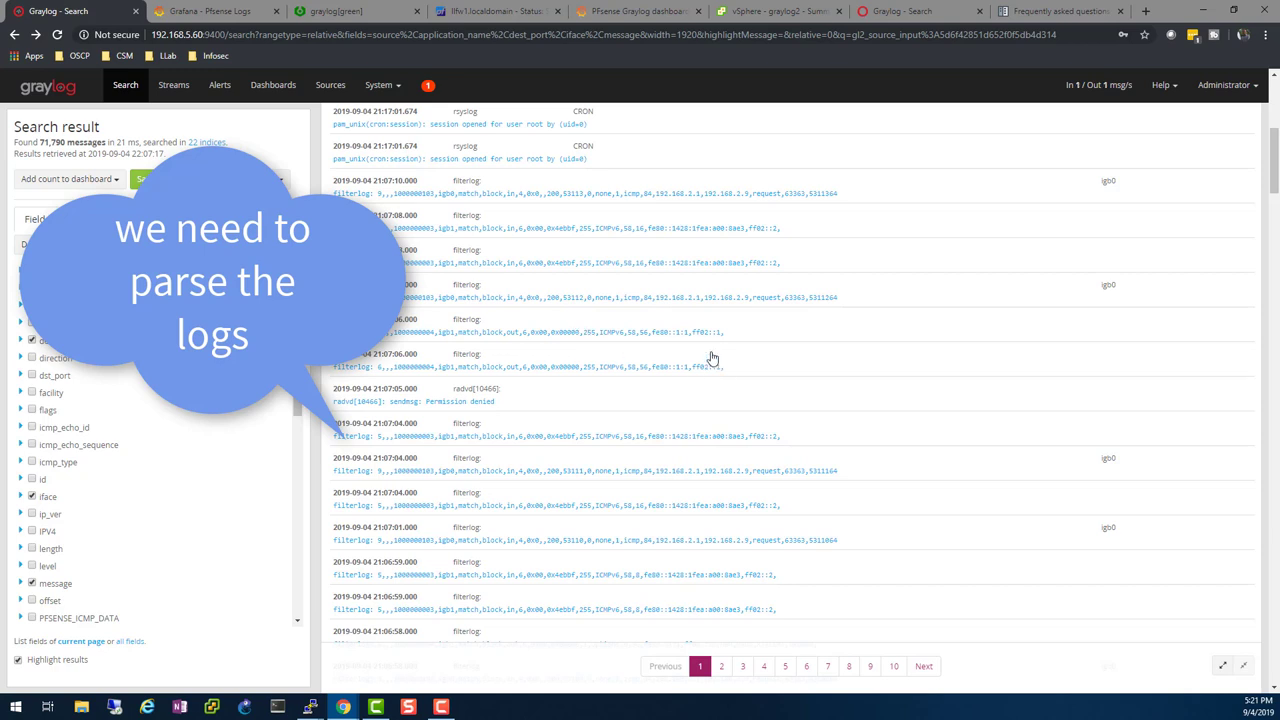
click(255, 12)
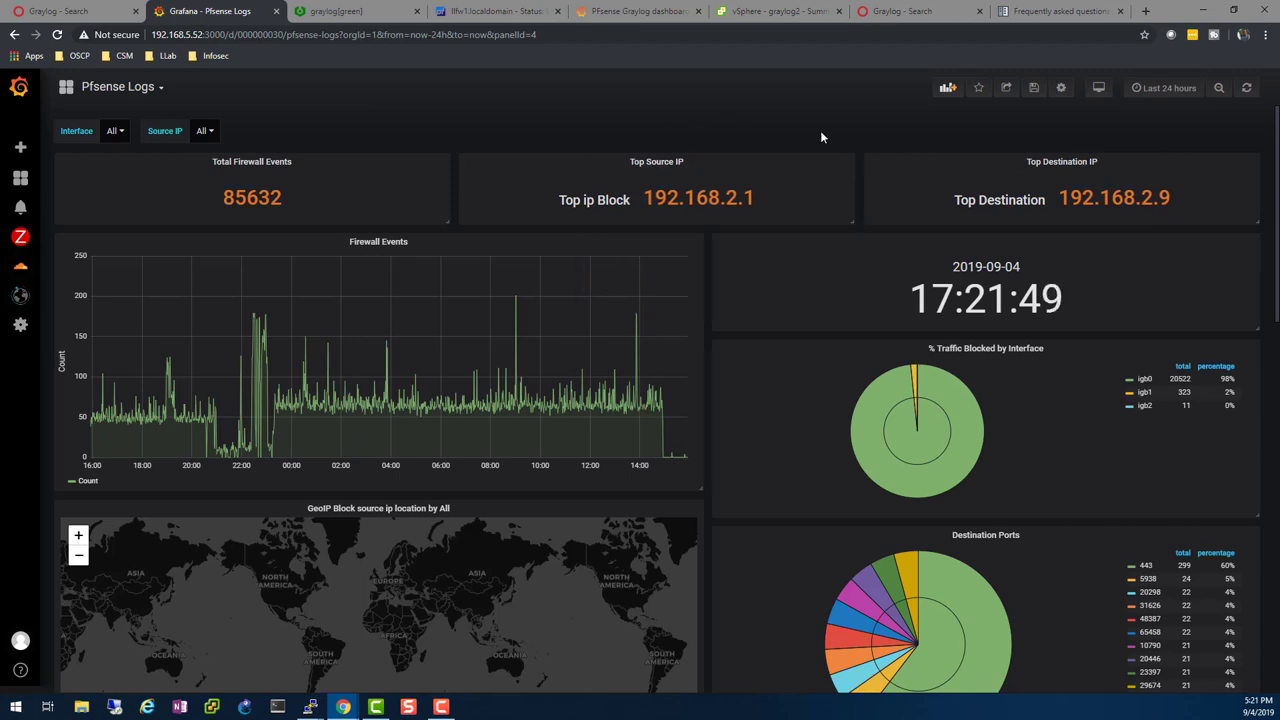
- Return to the new Graylog search results for the pfSense-Logs input
click(896, 10)
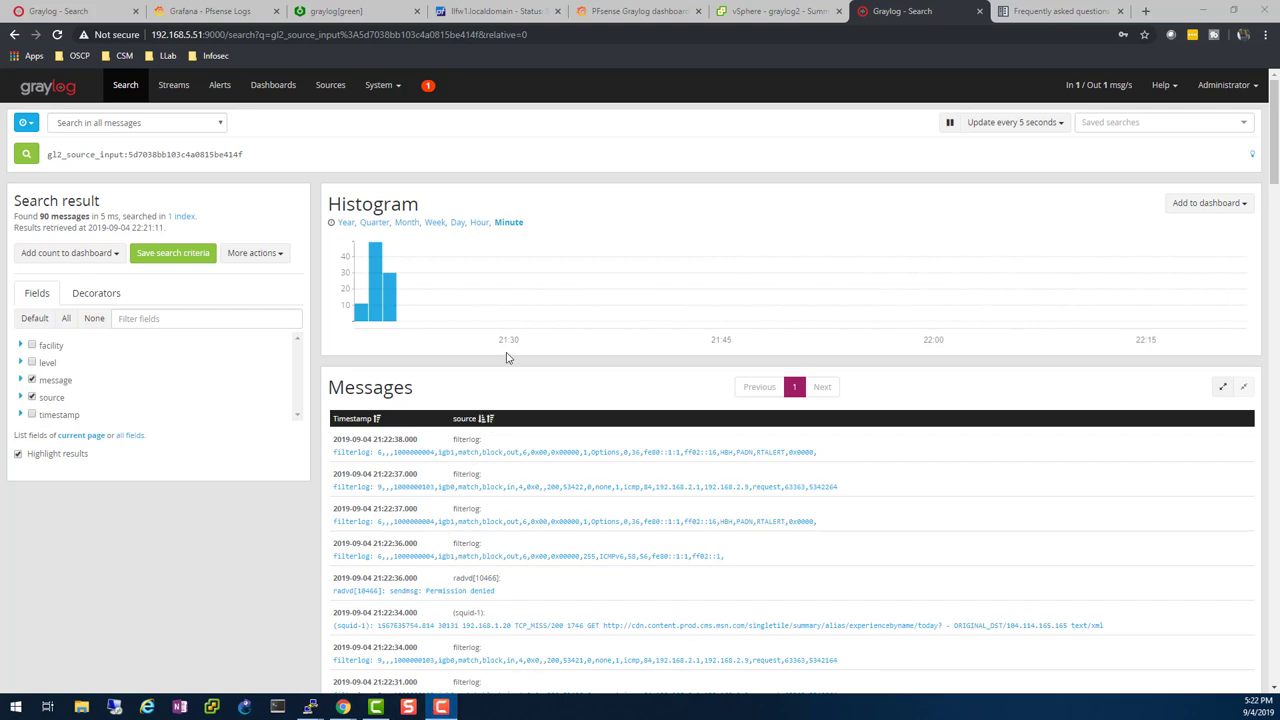
- Navigate to System > Inputs to see the running pfSense-Logs input
click(390, 85)
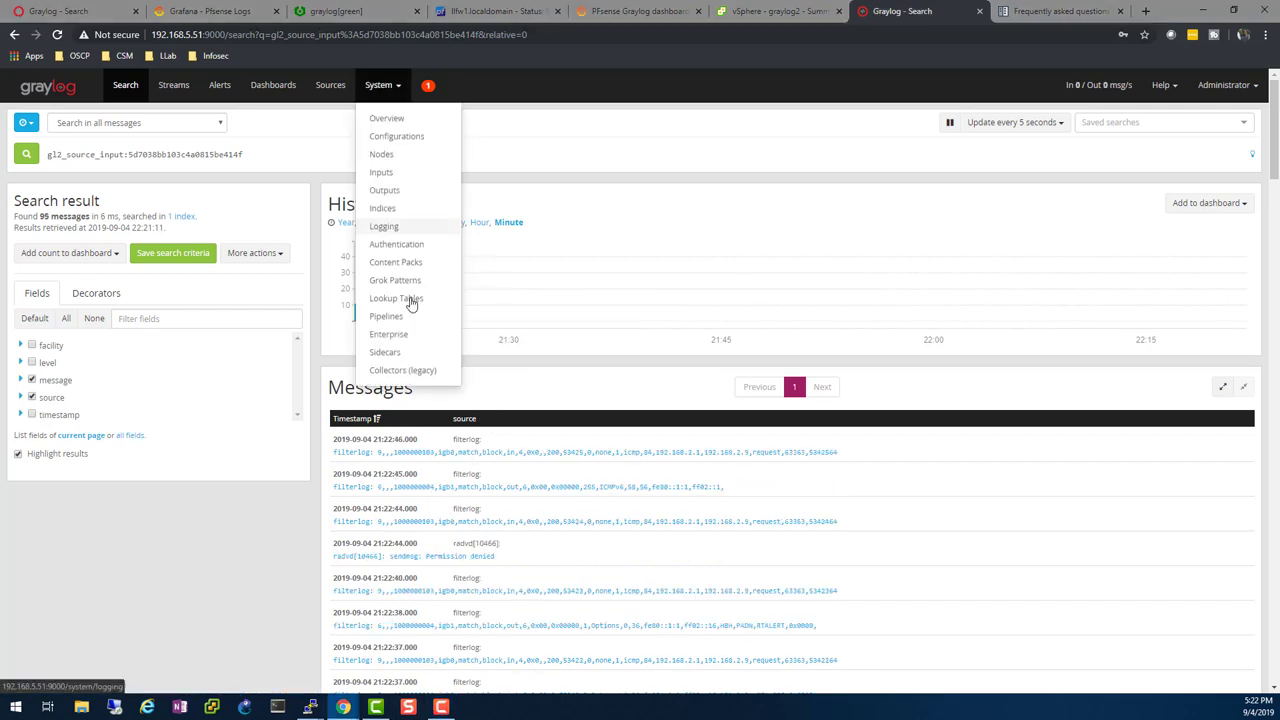
click(372, 171)
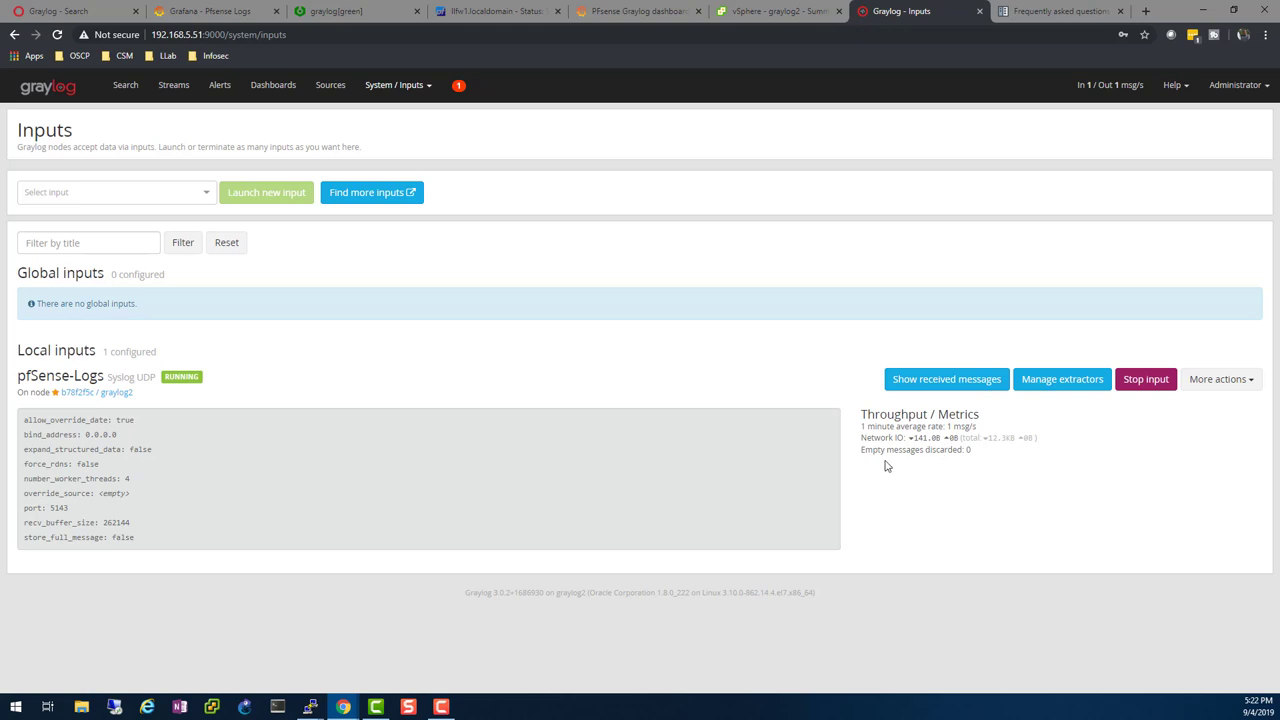
- Enter firewall-cmd --add-port=5143/udp --permanent in the graylog2 root terminal, then view the vSphere VM summary
mouse_move(310, 706)
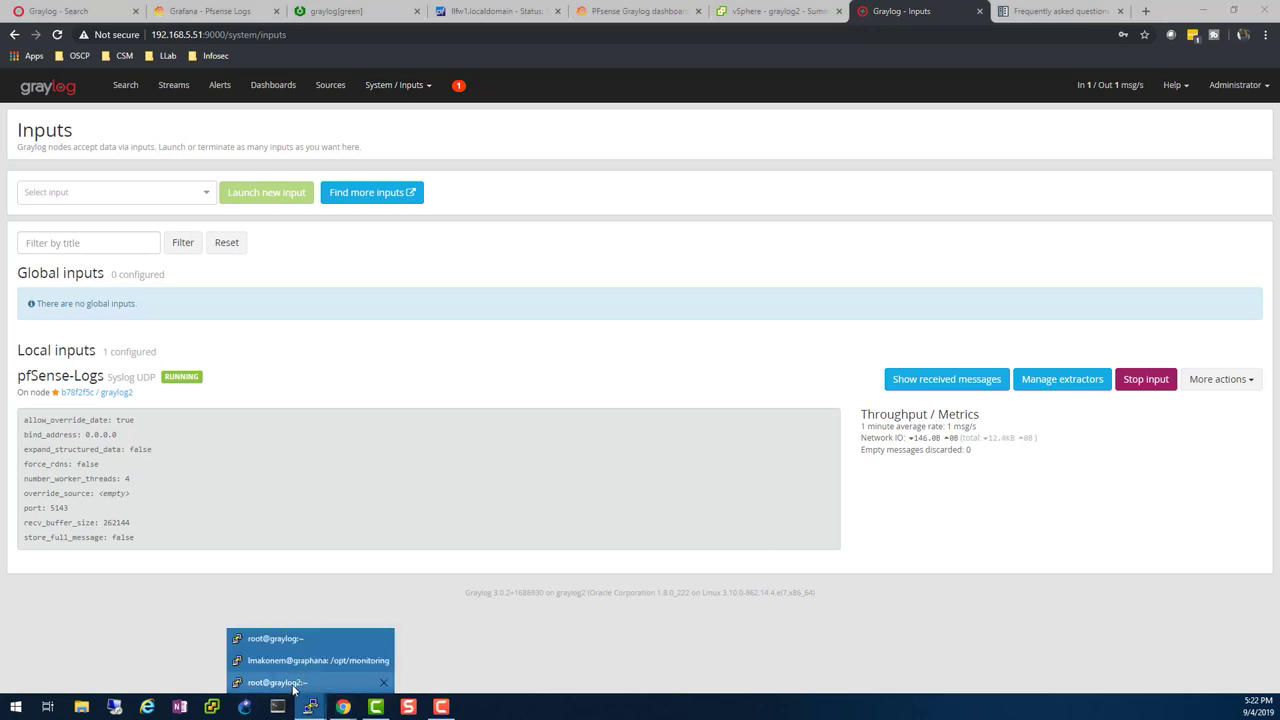
click(294, 684)
drag(422, 376, 426, 250)
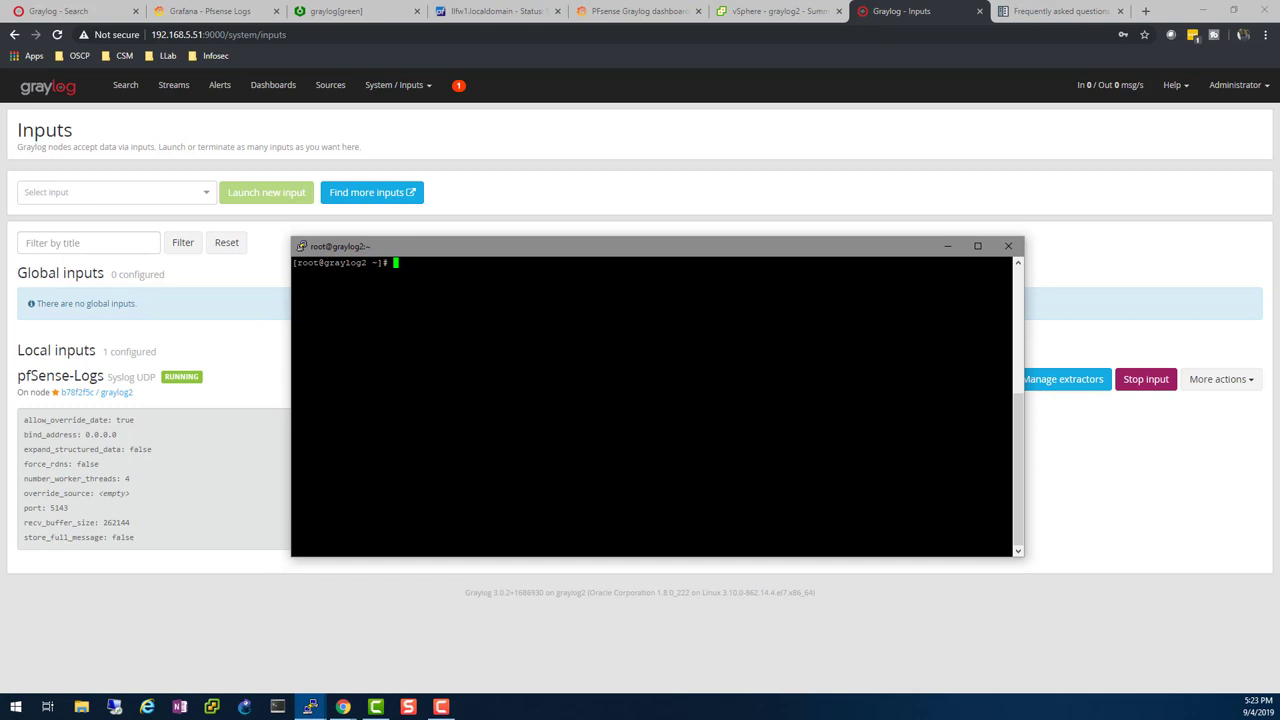
key(Up)
key(Up)
key(Up)
key(Down)
key(Down)
key(Up)
key(Up)
key(Up)
key(Up)
key(Up)
key(Up)
key(Up)
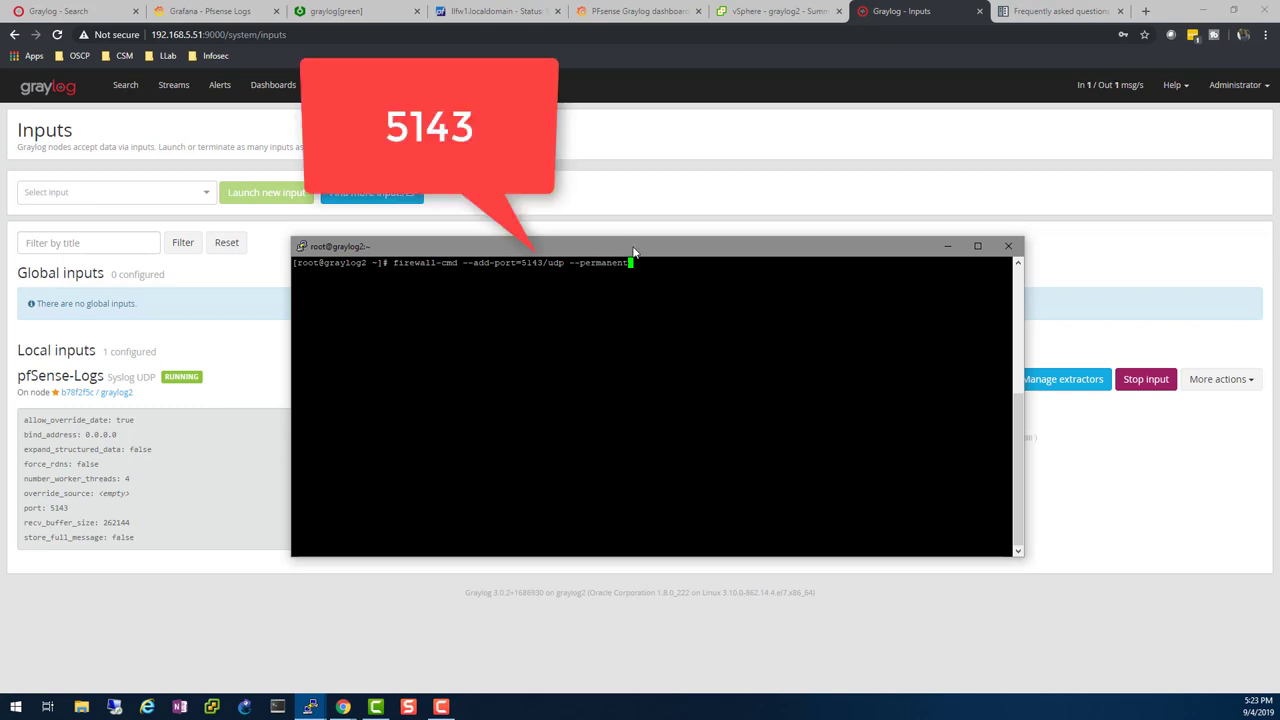
click(765, 11)
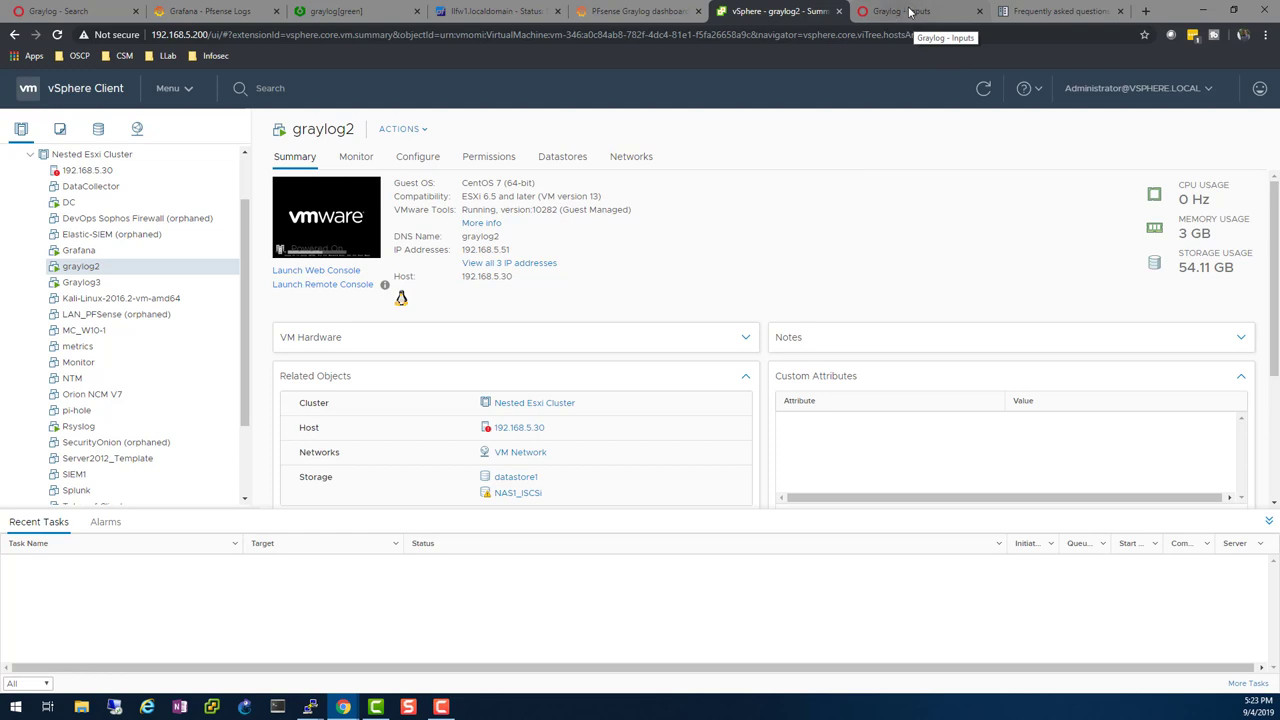
- Return to the Graylog Inputs page and list the PuTTY sessions from the taskbar
click(909, 11)
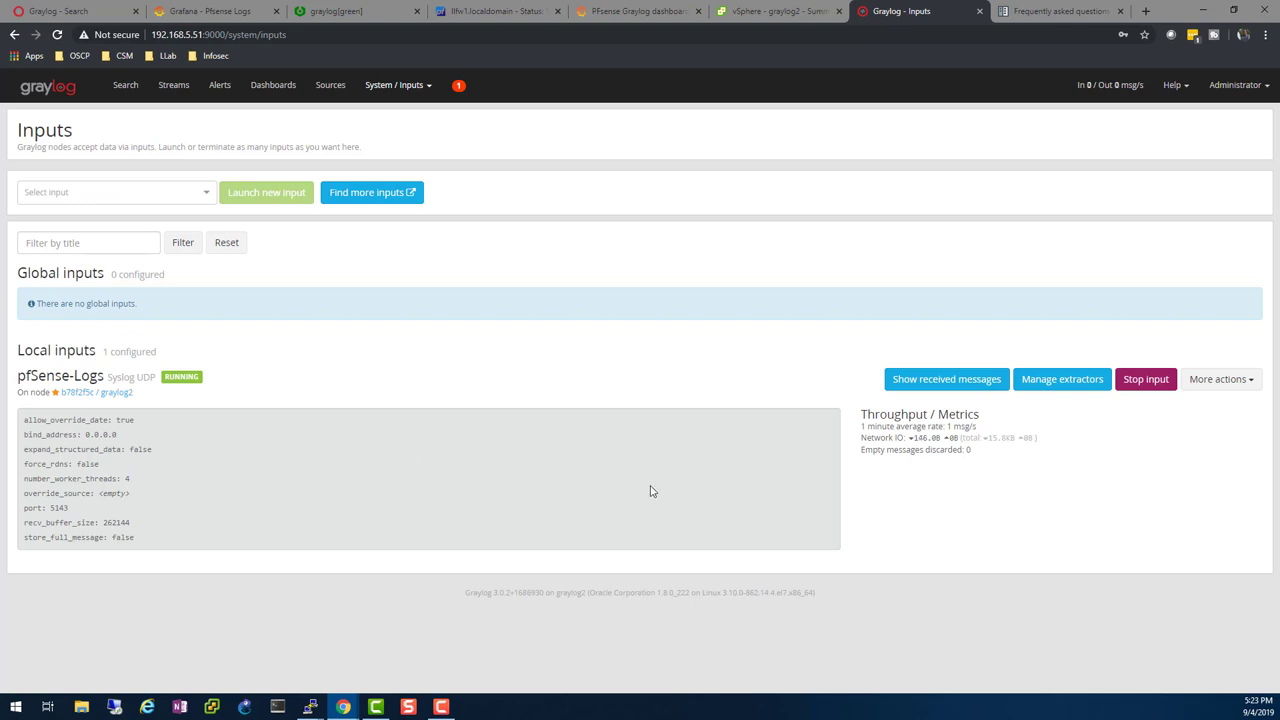
click(310, 707)
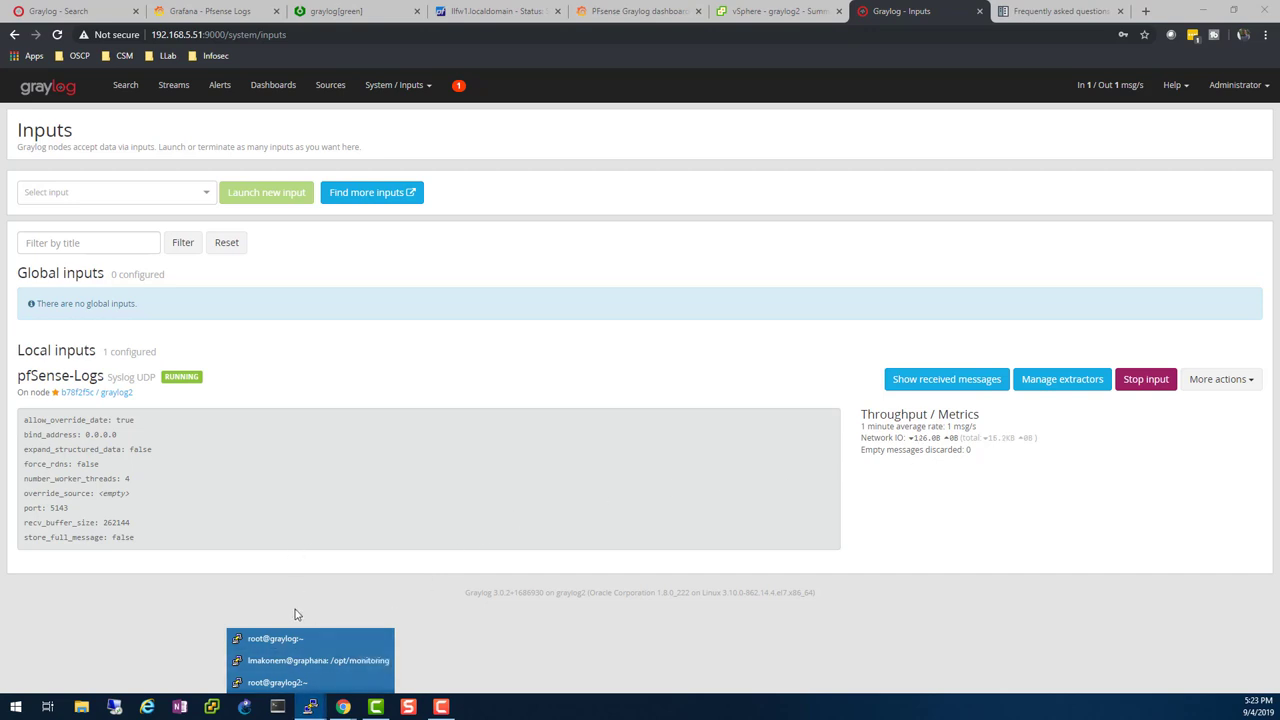
- Erase the leftover firewall-cmd line at the graylog2 prompt, then view Cerebro's cluster overview
click(295, 682)
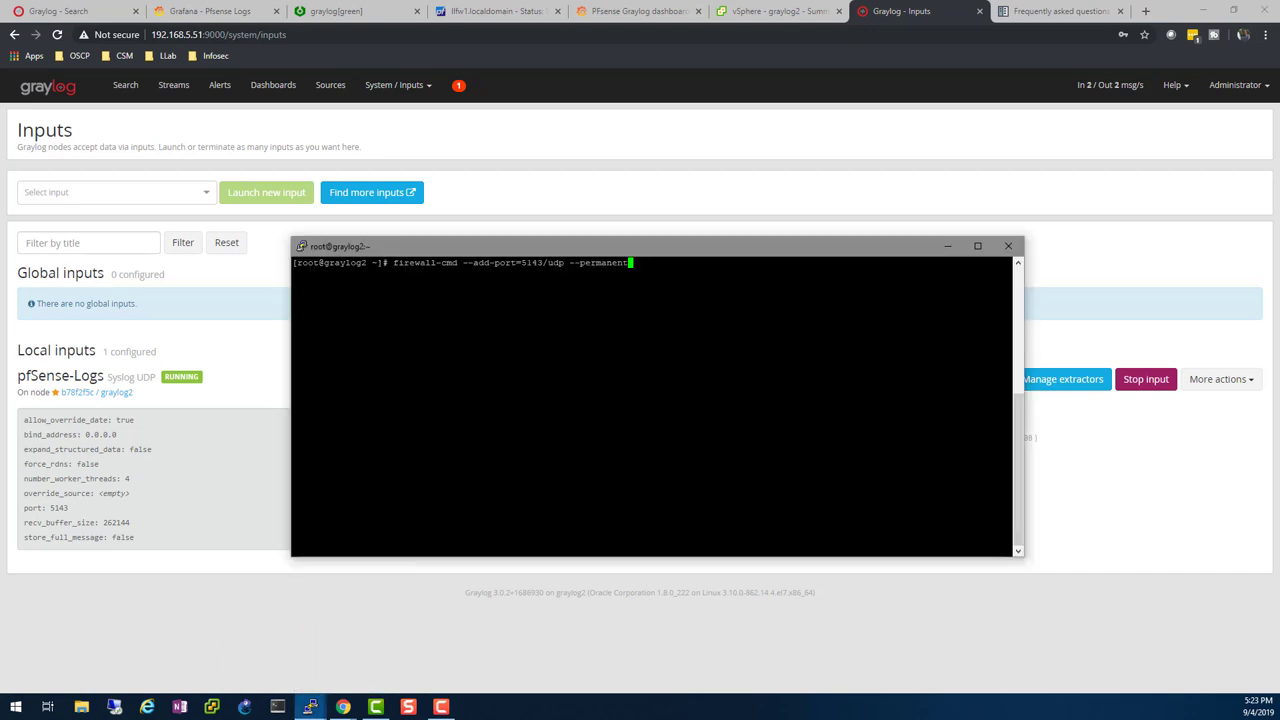
drag(292, 262, 378, 262)
click(466, 258)
key(BackSpace)
key(BackSpace)
key(BackSpace)
key(BackSpace)
key(BackSpace)
key(BackSpace)
key(BackSpace)
key(BackSpace)
key(BackSpace)
key(BackSpace)
key(BackSpace)
key(BackSpace)
key(BackSpace)
key(BackSpace)
key(BackSpace)
key(BackSpace)
key(BackSpace)
key(BackSpace)
key(BackSpace)
key(BackSpace)
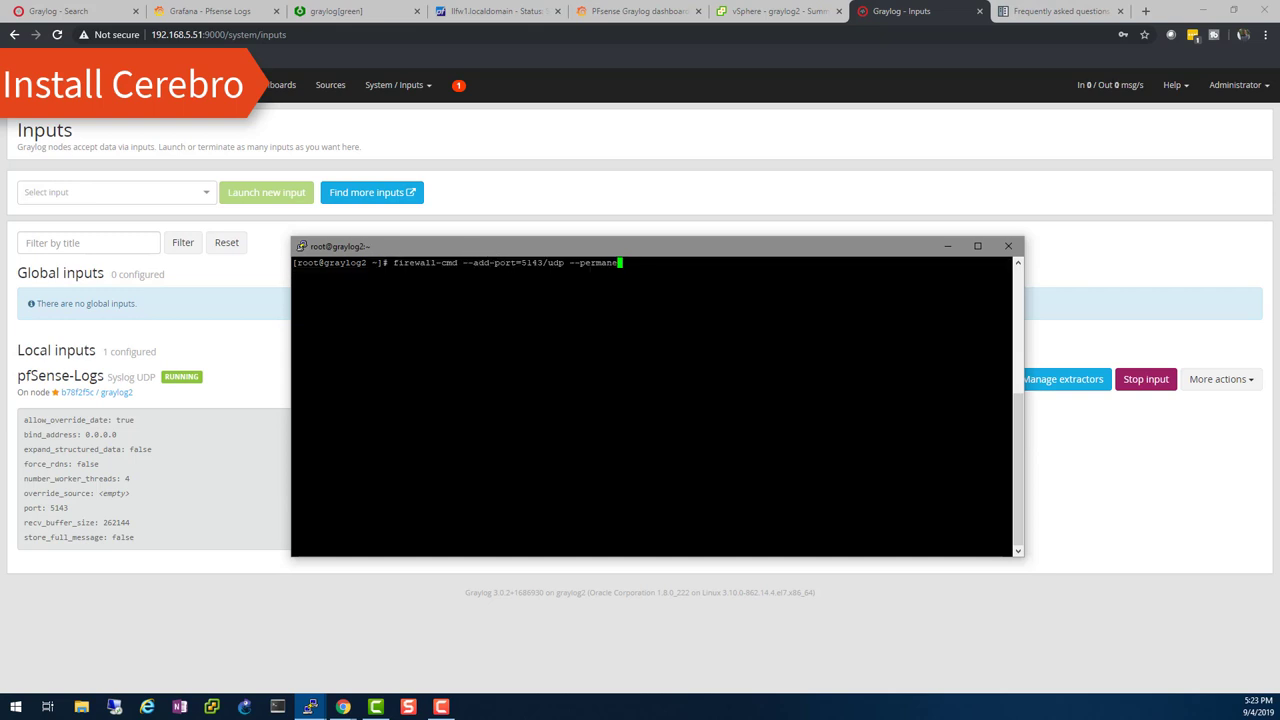
key(BackSpace)
key(BackSpace)
key(BackSpace)
key(BackSpace)
key(BackSpace)
key(BackSpace)
key(BackSpace)
key(BackSpace)
key(BackSpace)
key(BackSpace)
key(BackSpace)
key(BackSpace)
key(BackSpace)
key(BackSpace)
key(BackSpace)
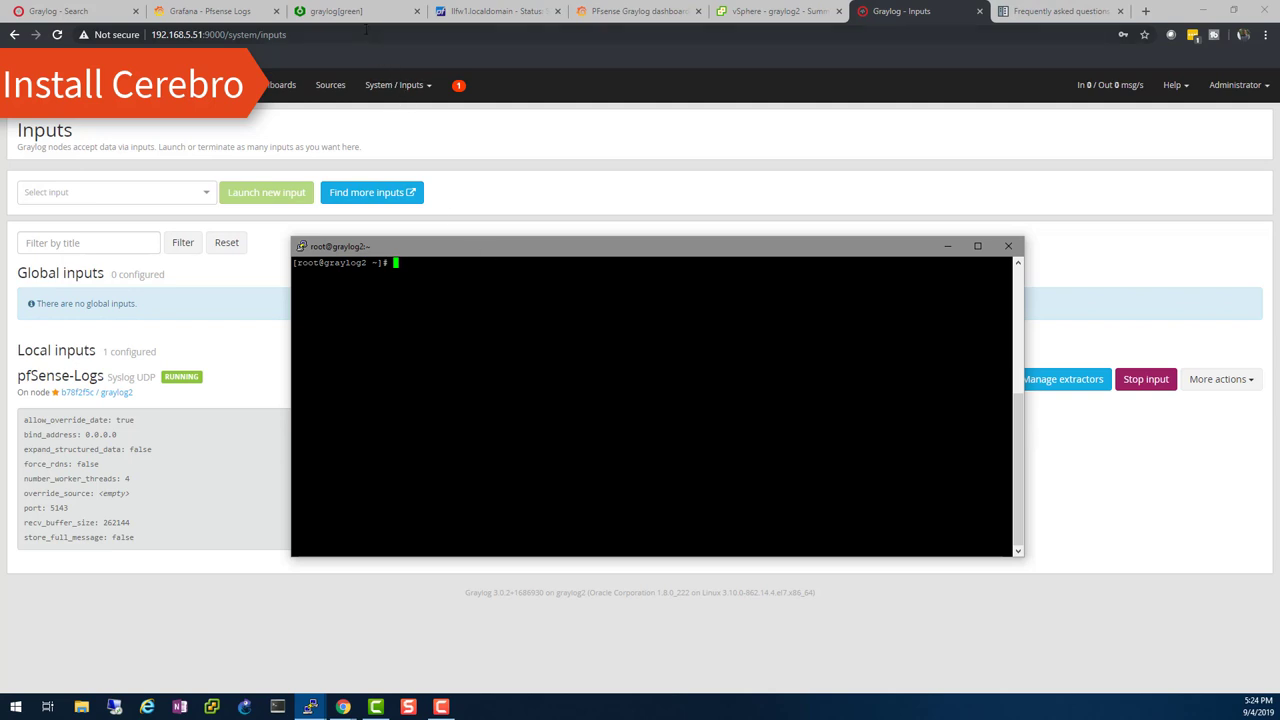
click(336, 13)
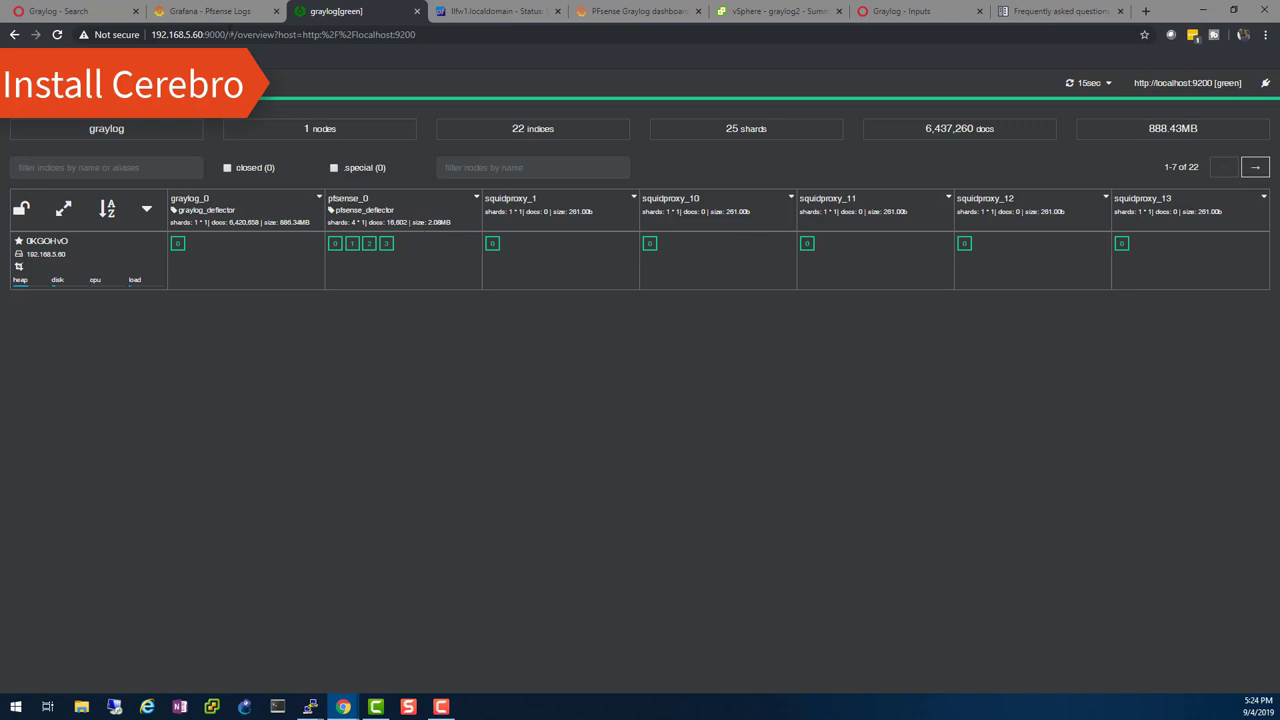
- Compare the ports in Cerebro's and Graylog's (9000) addresses, then bring the graylog2 terminal forward
click(204, 34)
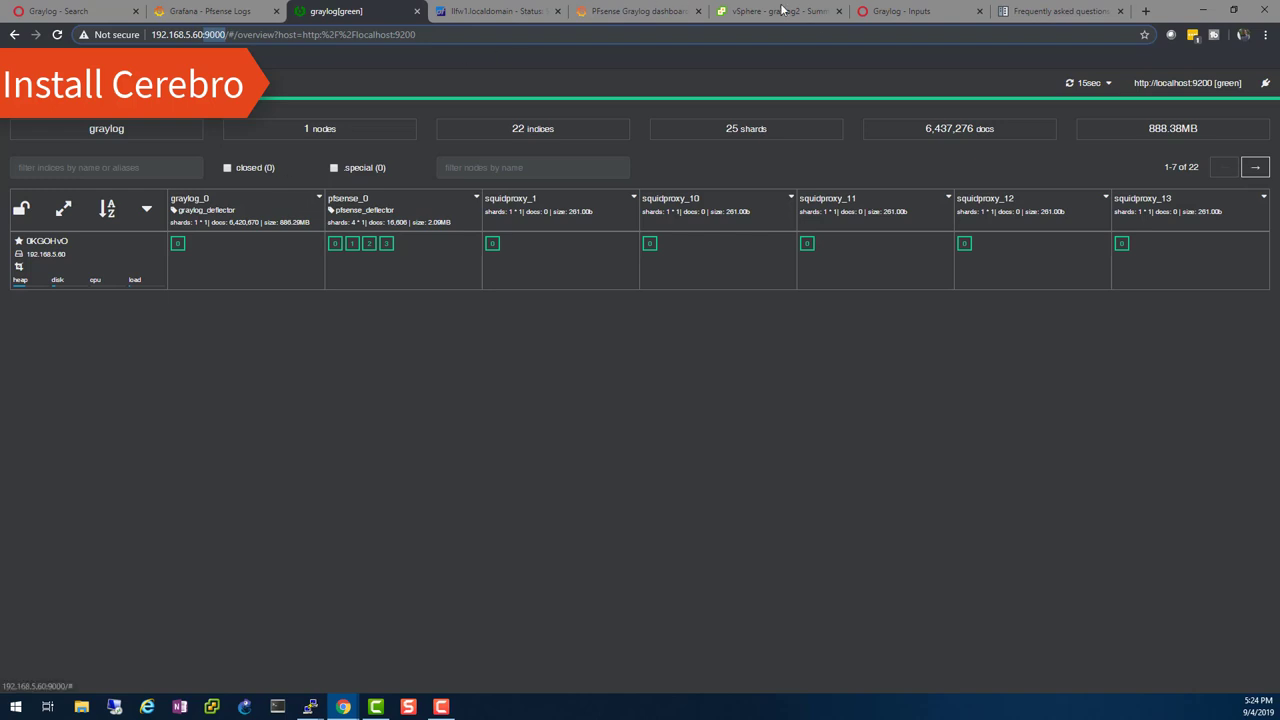
click(895, 13)
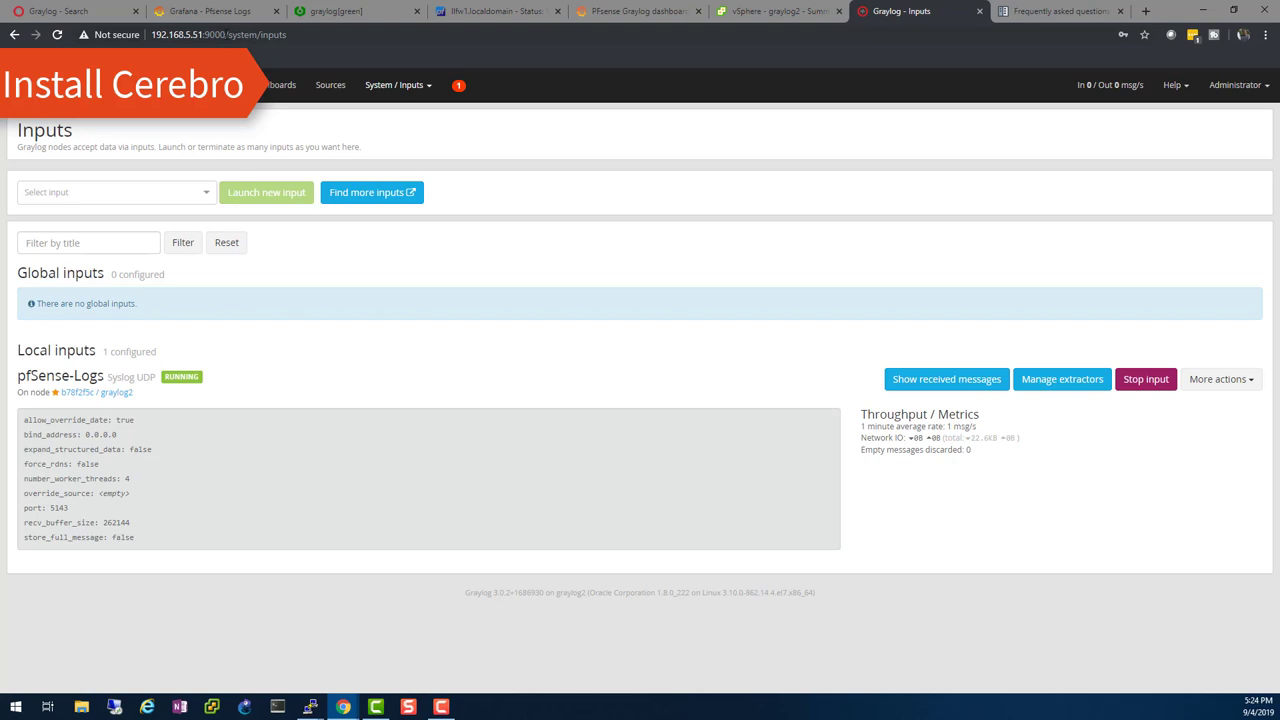
double_click(215, 34)
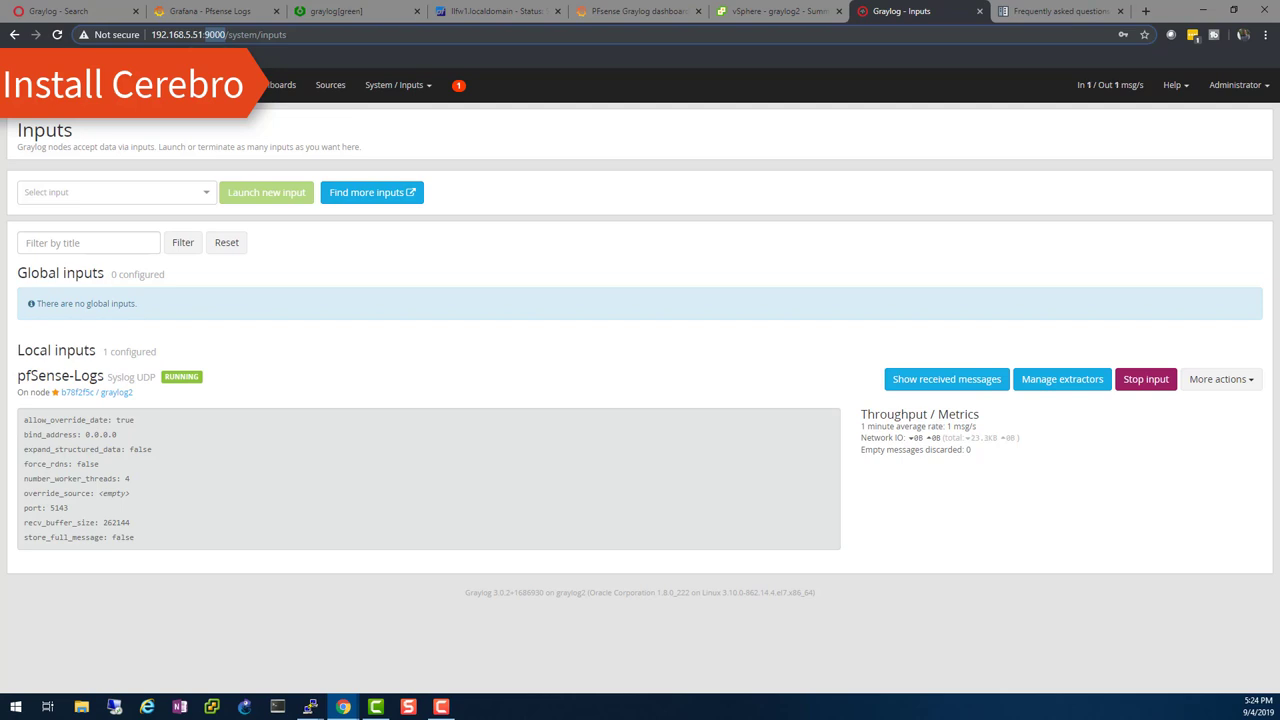
click(338, 12)
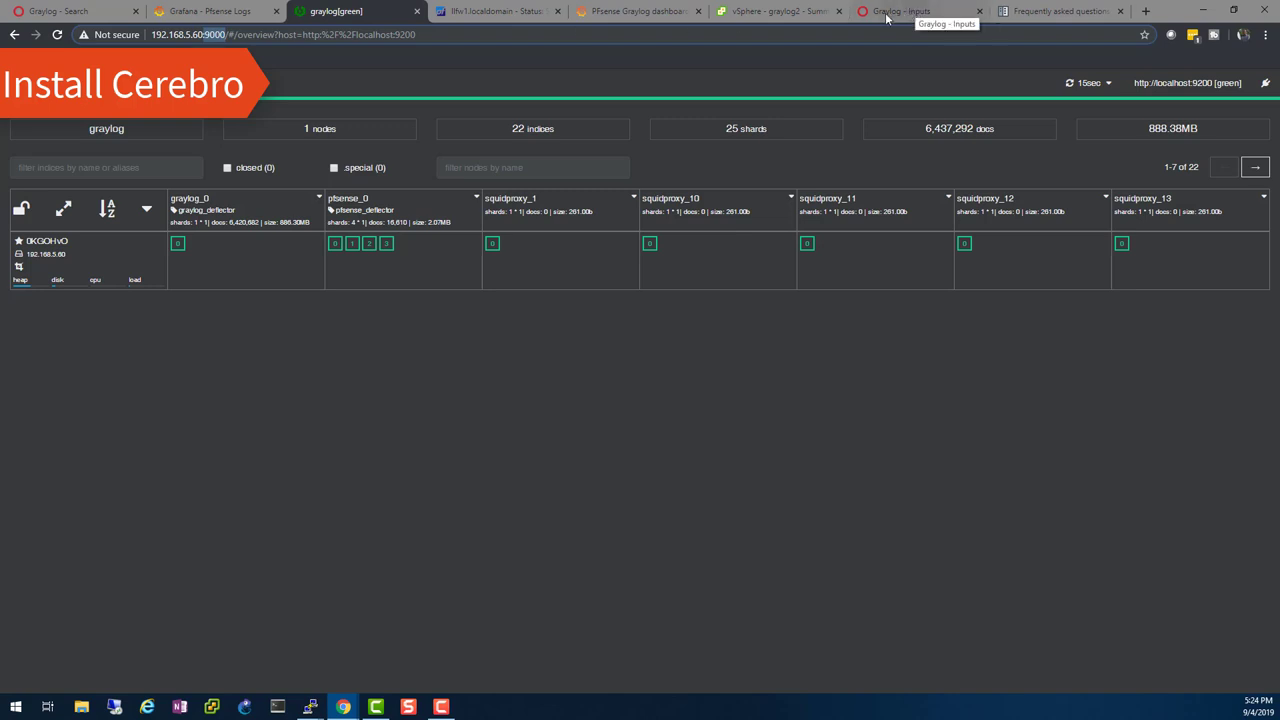
click(885, 14)
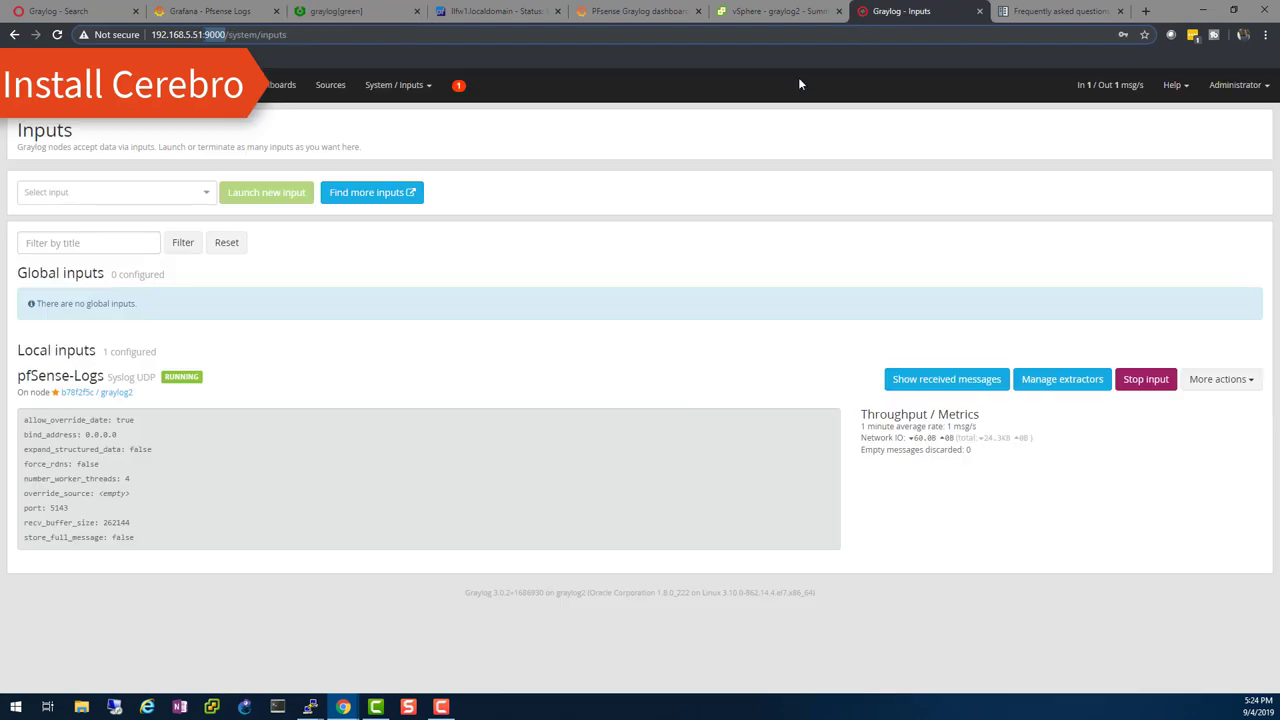
mouse_move(312, 707)
click(290, 686)
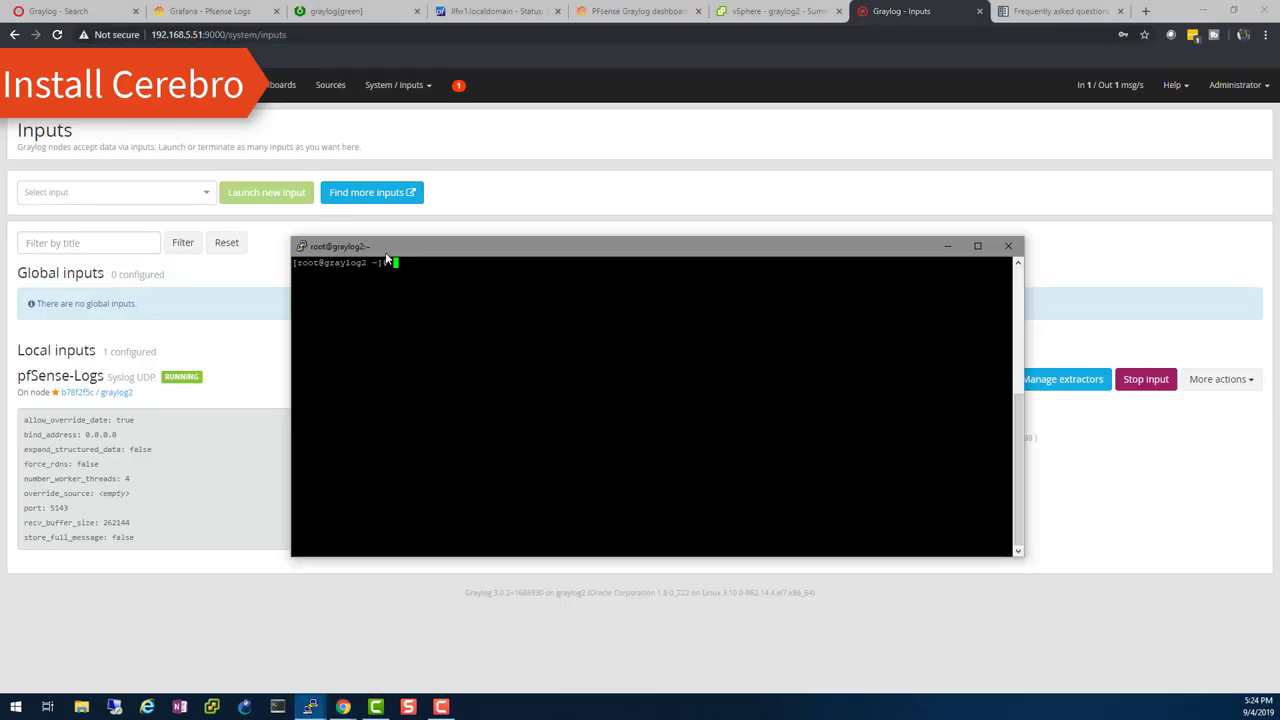
- Open /etc/graylog/server/server.conf in vi
drag(414, 250, 397, 188)
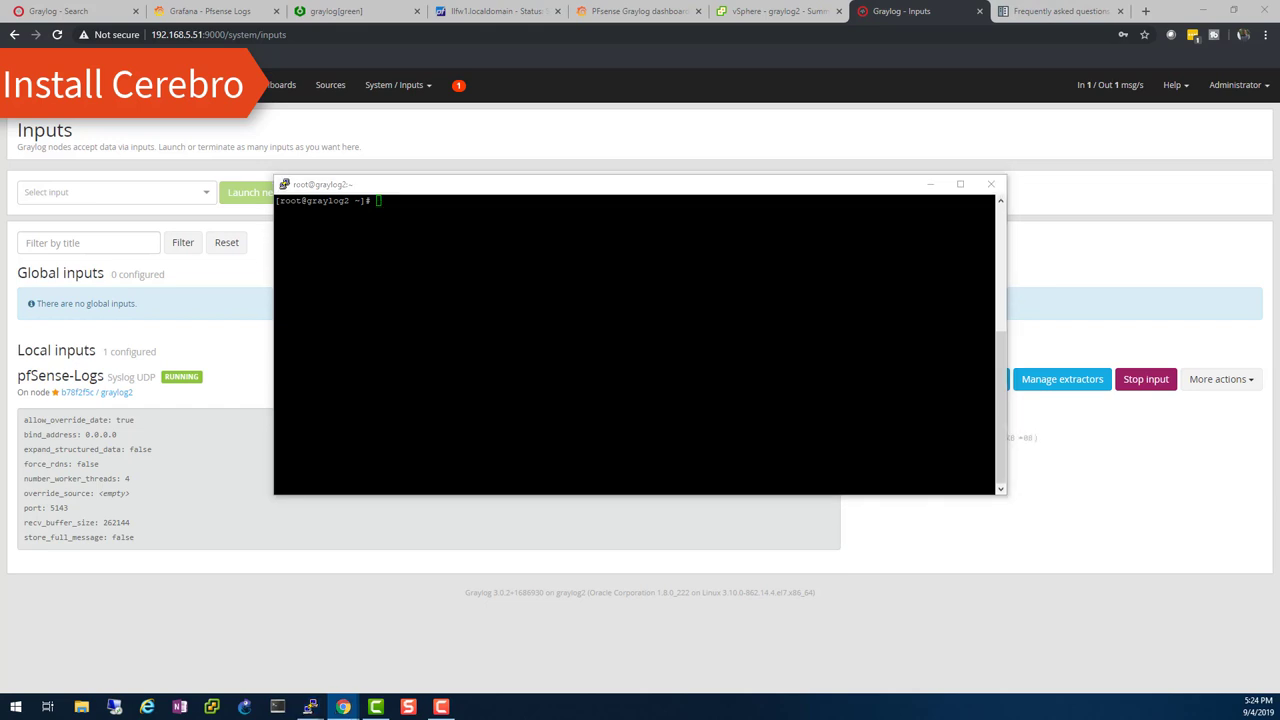
key(alt+Tab)
text(/etc/graylog/server/server.conf)
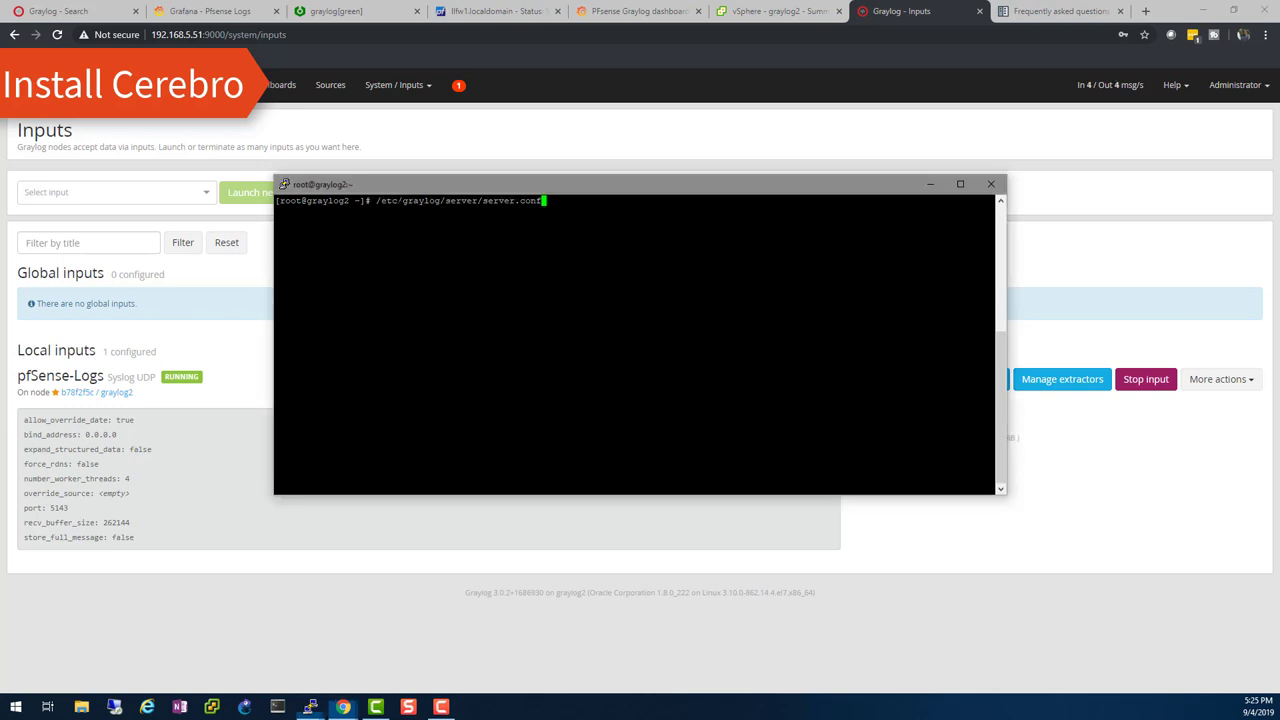
key(Left)
key(Left)
key(Left)
key(Left)
key(Left)
key(Left)
key(Left)
key(Left)
key(Left)
key(Left)
key(Left)
key(Left)
key(Left)
key(Left)
key(Left)
key(Left)
key(Left)
key(Left)
key(Left)
key(Left)
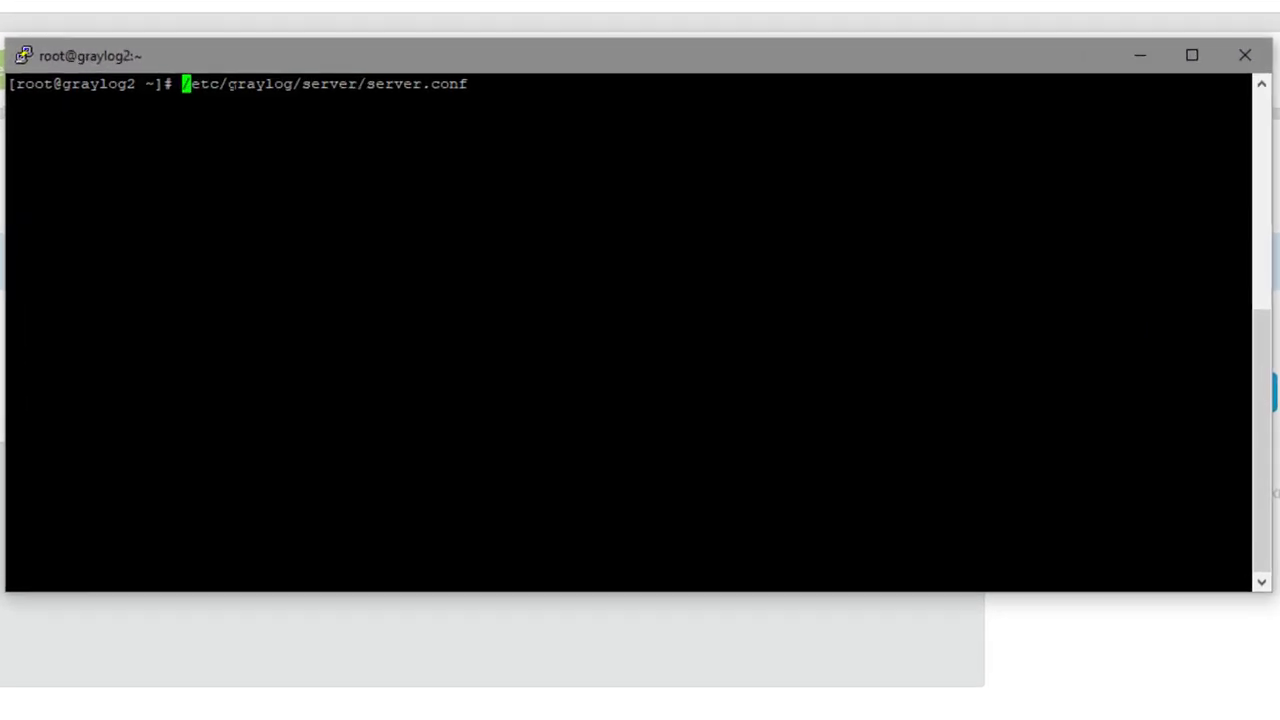
text(vi)
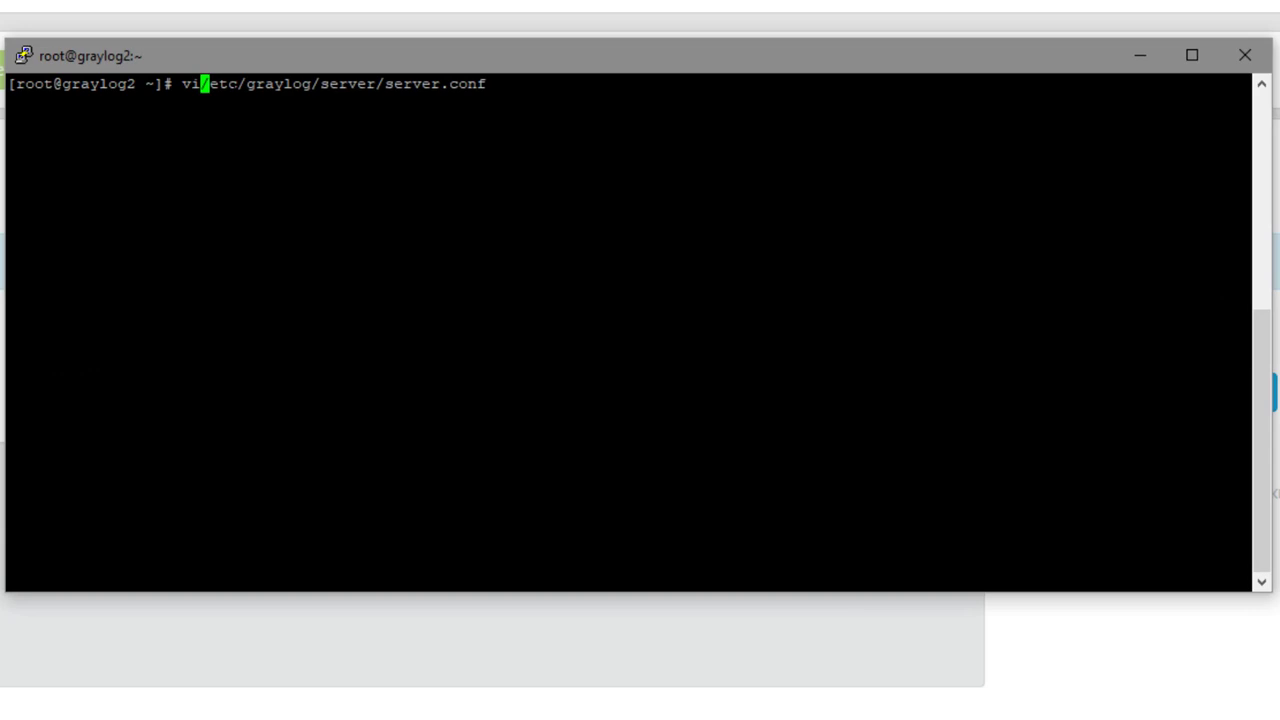
key(Return)
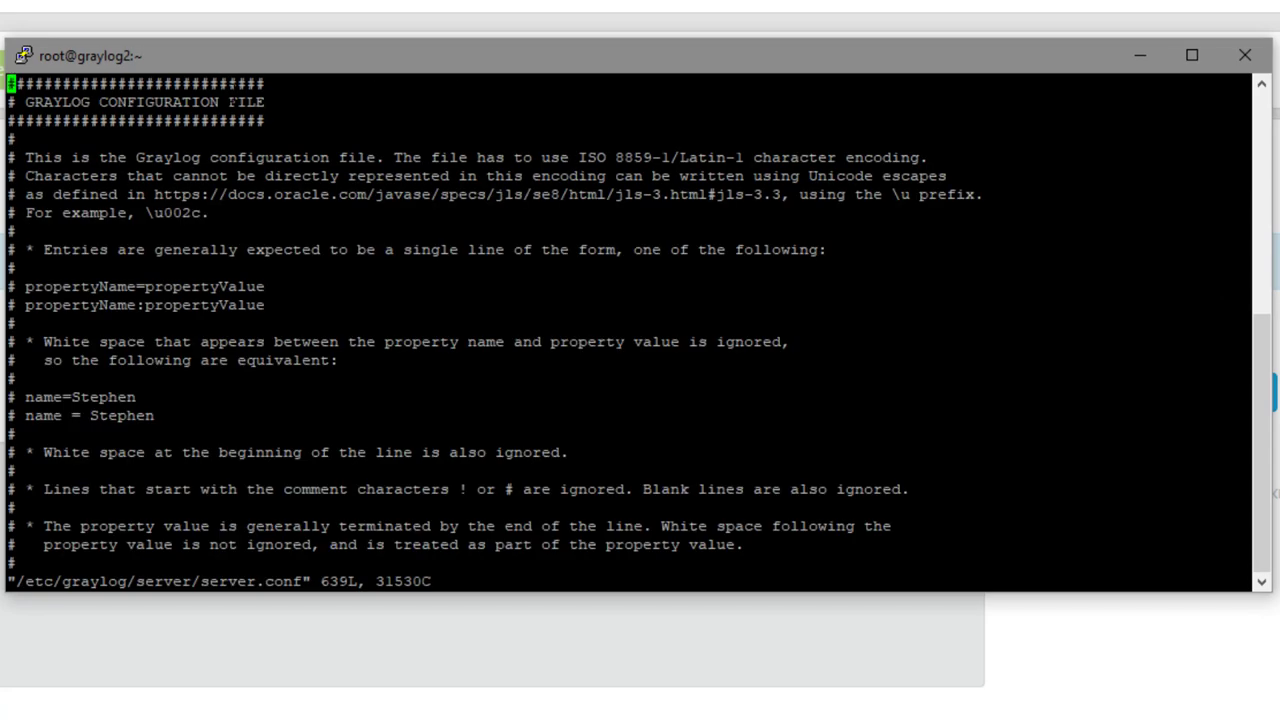
- Uncomment http_bind_address, change its port from 9000 to 9400, and save with :wq
text(/http)
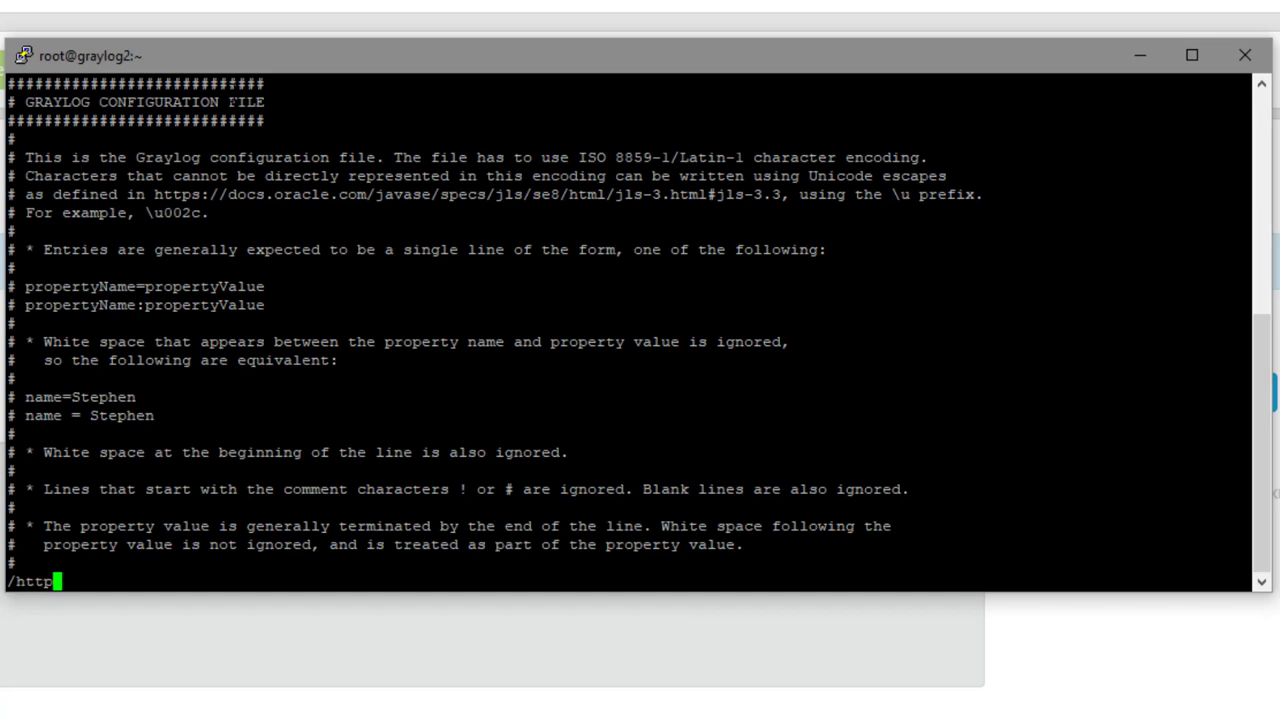
text(_bin)
key(Return)
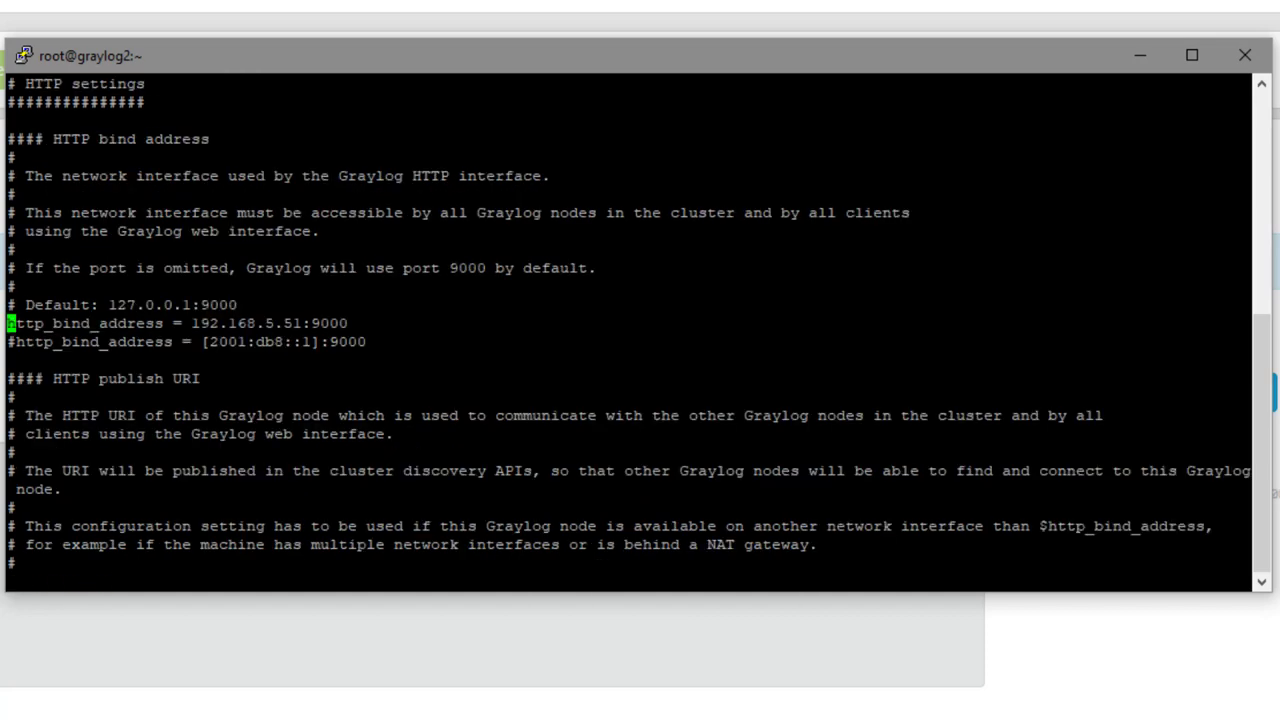
key(x)
key(Right)
key(Right)
key(Right)
key(Right)
key(Right)
key(Right)
key(Right)
key(Right)
key(Right)
key(Right)
key(Right)
key(Right)
key(Right)
key(Right)
key(Right)
key(Right)
key(Right)
key(Right)
key(Right)
key(Right)
key(Right)
key(Right)
key(Right)
key(Right)
key(Right)
key(Right)
key(Right)
key(Right)
key(Right)
key(Right)
key(Right)
key(Right)
key(Right)
key(i)
key(BackSpace)
text(4)
key(Escape)
text(:wq)
key(Return)
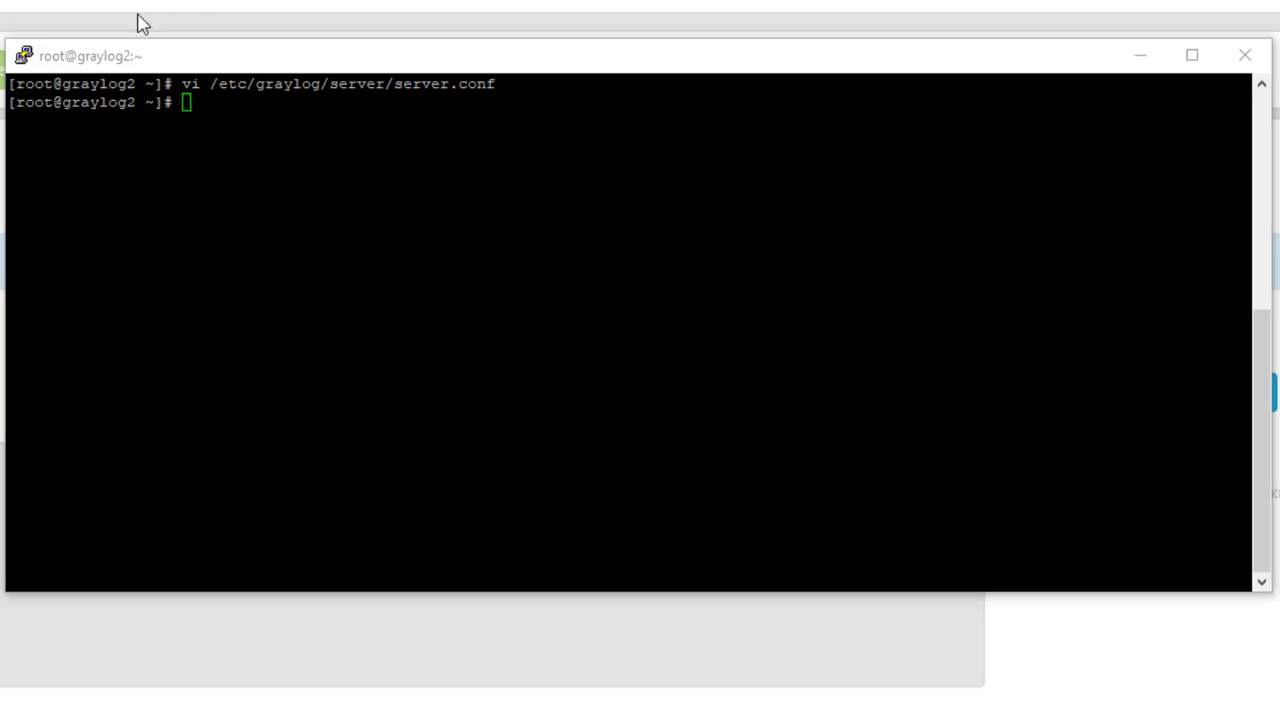
key(alt+Tab)
- Restart graylog-server.service, then rerun firewall-cmd --add-port with 9400/tcp --permanent replacing 5143
text(systemctl restart graylog-server.service)
key(Return)
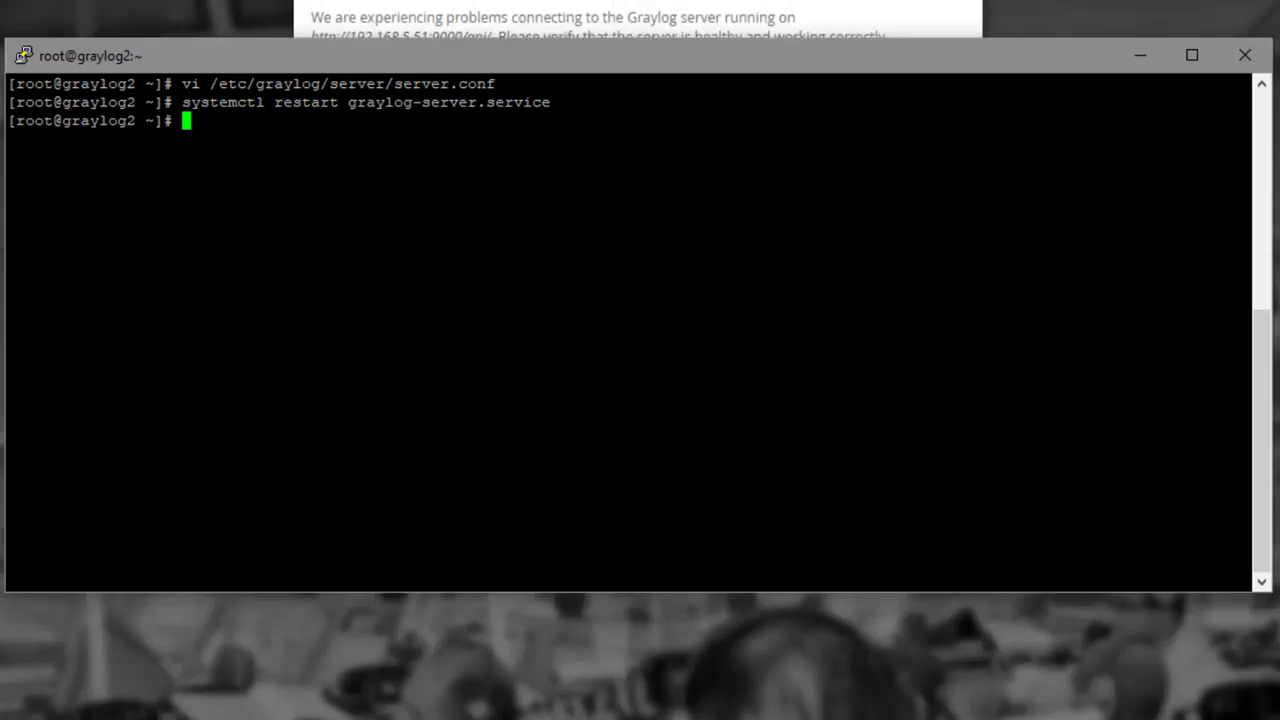
key(Up)
key(Up)
key(Up)
key(Up)
key(Up)
key(Up)
key(Up)
key(Up)
key(Up)
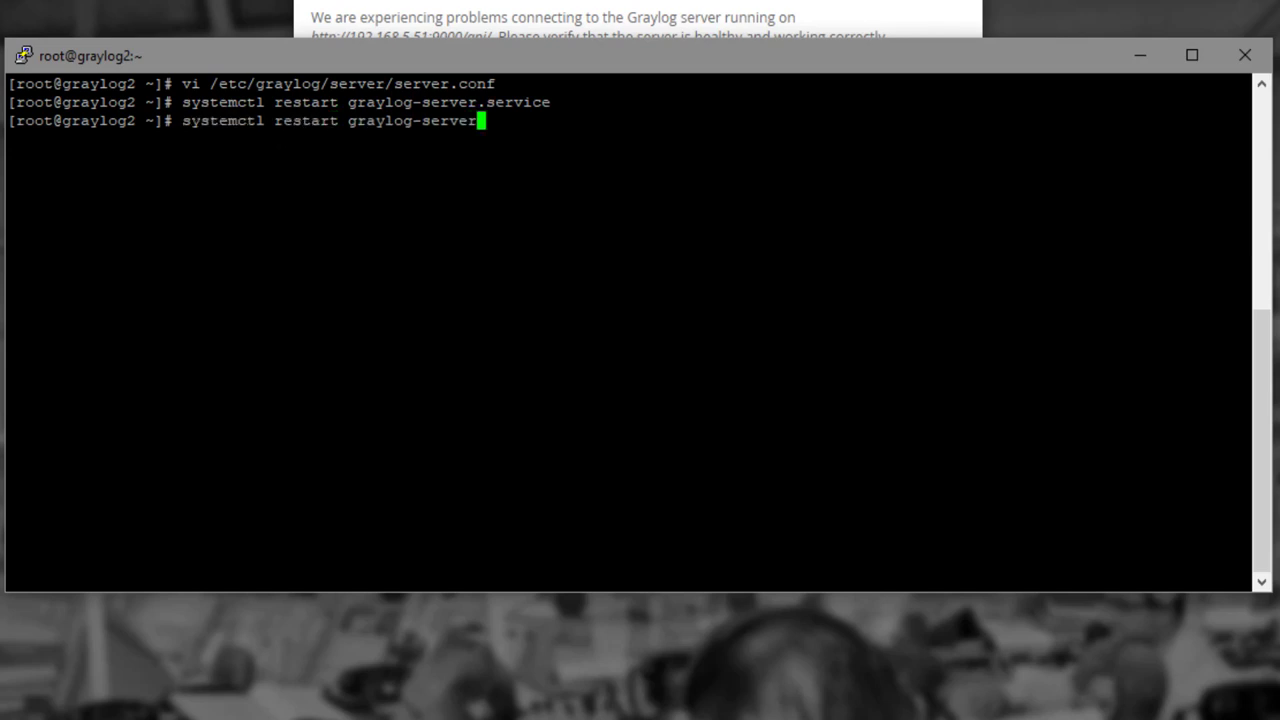
key(Up)
key(Up)
key(Up)
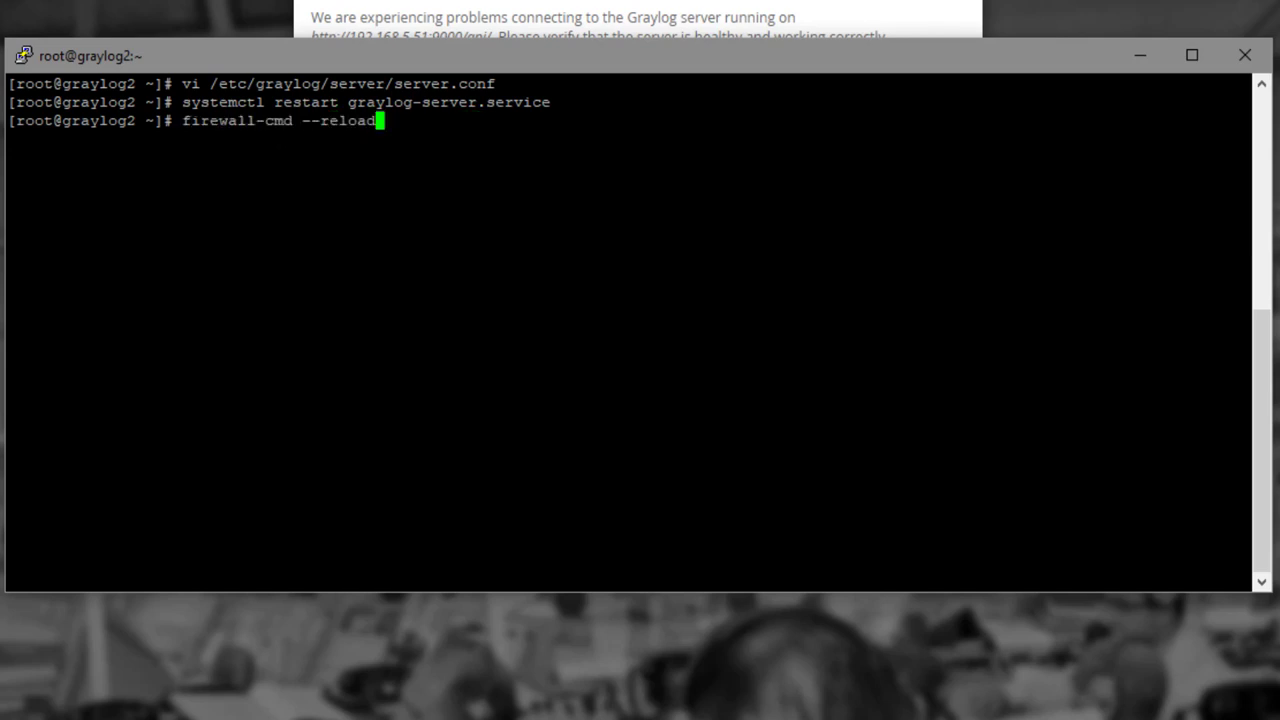
key(Left)
key(Left)
key(Left)
key(Left)
key(Left)
key(Left)
key(Left)
key(Left)
key(Left)
key(Left)
key(Left)
key(Left)
key(Left)
key(Left)
key(Left)
key(Left)
key(BackSpace)
key(BackSpace)
key(BackSpace)
key(BackSpace)
text(9400)
key(Return)
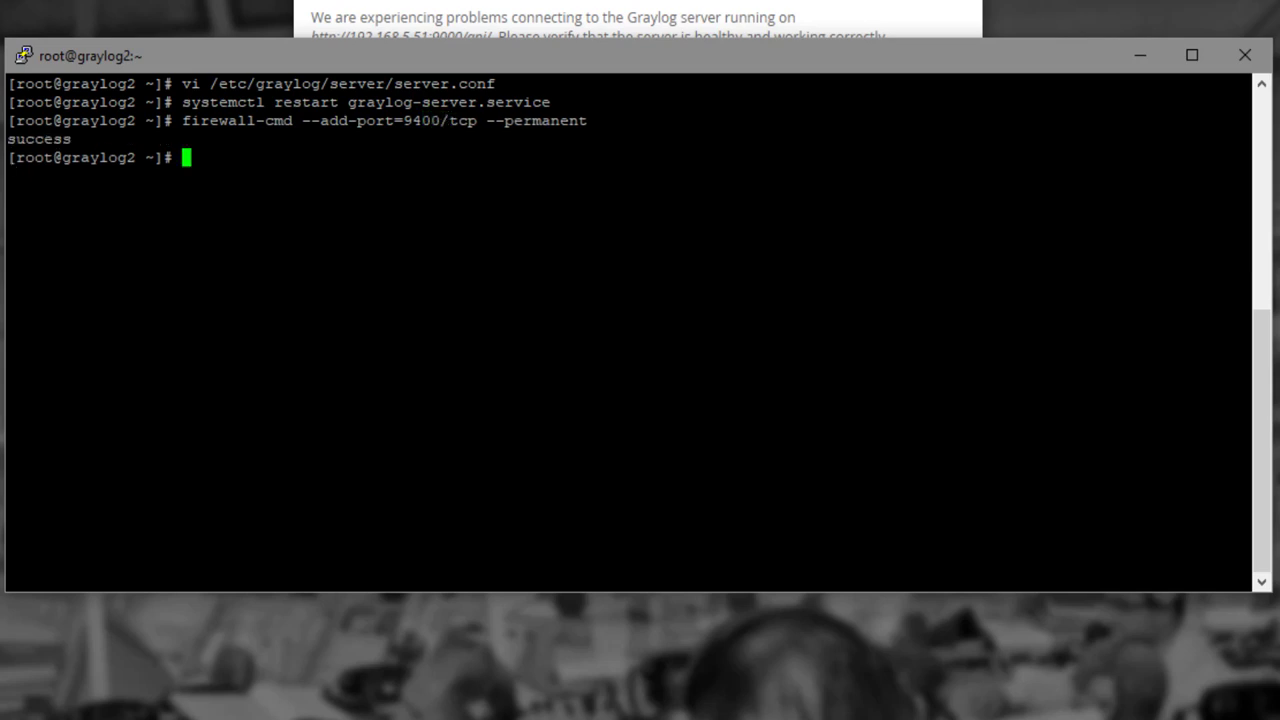
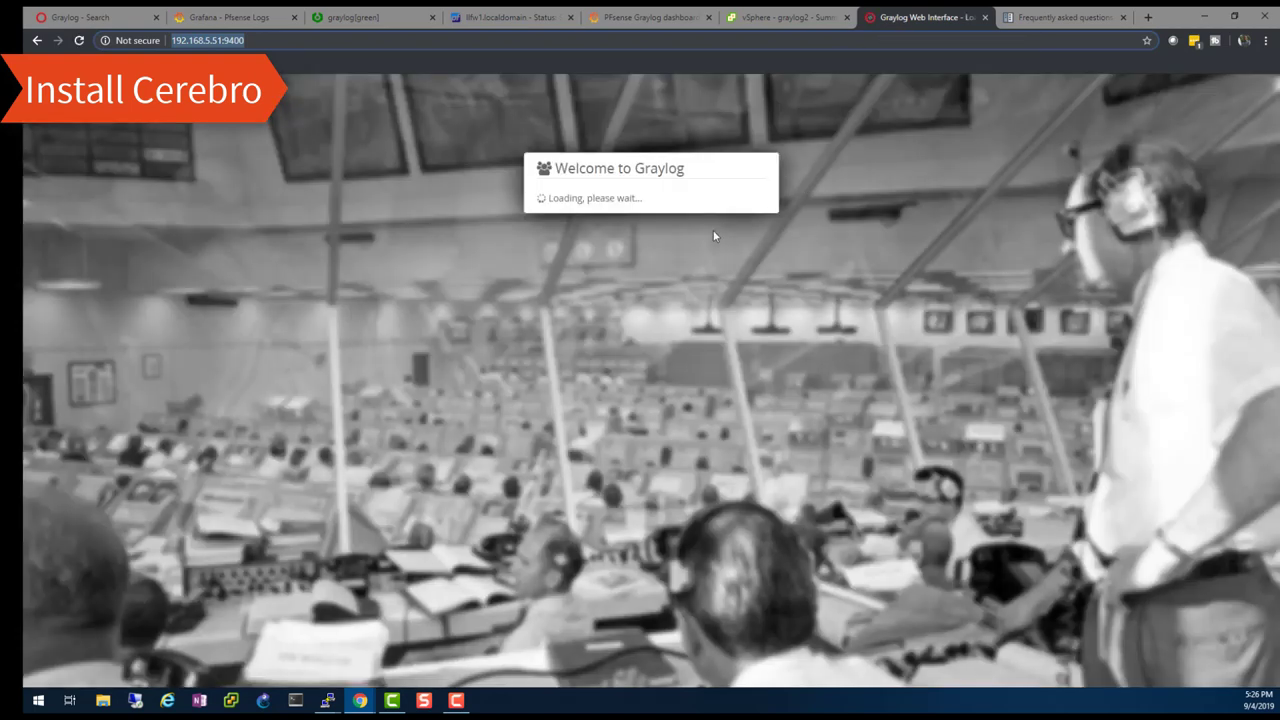
- Sign in to Graylog as admin with the saved credentials
click(596, 203)
click(597, 203)
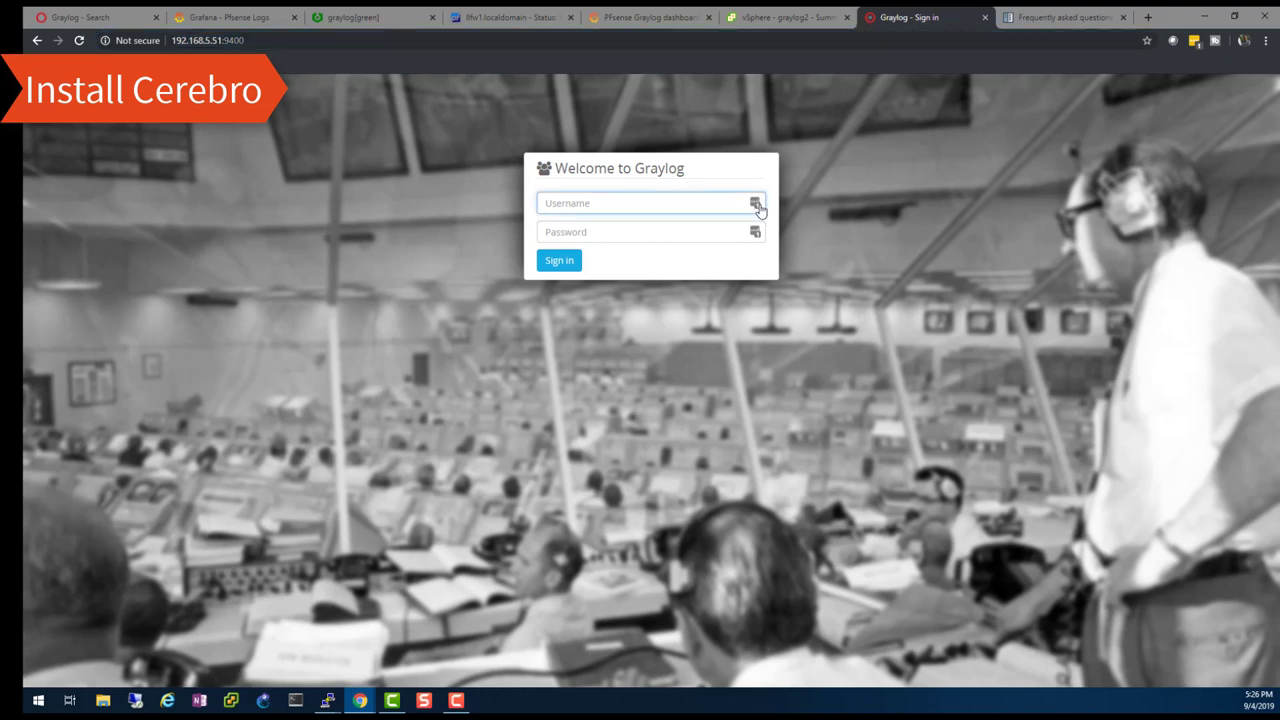
click(580, 204)
text(admin)
click(630, 289)
click(556, 262)
- Show the received messages of the pfSense-Logs input from System > Inputs
click(401, 92)
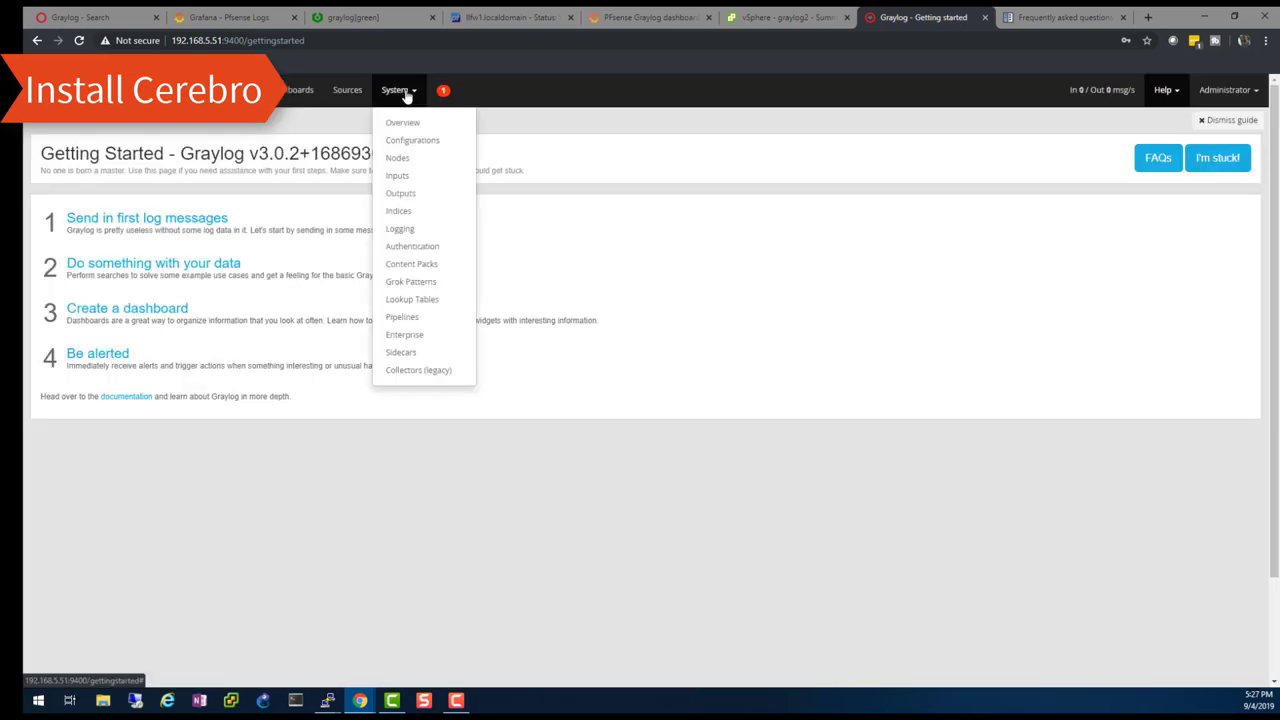
click(398, 176)
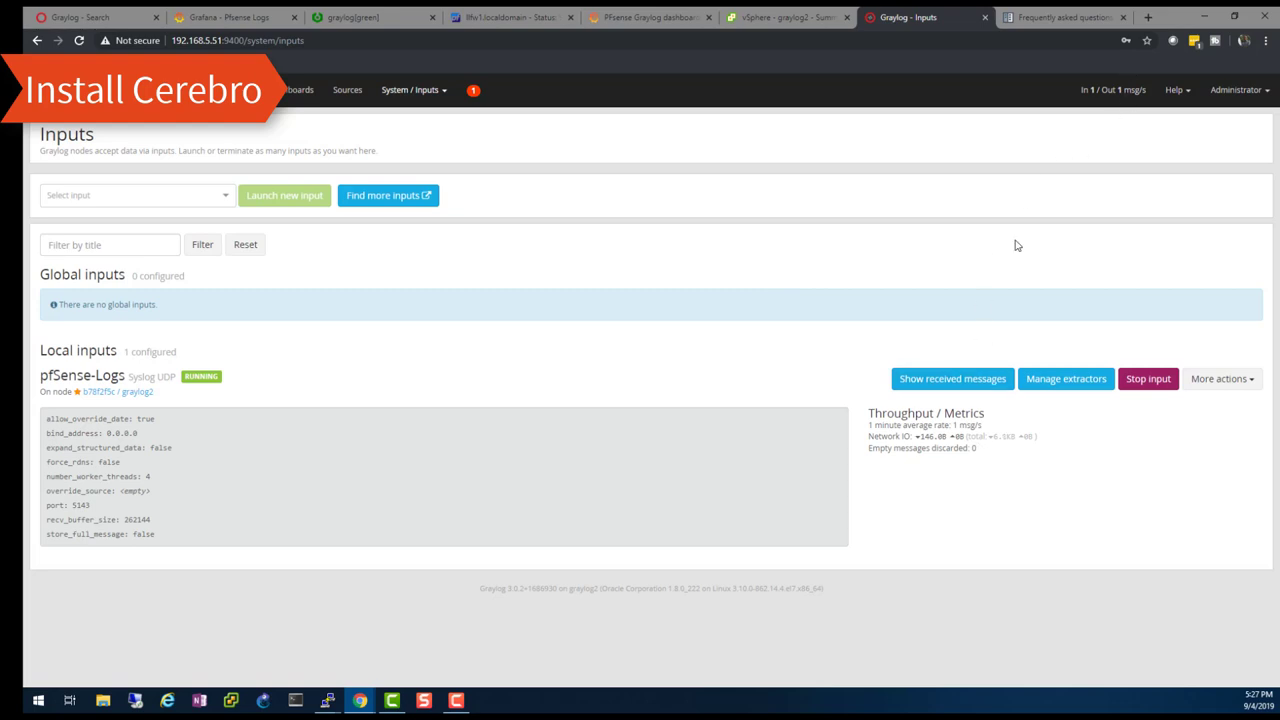
click(947, 379)
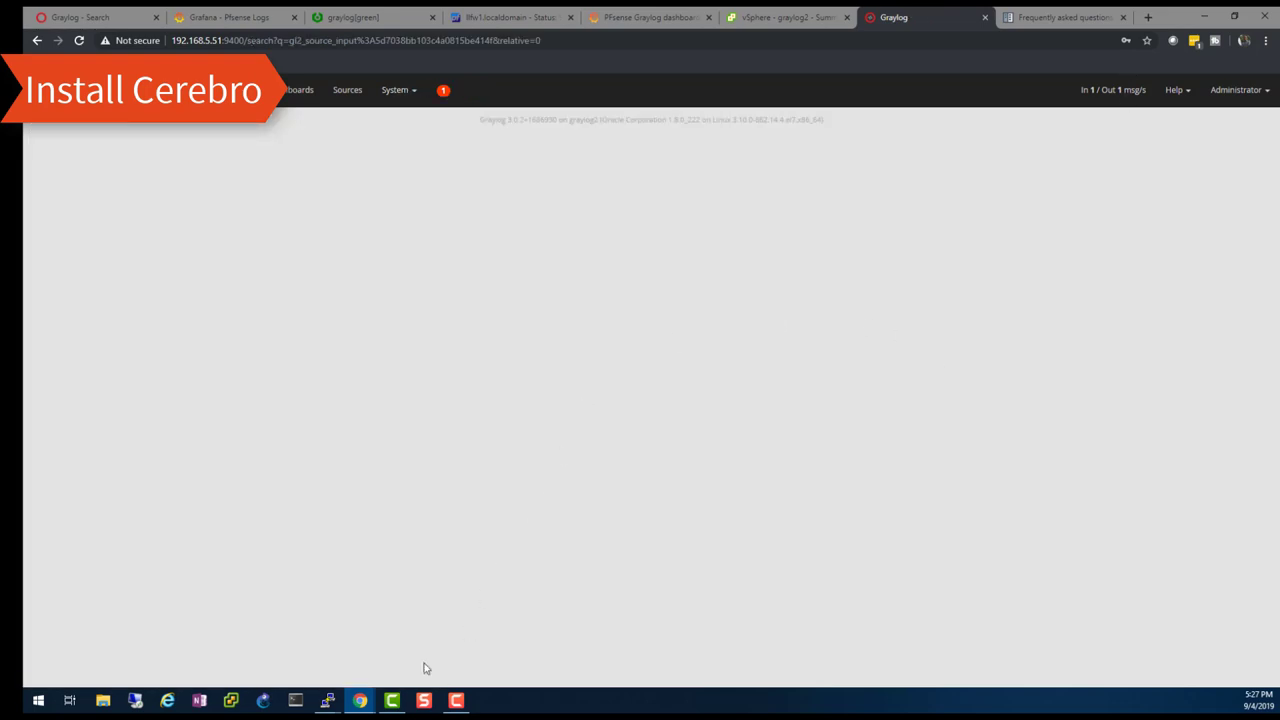
- Bring the root@graylog2 PuTTY terminal to the front
click(360, 700)
click(328, 700)
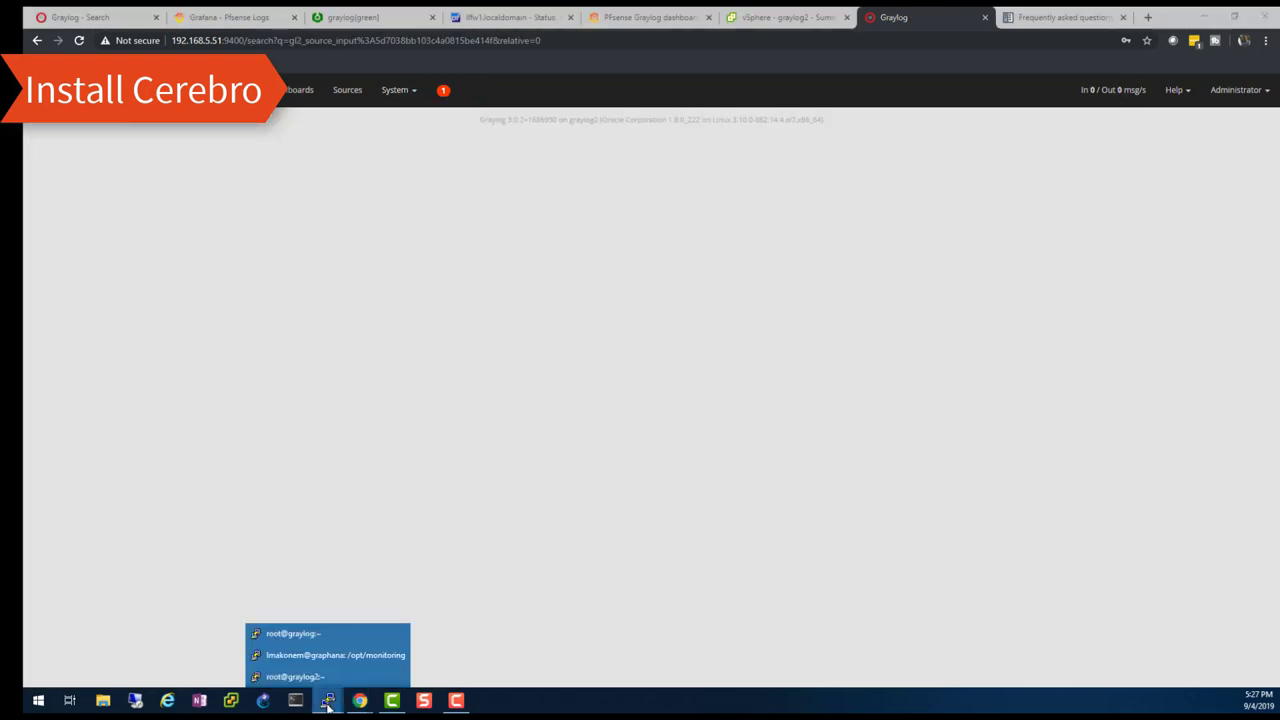
click(309, 676)
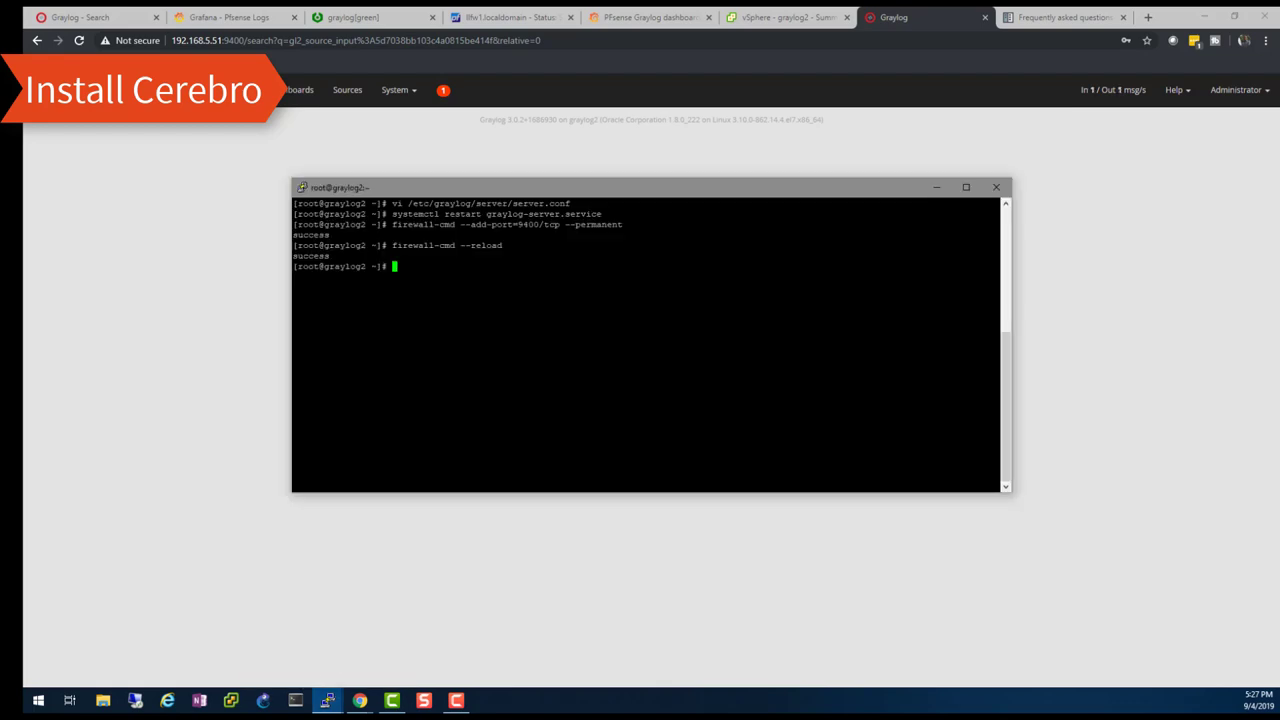
- Enlarge the graylog2 terminal window and bring it back to the front
drag(1014, 496, 1127, 640)
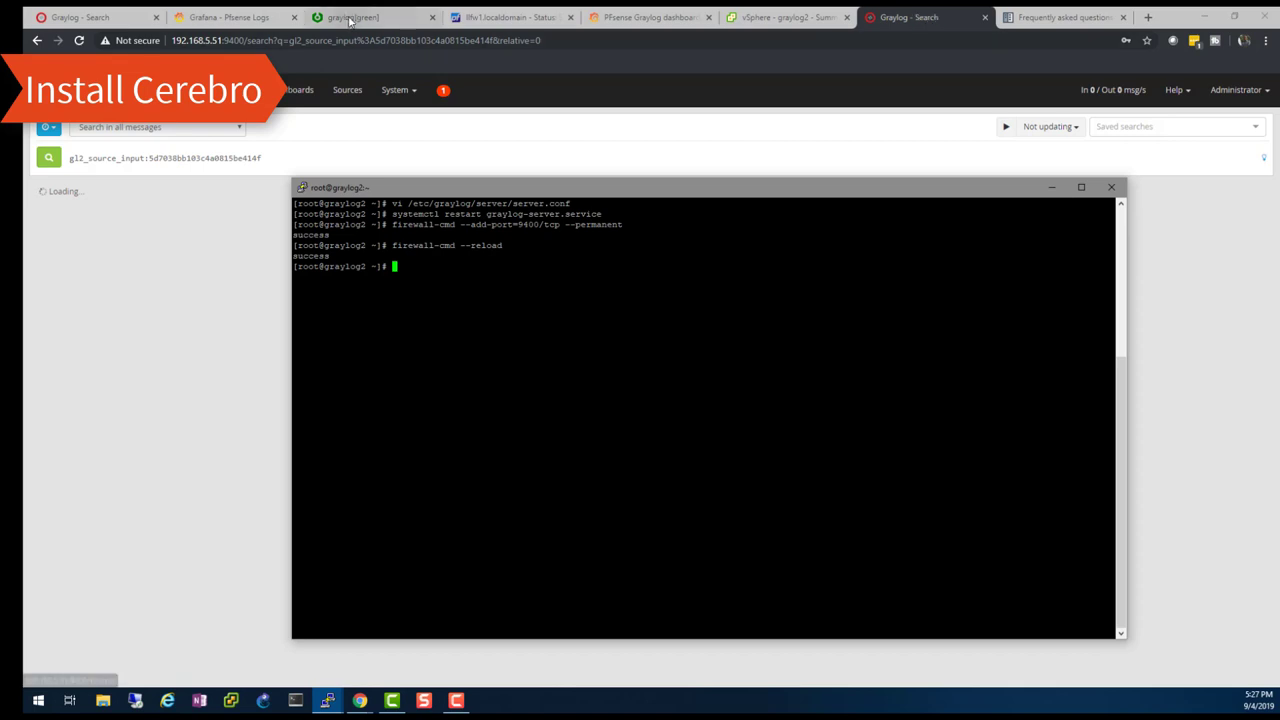
click(350, 20)
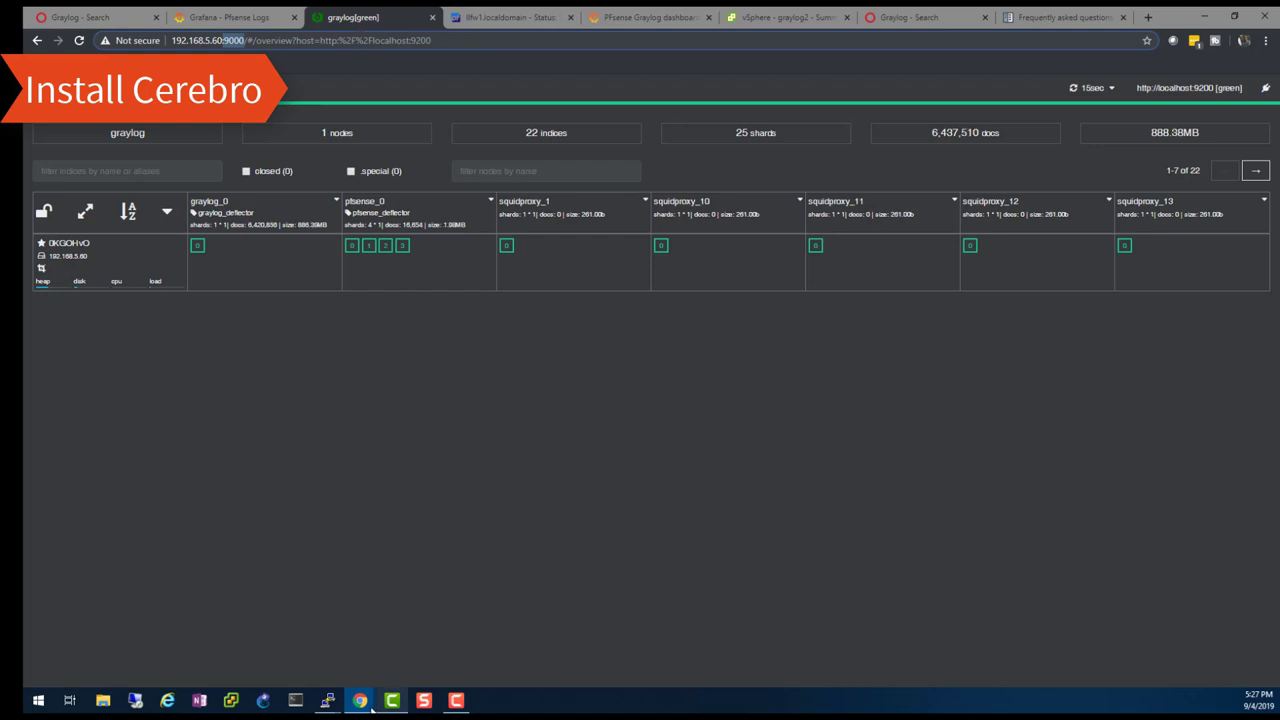
mouse_move(330, 706)
click(330, 676)
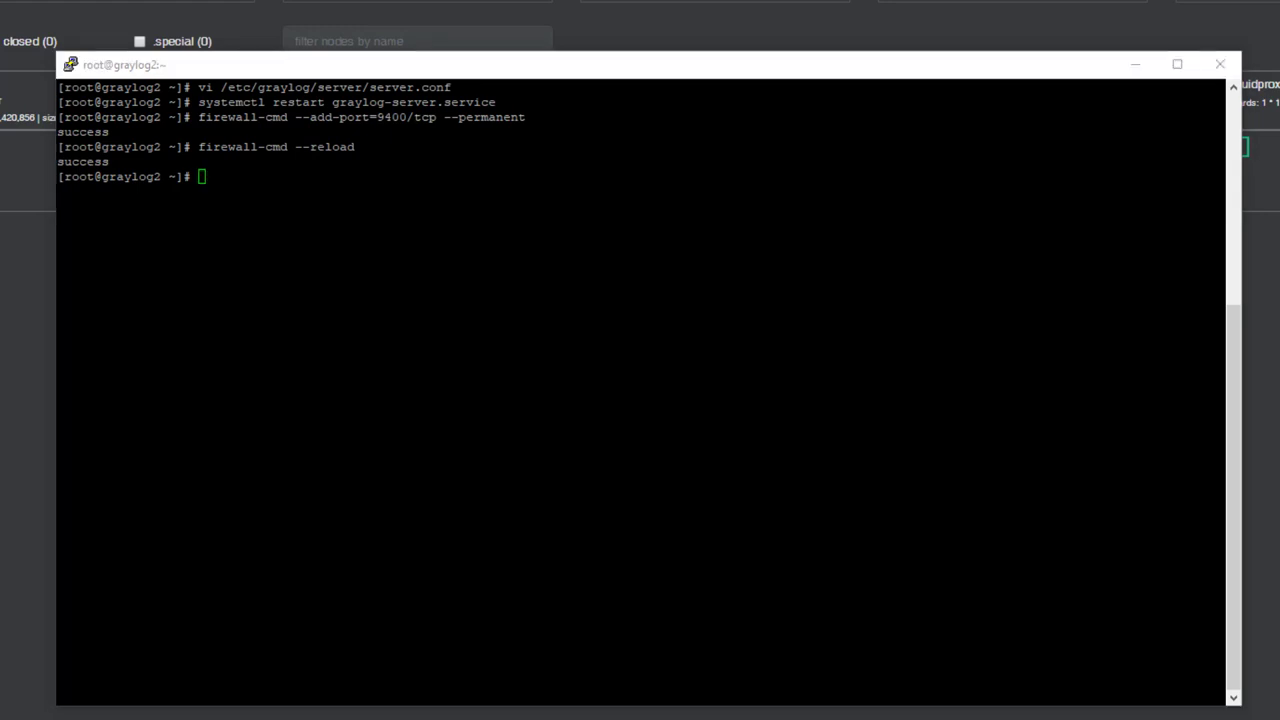
- Download cerebro-0.8.3-1.noarch.rpm with wget and install it via yum localinstall
text(wget https://github.com/lmenezes/cerebro/releases/download/v0.8.3/cerebro-0.8.3-1.noarch.rpm)
key(Return)
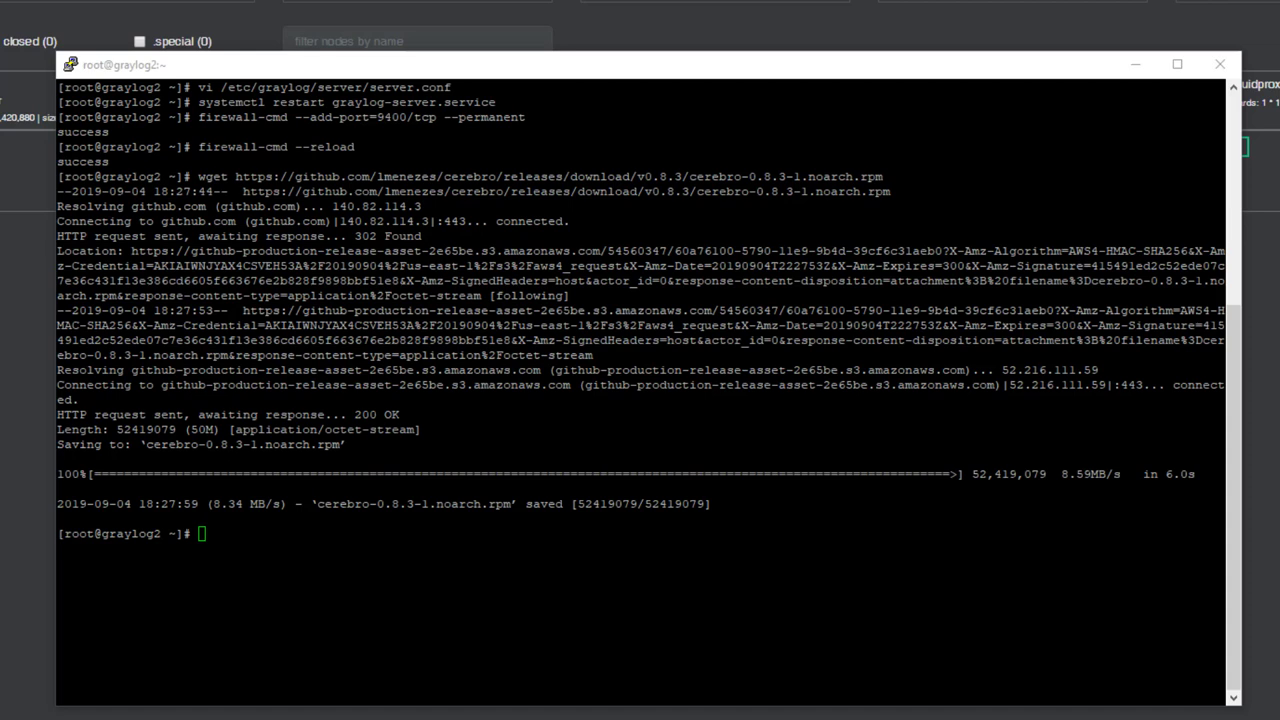
text(yum localinstall cerebro-0.8.3-1.noarch.rpm)
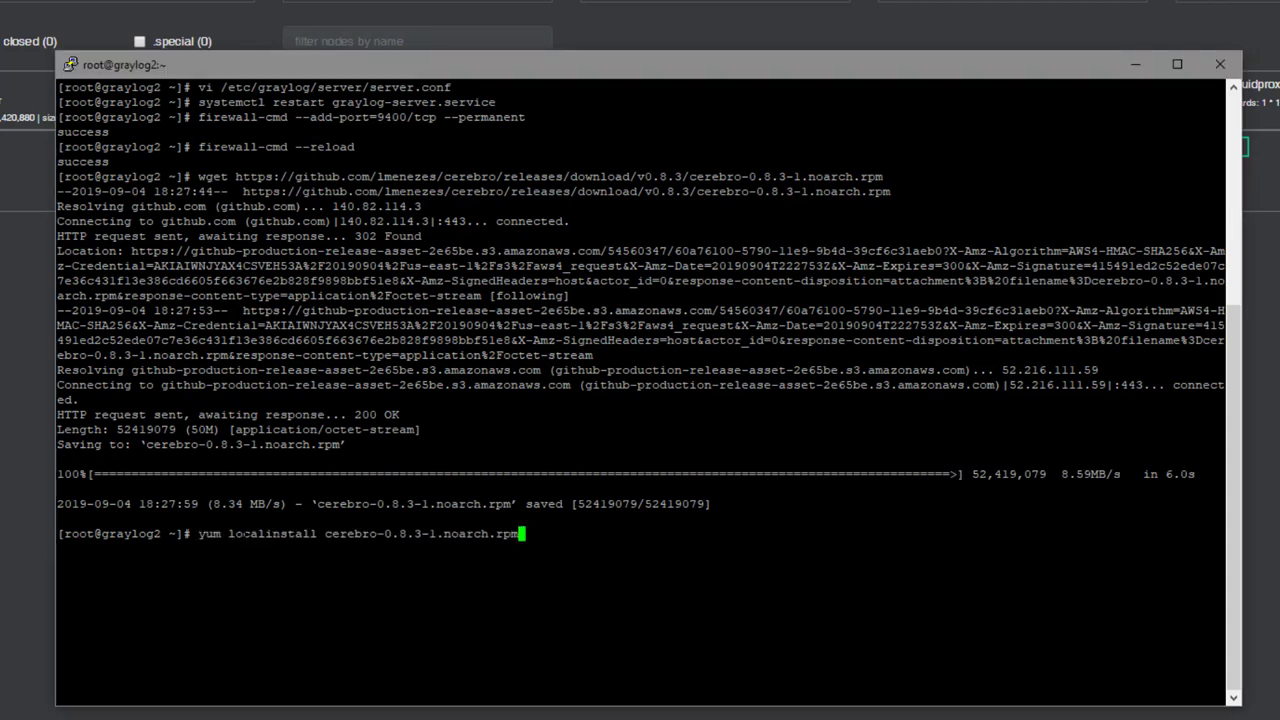
key(Return)
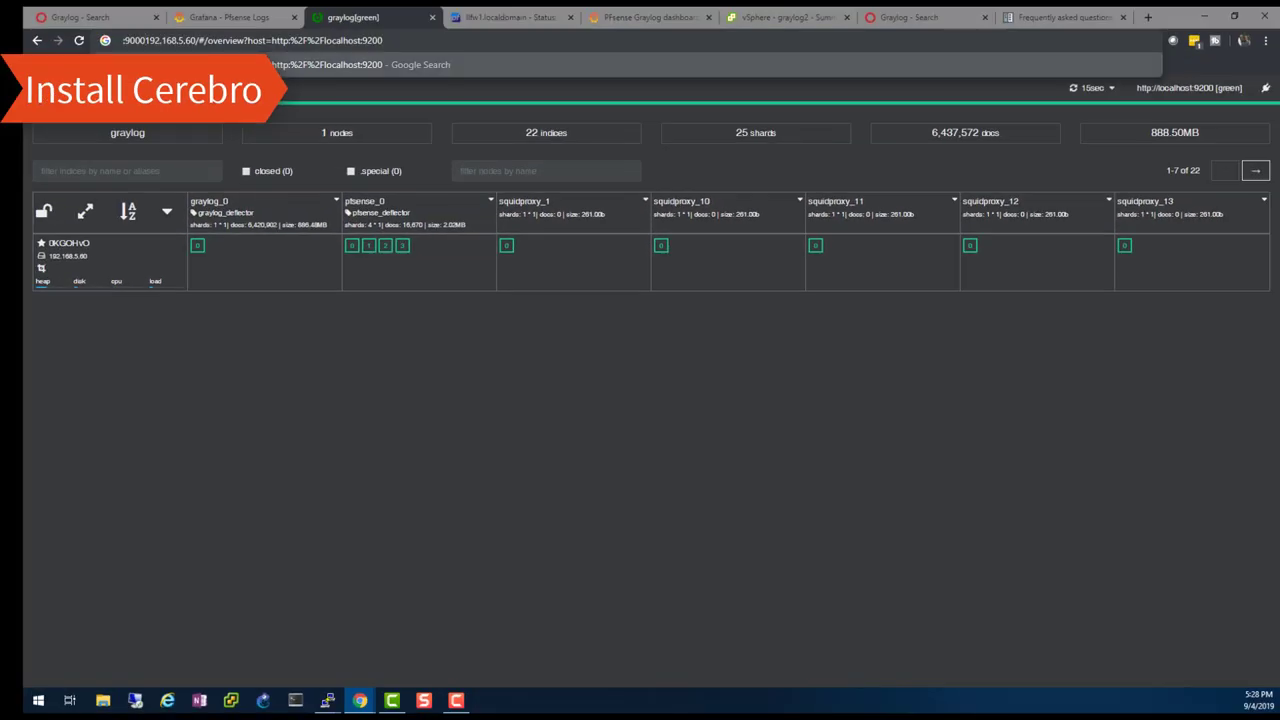
- Load 192.168.5.51:9000 in Chrome and retry after the ERR_EMPTY_RESPONSE error
click(37, 40)
click(238, 42)
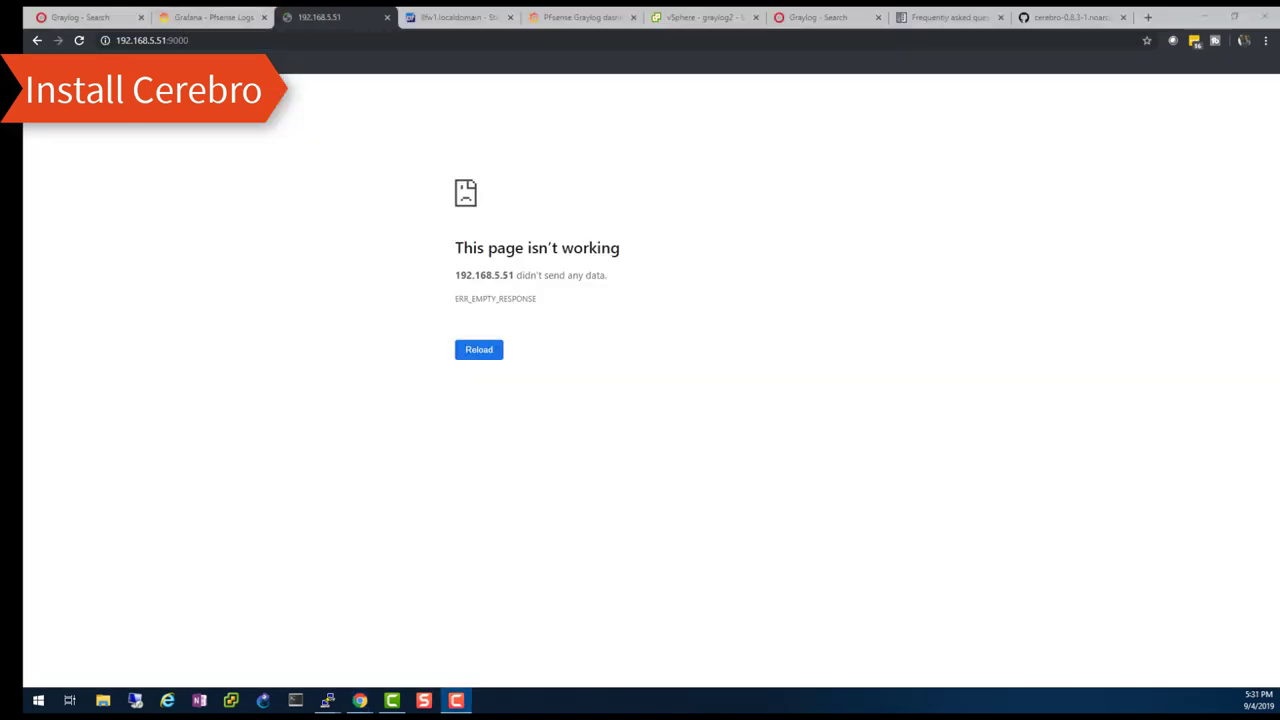
click(150, 40)
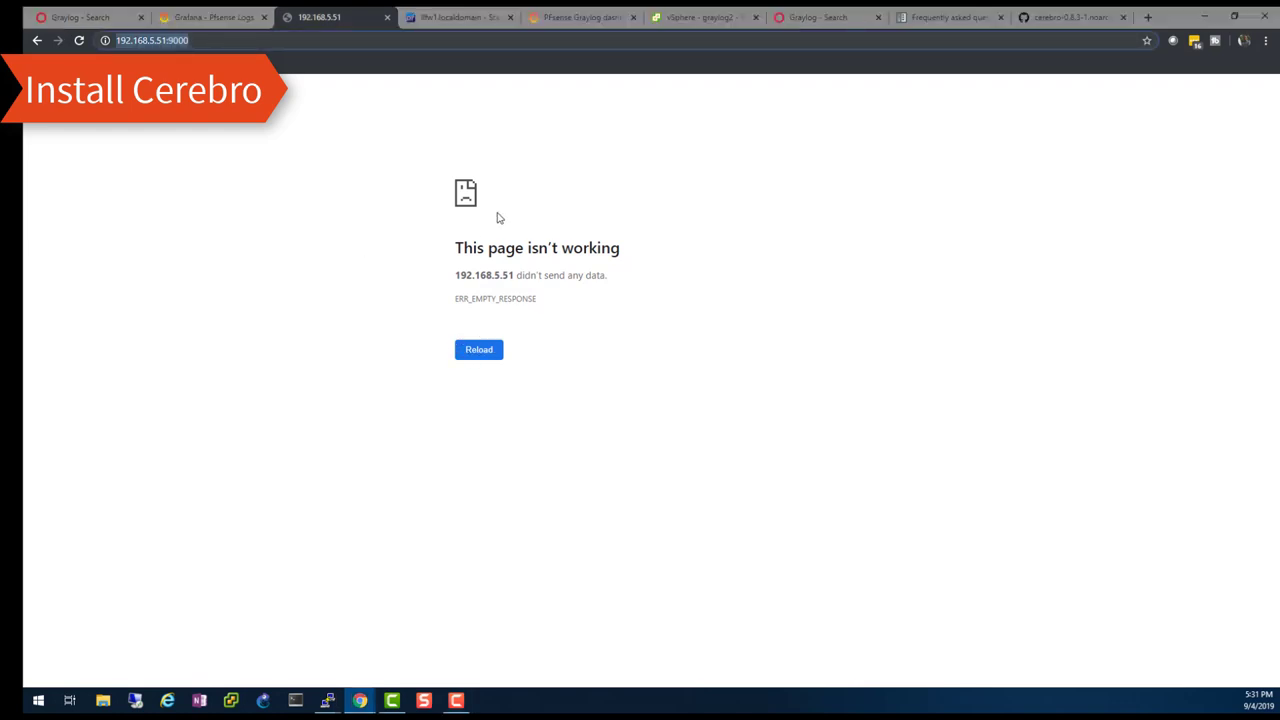
click(478, 351)
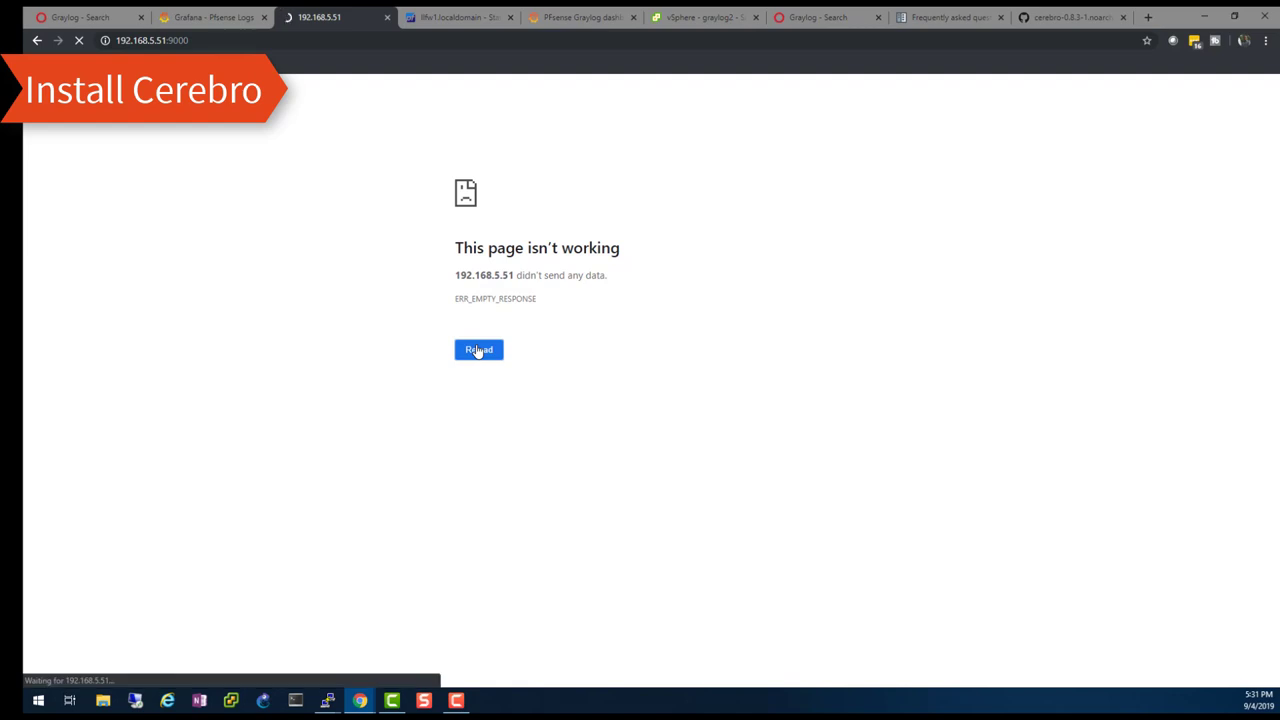
- Copy the owner and path from the chown /usr/share/cerebro fix in GitHub issue #376
click(1068, 19)
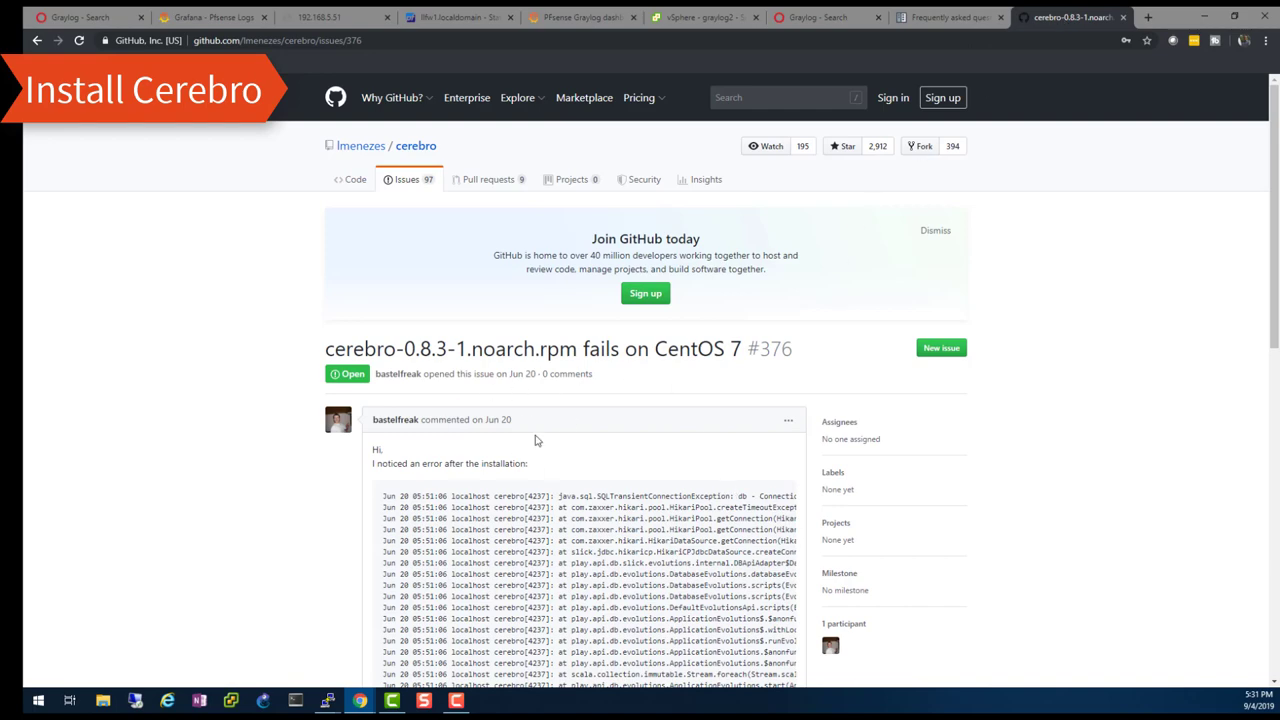
scroll(656, 430, down, 10)
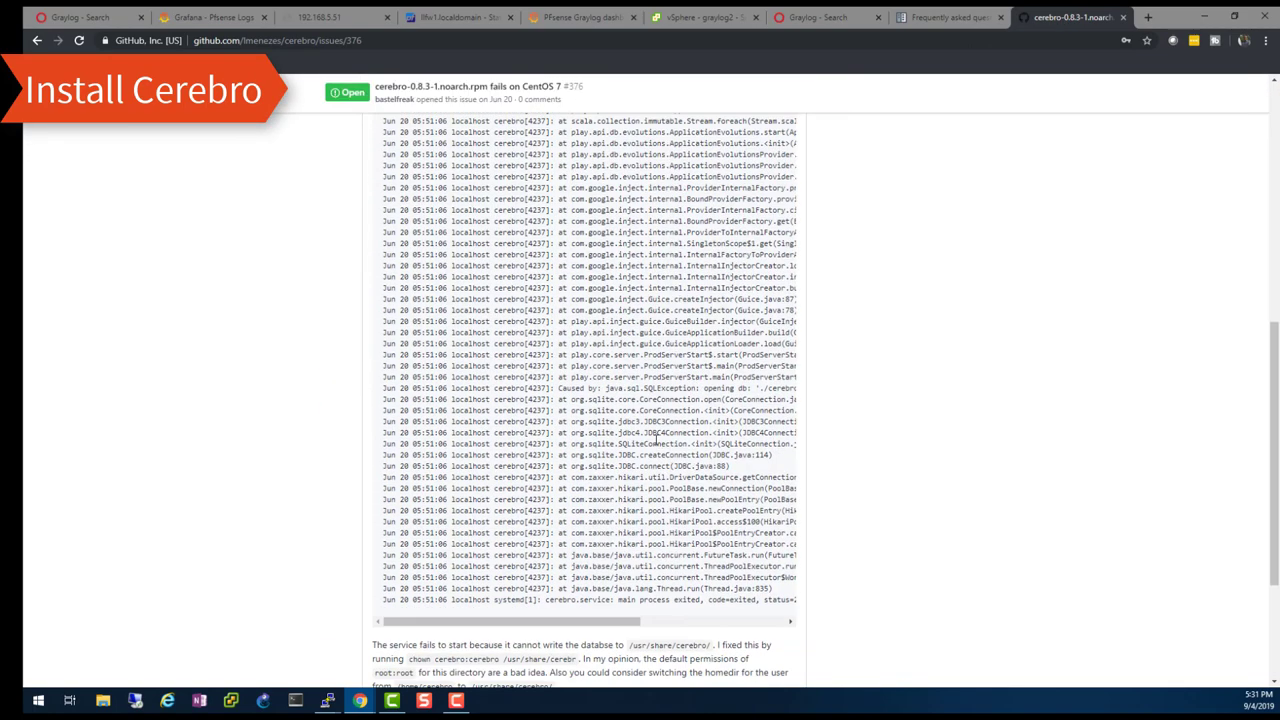
scroll(617, 449, up, 5)
scroll(605, 457, down, 5)
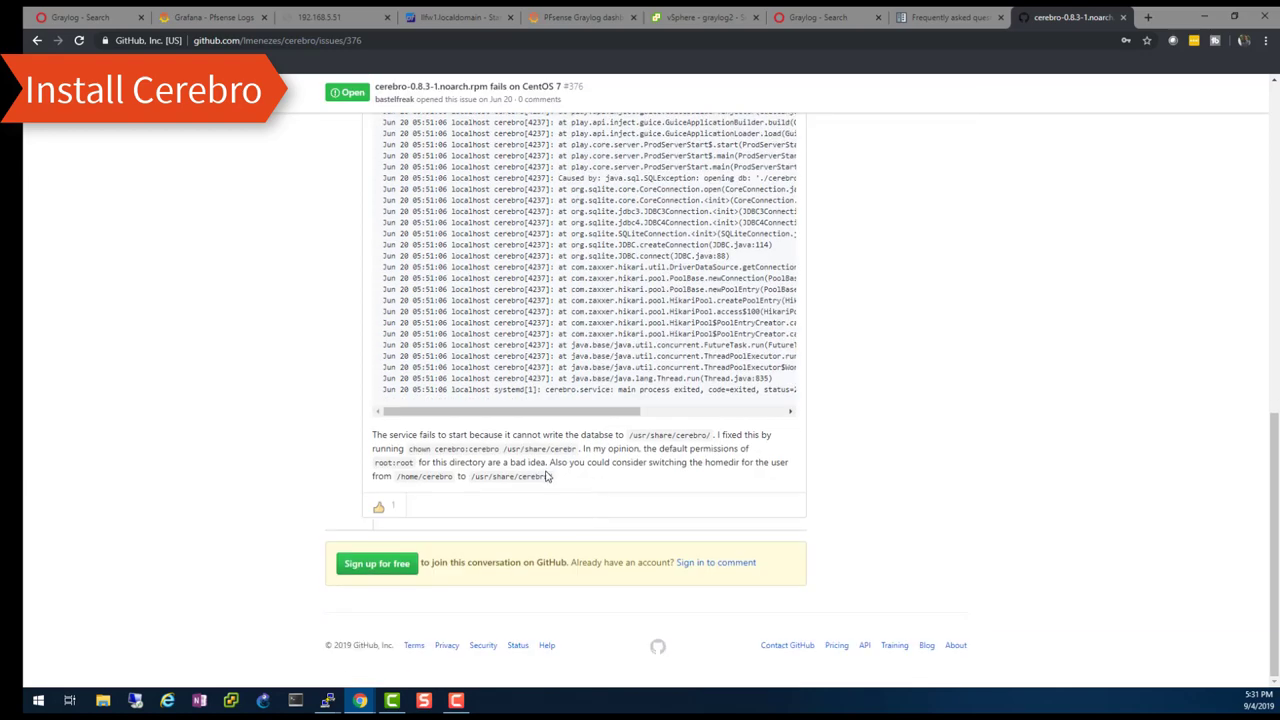
drag(572, 449, 469, 449)
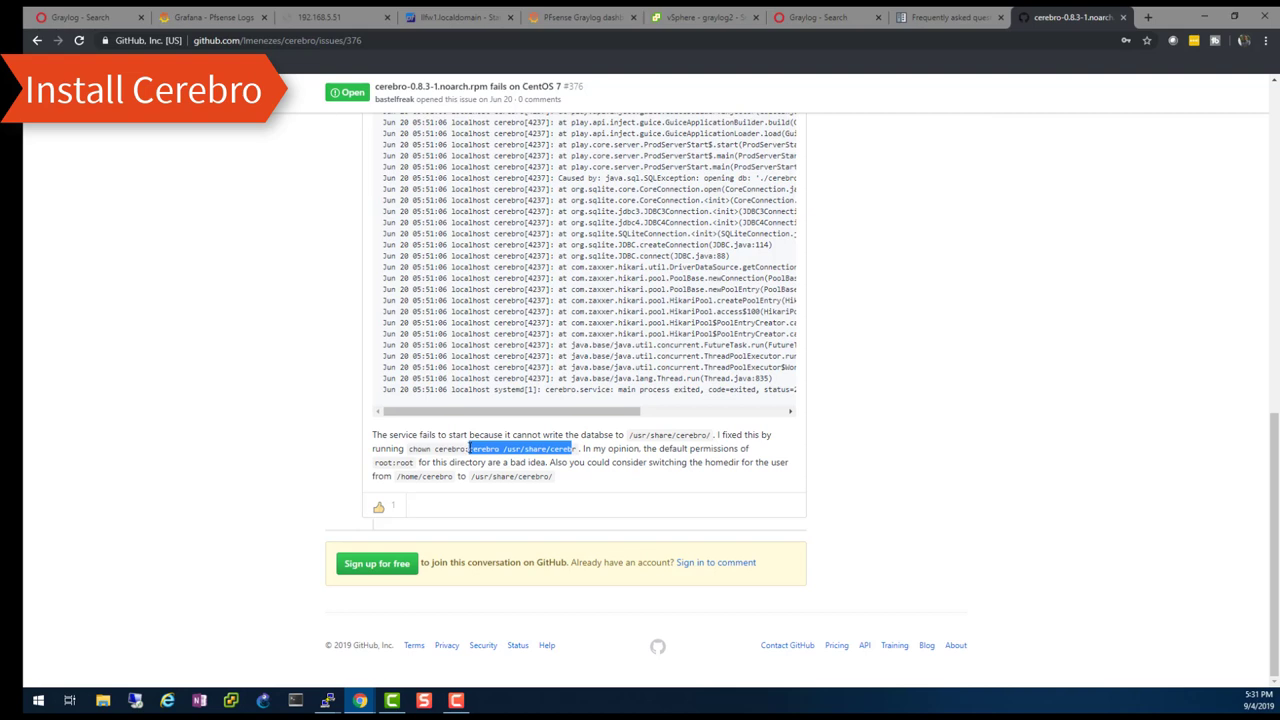
right_click(503, 451)
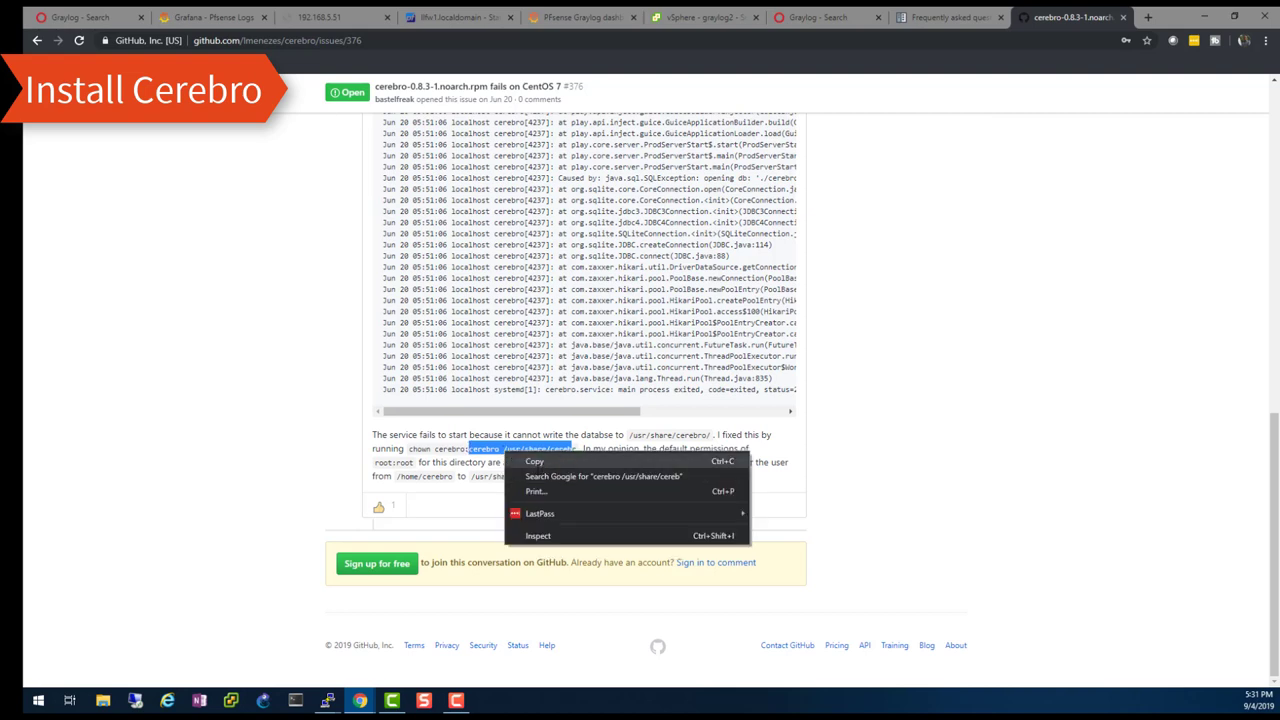
click(534, 461)
click(328, 700)
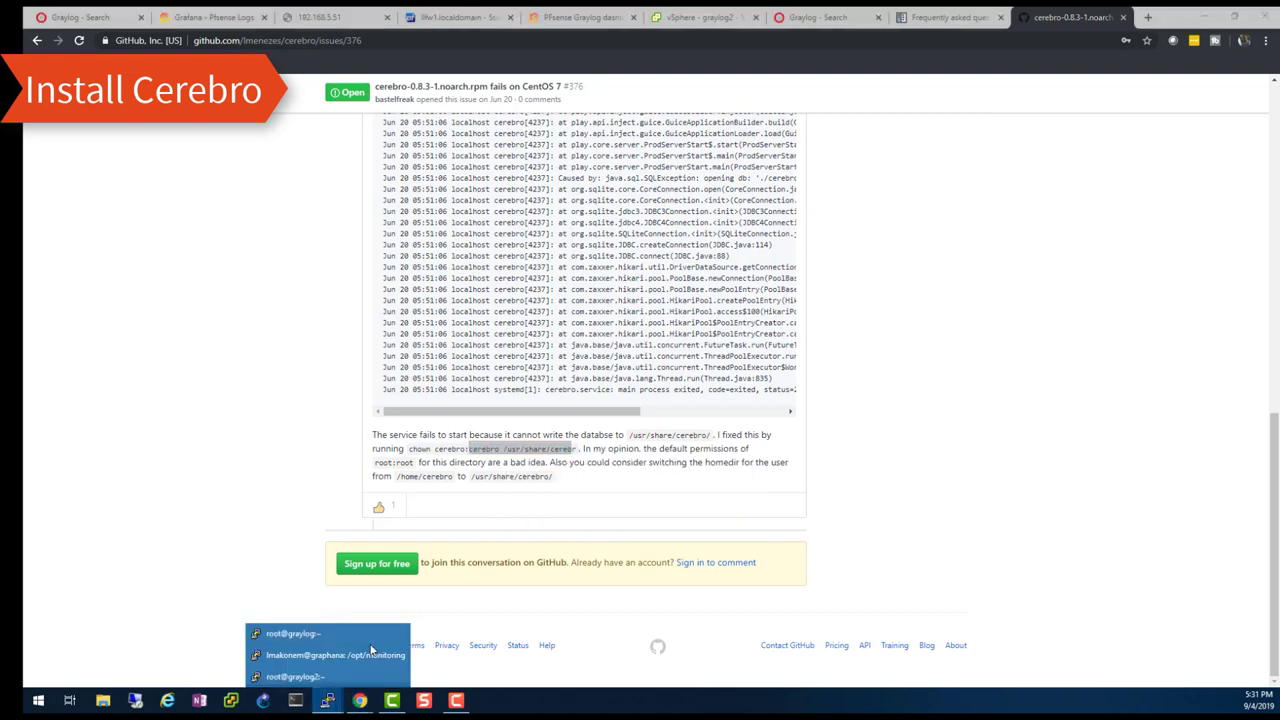
- Paste and run the chown fix on /usr/share/cerebro in the graylog2 terminal
click(295, 676)
right_click(429, 574)
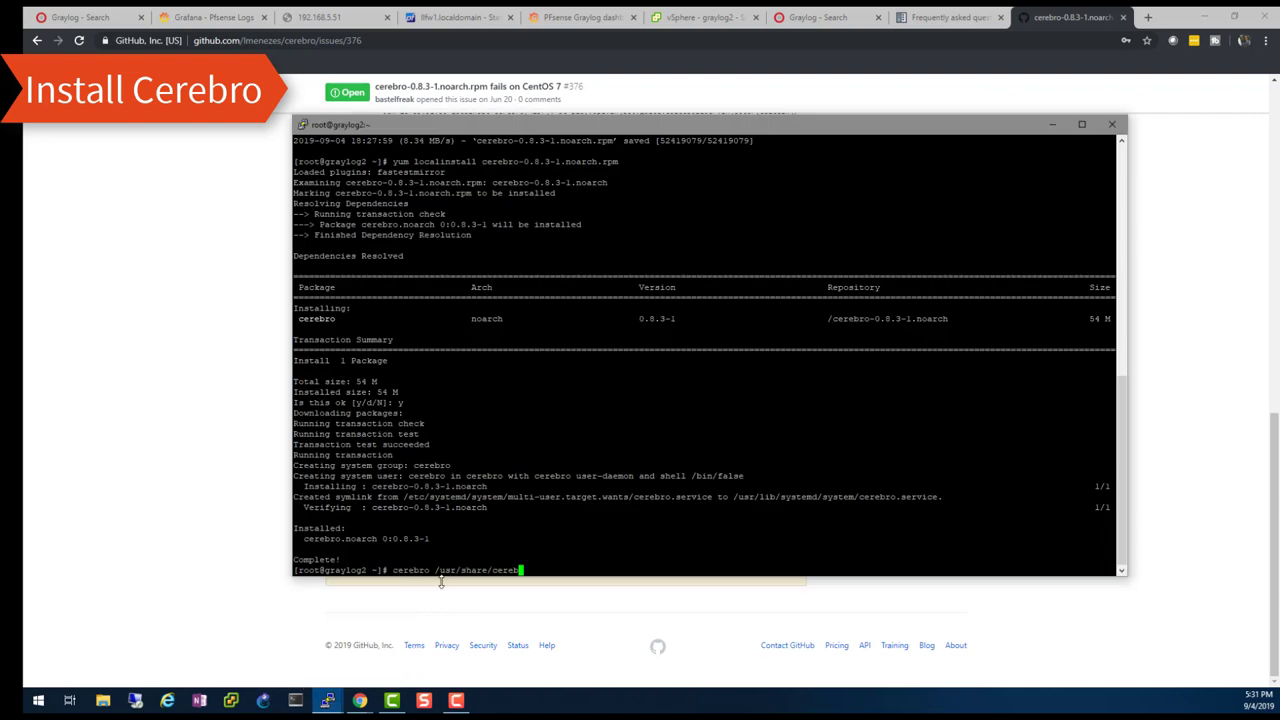
text(ro)
key(Return)
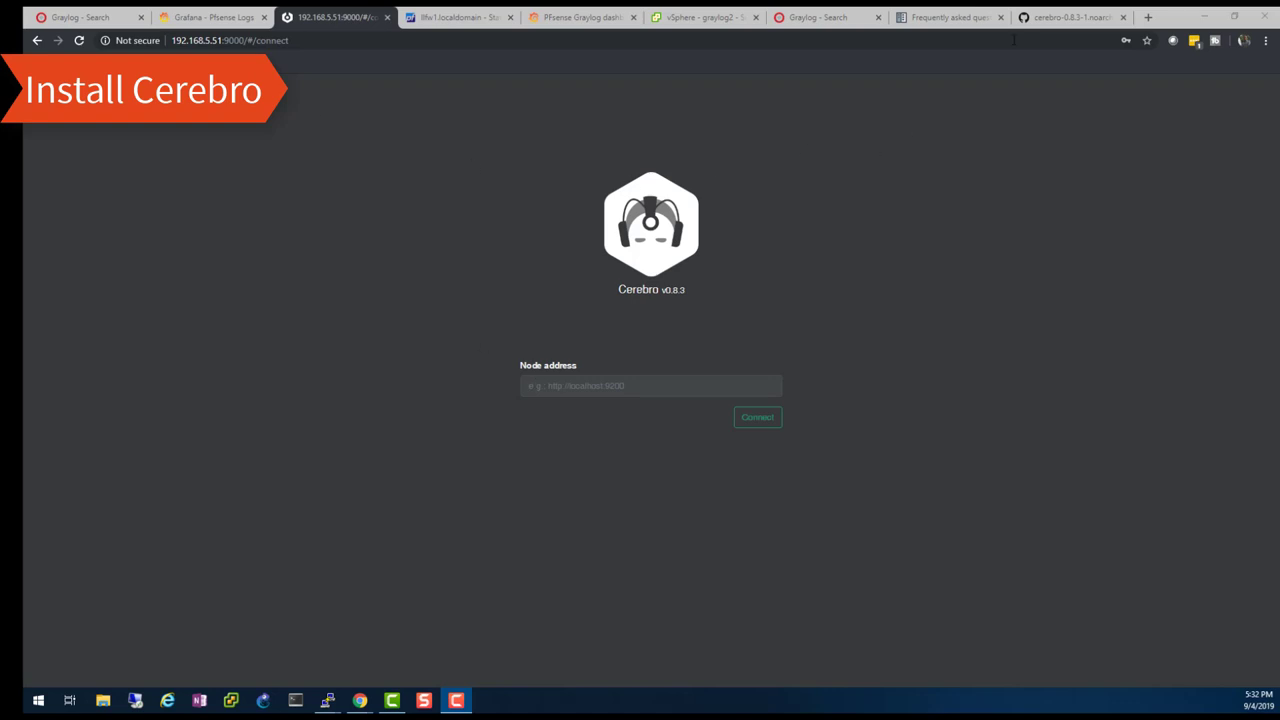
click(1065, 17)
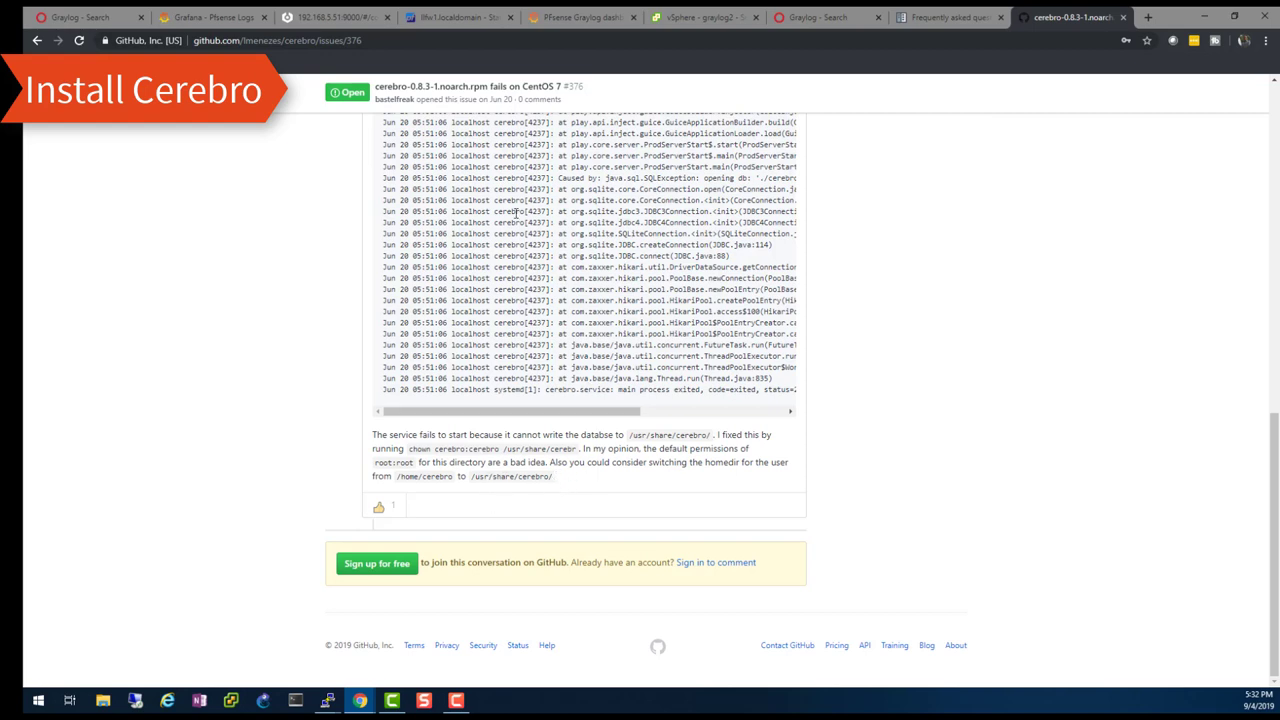
click(335, 27)
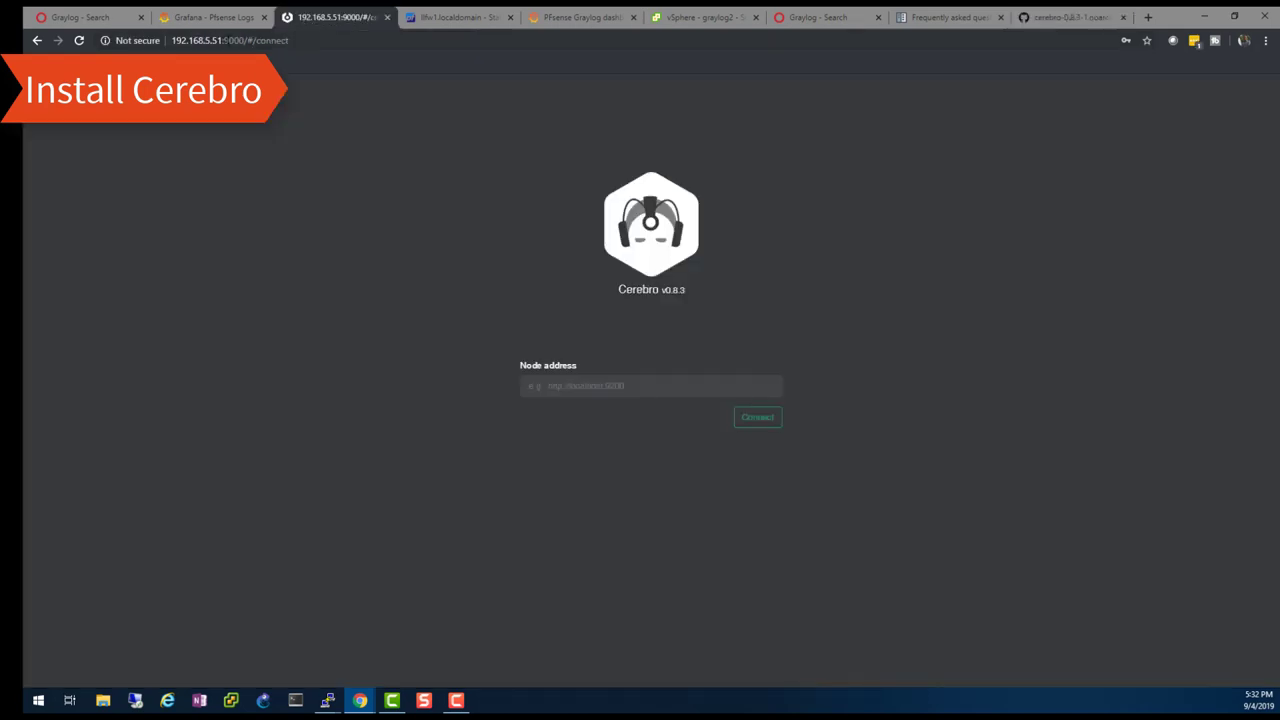
click(585, 386)
click(583, 416)
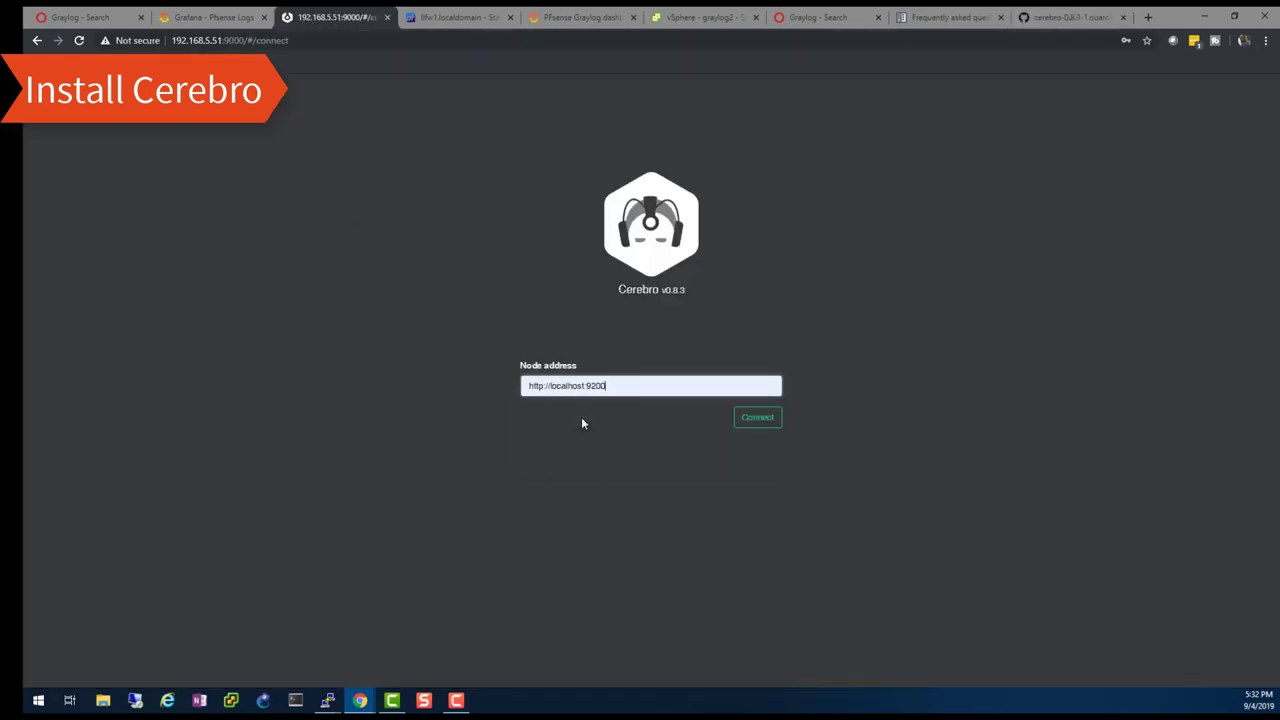
click(757, 424)
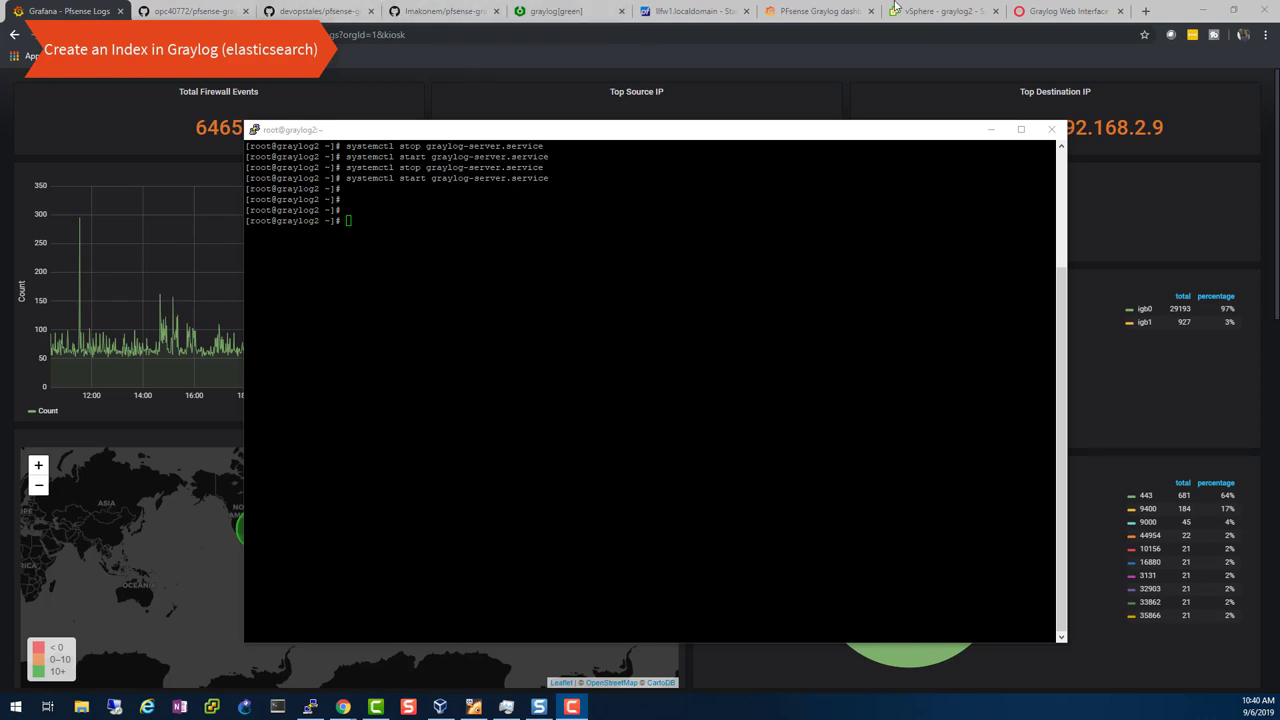
- Go from the pfsense search results to Graylog's System > Indices page
click(934, 11)
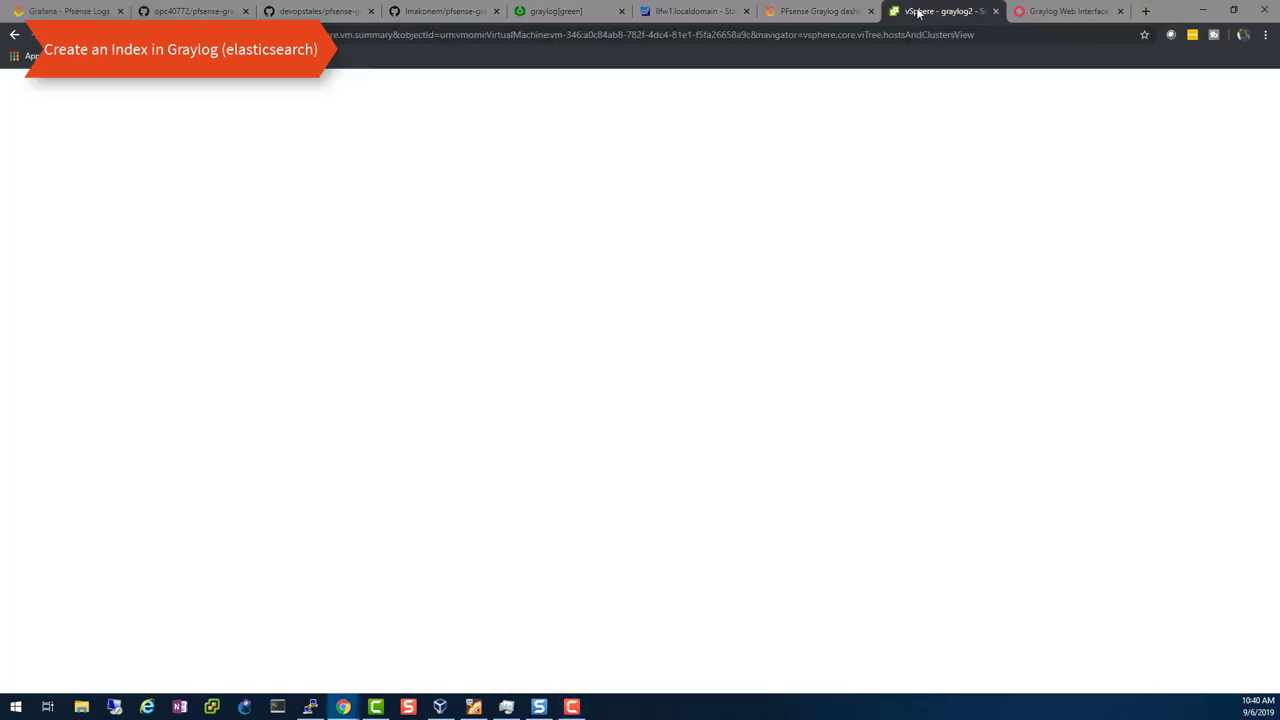
click(1070, 11)
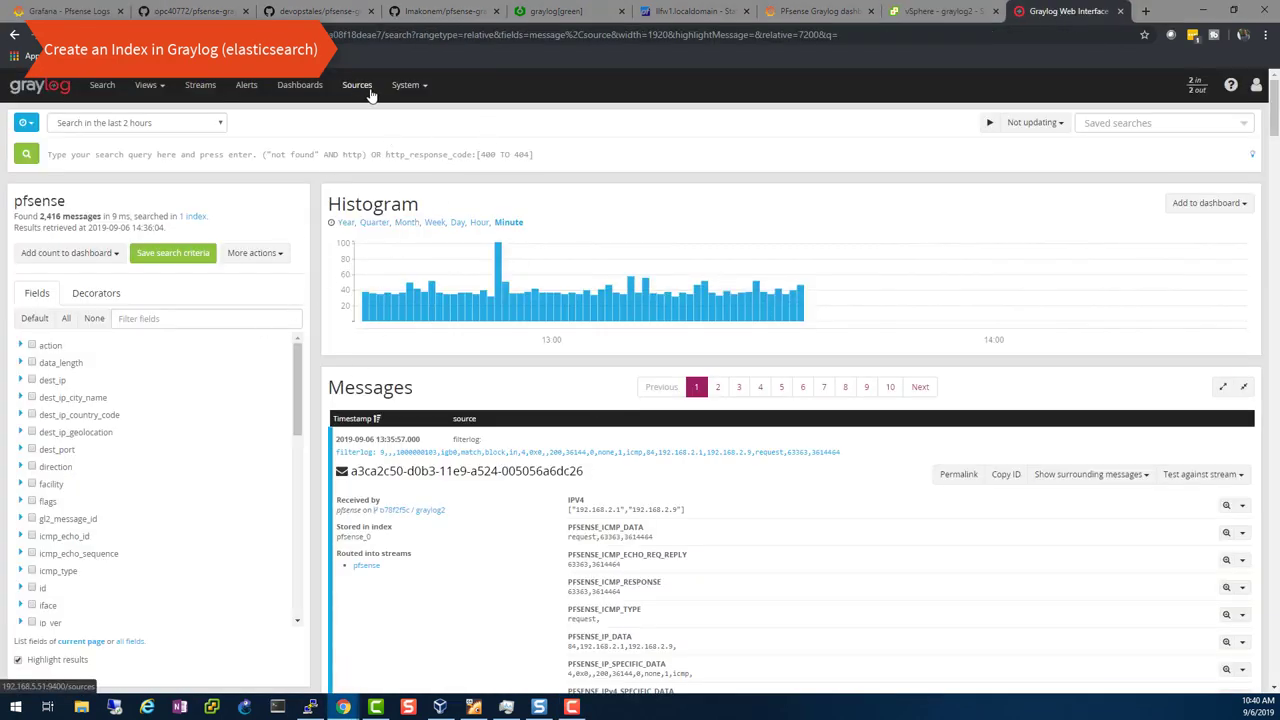
click(416, 94)
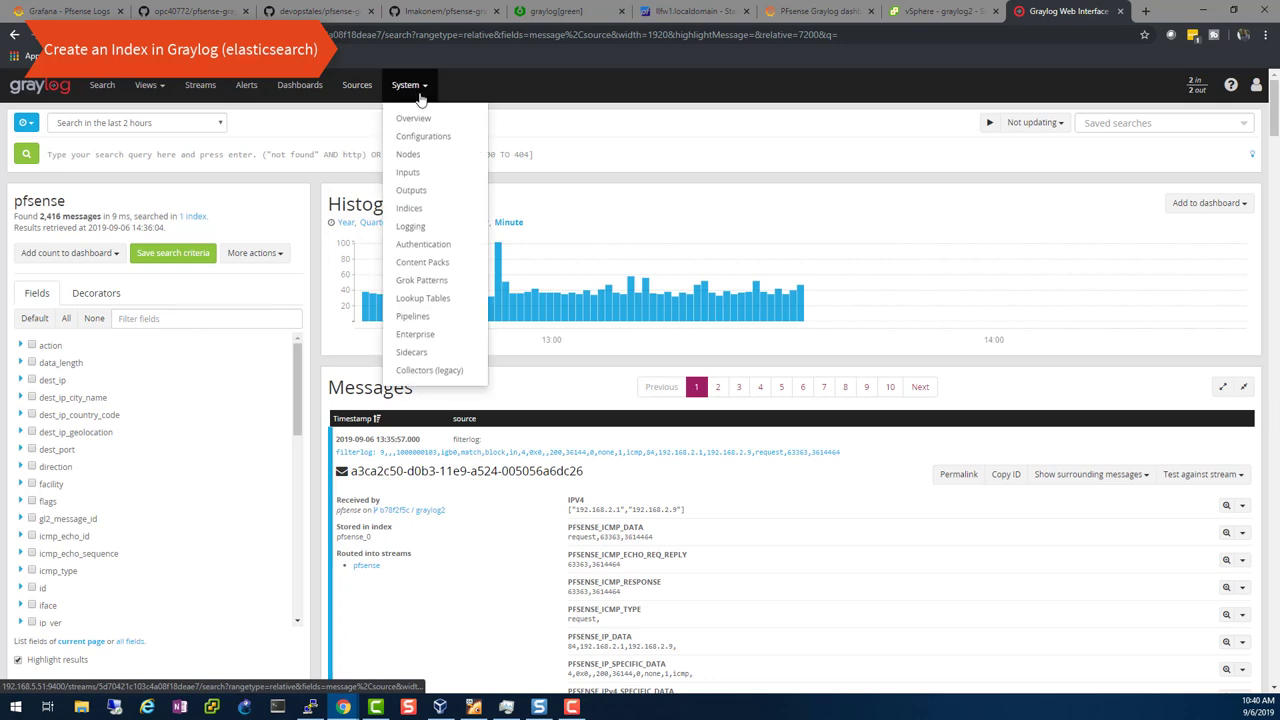
click(424, 211)
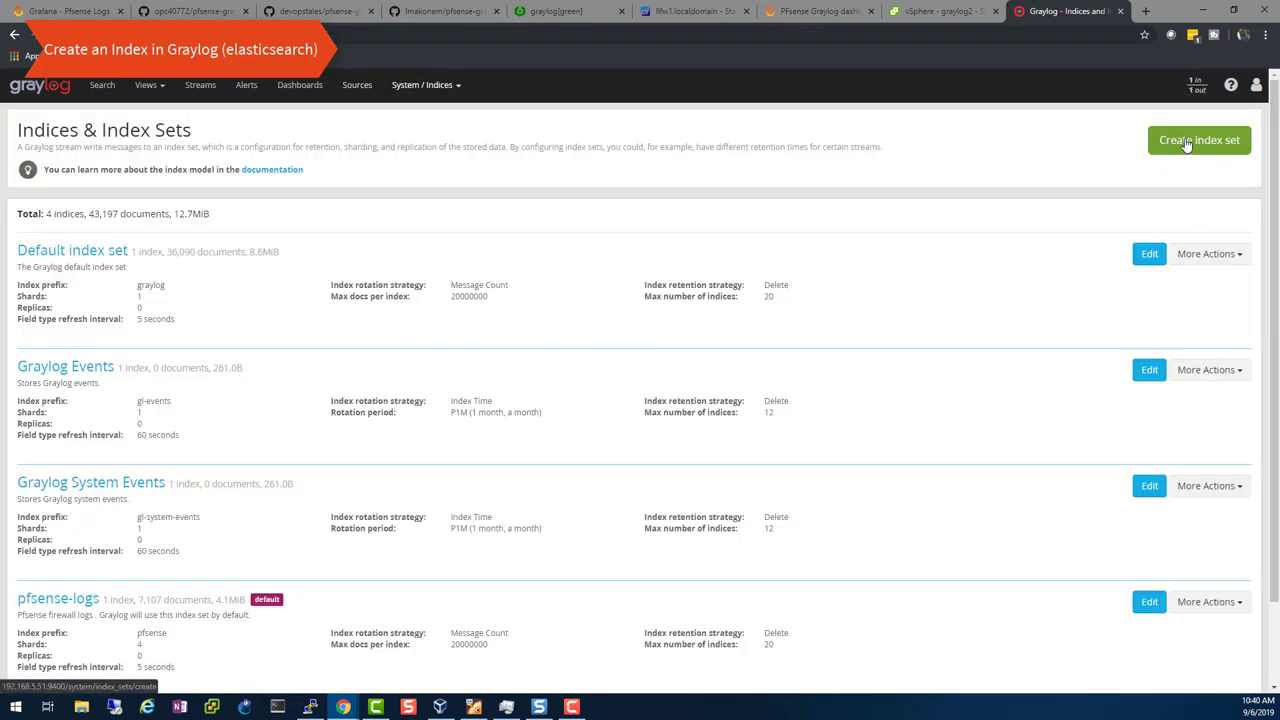
- Review the pfsense-logs index set's title and description, then save its configuration
click(1190, 145)
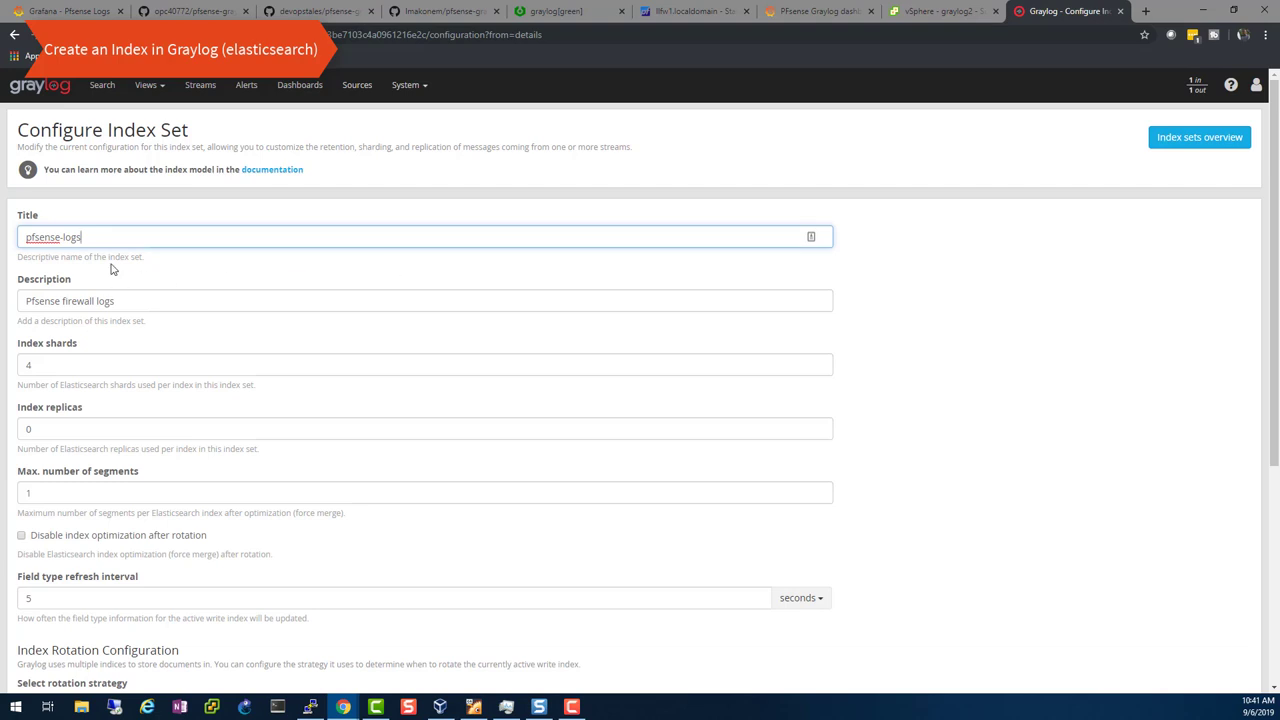
triple_click(15, 242)
drag(120, 302, 12, 306)
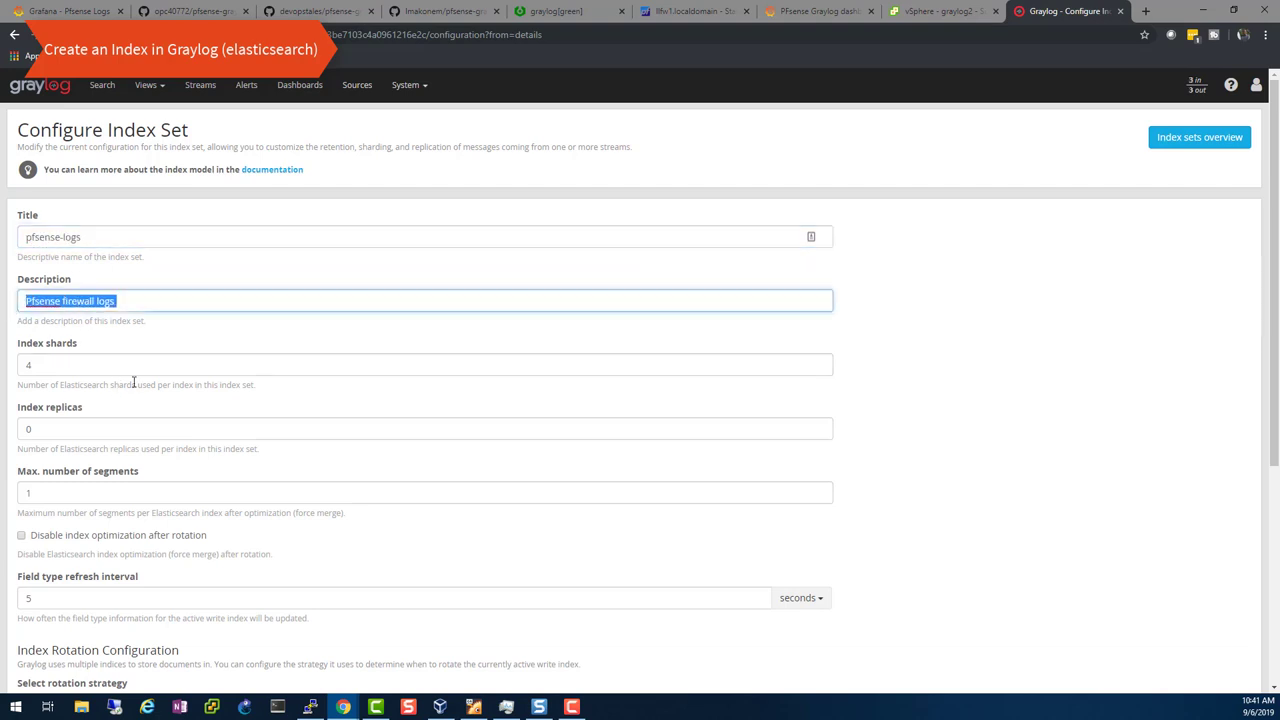
scroll(104, 130, down, 2)
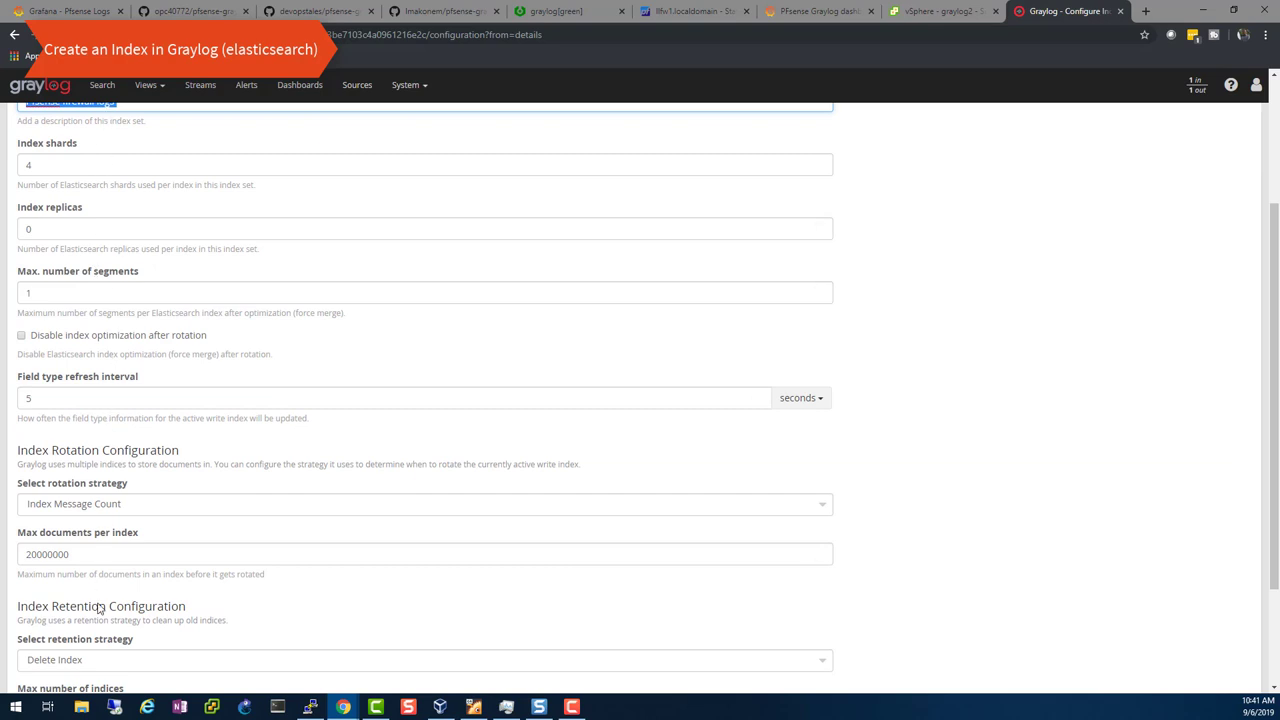
scroll(143, 536, down, 2)
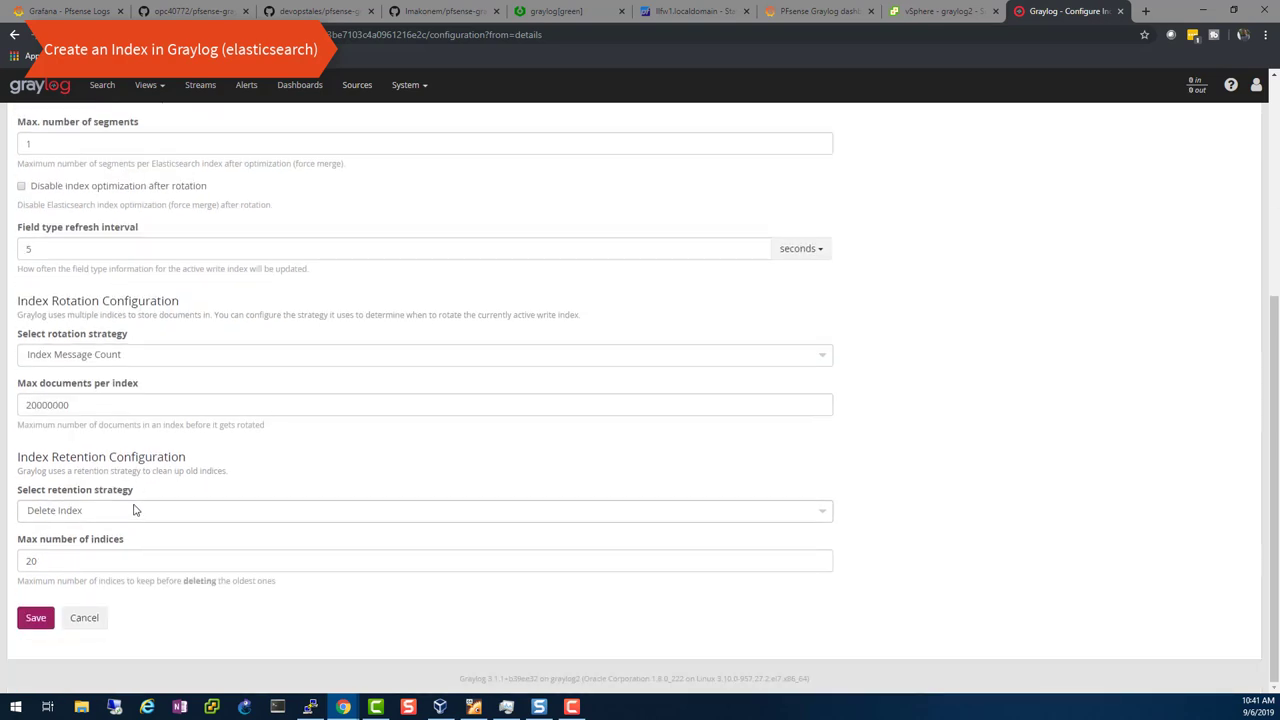
click(35, 618)
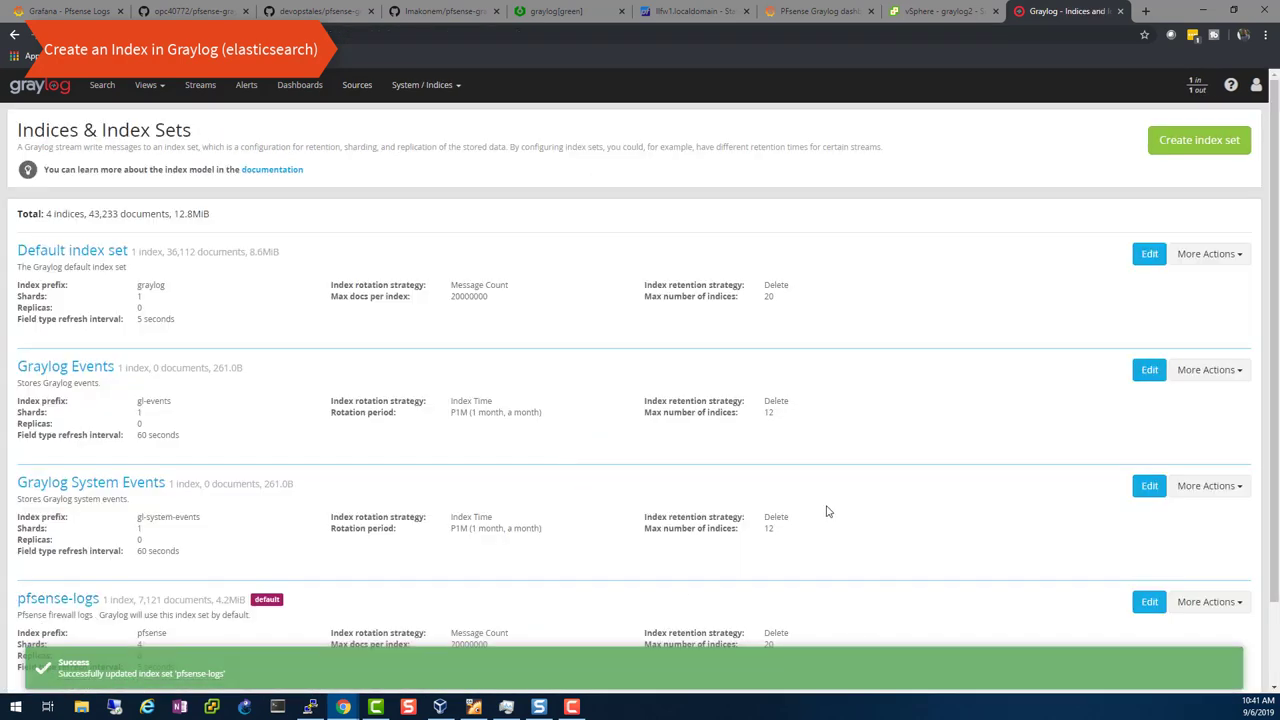
scroll(190, 554, down, 1)
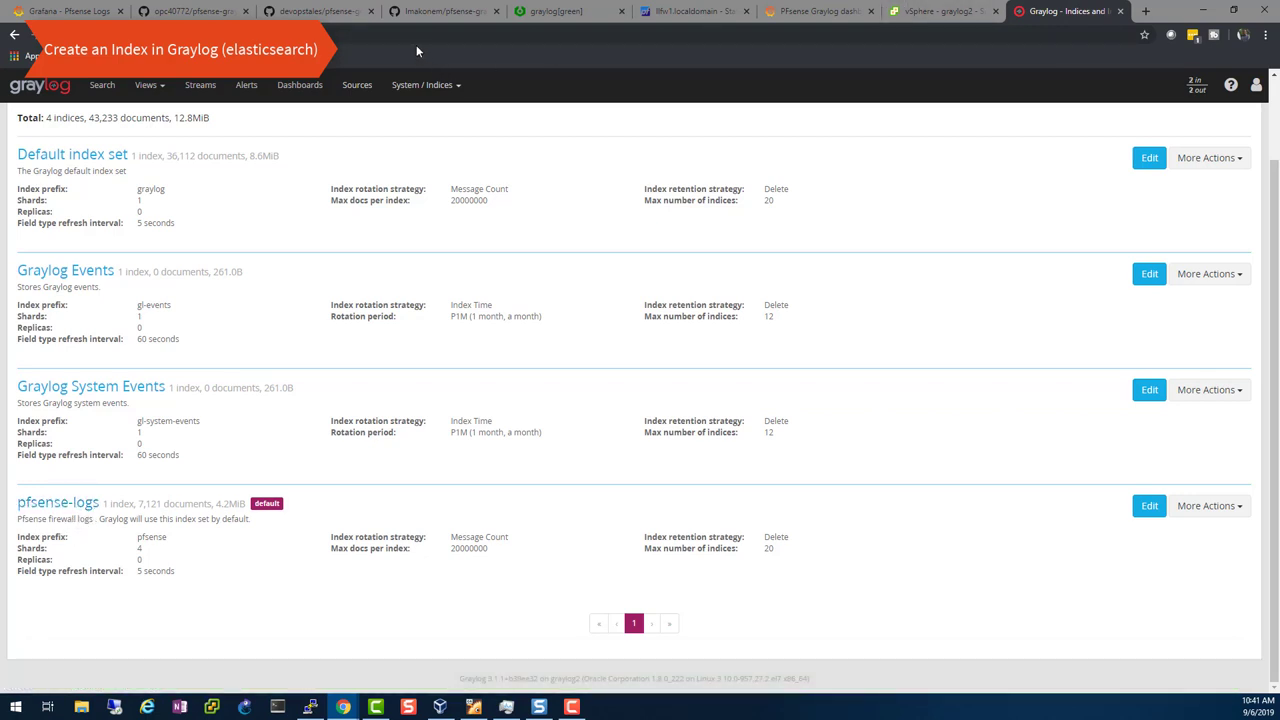
- Read the guide's Indices section, then check pfsense_0's four shards in Cerebro
click(438, 18)
scroll(520, 426, down, 3)
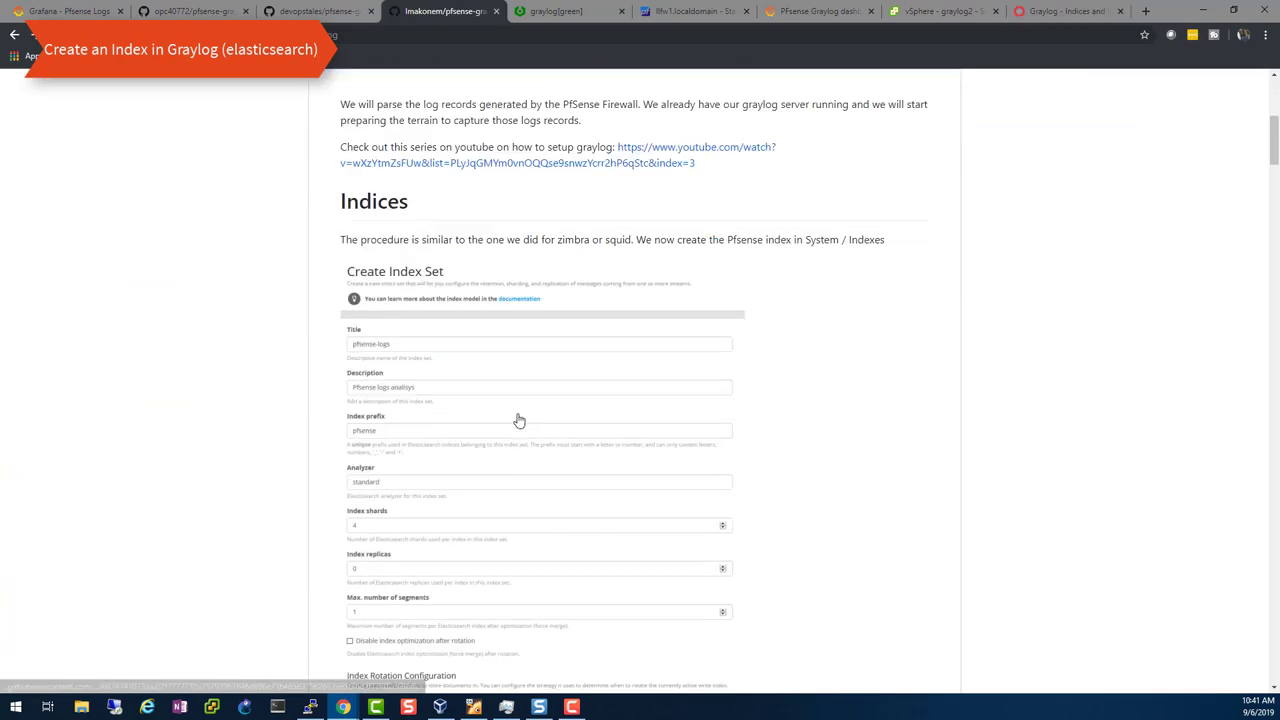
scroll(465, 343, down, 6)
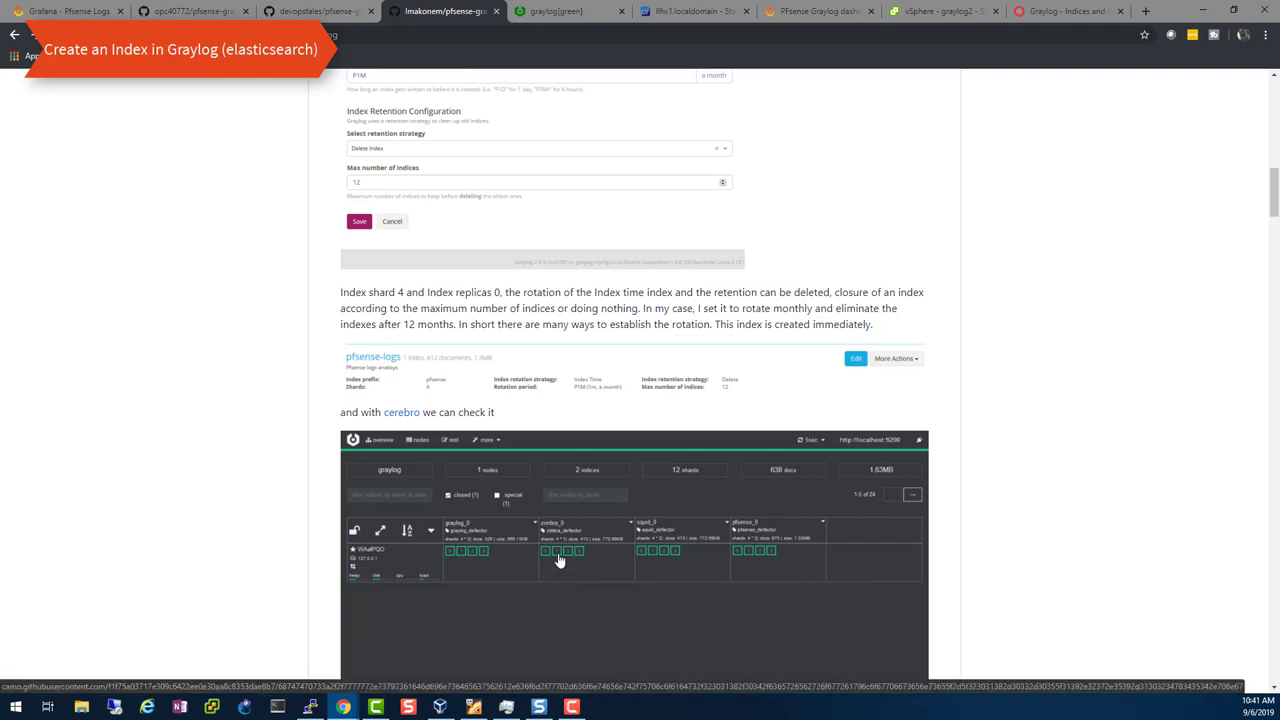
click(556, 12)
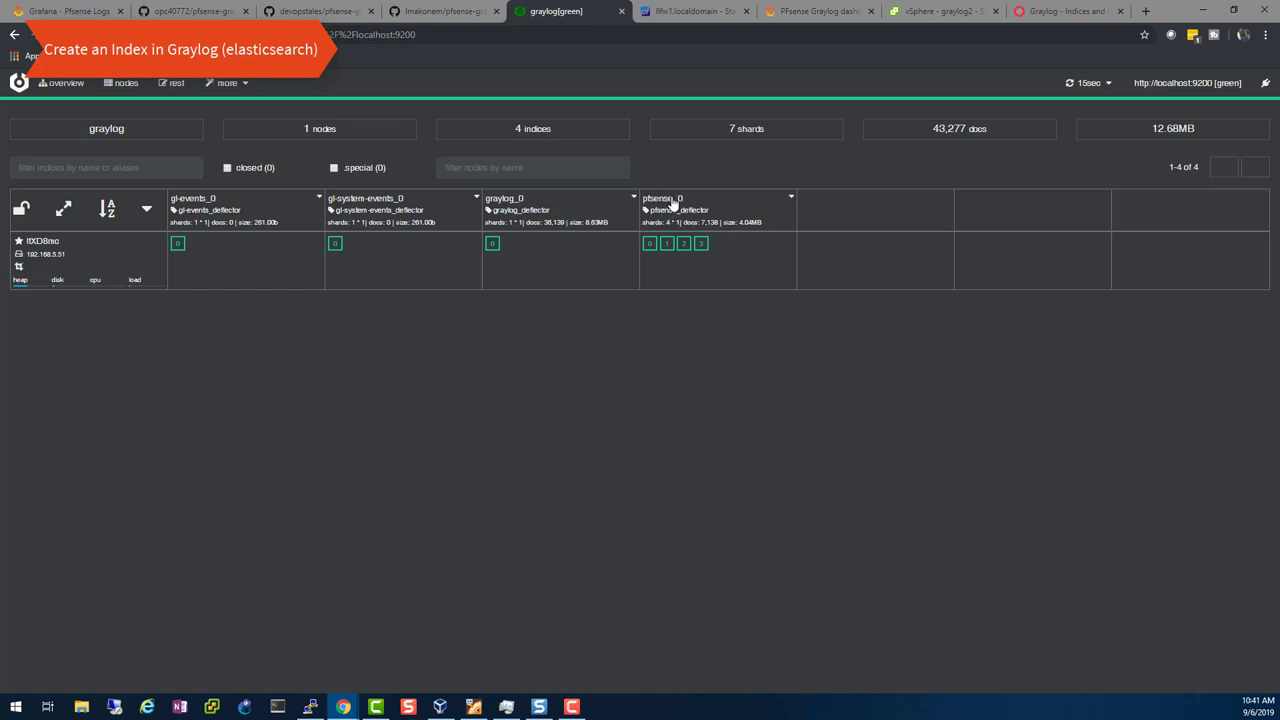
- Copy the git clone command from the guide's Content Pack section
click(445, 12)
scroll(504, 387, down, 2)
scroll(502, 386, down, 3)
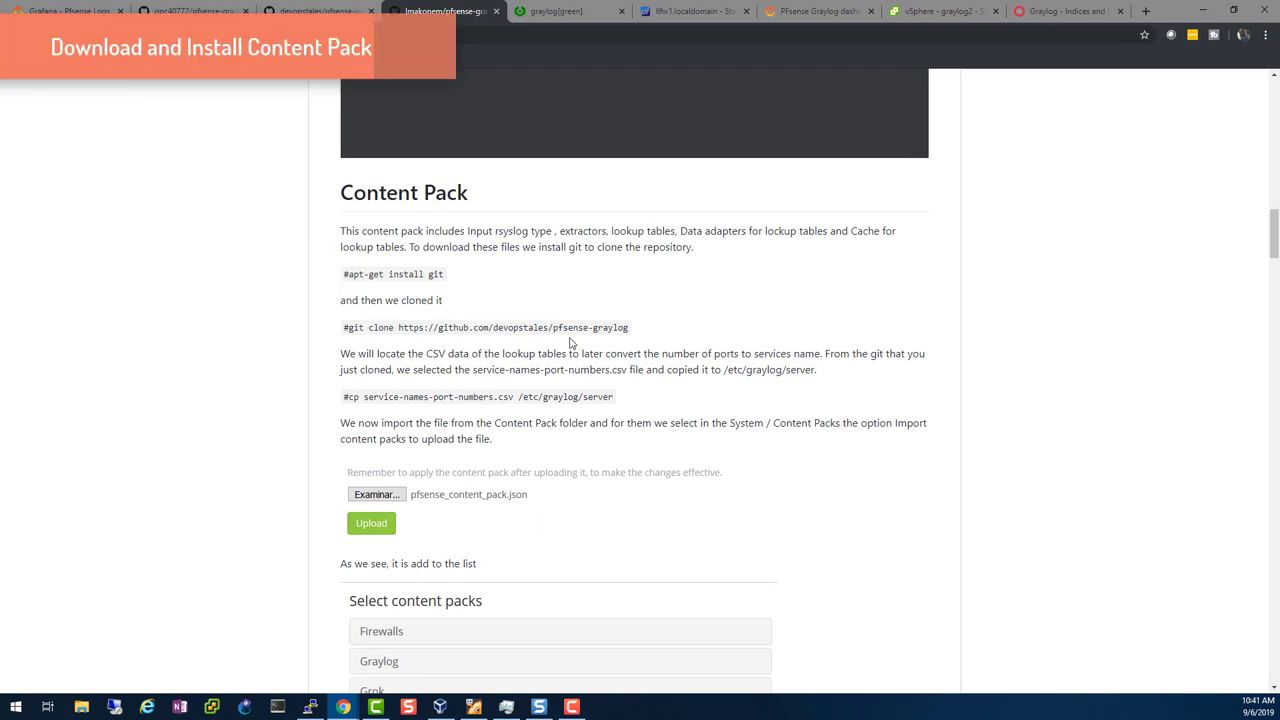
drag(628, 327, 349, 327)
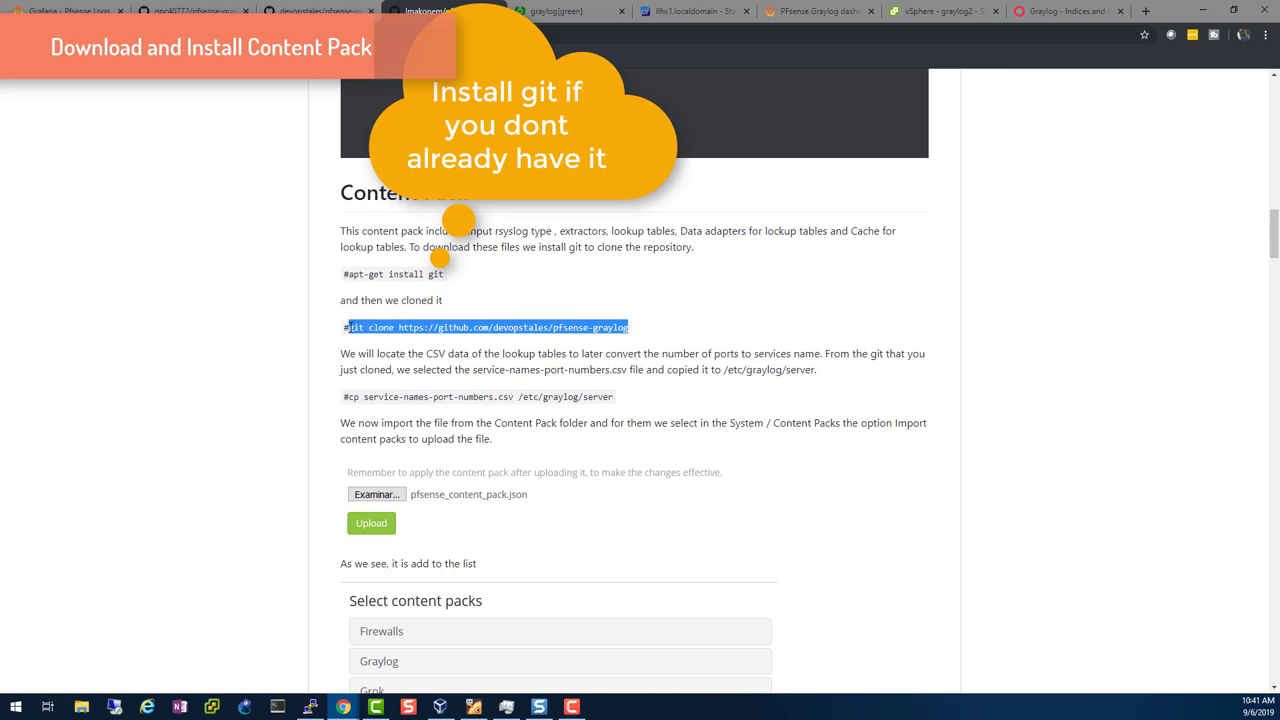
right_click(370, 327)
click(415, 340)
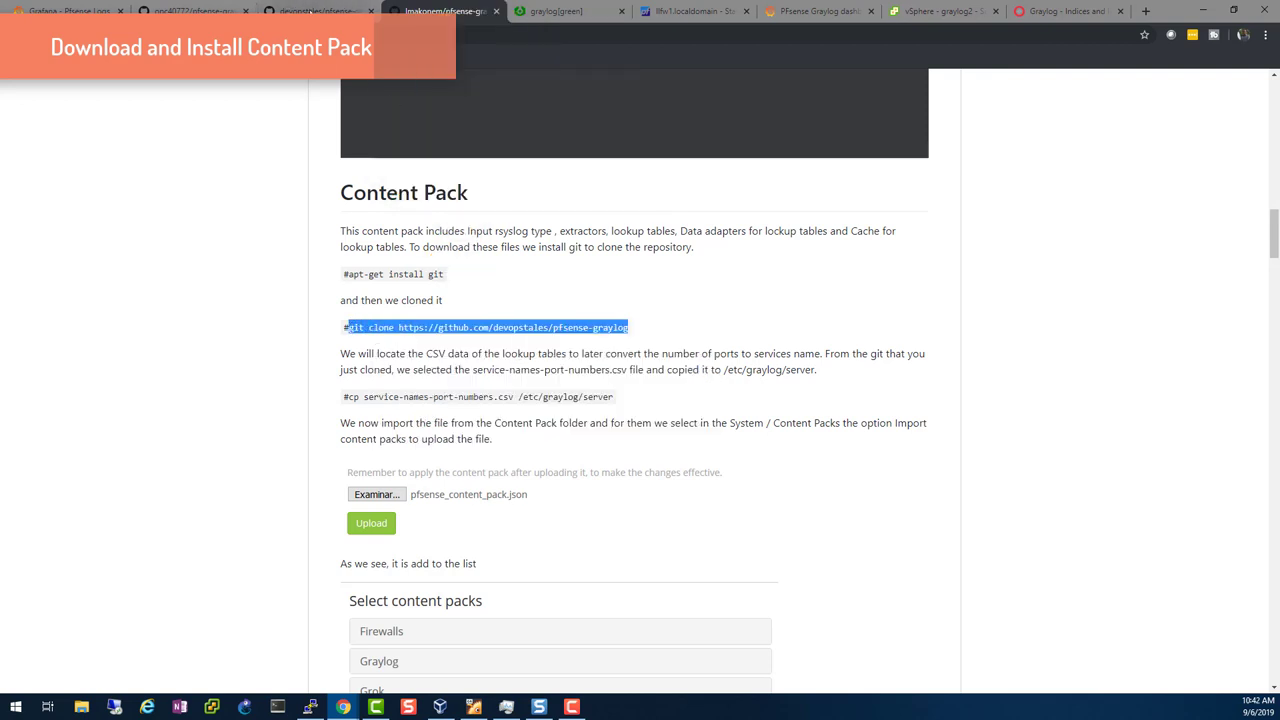
click(309, 707)
- Run the git clone command, then enter the pfsense-graylog folder and list its contents
key(shift+Insert)
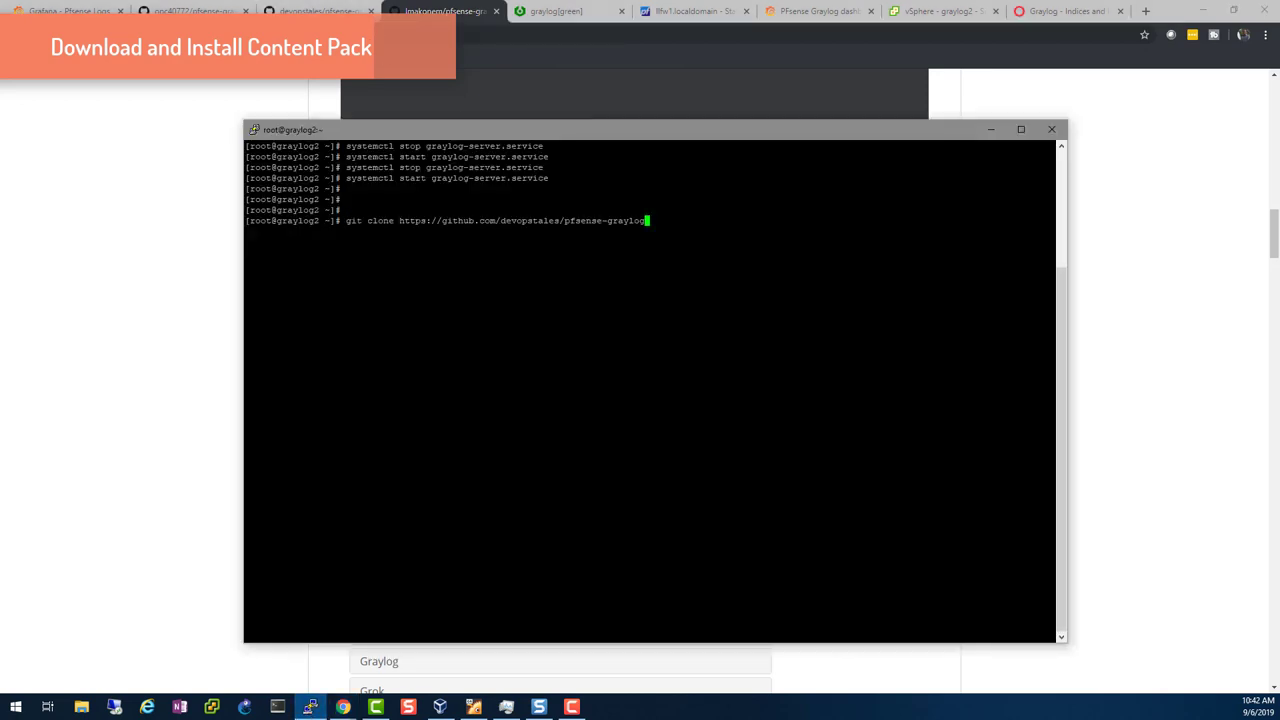
key(Return)
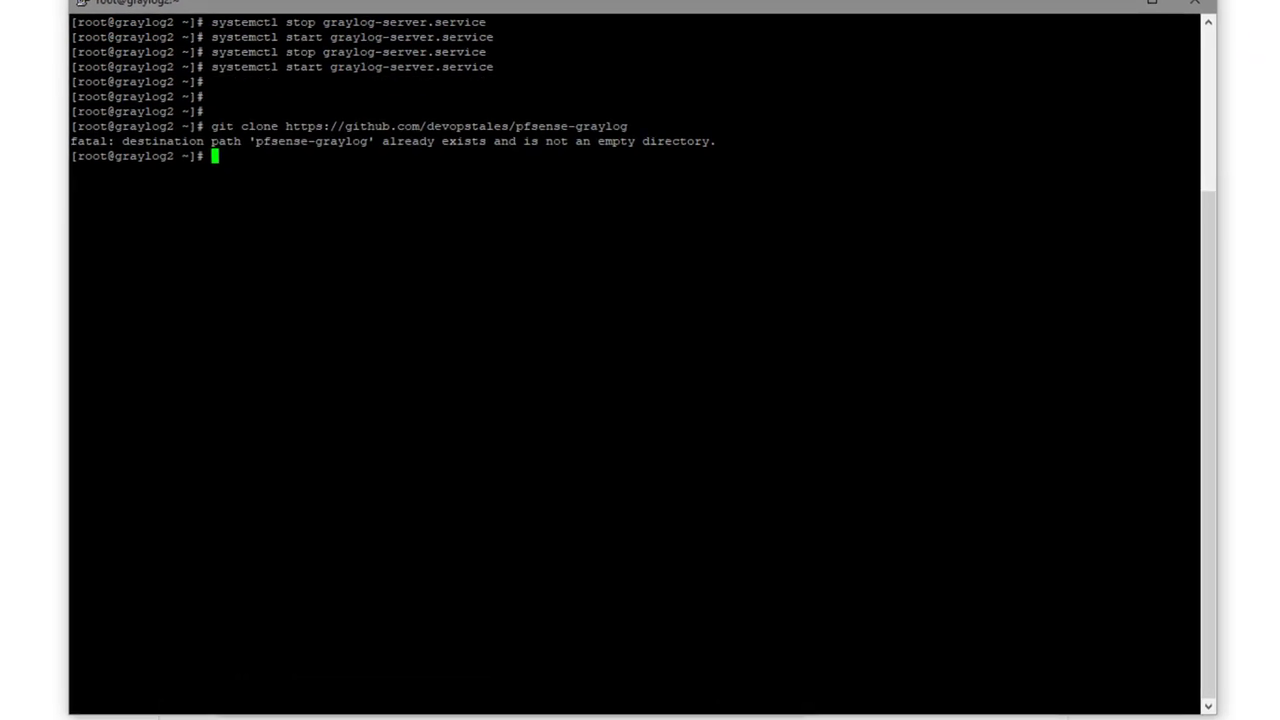
text(ls)
key(Return)
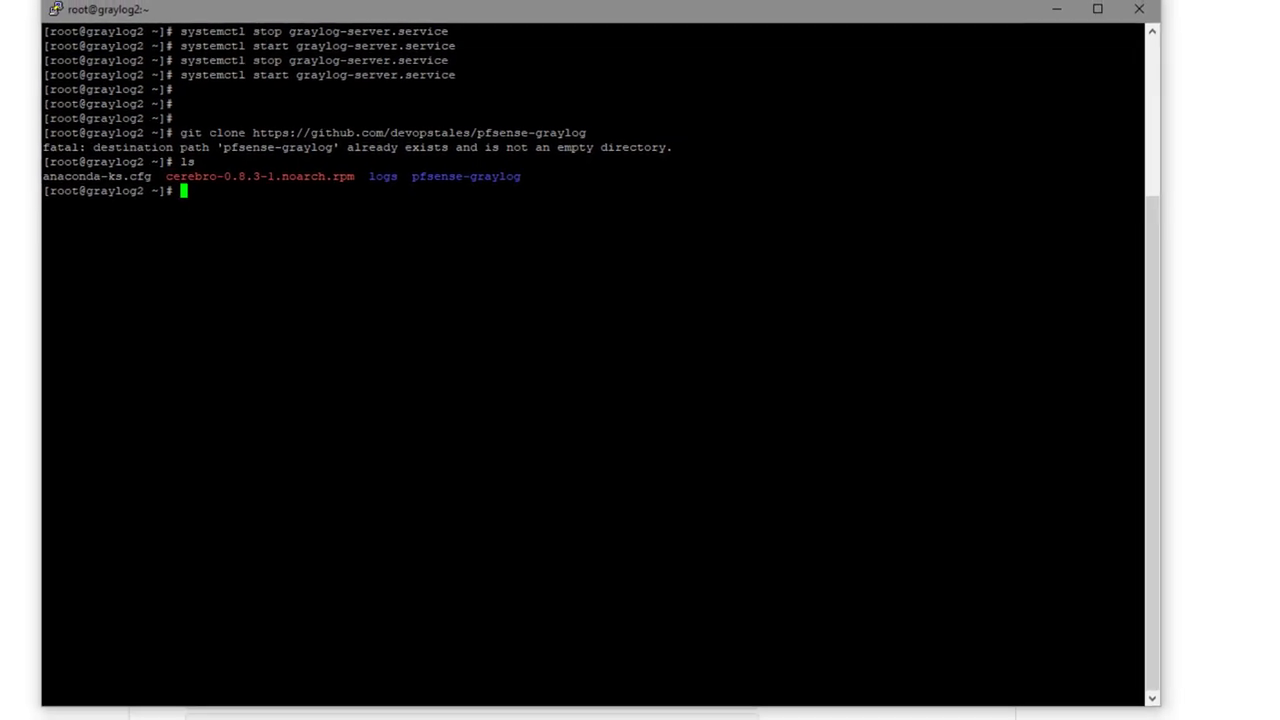
drag(1146, 176, 413, 176)
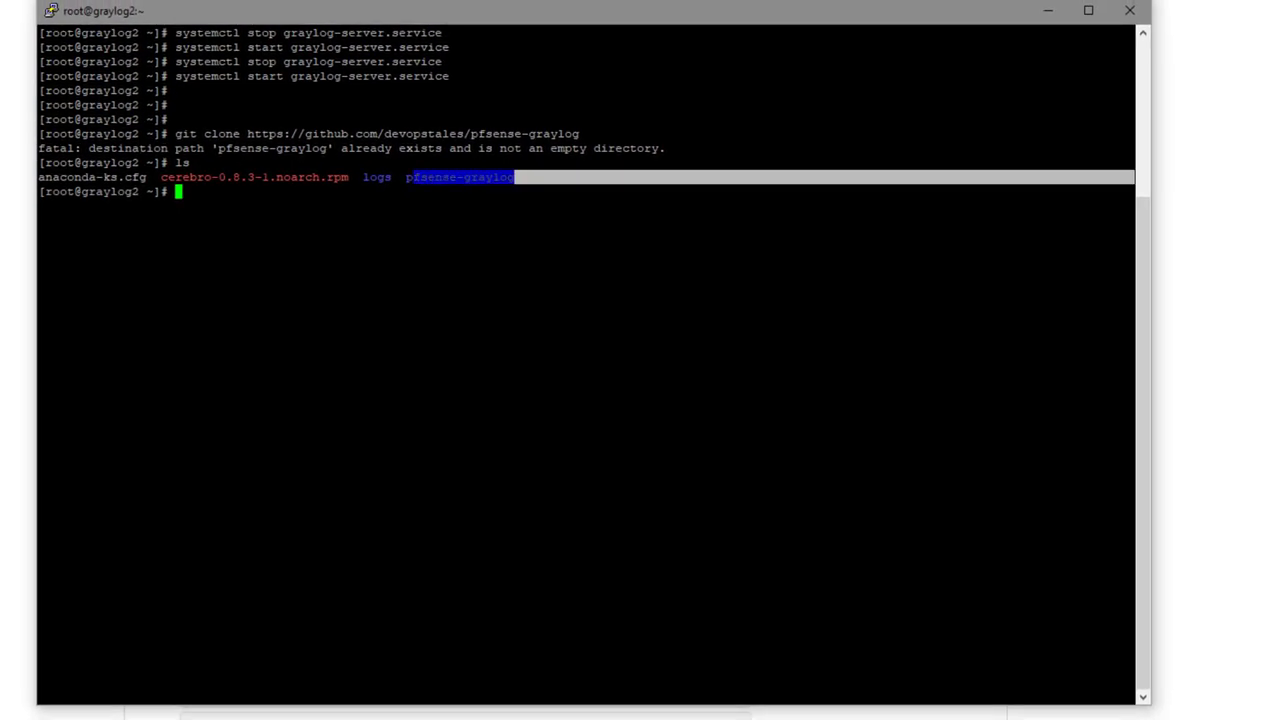
text(cd )
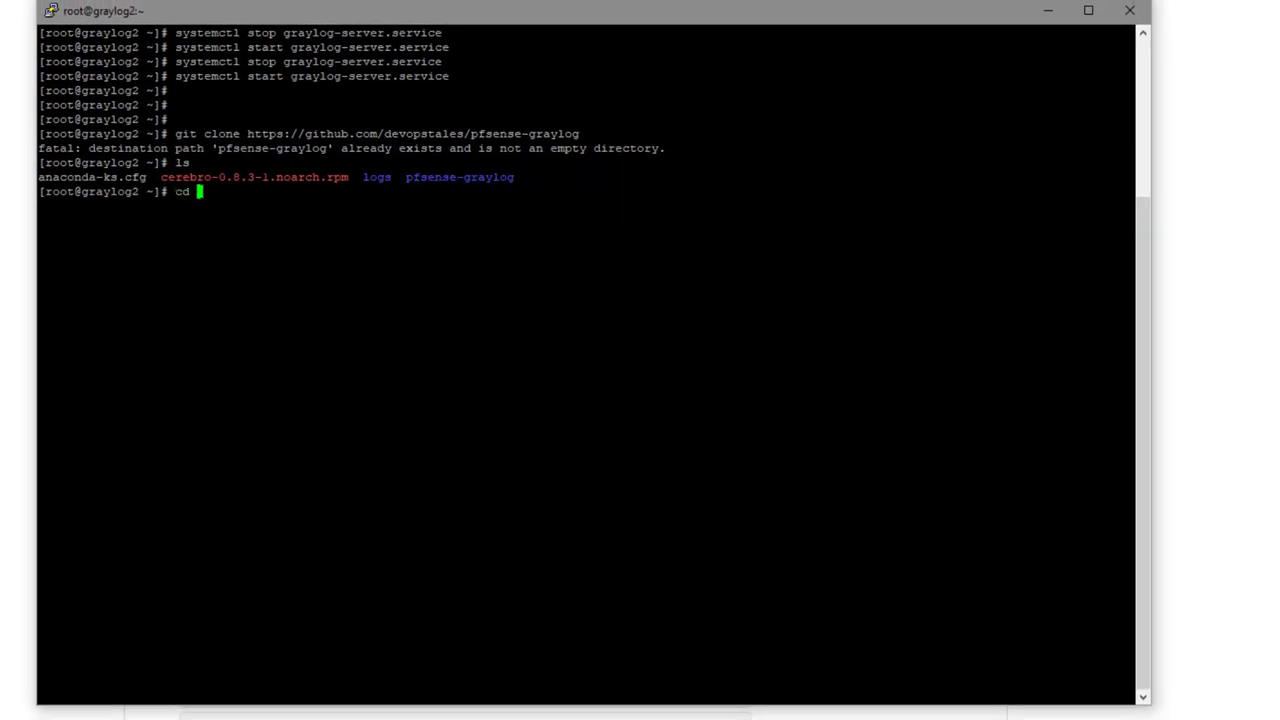
text(pf)
key(Tab)
key(Return)
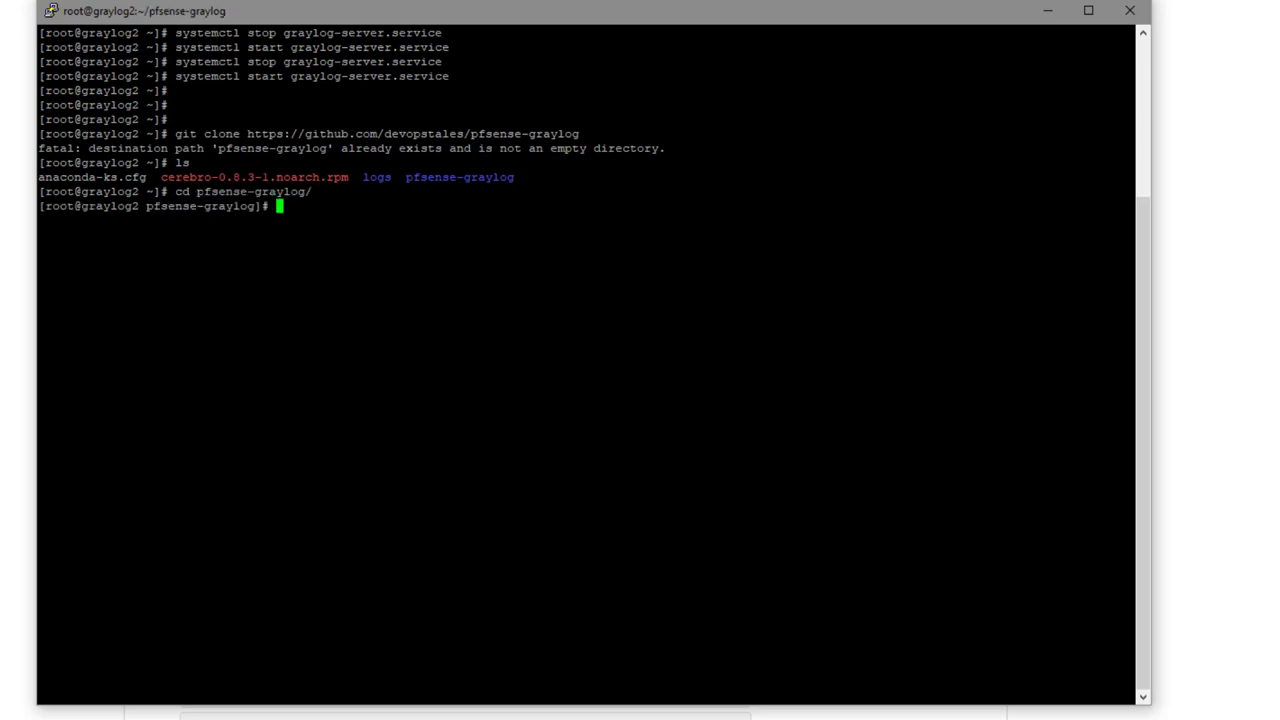
text(ls)
key(Return)
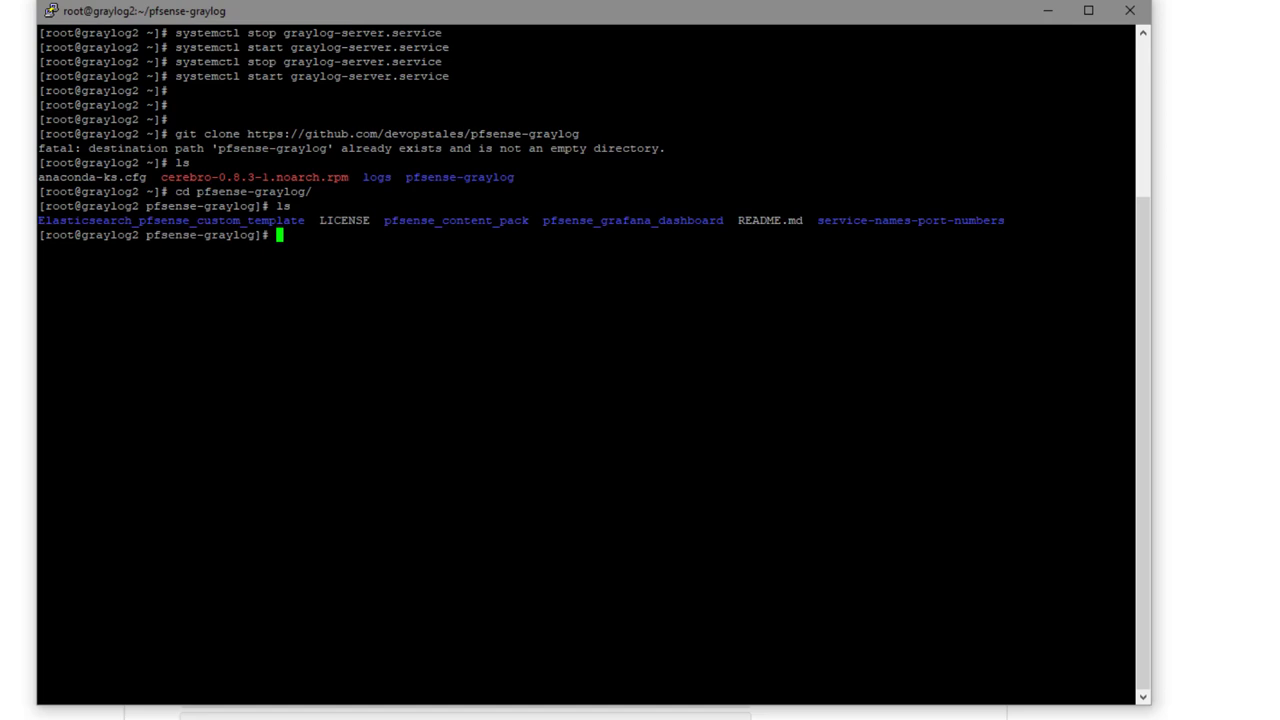
- Change into the service-names-port-numbers folder and list its files
drag(1005, 220, 817, 220)
key(shift+Insert)
key(Left)
key(Left)
key(Left)
key(Left)
key(Left)
key(Left)
key(Left)
key(Left)
key(Left)
key(Left)
key(Left)
key(Left)
key(Left)
key(Left)
key(Left)
key(Left)
key(Left)
key(Left)
key(Left)
key(Left)
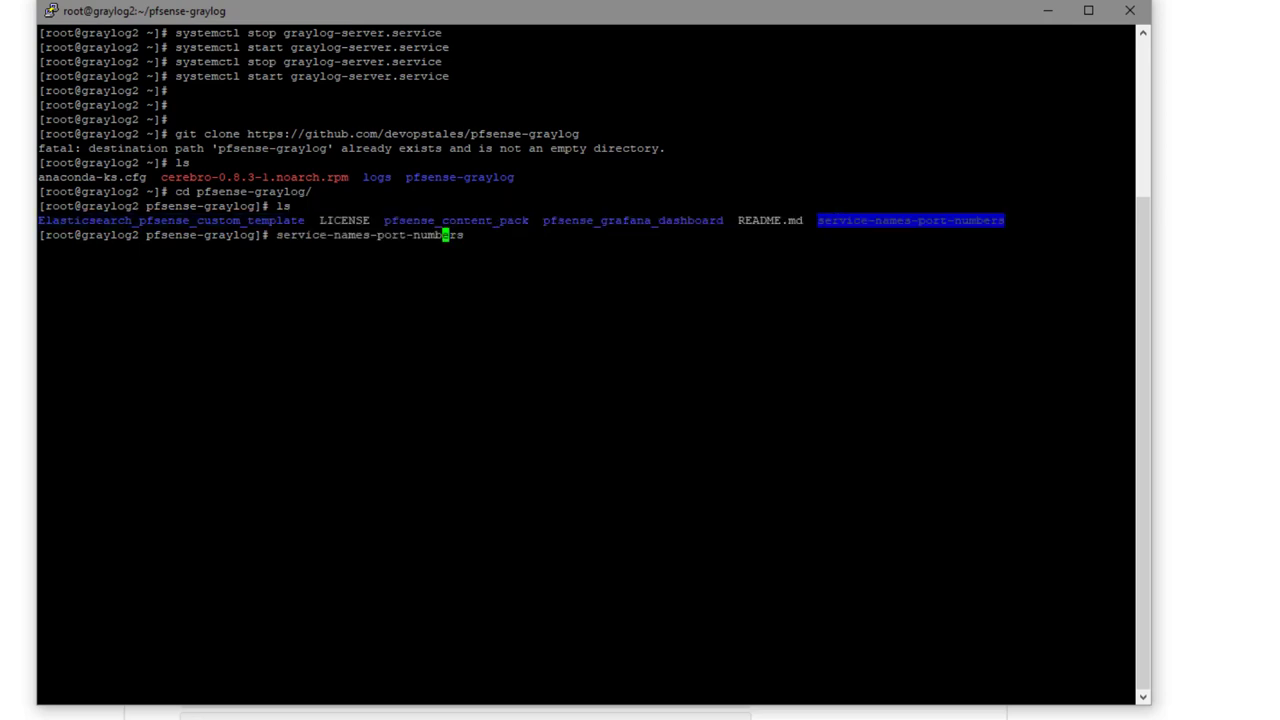
text(cd)
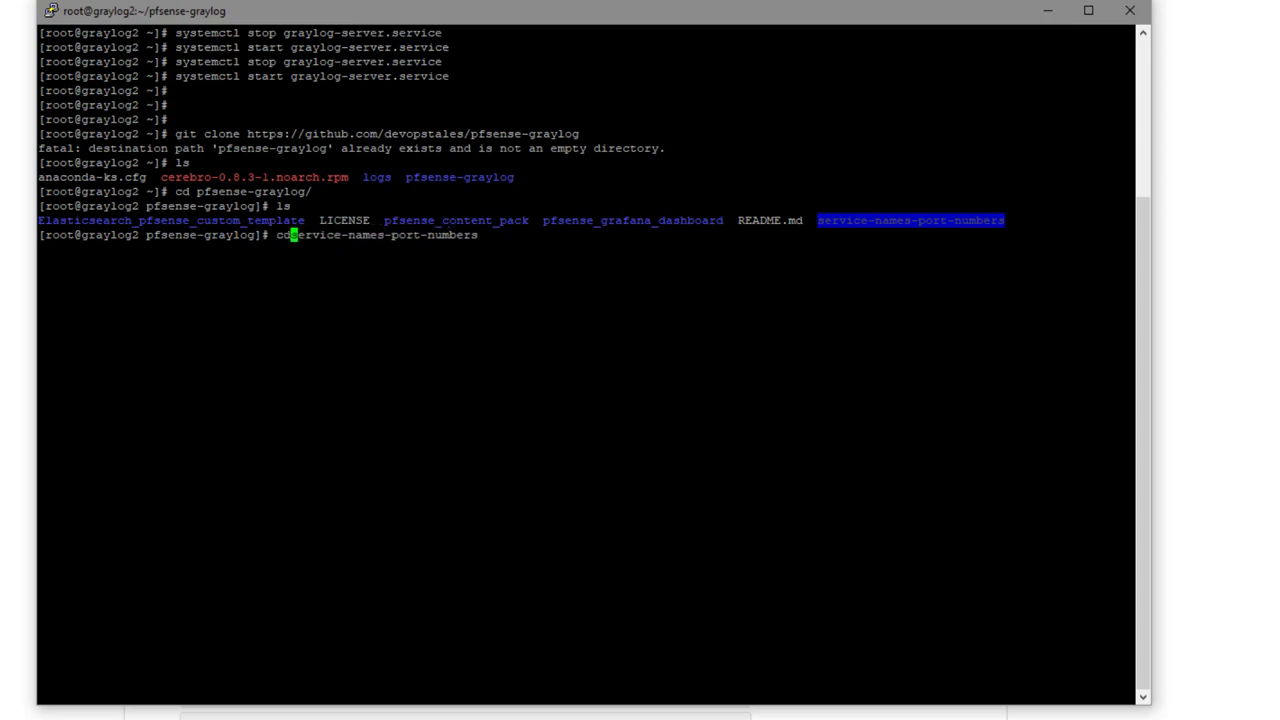
key(Return)
text(ls)
key(Return)
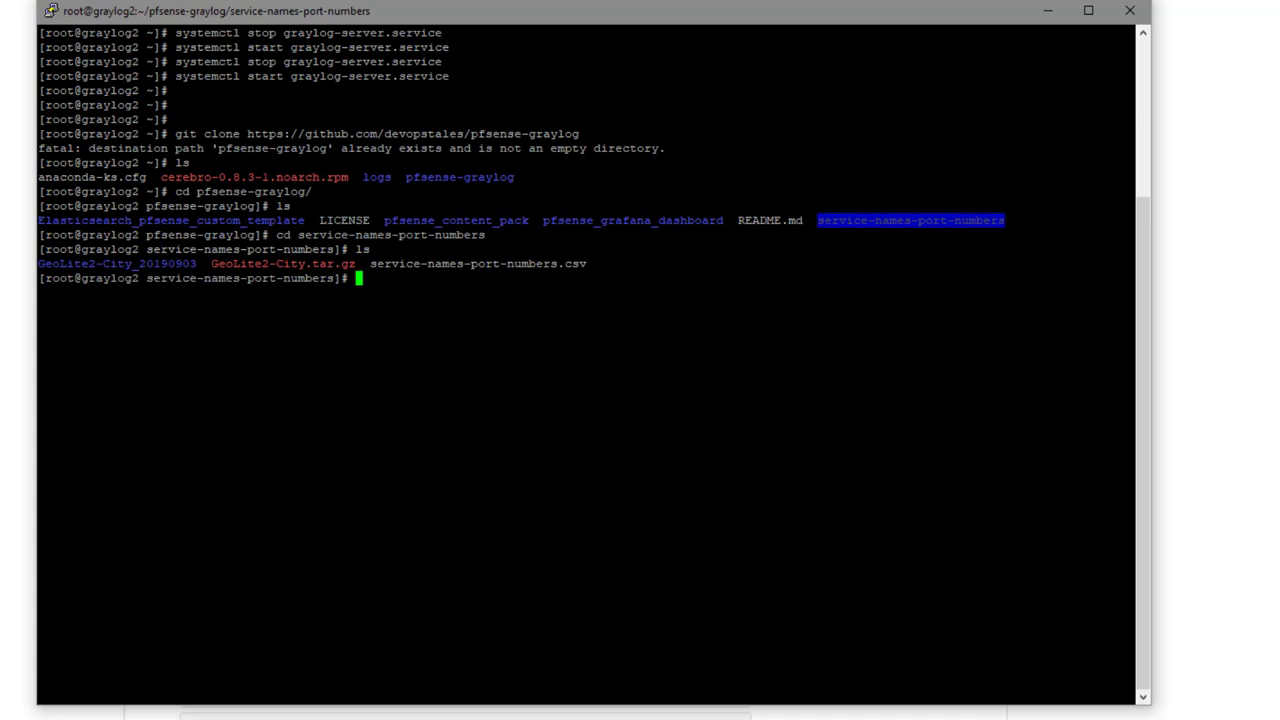
- Locate service-names-port-numbers.csv, then select the guide's cp command to /etc/graylog/server
drag(590, 263, 392, 263)
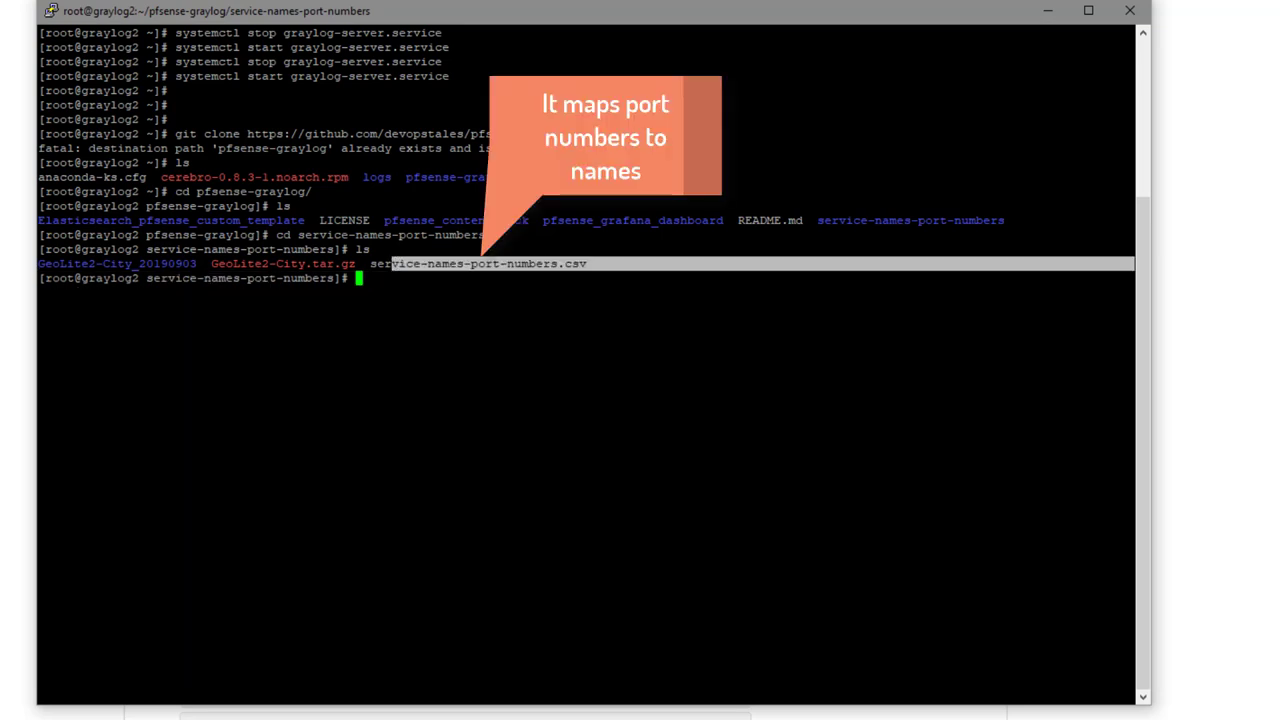
click(392, 263)
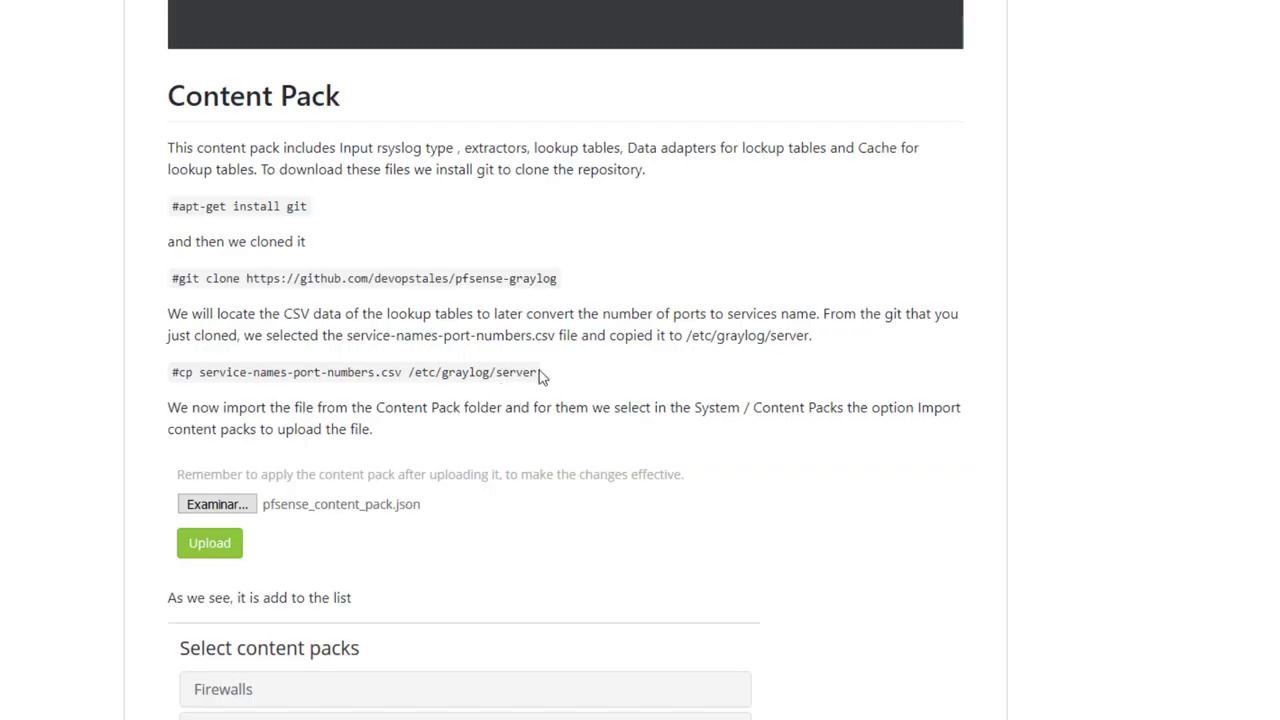
drag(540, 375, 408, 372)
drag(536, 372, 193, 375)
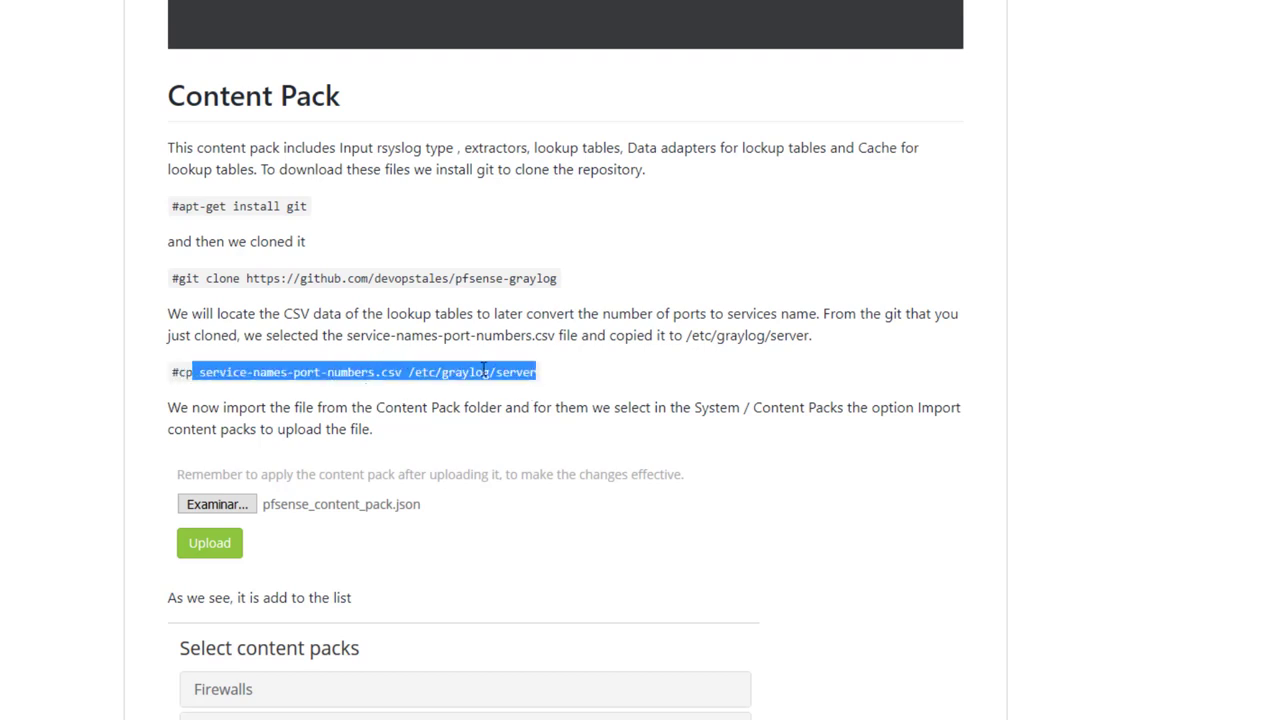
- Copy the /etc/graylog/server path from the guide
click(537, 377)
drag(536, 372, 408, 372)
right_click(418, 371)
click(445, 382)
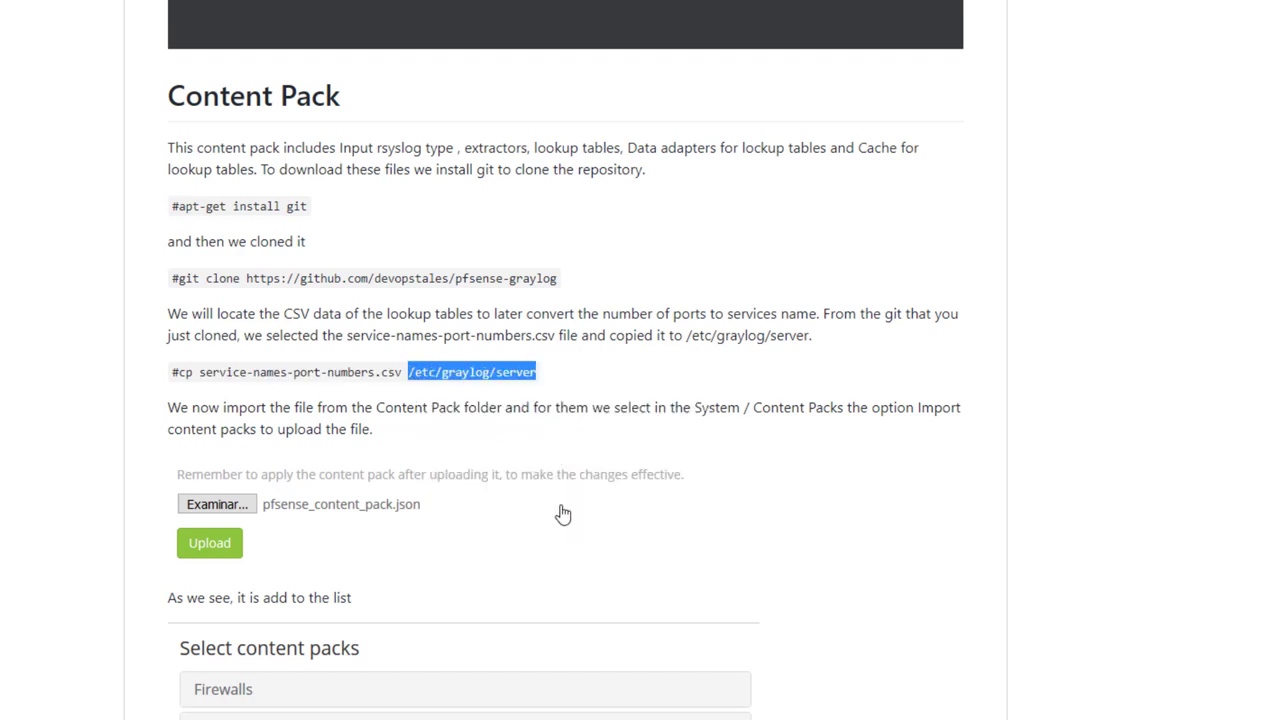
- List /etc/graylog/server to confirm service-names-port-numbers.csv is there, then return to the Content Pack blog
key(alt+Tab)
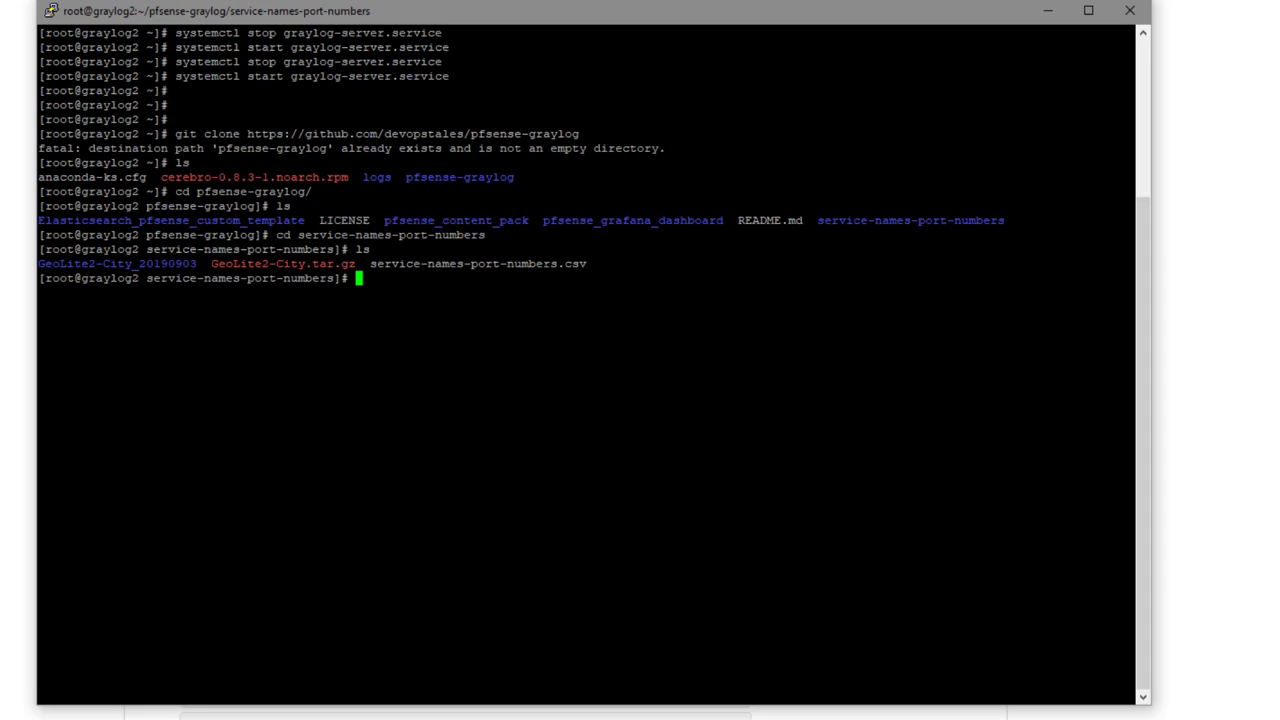
text(cd /etc/graylog/server)
key(Return)
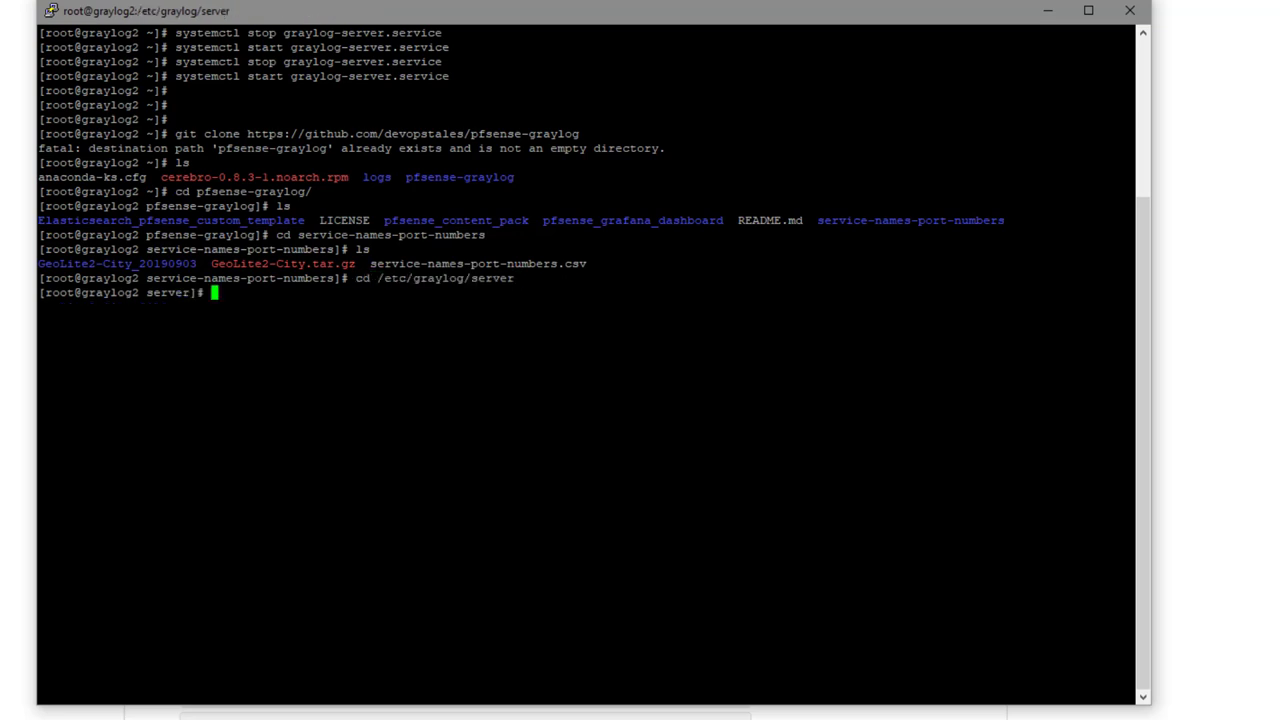
text(ls)
key(Return)
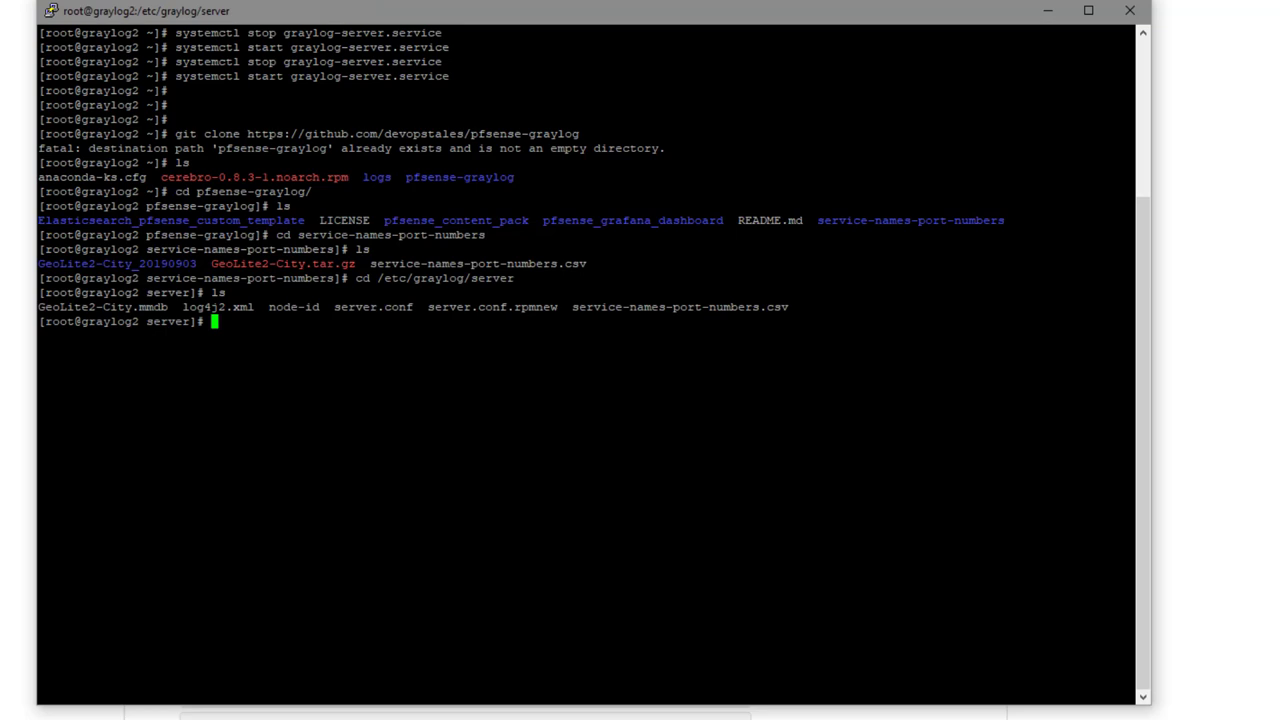
drag(1130, 307, 572, 307)
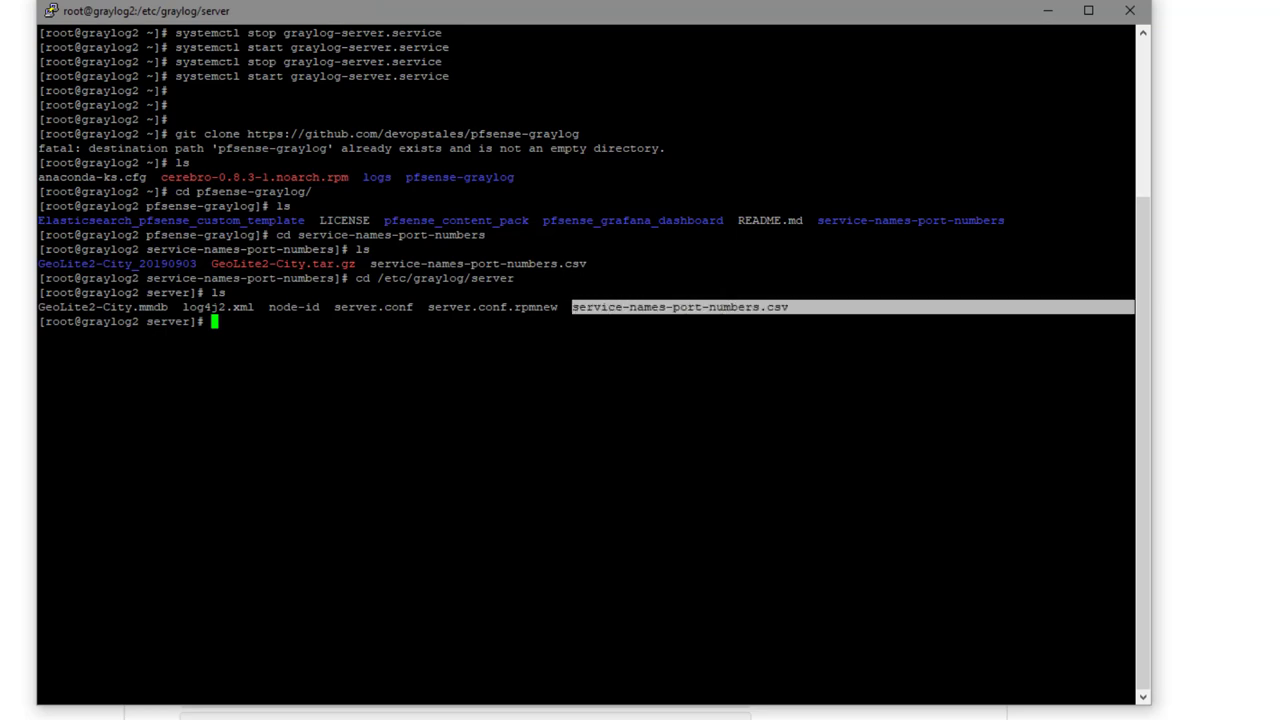
key(alt+Tab)
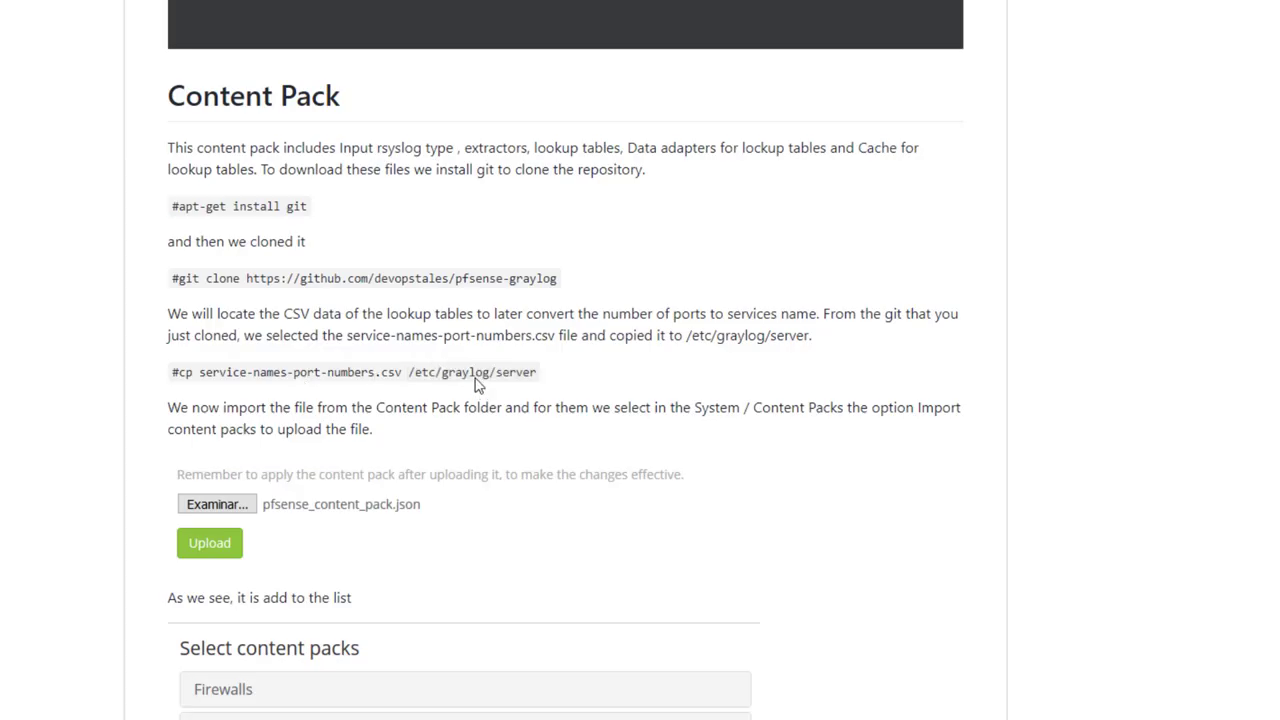
scroll(470, 352, down, 3)
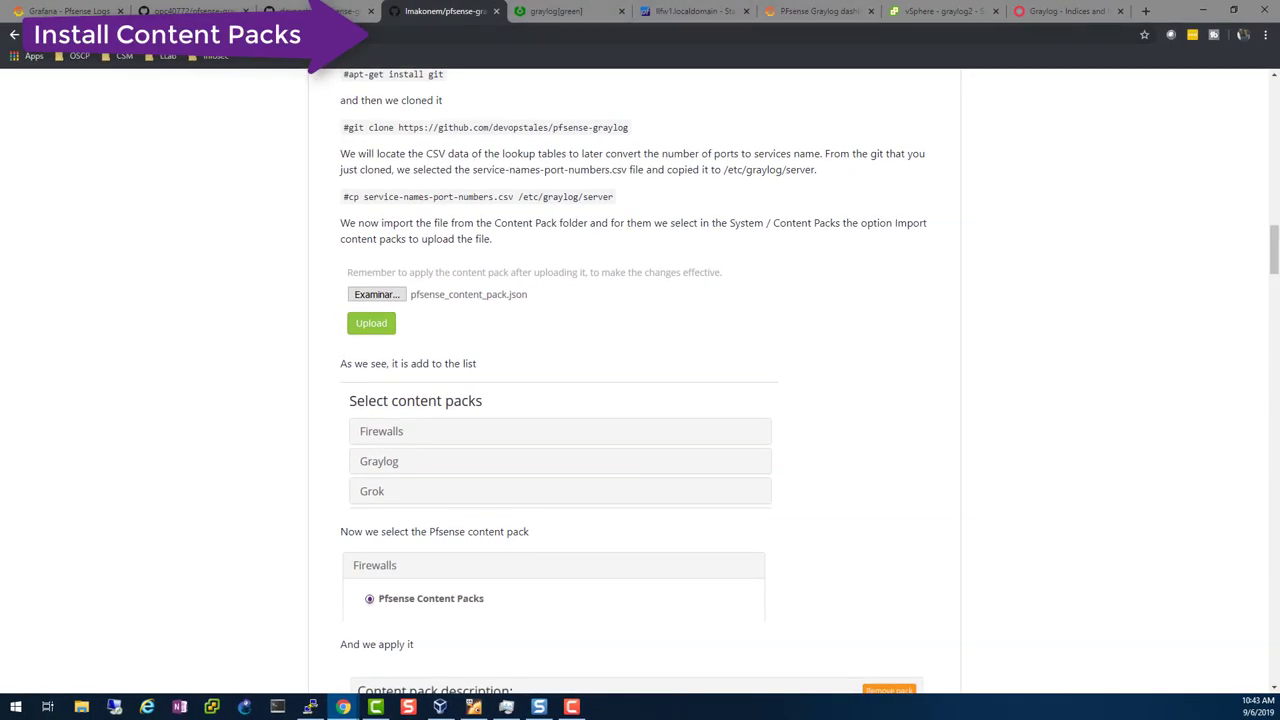
- Review the extractors configured on Graylog's pfsense input
click(212, 11)
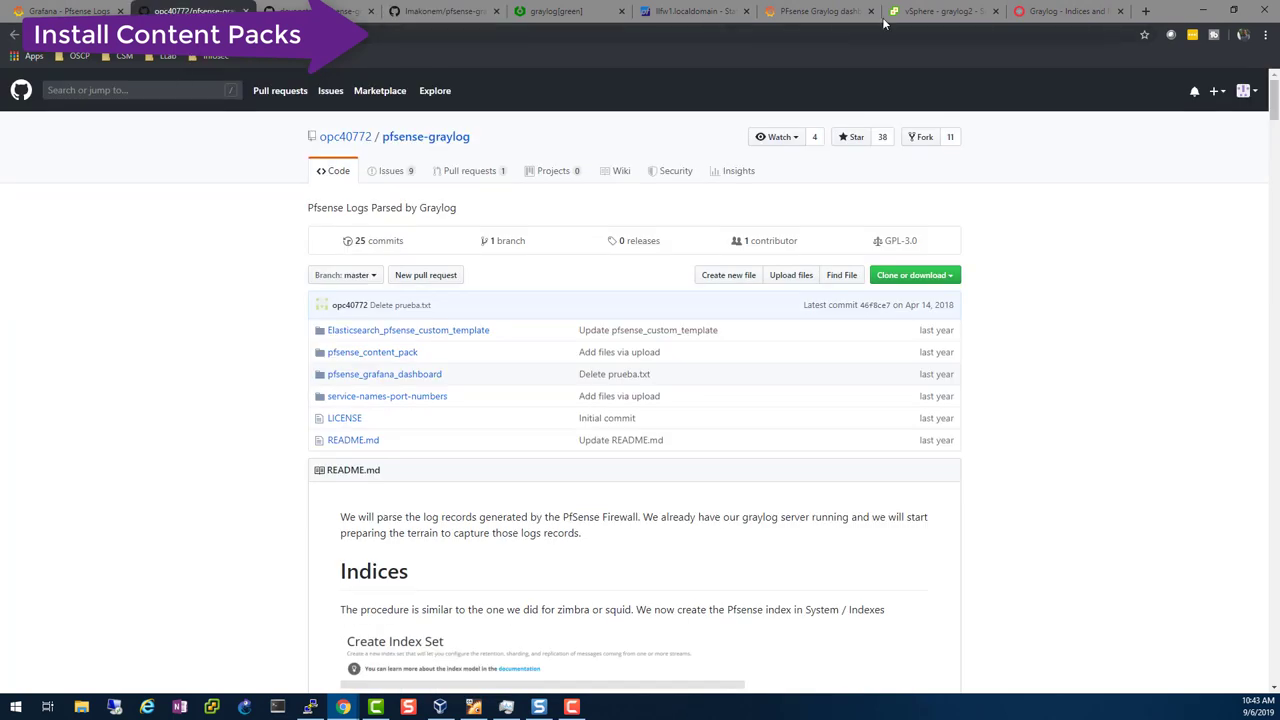
click(1068, 12)
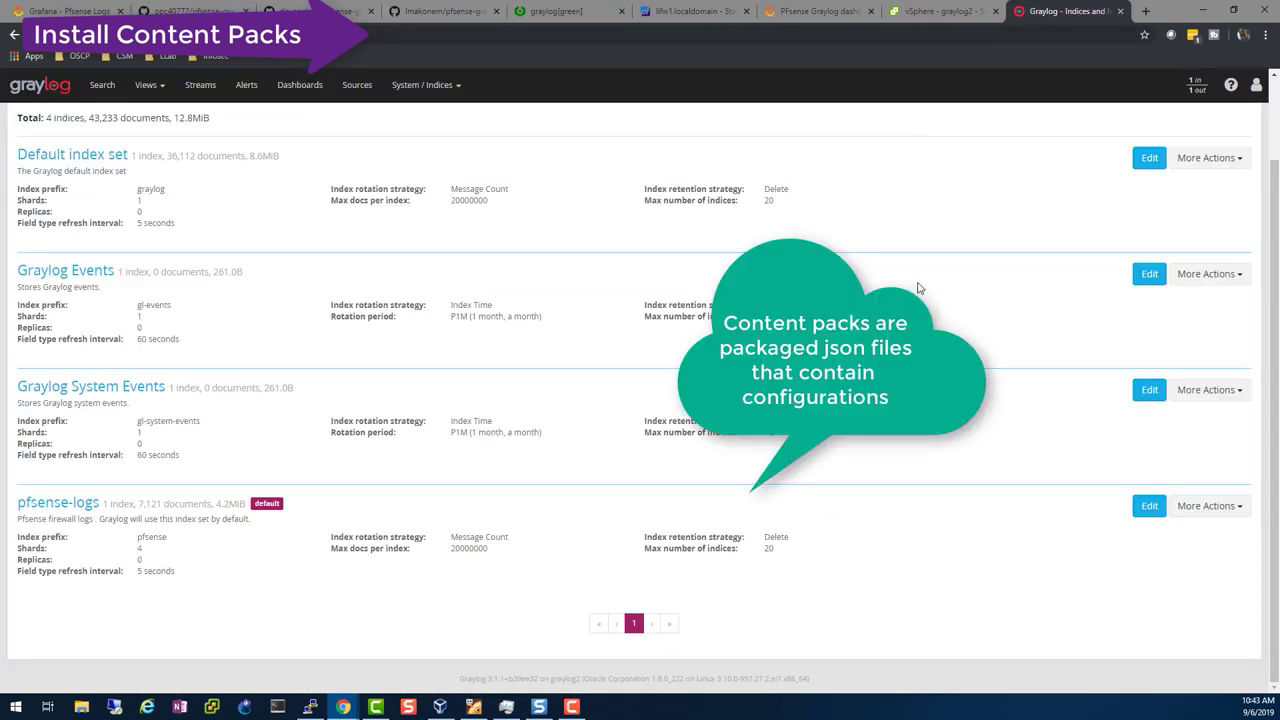
click(425, 87)
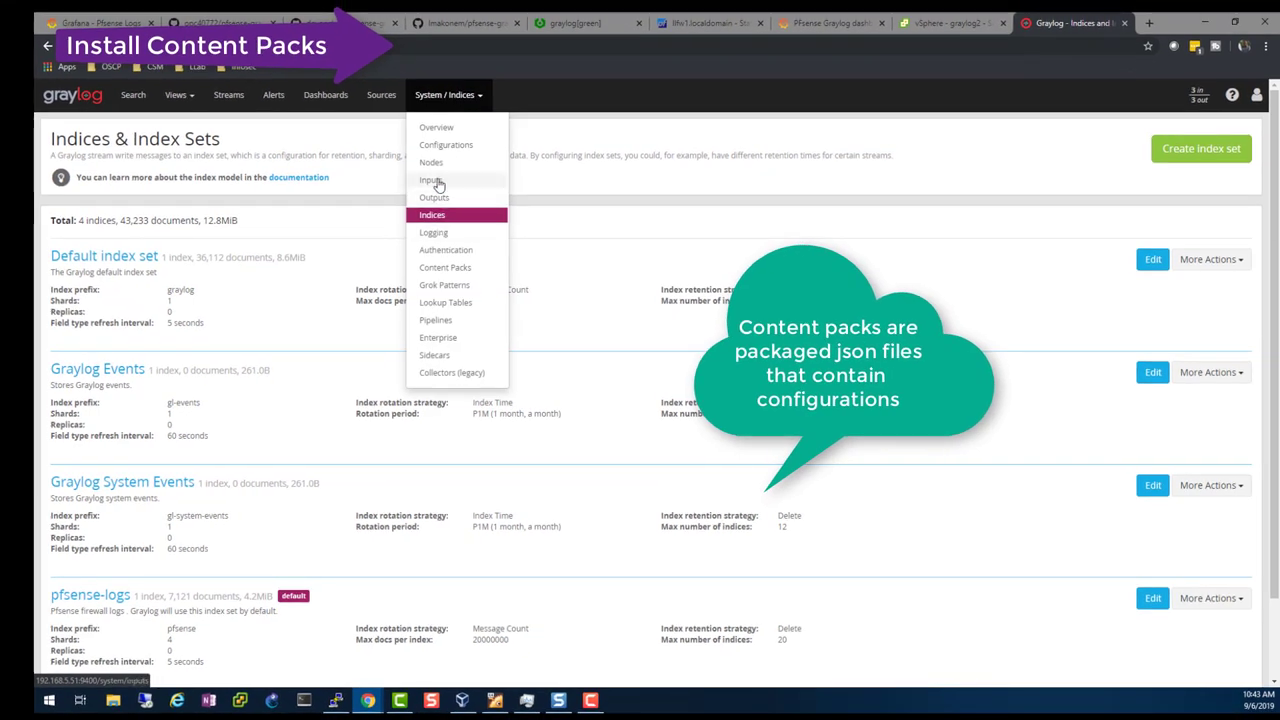
click(433, 180)
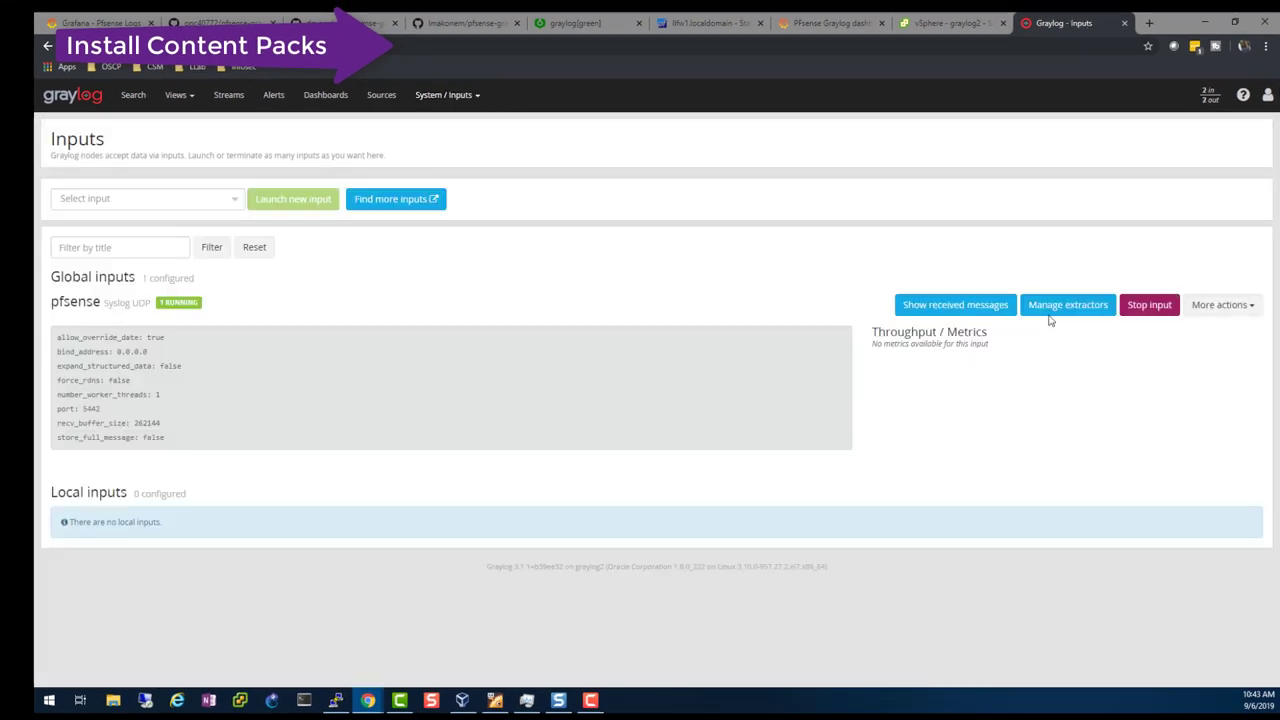
click(1057, 309)
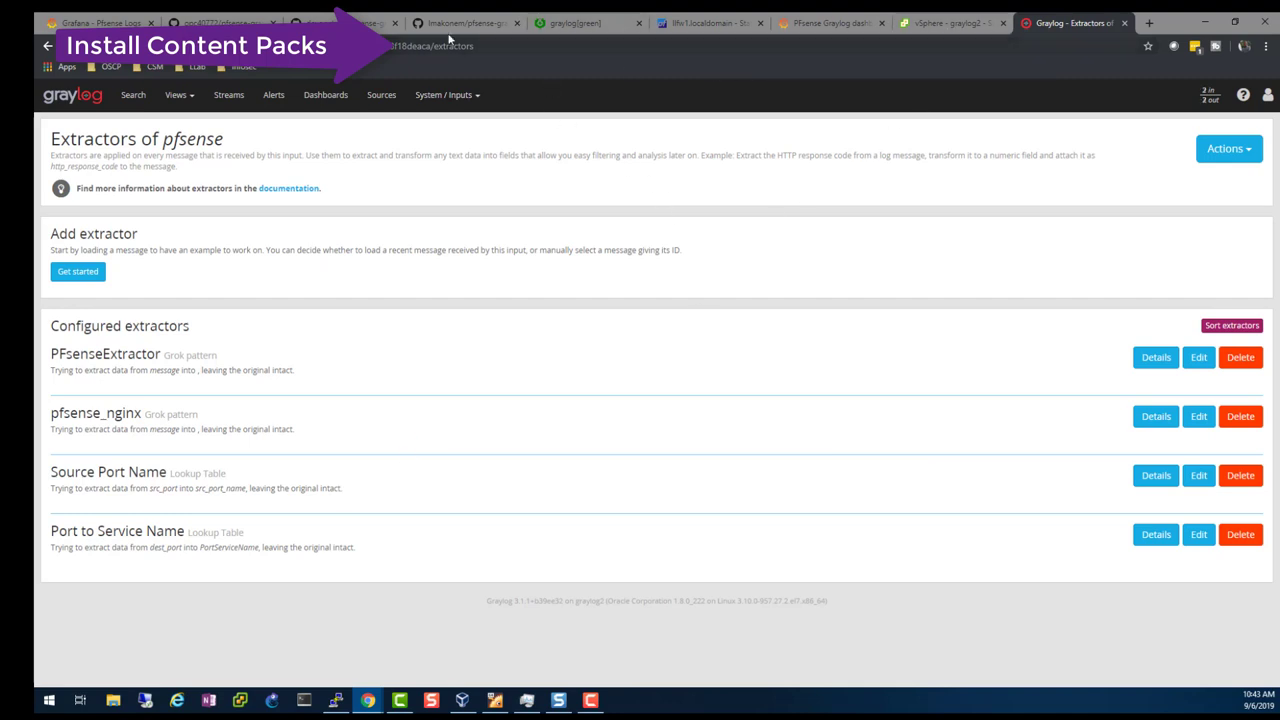
- Bring up the forked pfsense-graylog GitHub repository page at its top
click(456, 26)
scroll(600, 400, up, 5)
scroll(692, 368, up, 15)
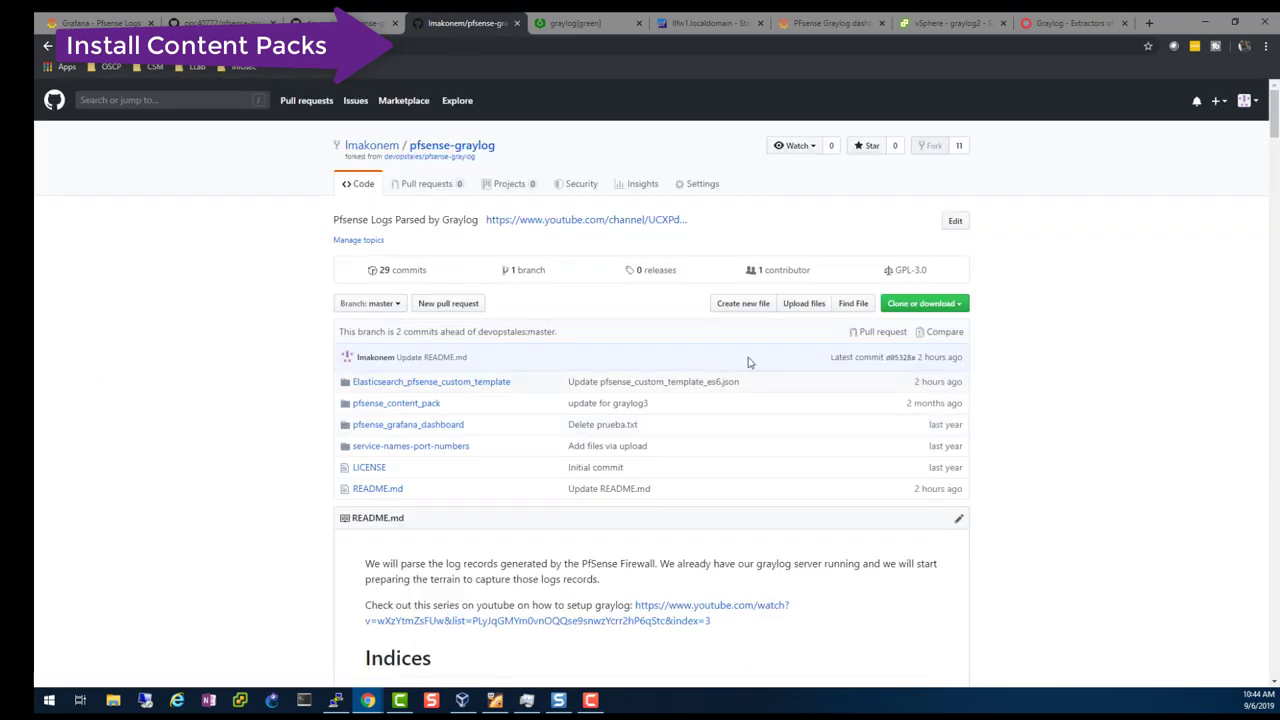
- Show the raw JSON of pfsense_content_pack/graylog3/3-pfsense-analysis.json on GitHub
click(398, 404)
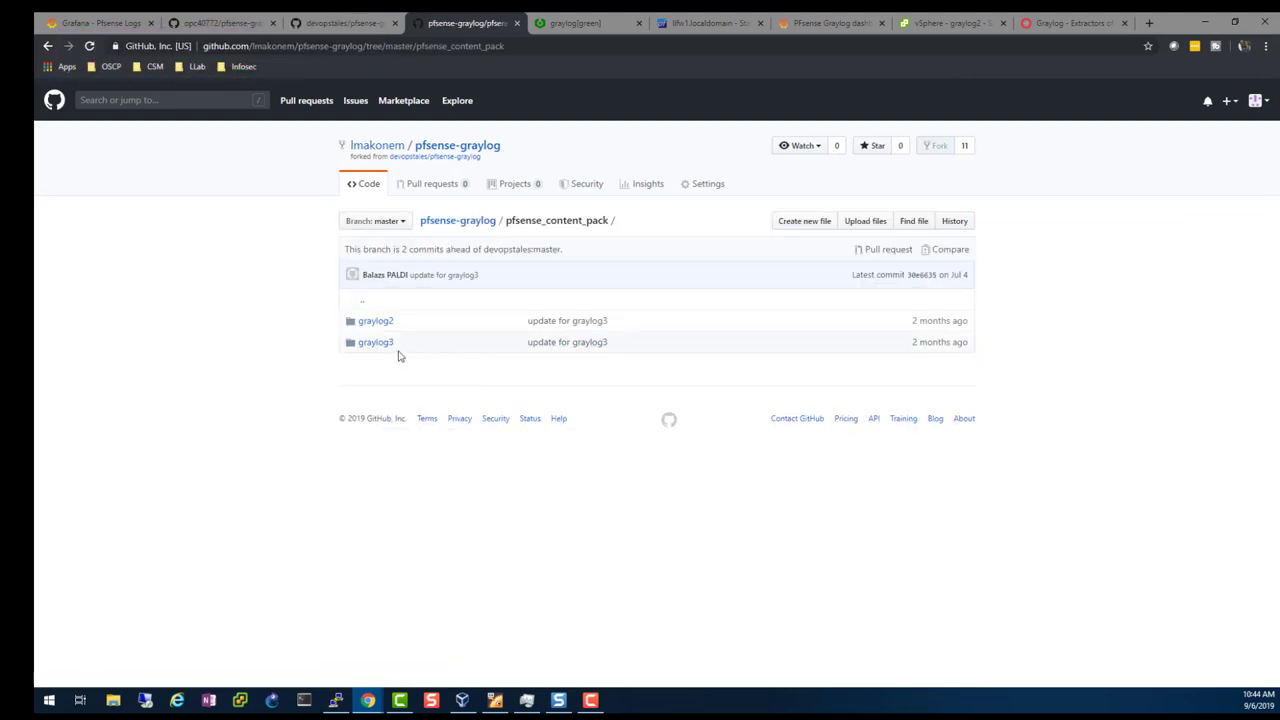
click(374, 344)
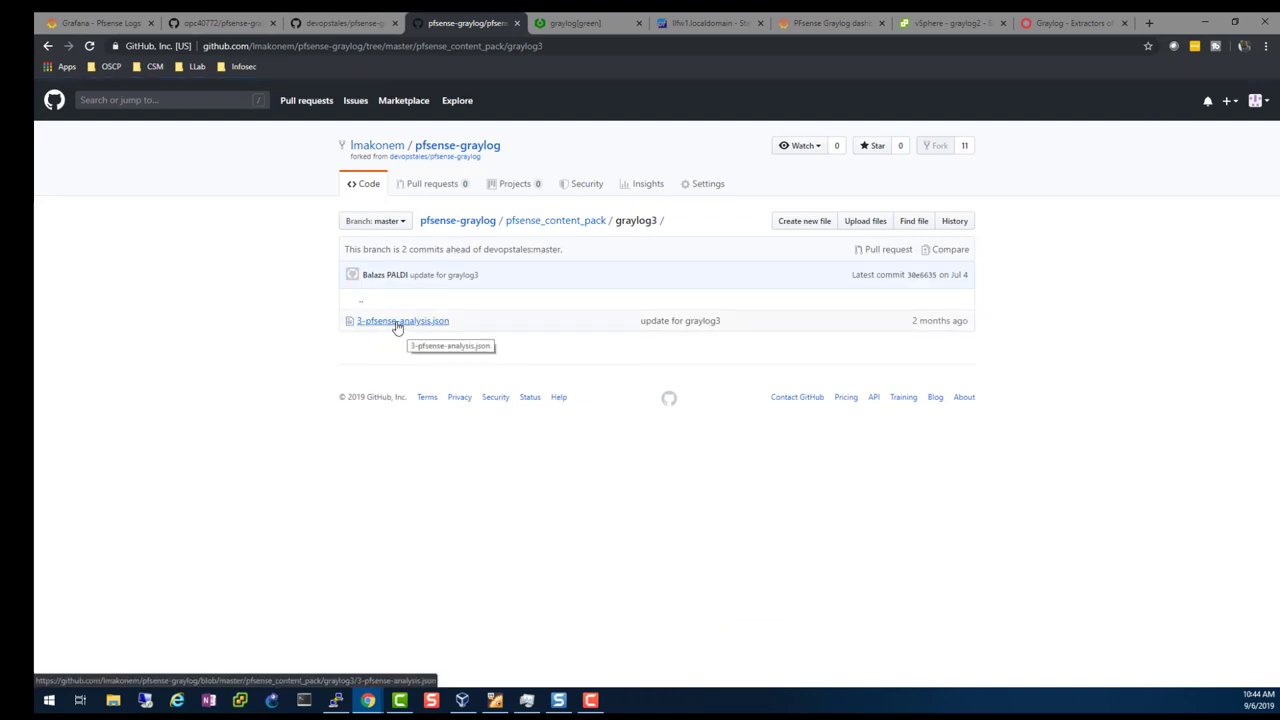
click(396, 325)
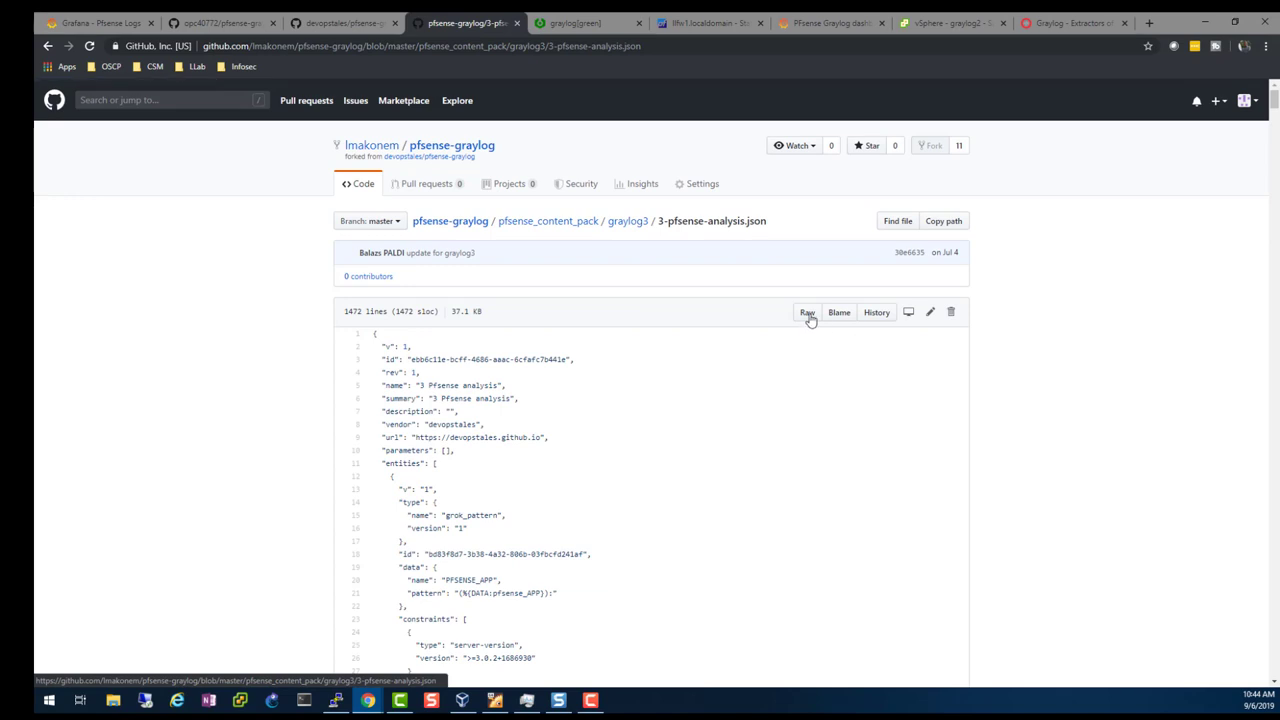
click(807, 313)
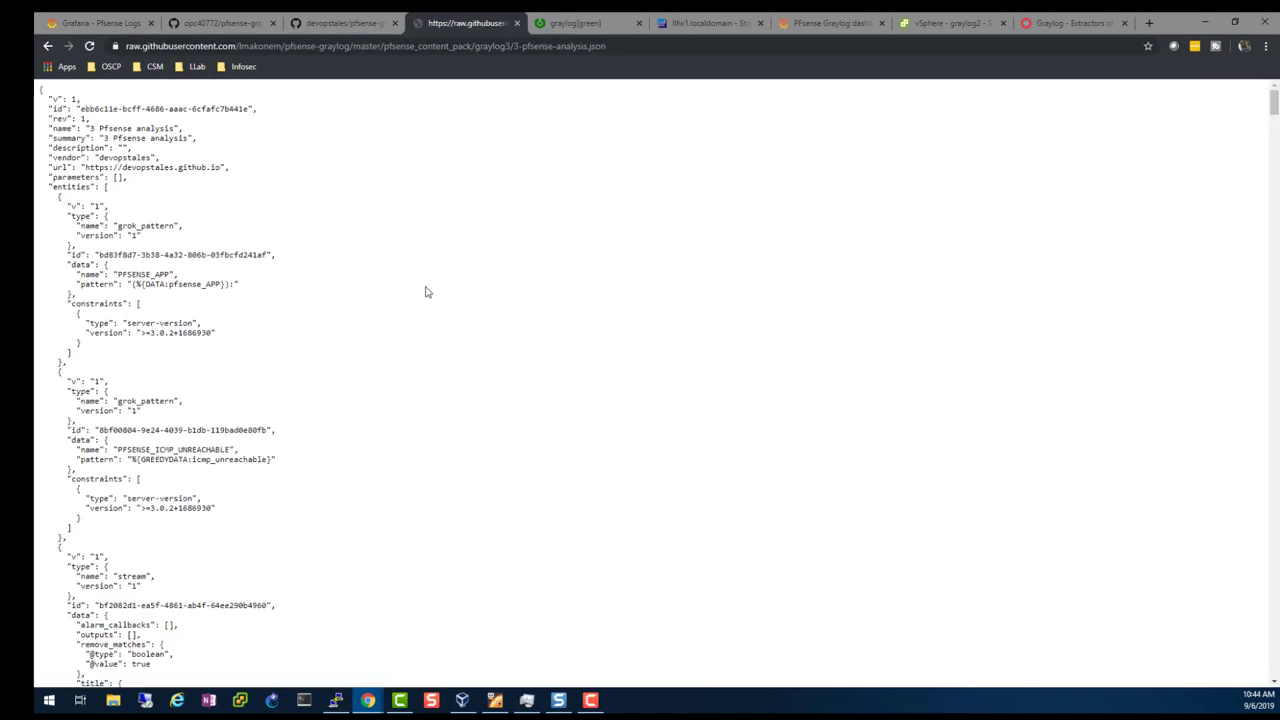
- Save 3-pfsense-analysis.json to the Desktop, replacing the existing copy, and return to Graylog
right_click(404, 255)
click(453, 311)
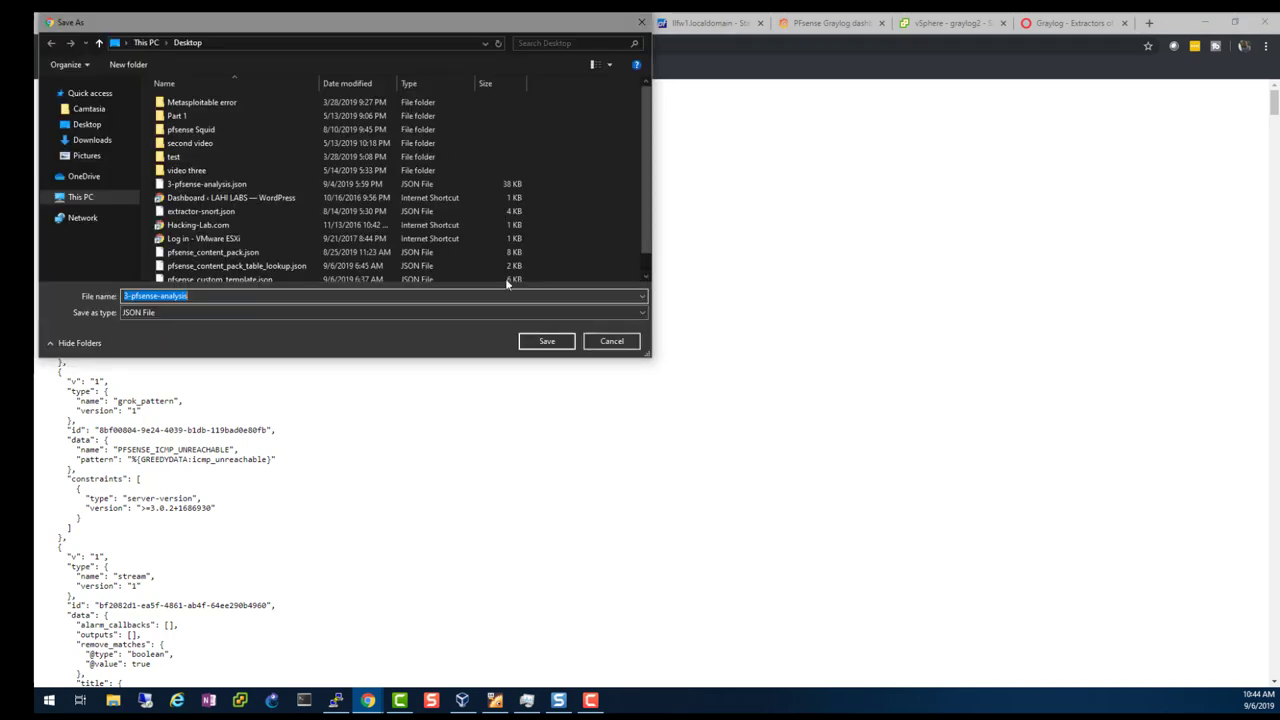
click(92, 127)
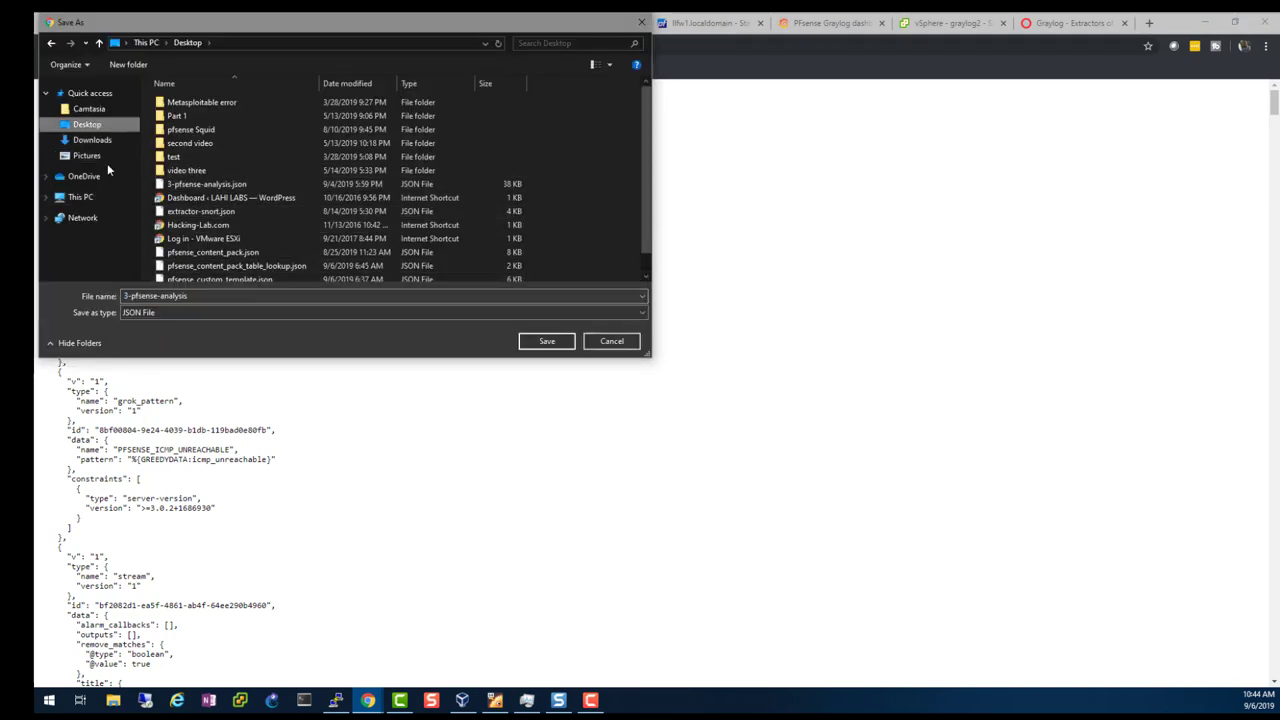
click(543, 342)
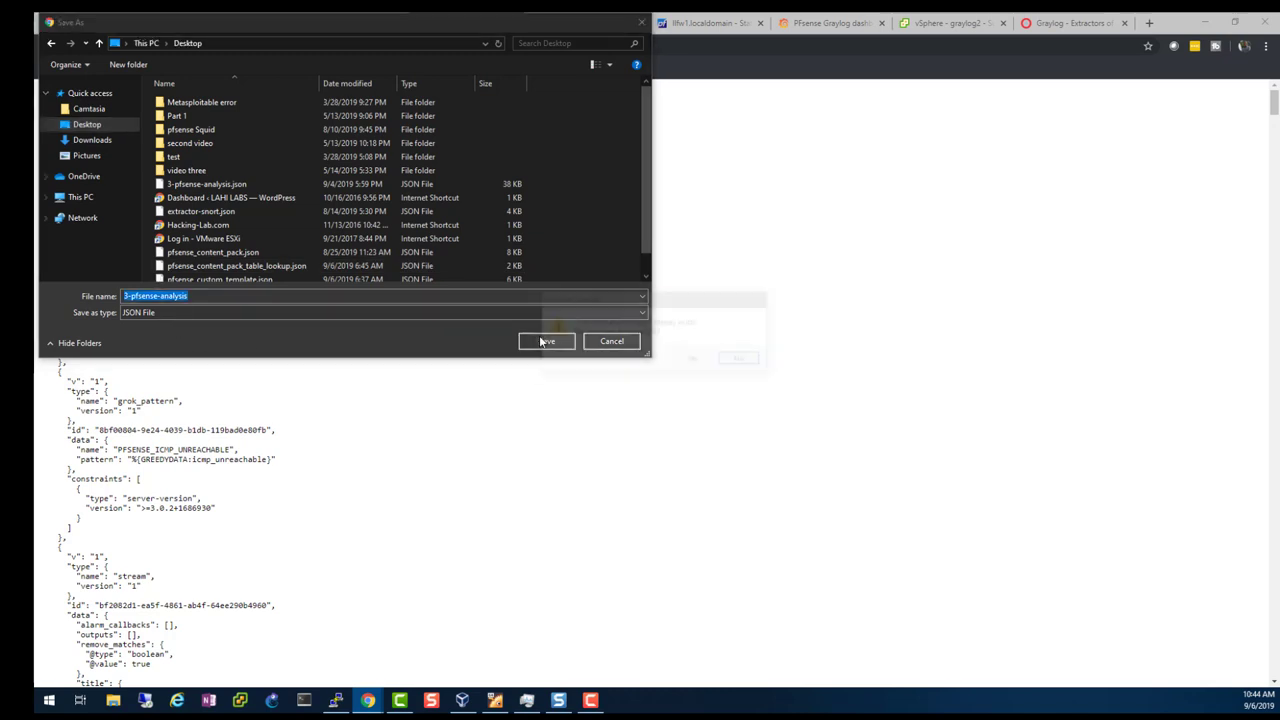
click(682, 360)
click(1070, 23)
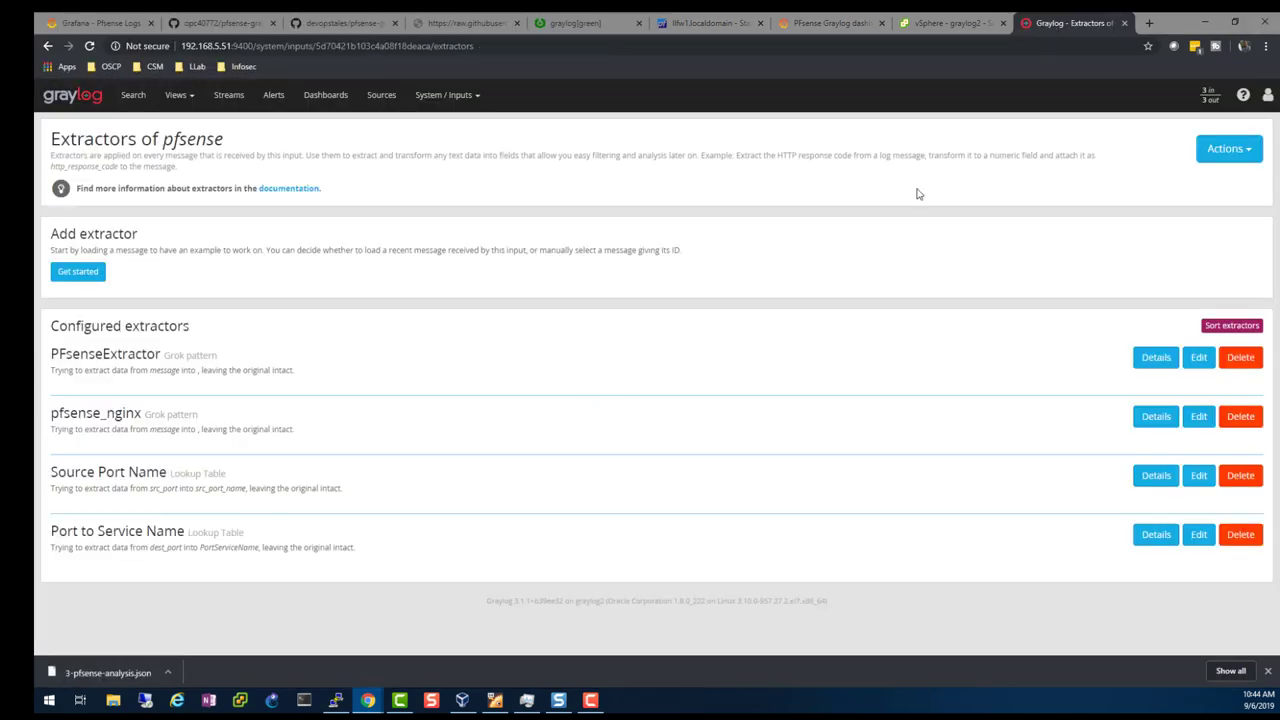
- Go to Graylog's Content packs page under System
click(474, 97)
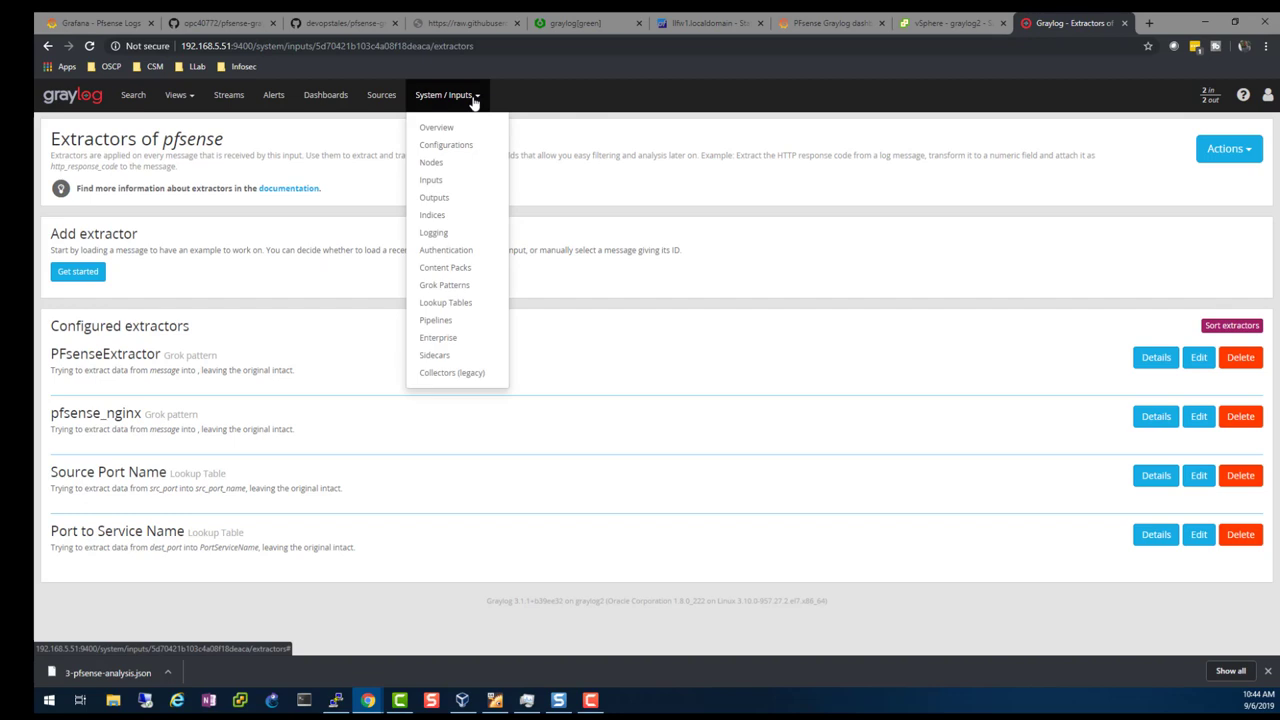
click(433, 180)
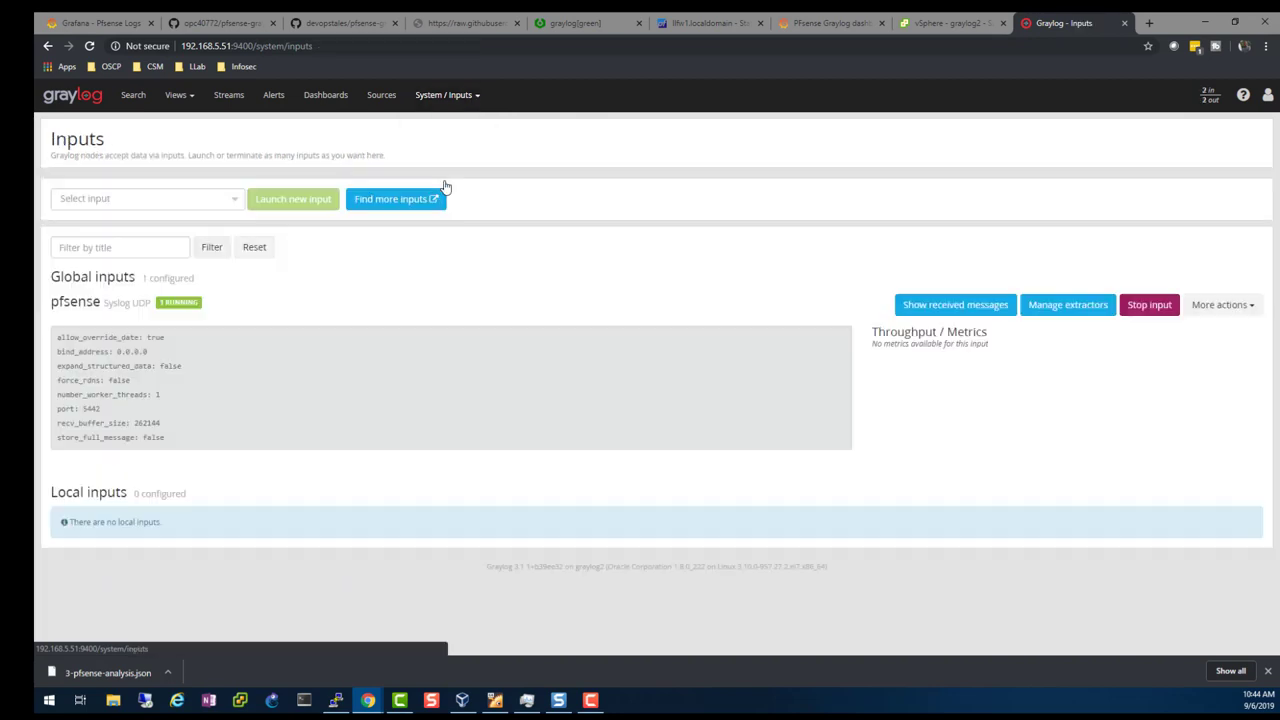
click(474, 97)
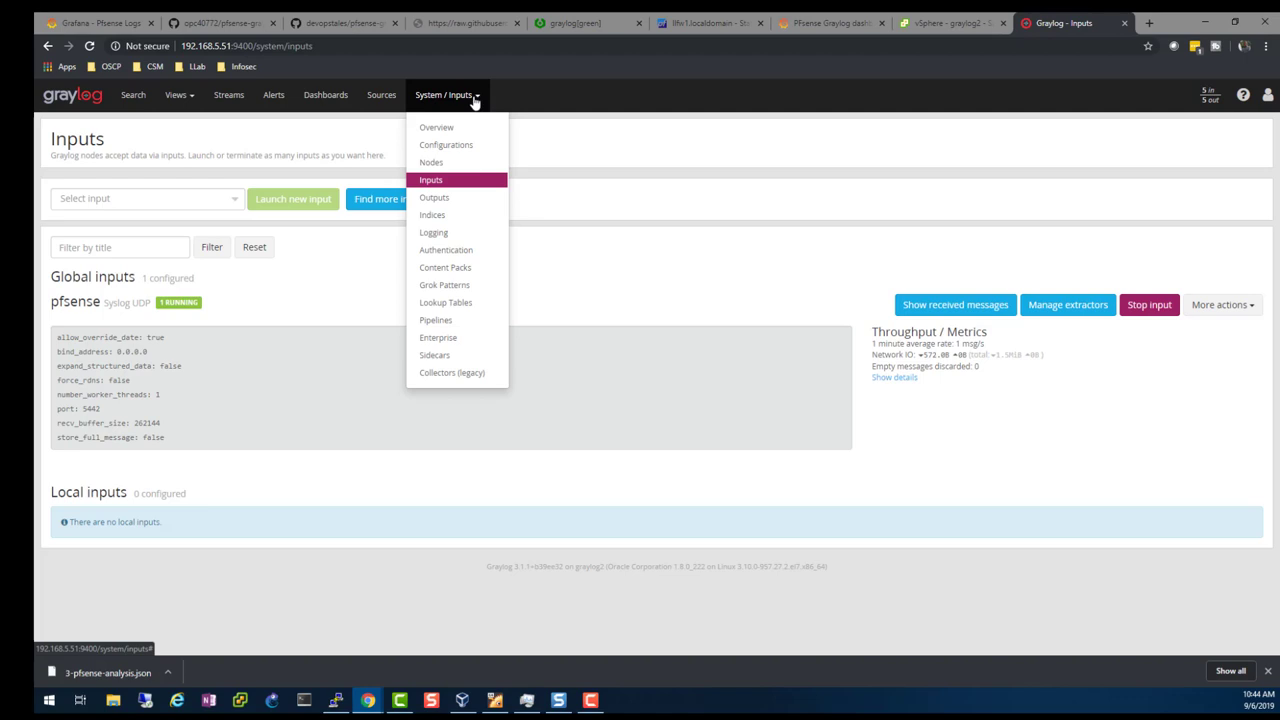
click(447, 268)
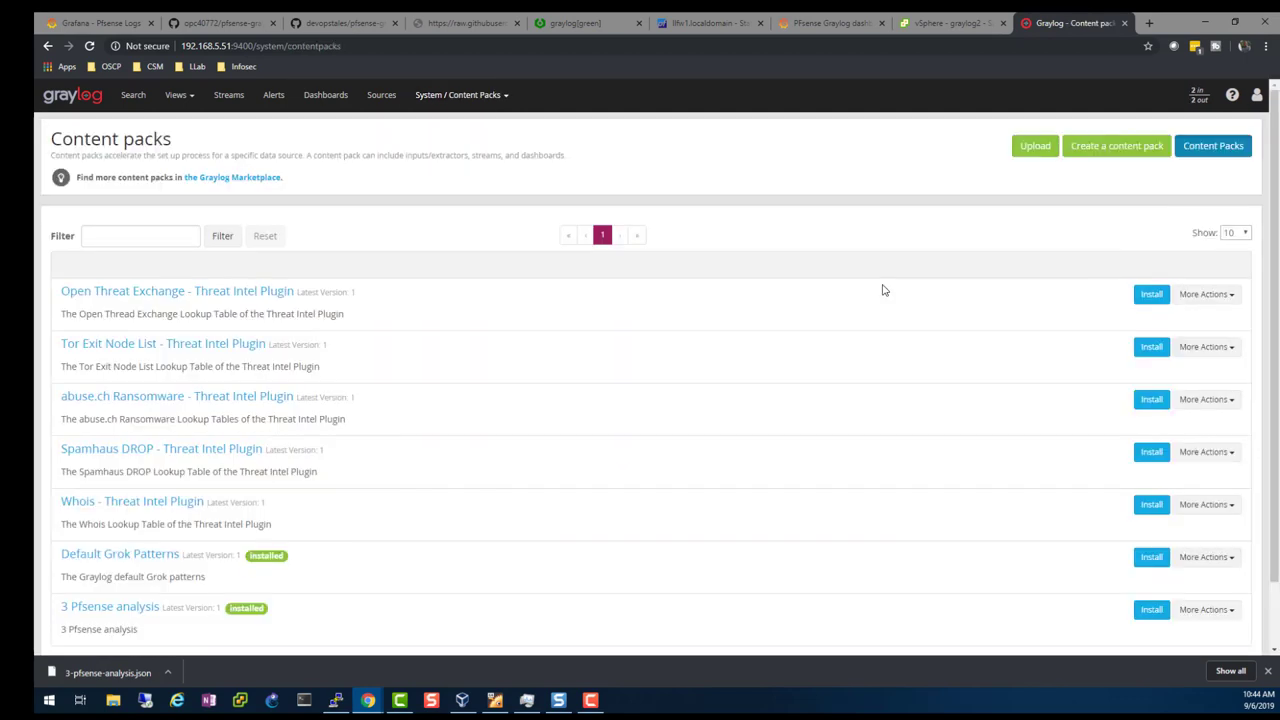
- Upload 3-pfsense-analysis.json from the Desktop as a new content pack
click(1035, 152)
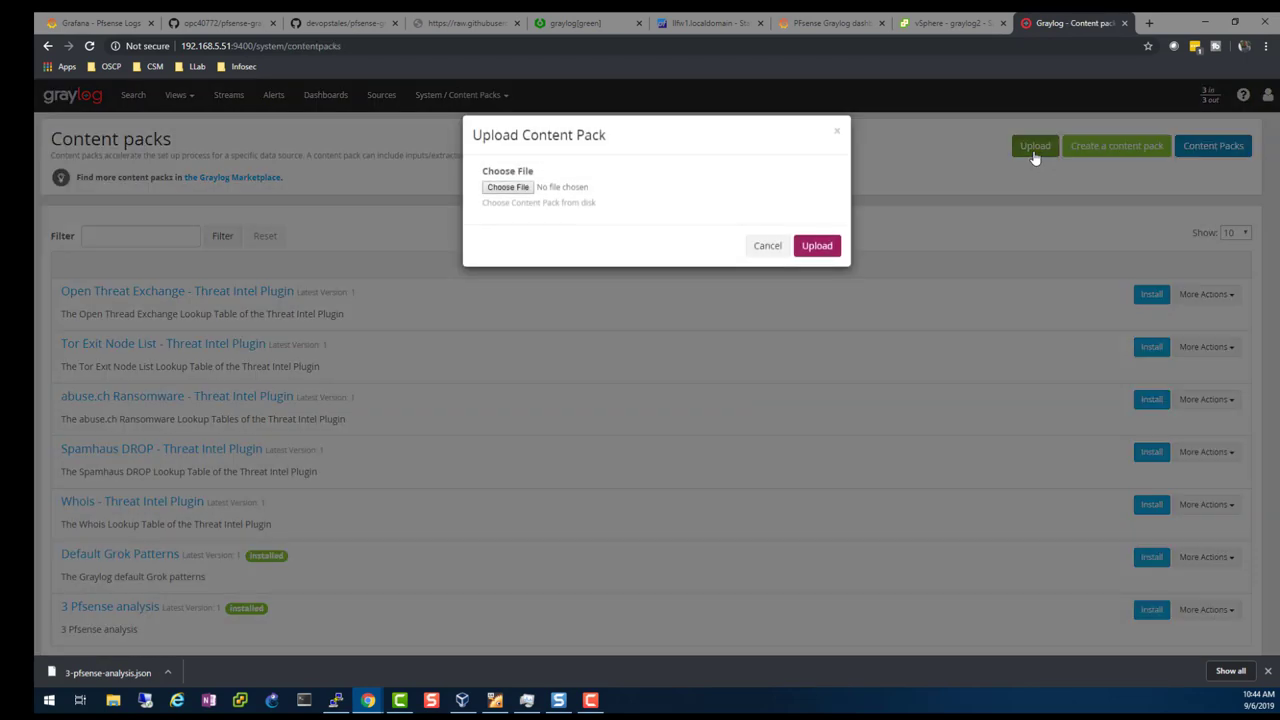
click(514, 192)
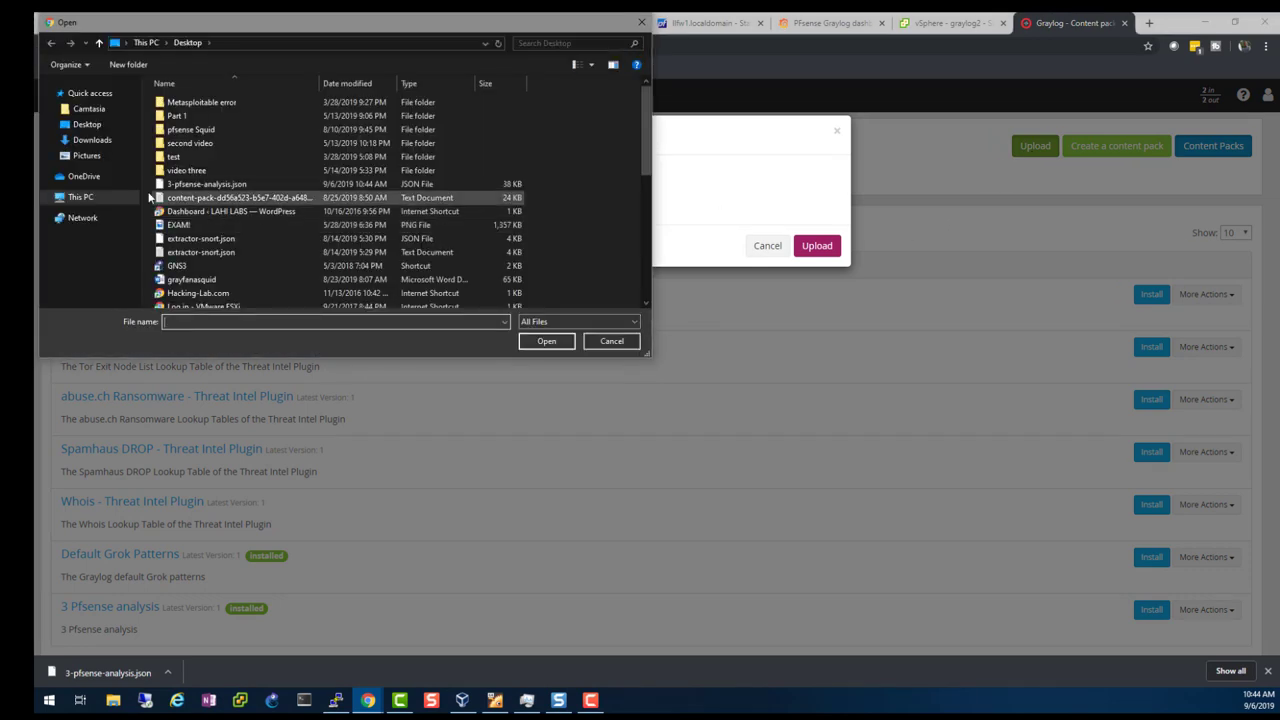
click(87, 124)
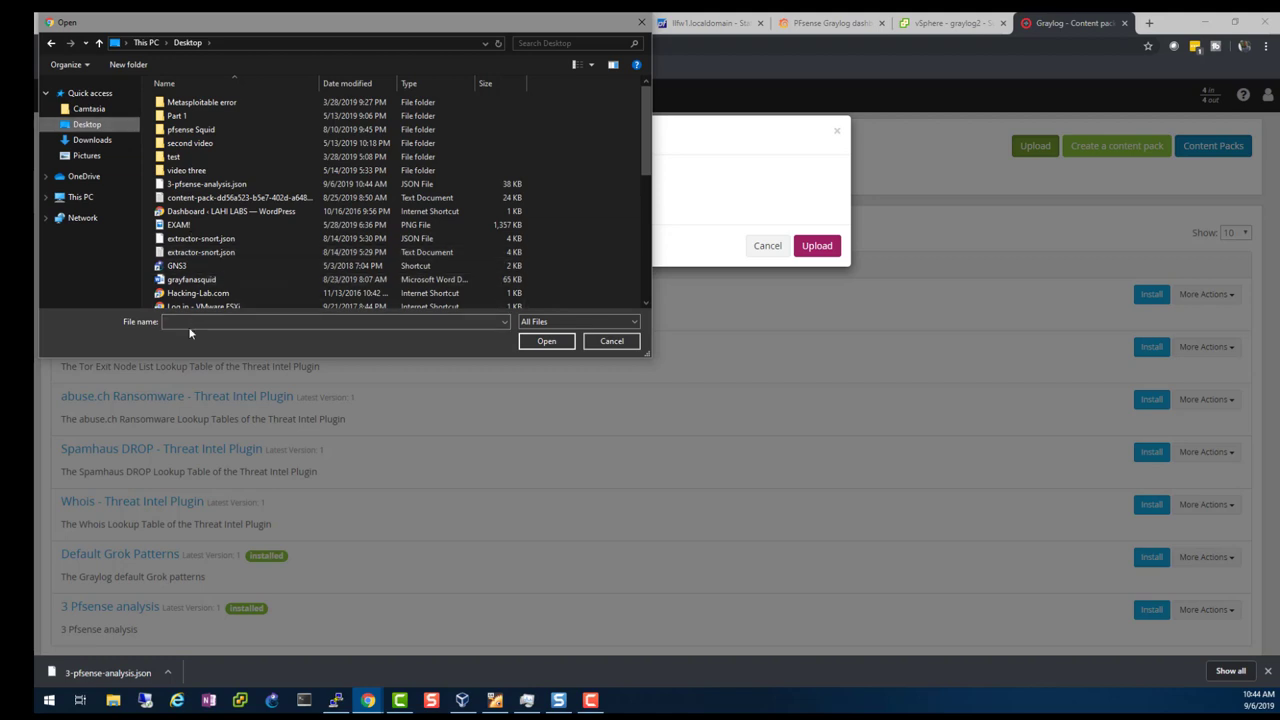
text(3)
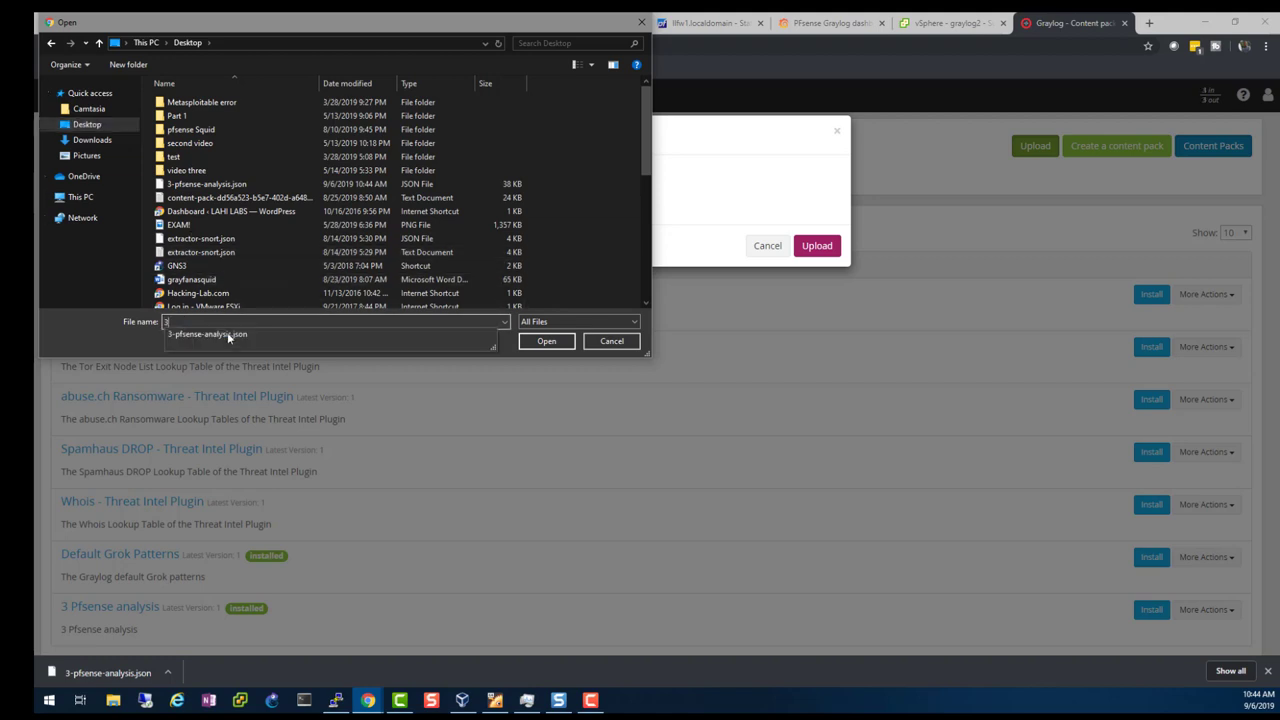
click(218, 337)
click(547, 342)
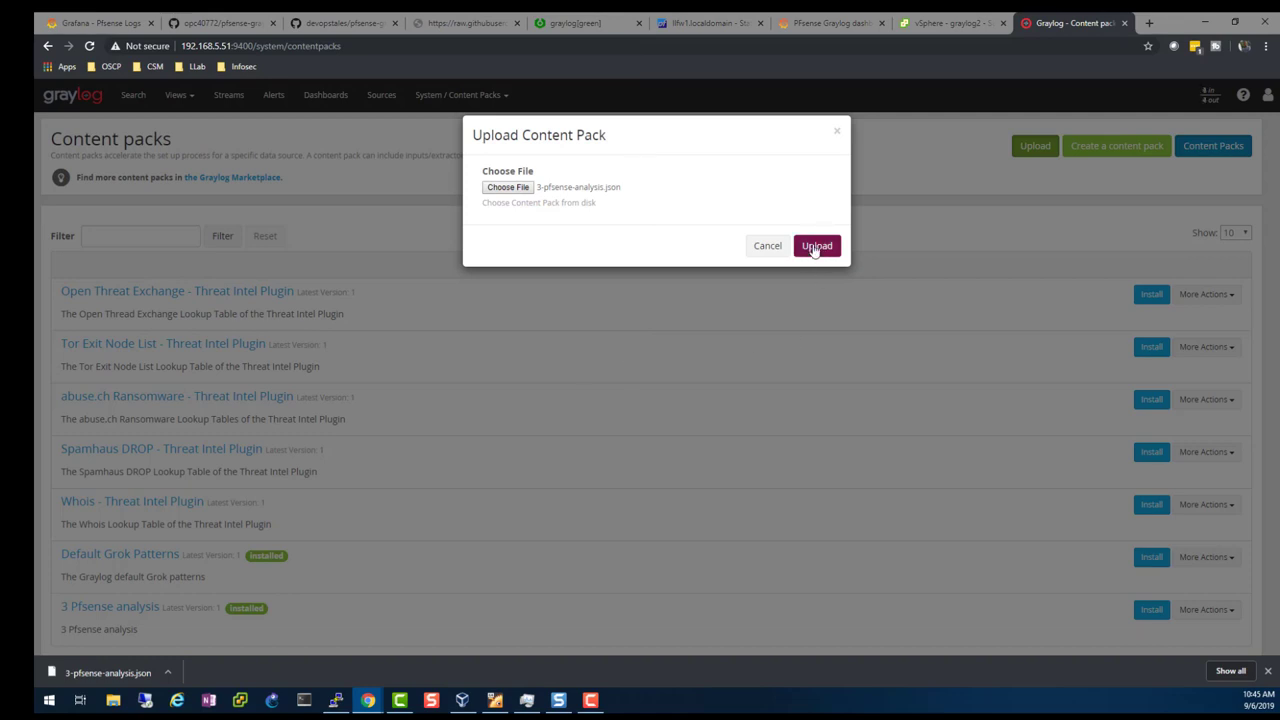
click(767, 246)
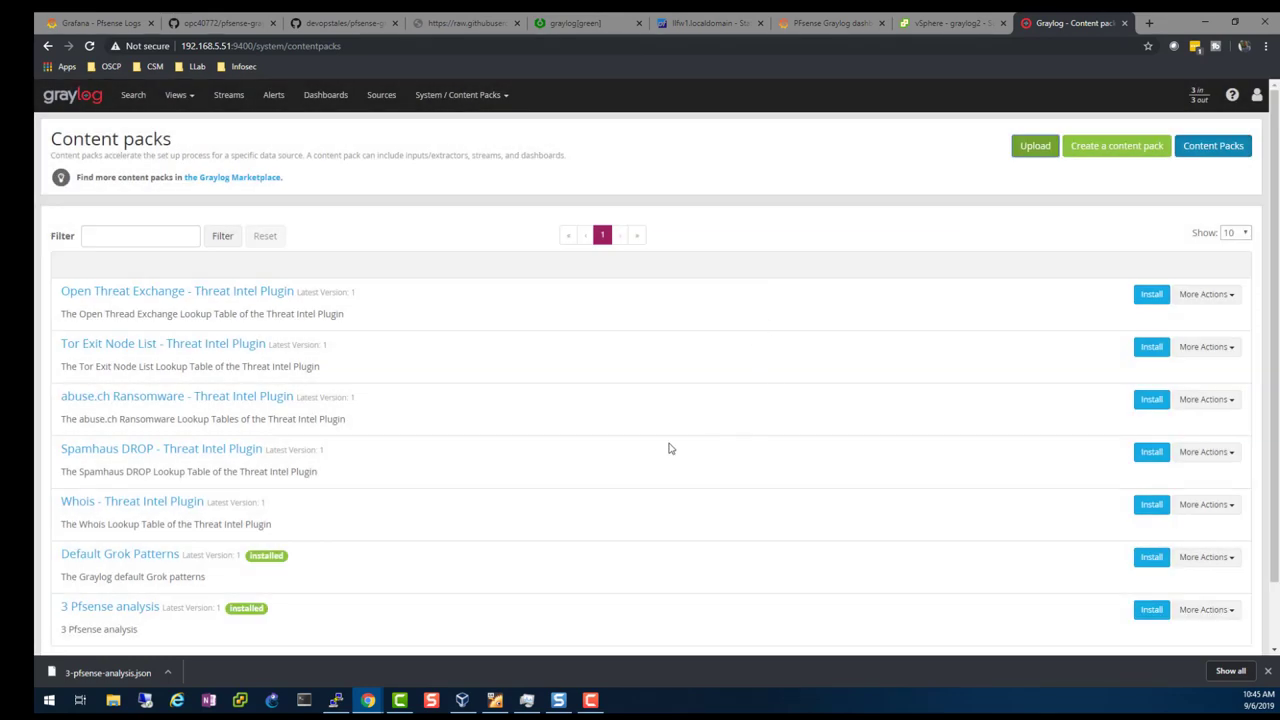
- Install the 3 Pfsense analysis content pack, check its details, then return to its raw JSON
scroll(670, 443, down, 1)
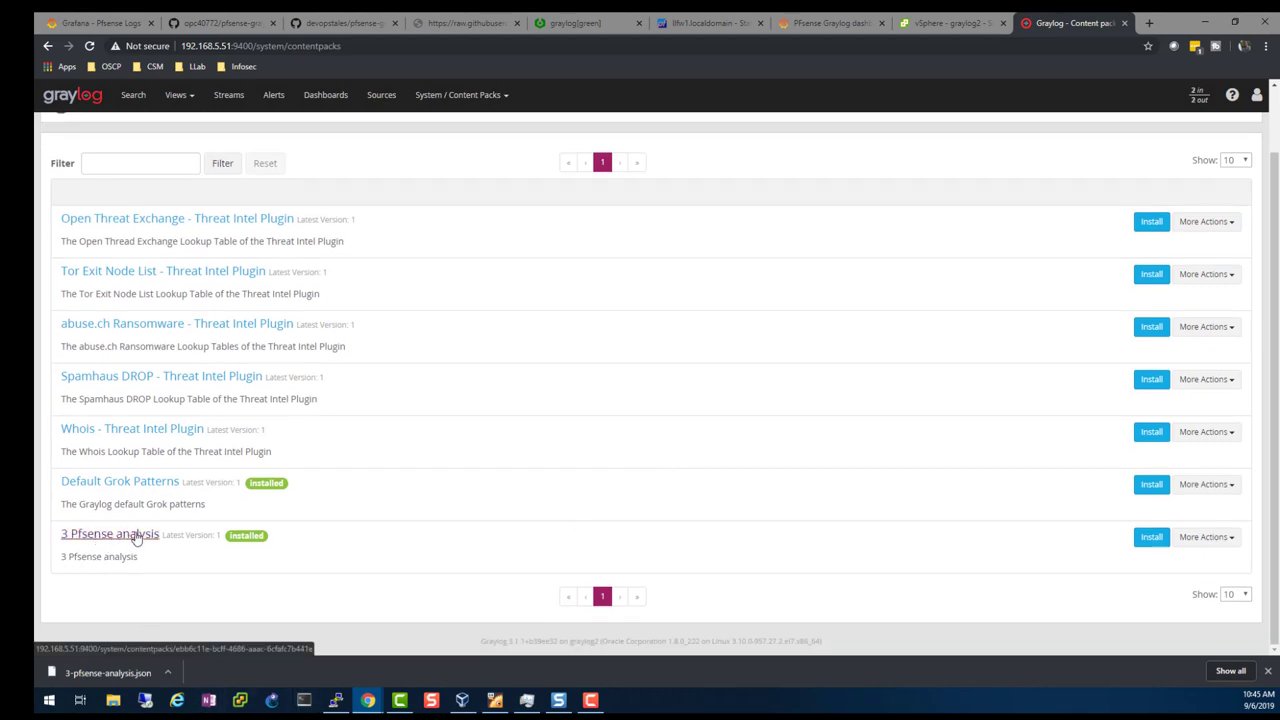
click(1153, 542)
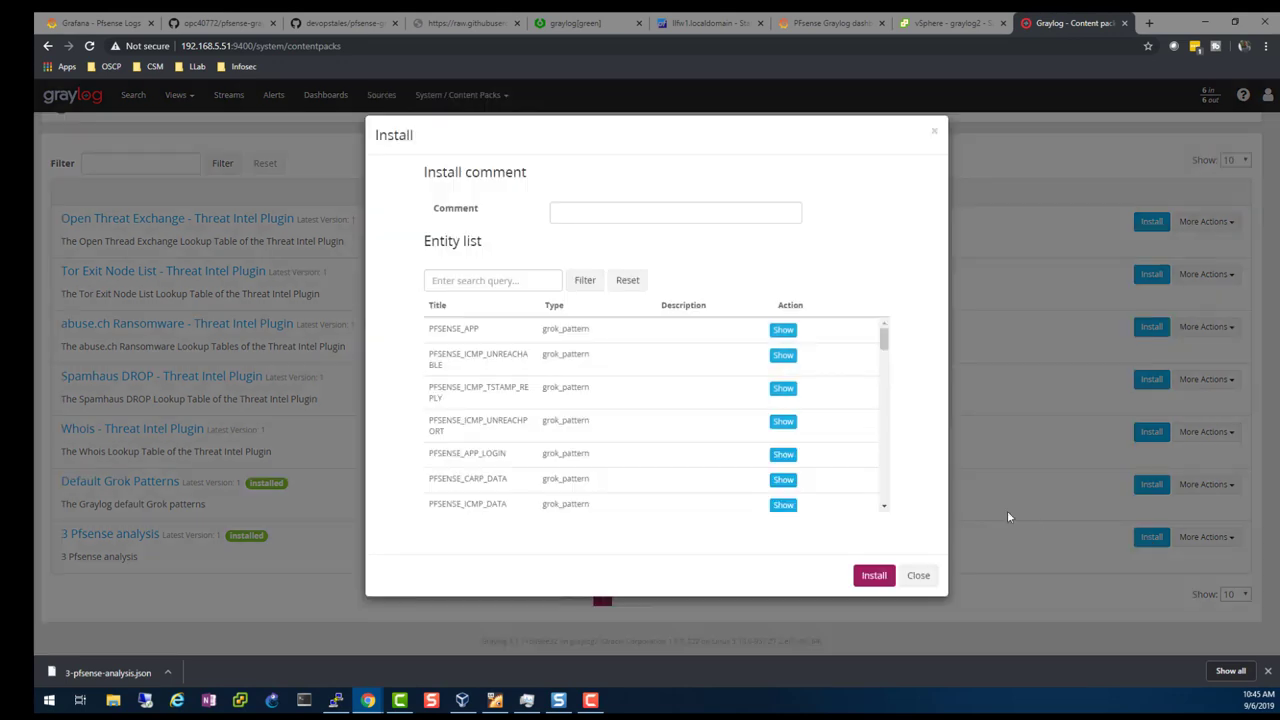
click(918, 576)
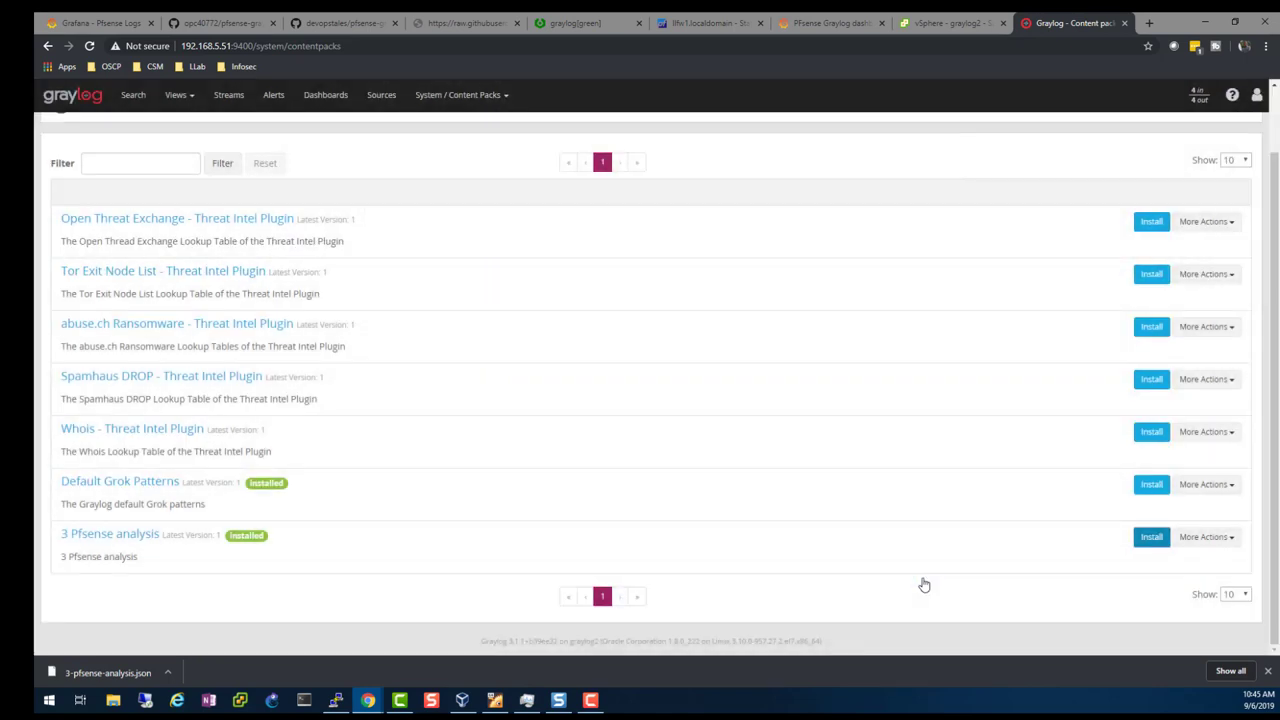
click(112, 541)
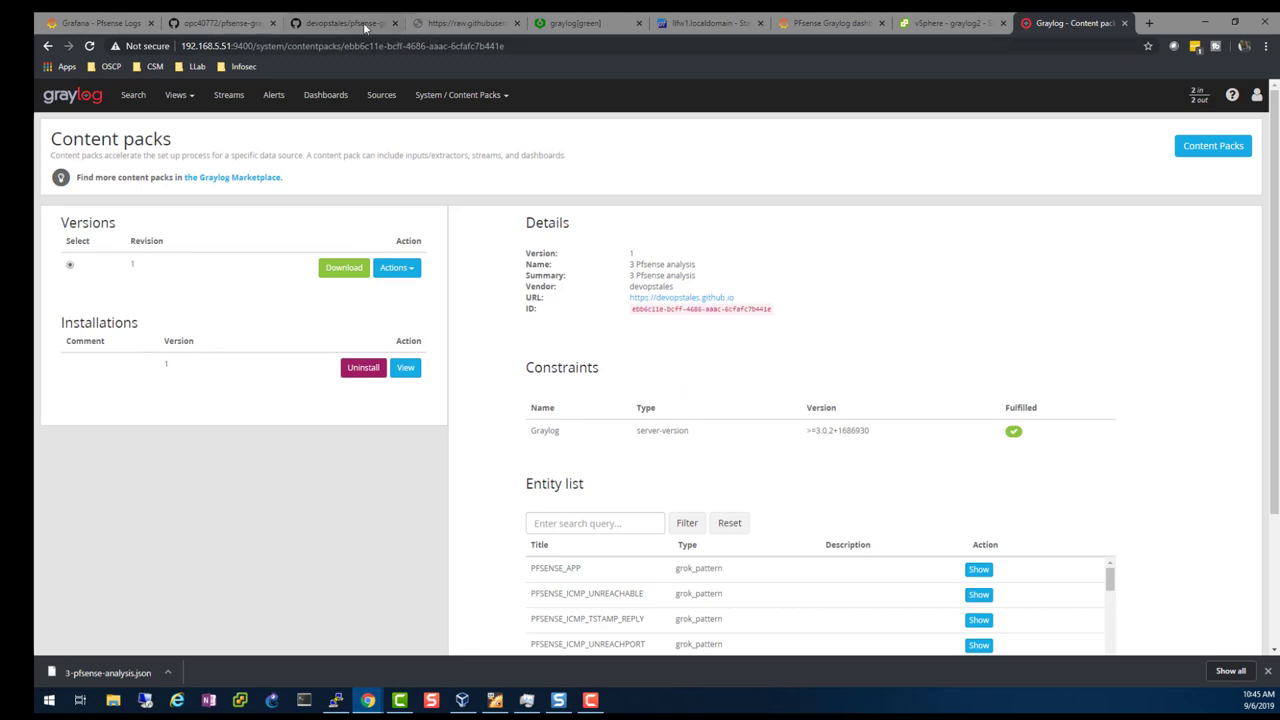
click(480, 25)
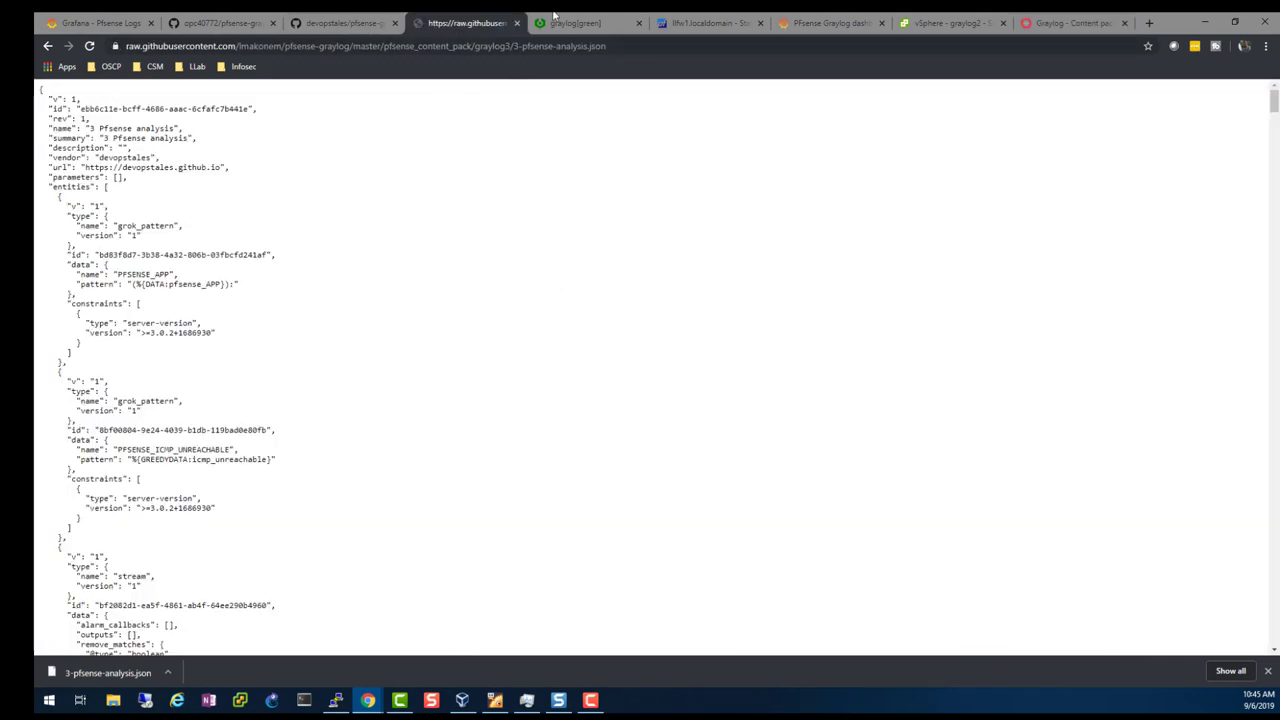
- Read the pfsense-graylog README down to Streams, then go back to the 3 Pfsense analysis details
click(47, 46)
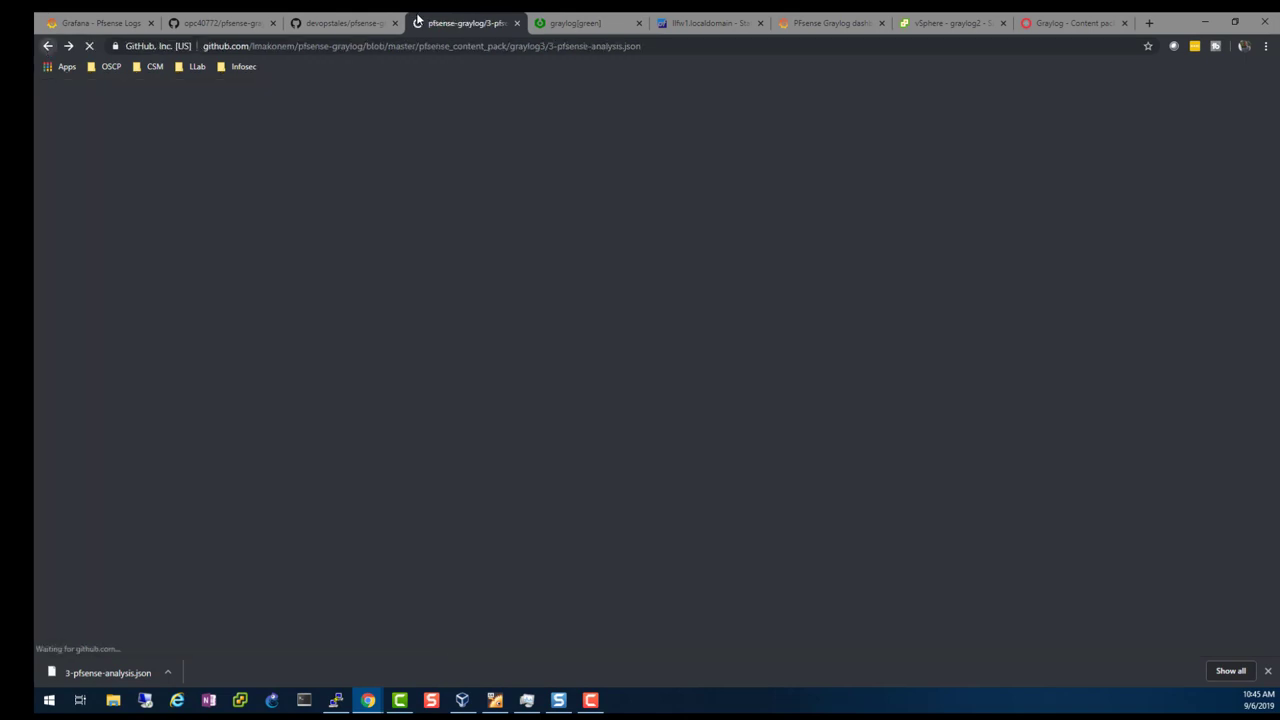
click(340, 22)
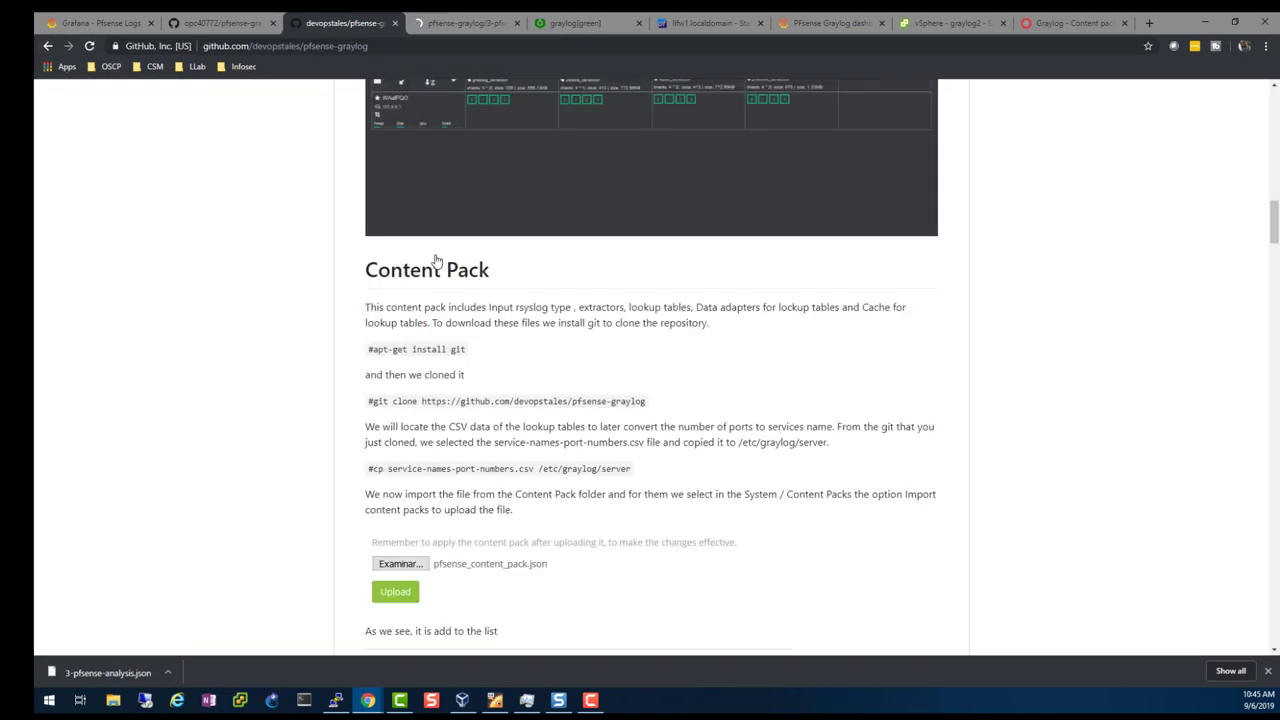
scroll(478, 476, down, 2)
scroll(478, 476, down, 1)
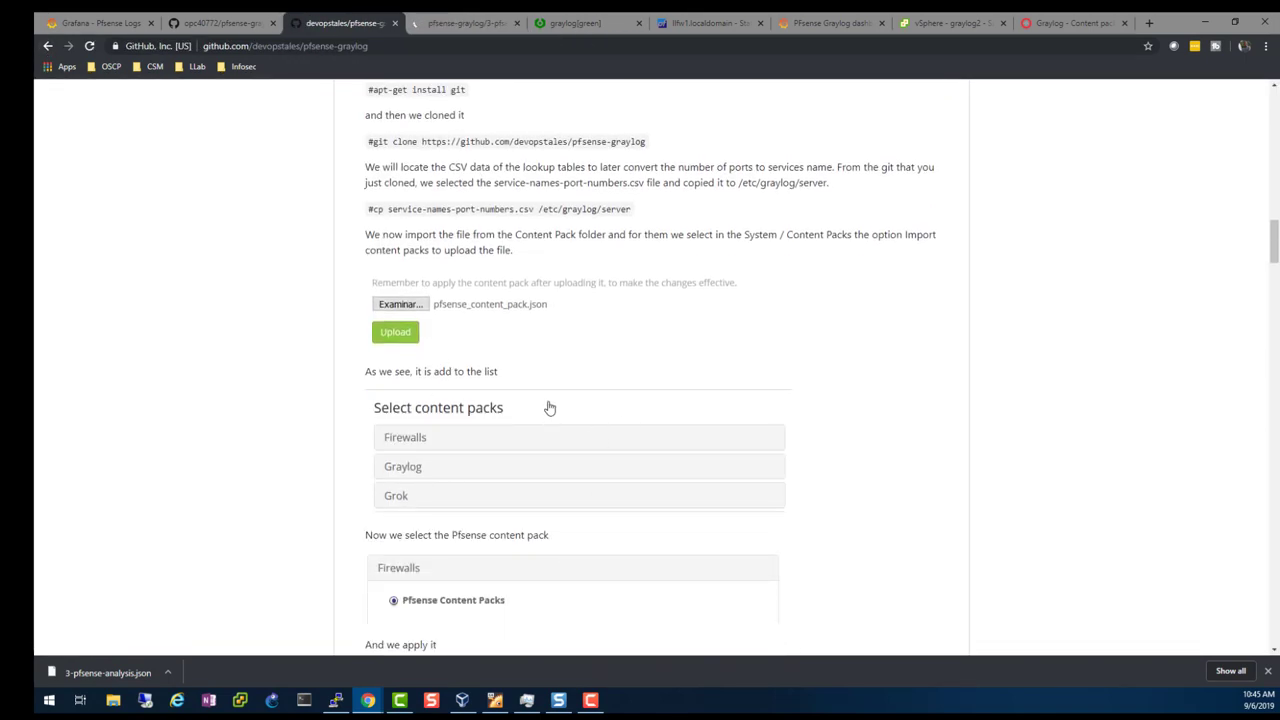
scroll(530, 400, down, 3)
scroll(520, 420, down, 4)
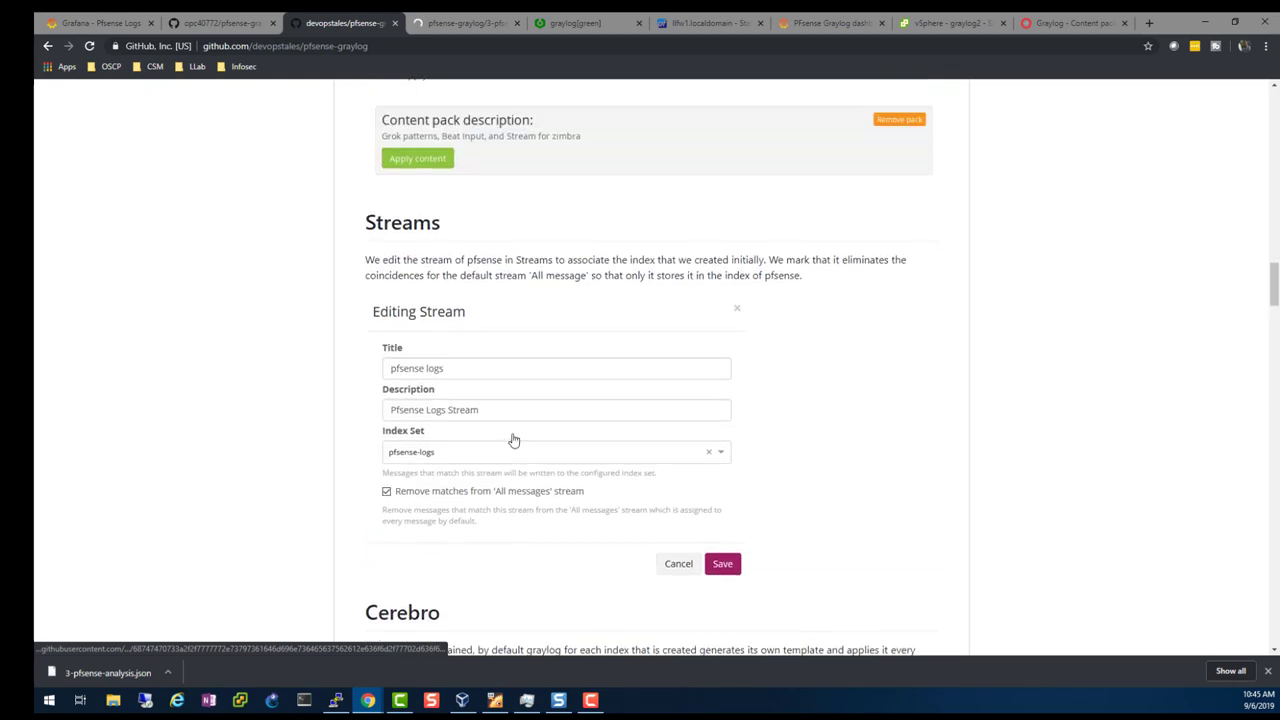
scroll(514, 437, up, 1)
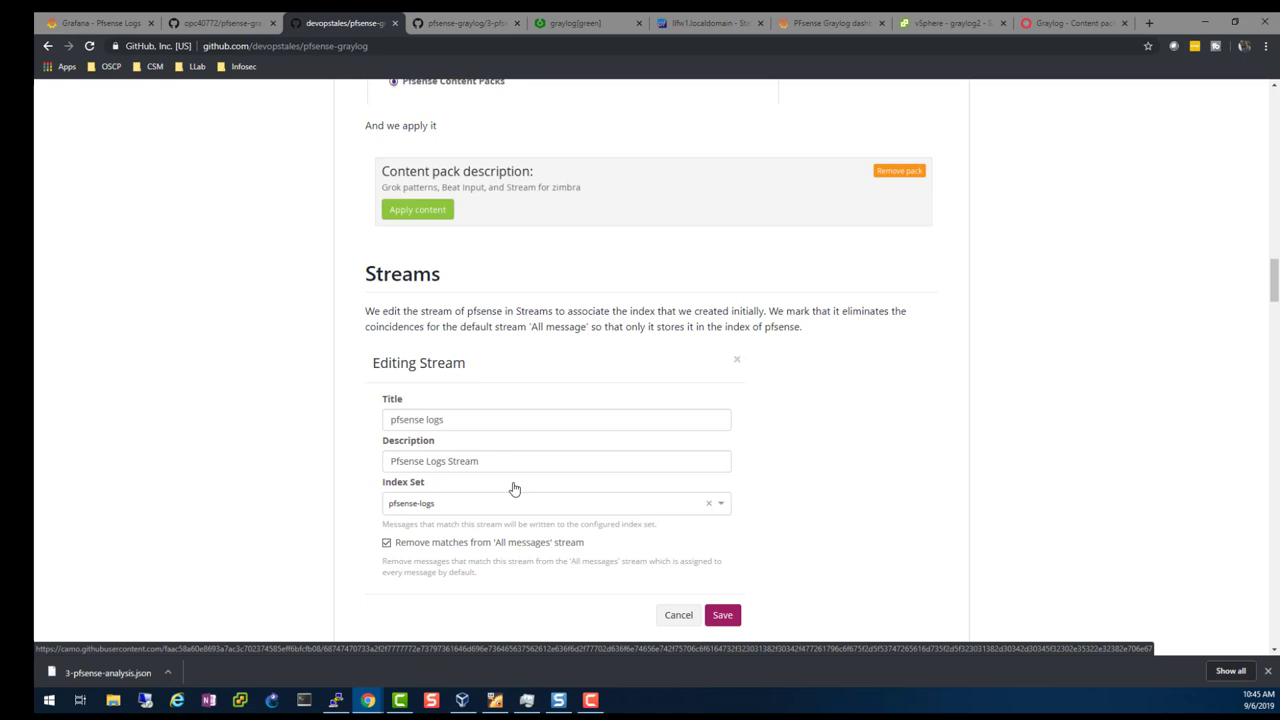
click(1060, 22)
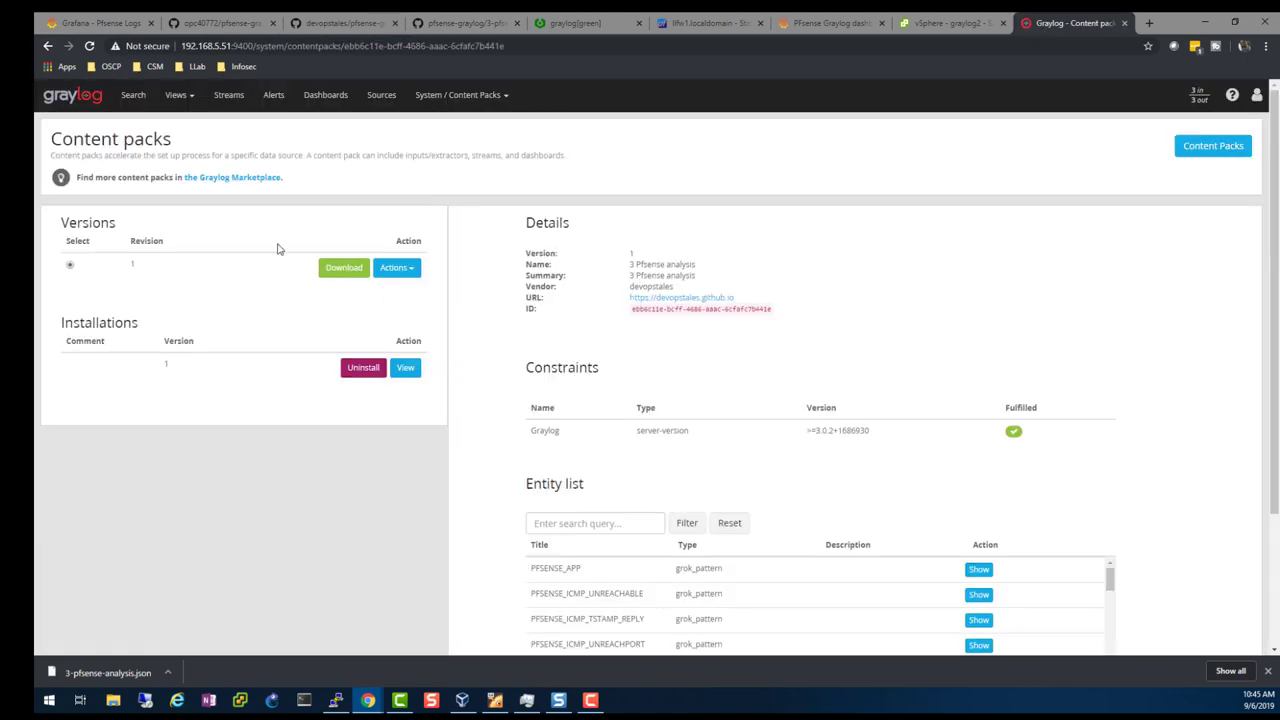
- Edit and save the pfsense stream rule requiring source to contain filterlog
click(222, 95)
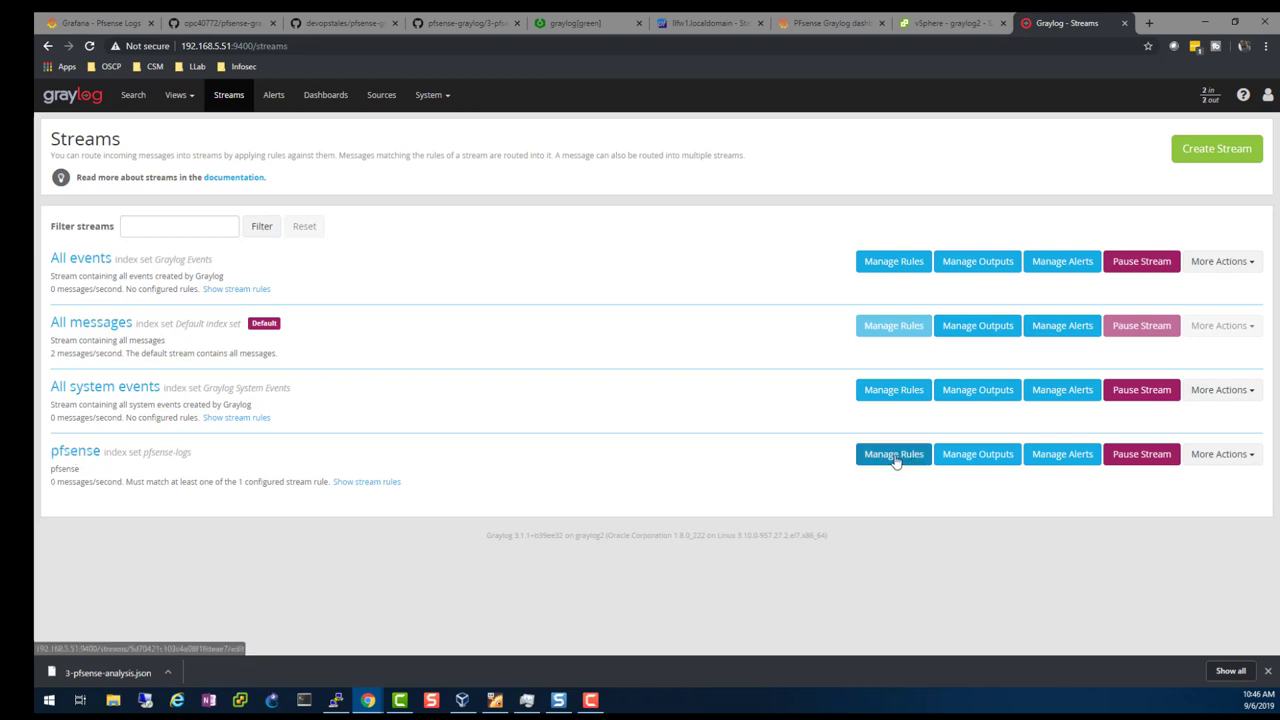
click(893, 456)
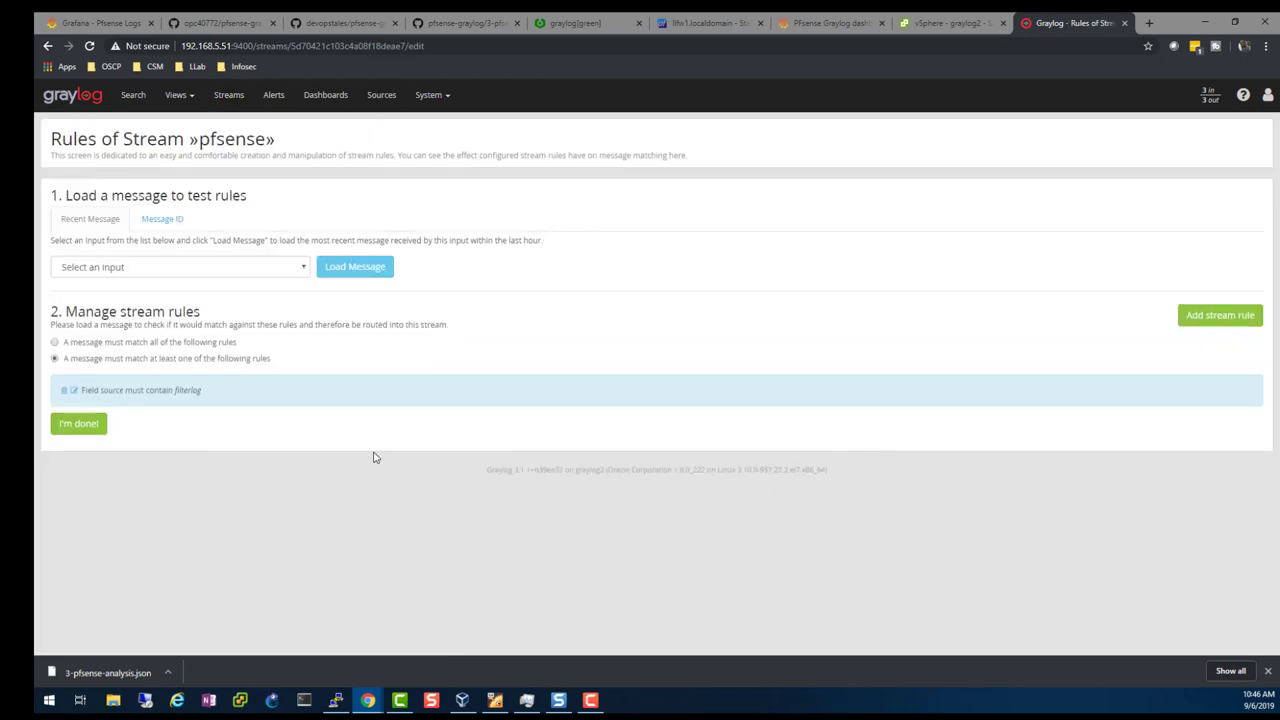
click(74, 391)
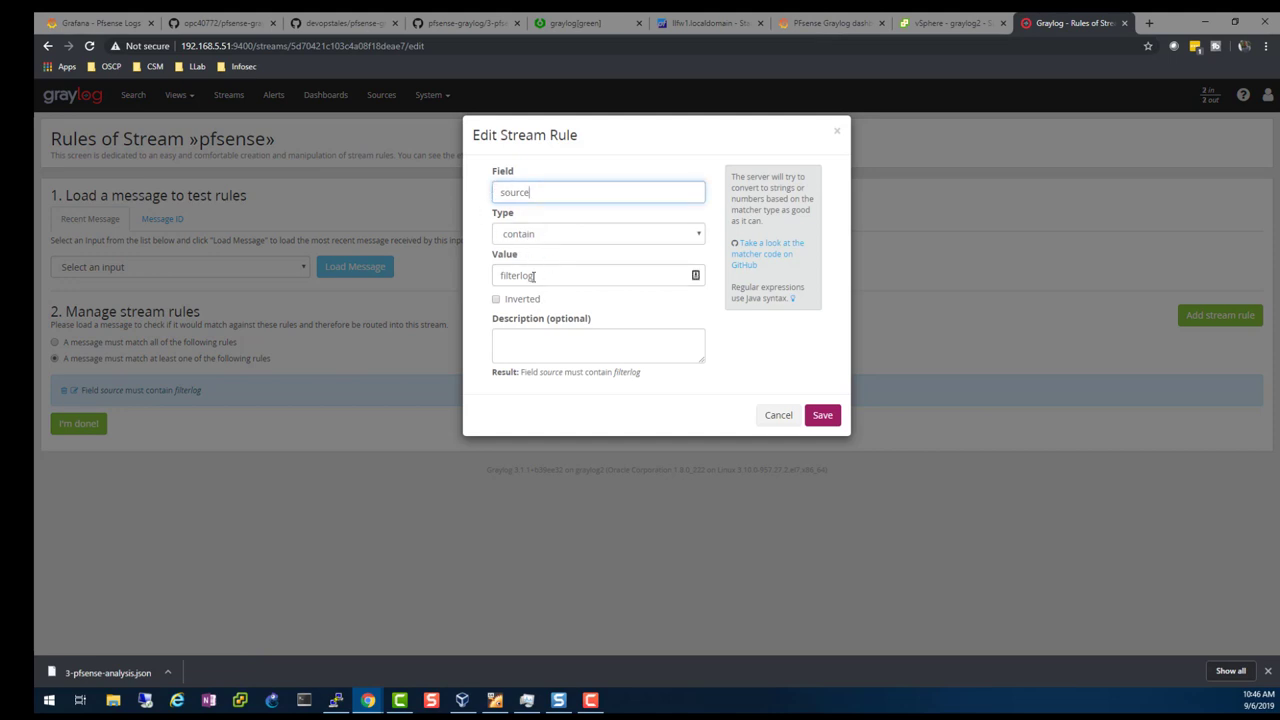
drag(535, 277, 487, 281)
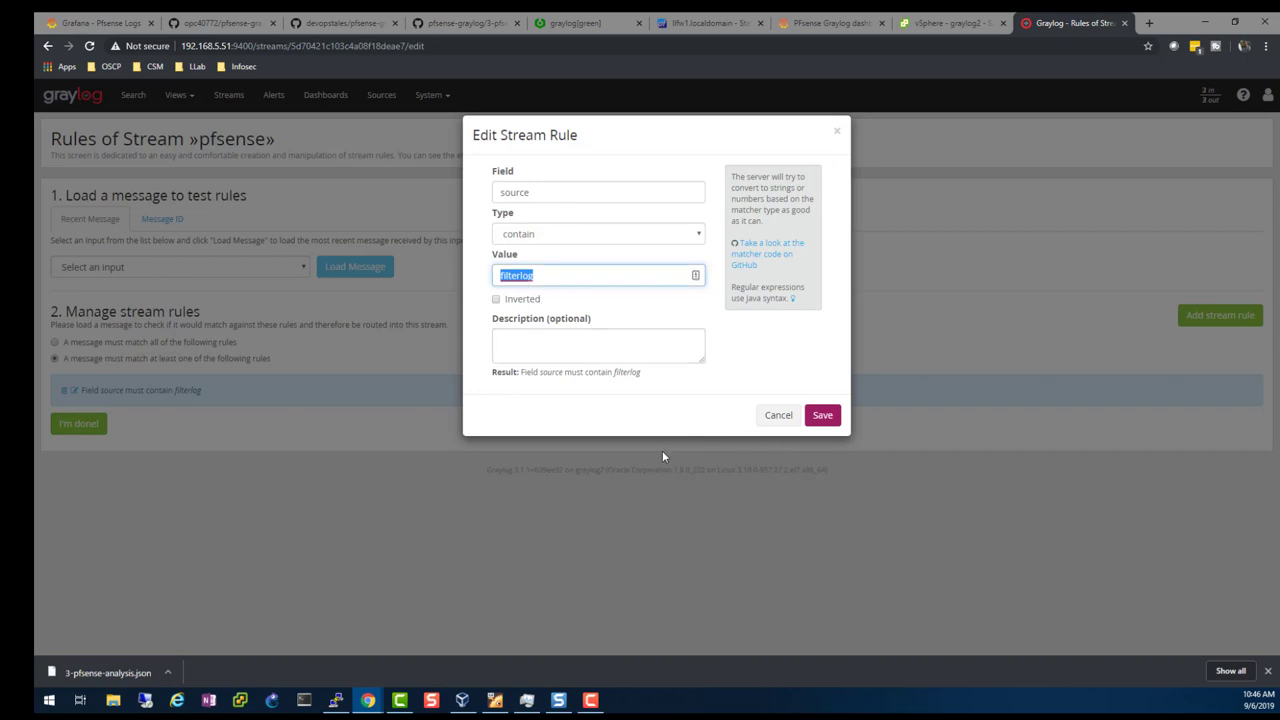
click(821, 415)
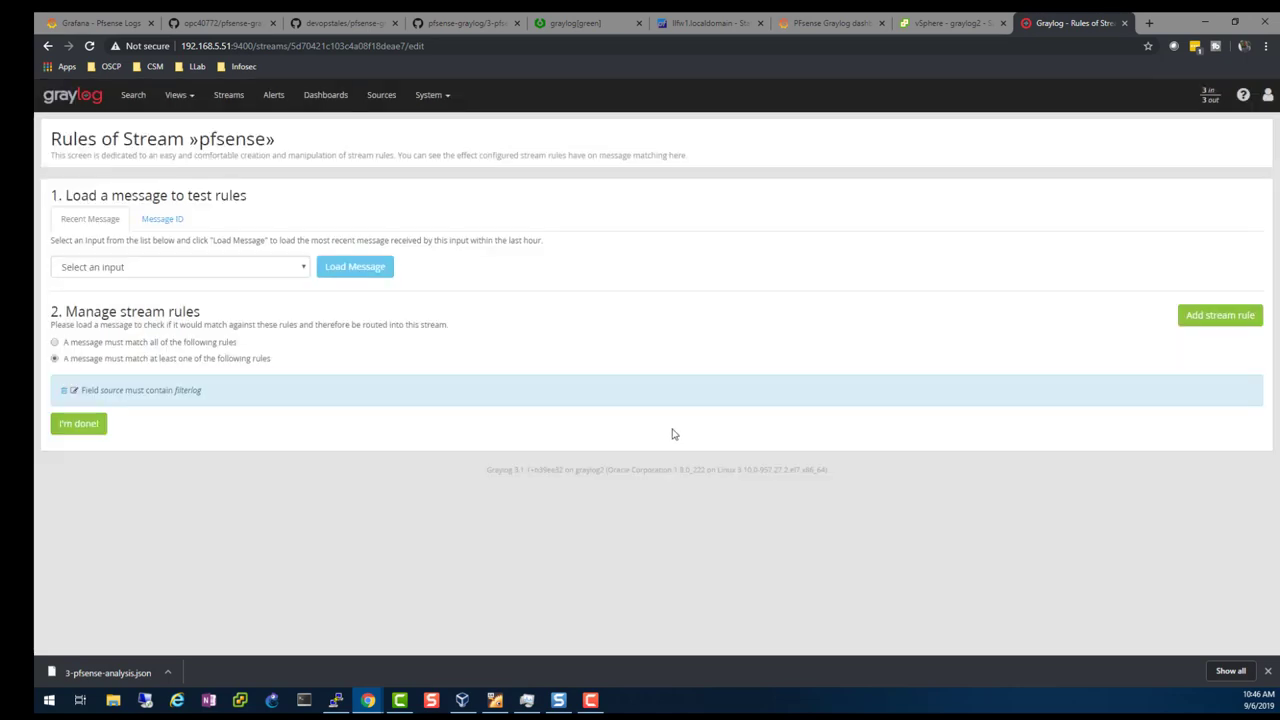
click(78, 424)
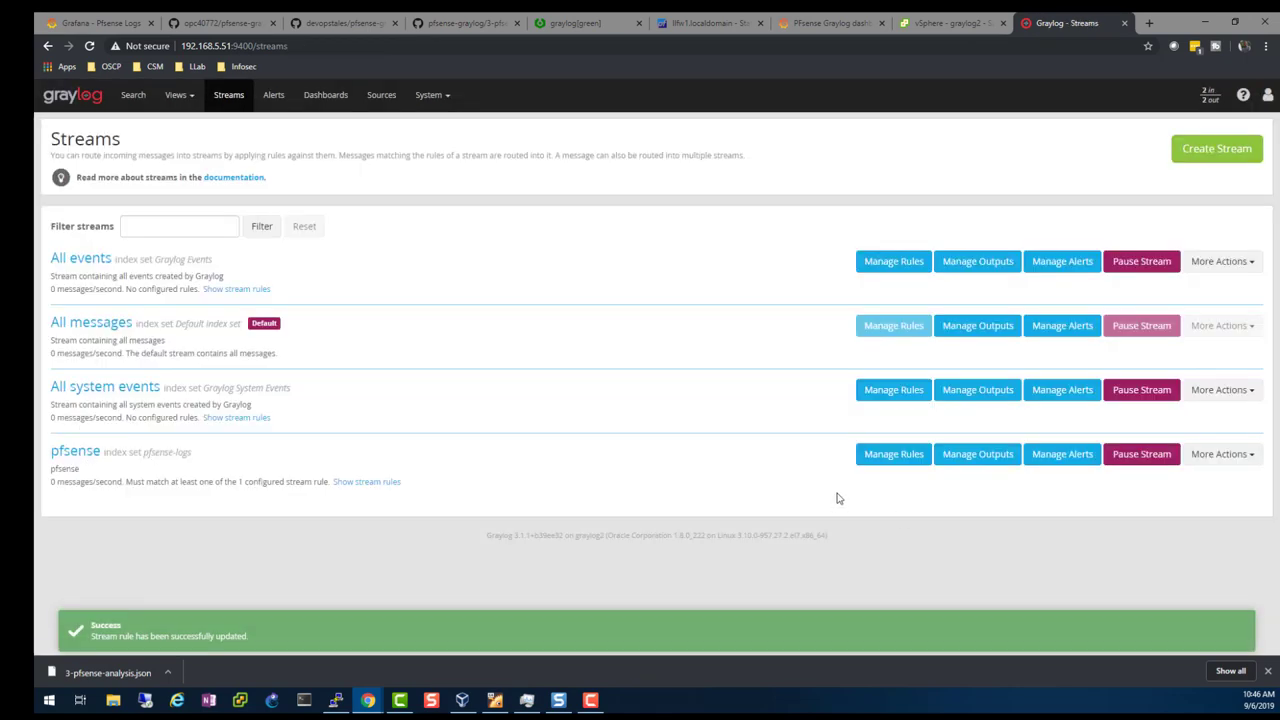
- Recheck the pfsense stream rules without adding a new rule, returning to the Streams list
click(916, 458)
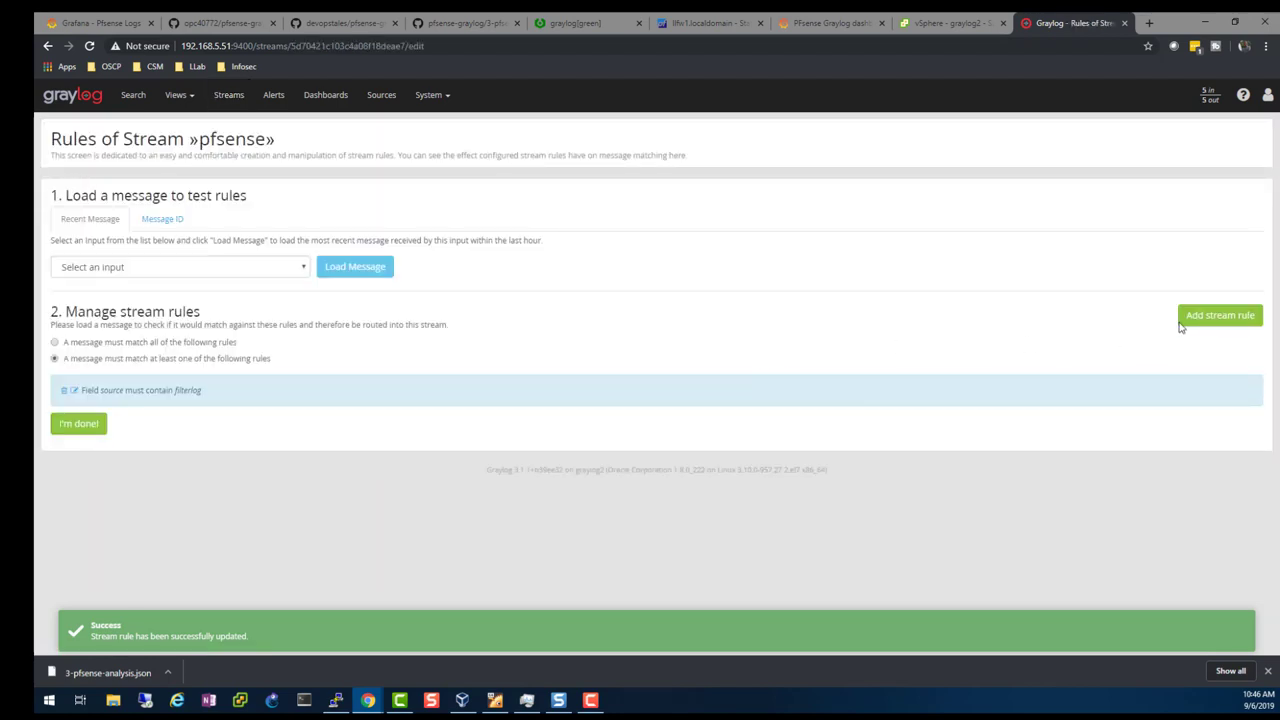
click(1205, 317)
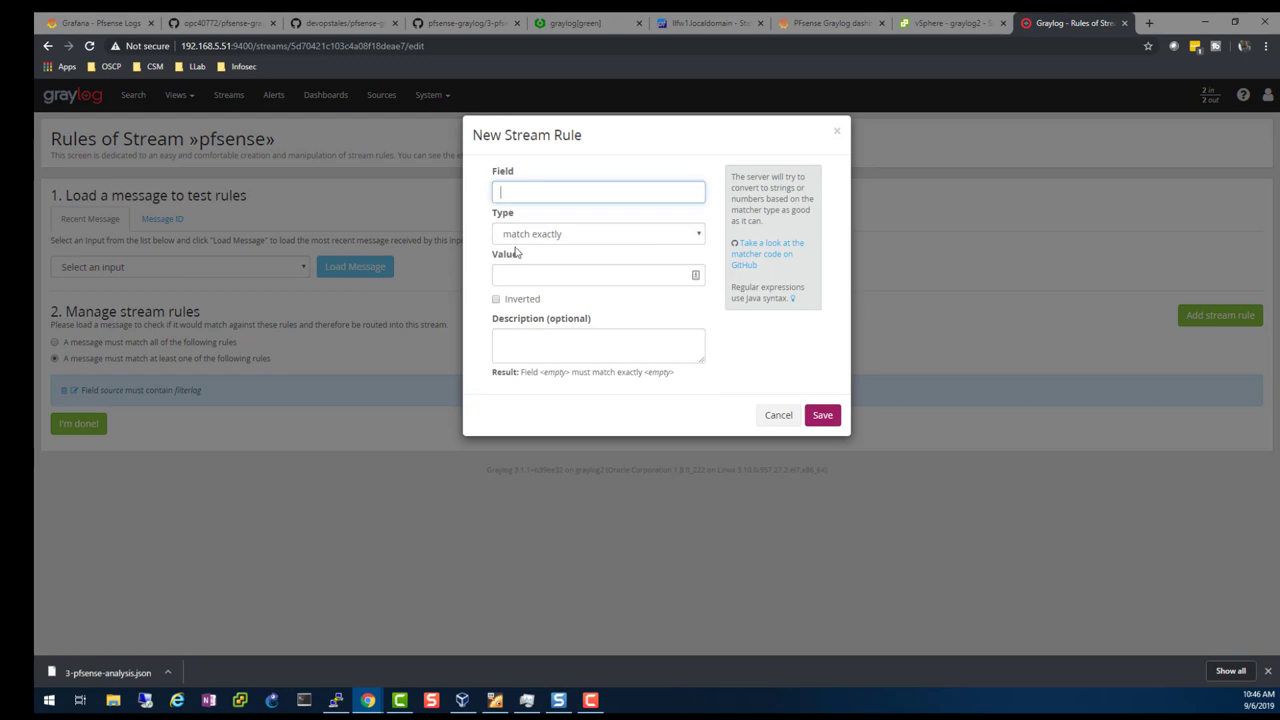
click(777, 415)
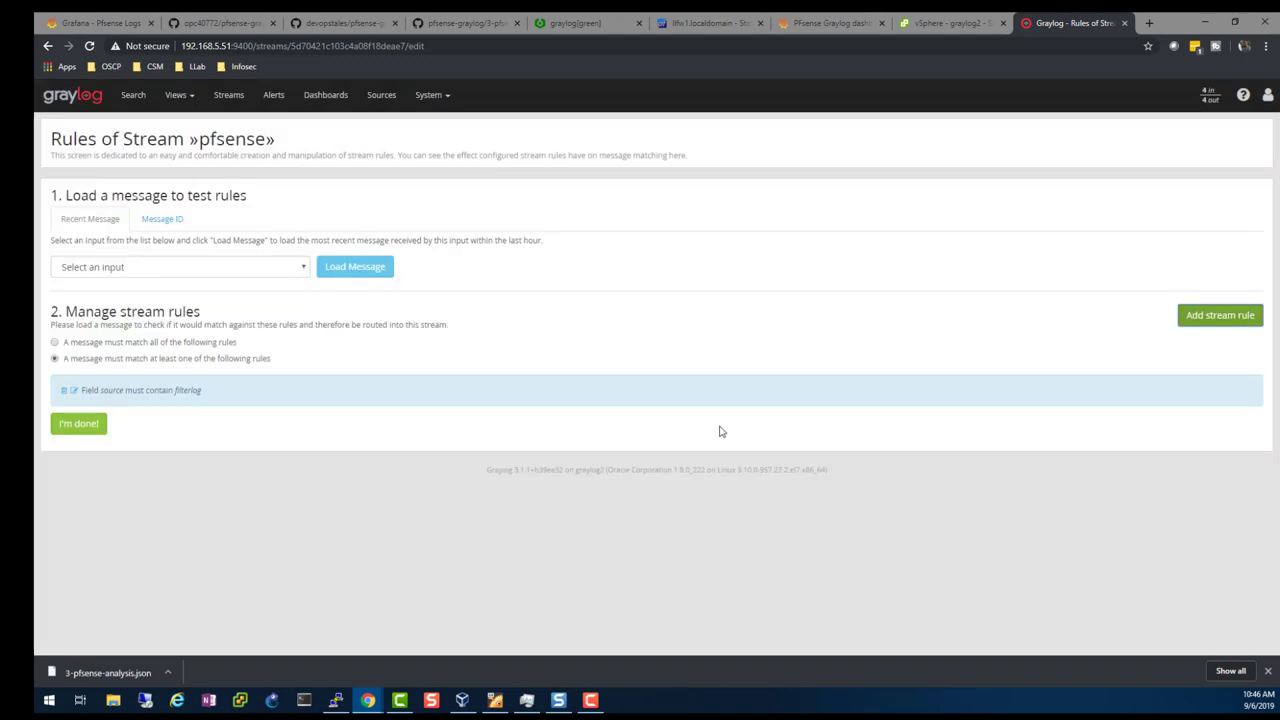
click(80, 424)
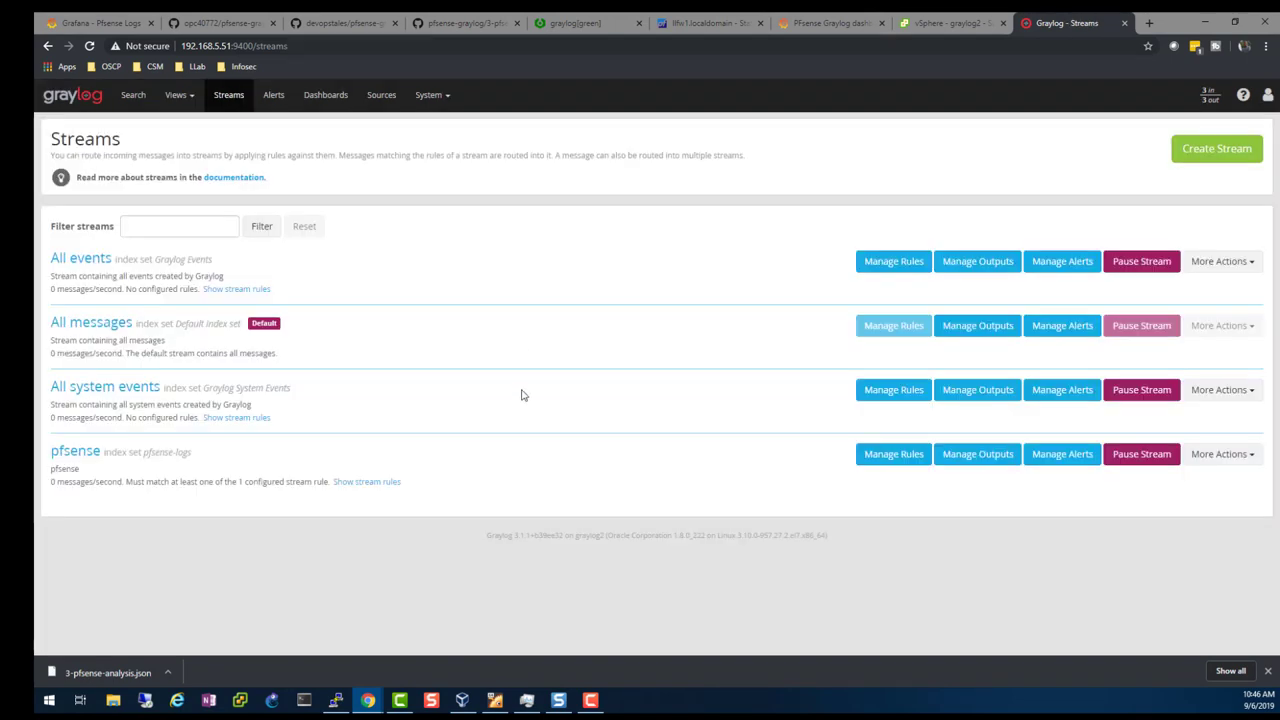
- Set the pfsense stream's index set to pfsense-logs, removing matches from All messages, and save
click(1249, 456)
click(1196, 479)
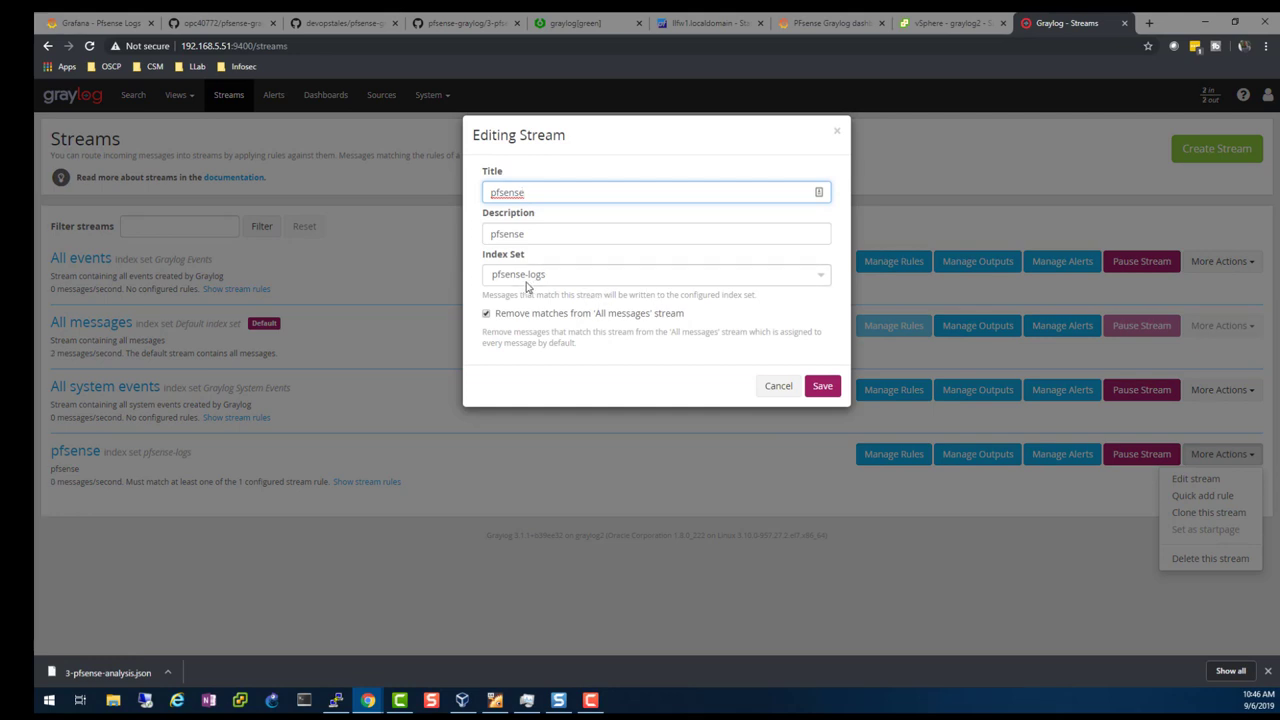
click(787, 279)
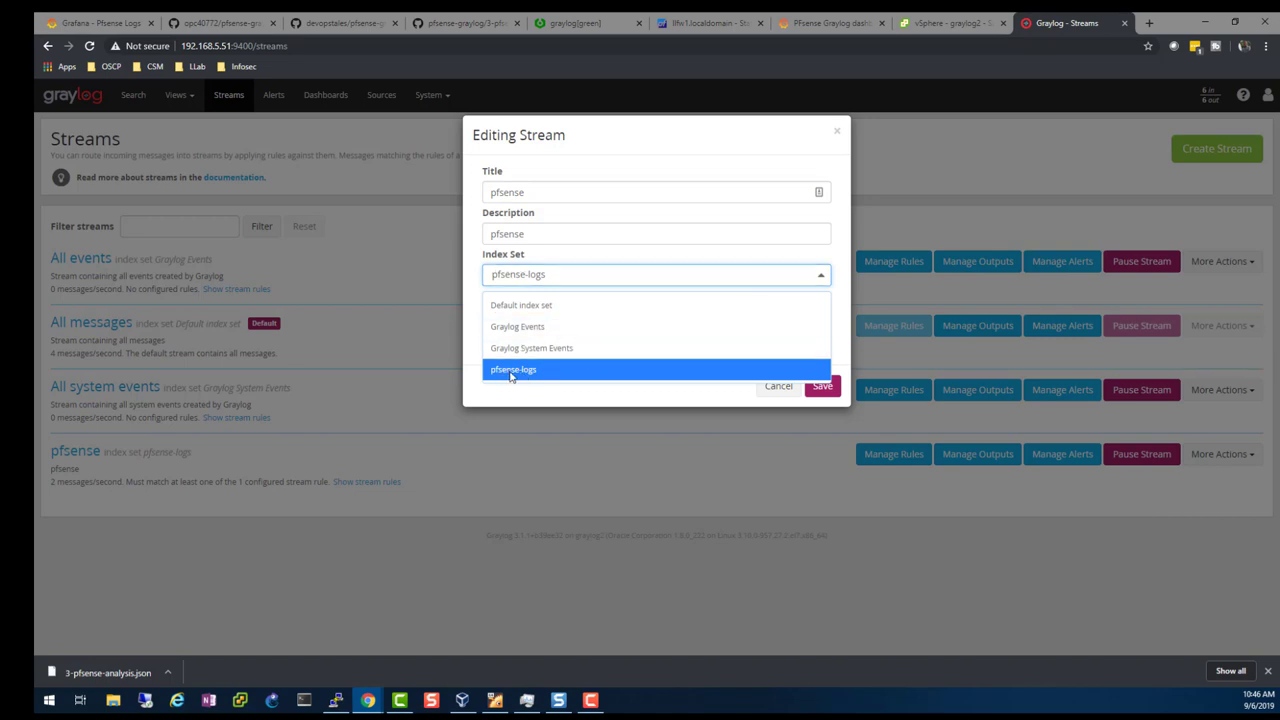
click(510, 370)
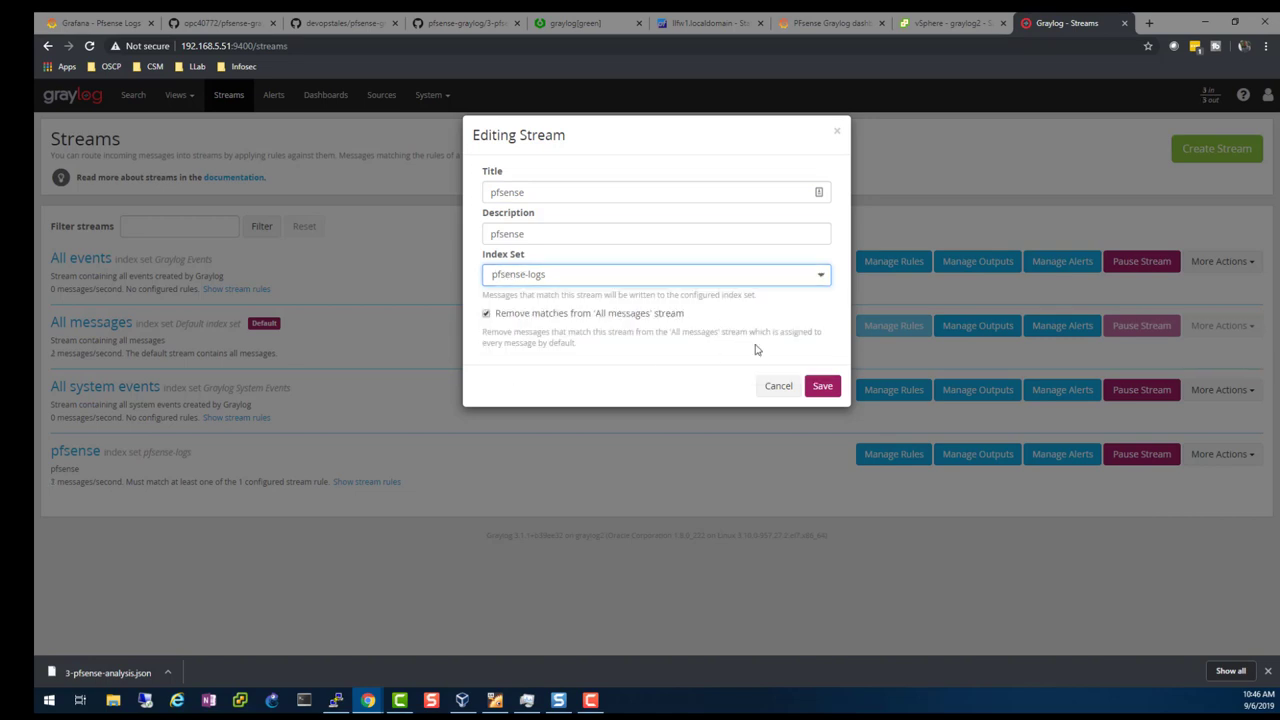
click(826, 389)
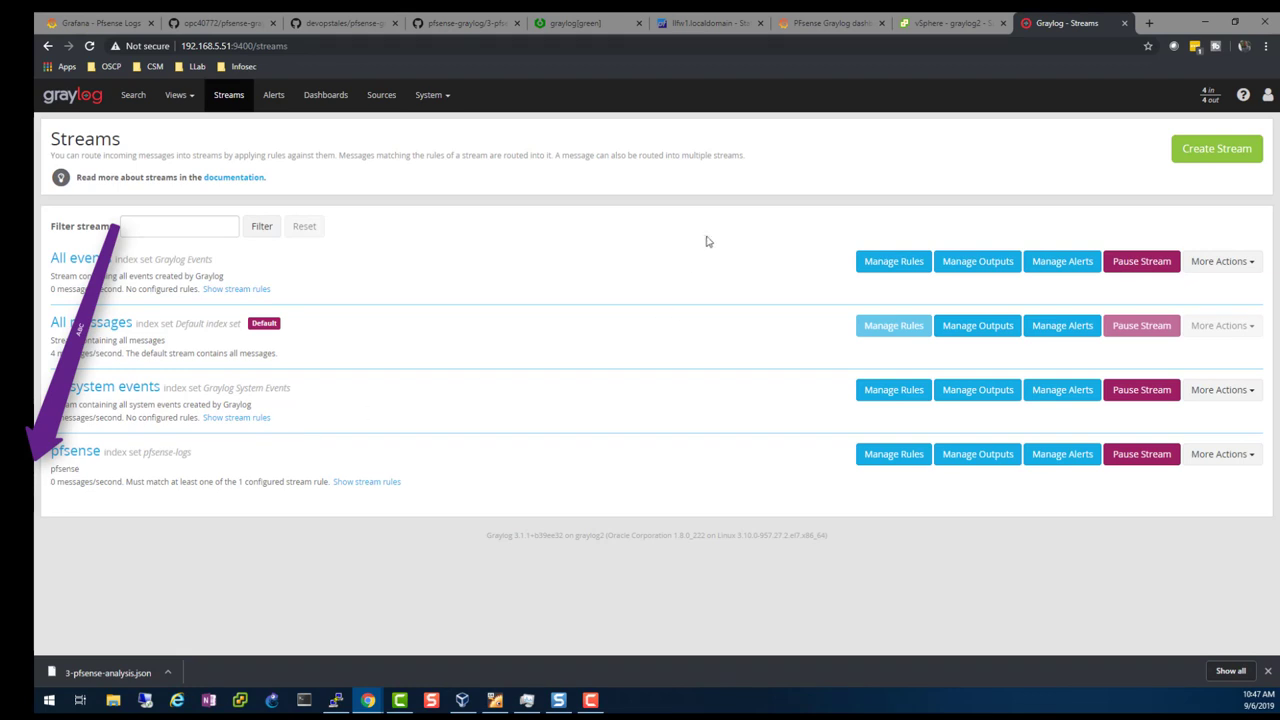
- Scroll the pfsense-graylog README to its Cerebro section on importing a custom index template
click(465, 22)
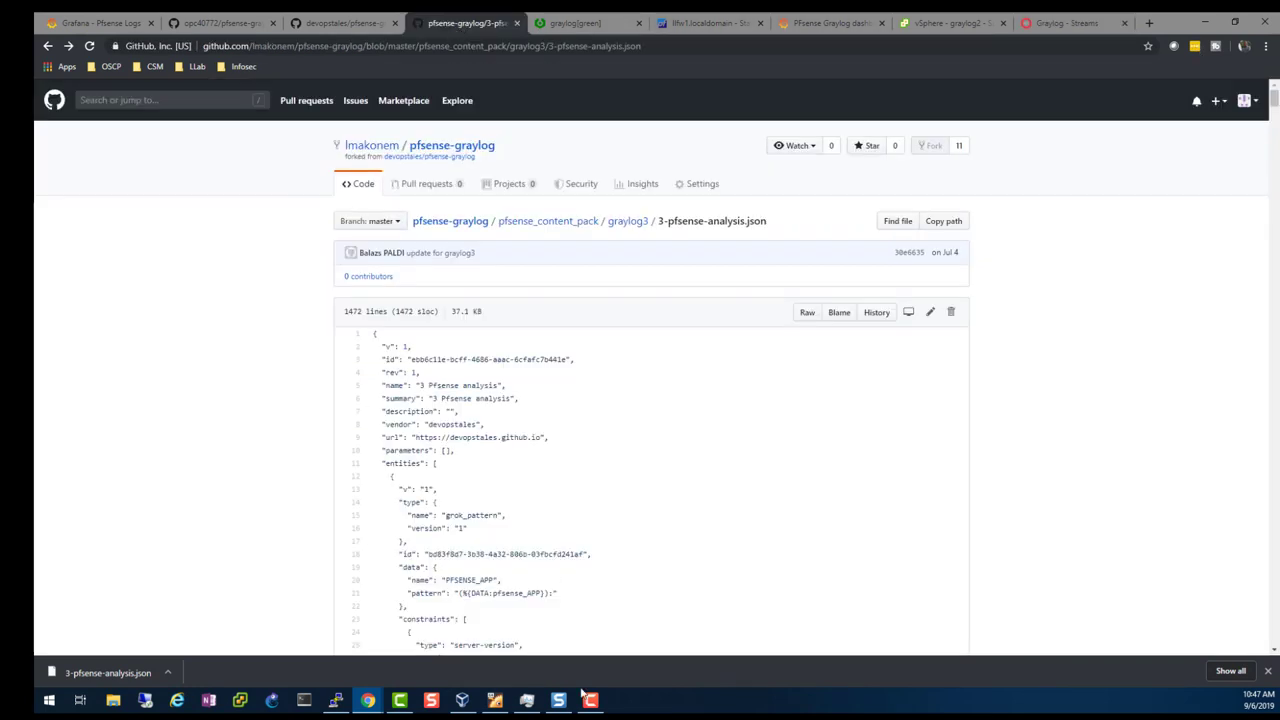
click(448, 147)
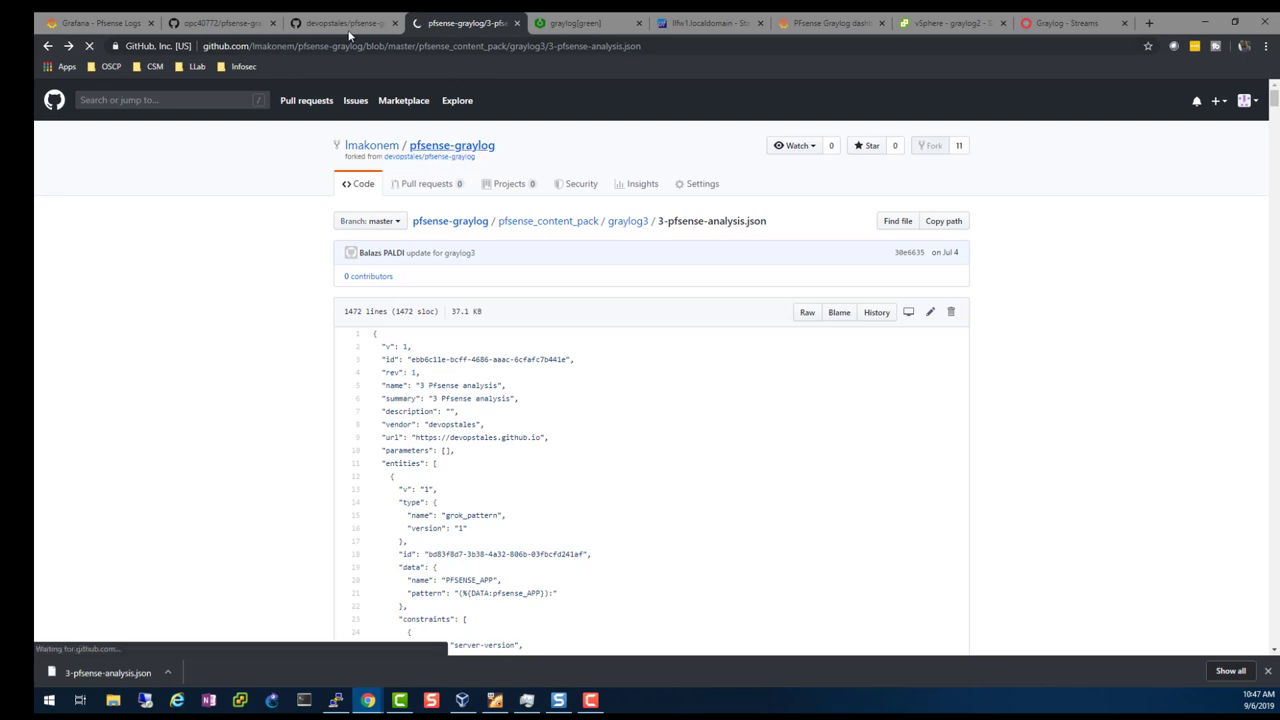
click(345, 24)
scroll(646, 403, down, 6)
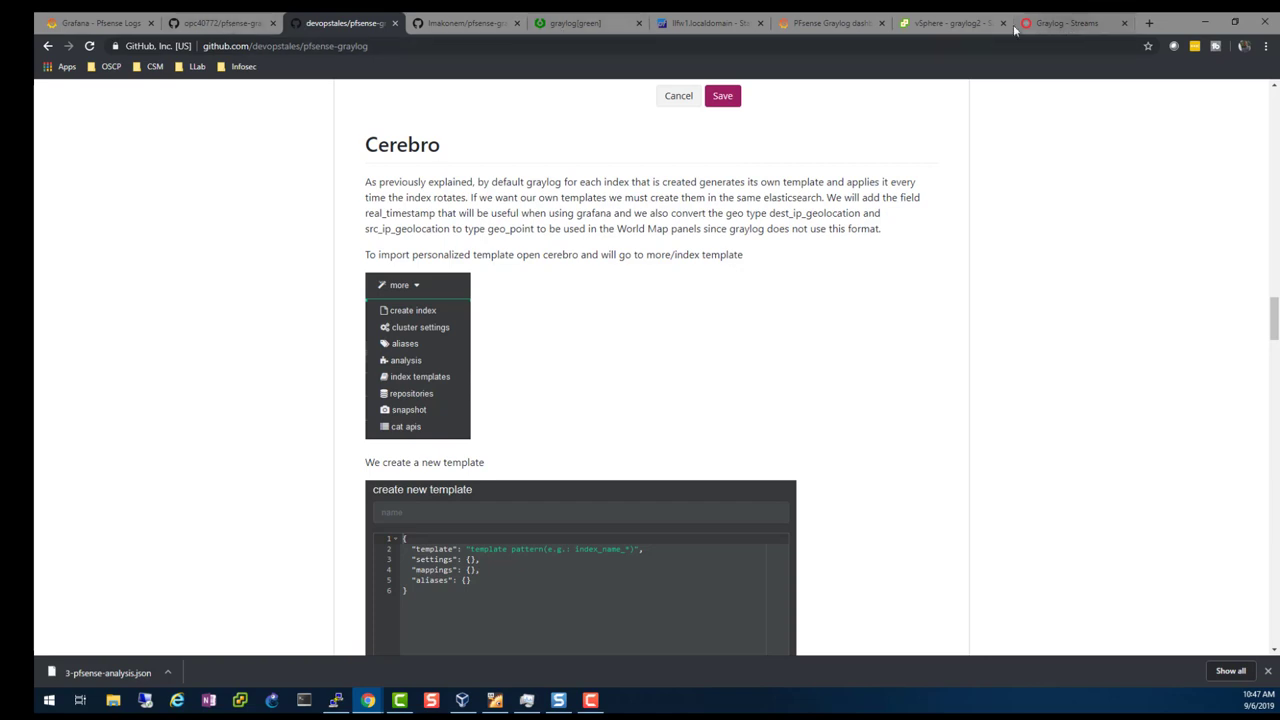
- In Cerebro's index templates view, enter pfsense-custom as the template name
click(540, 23)
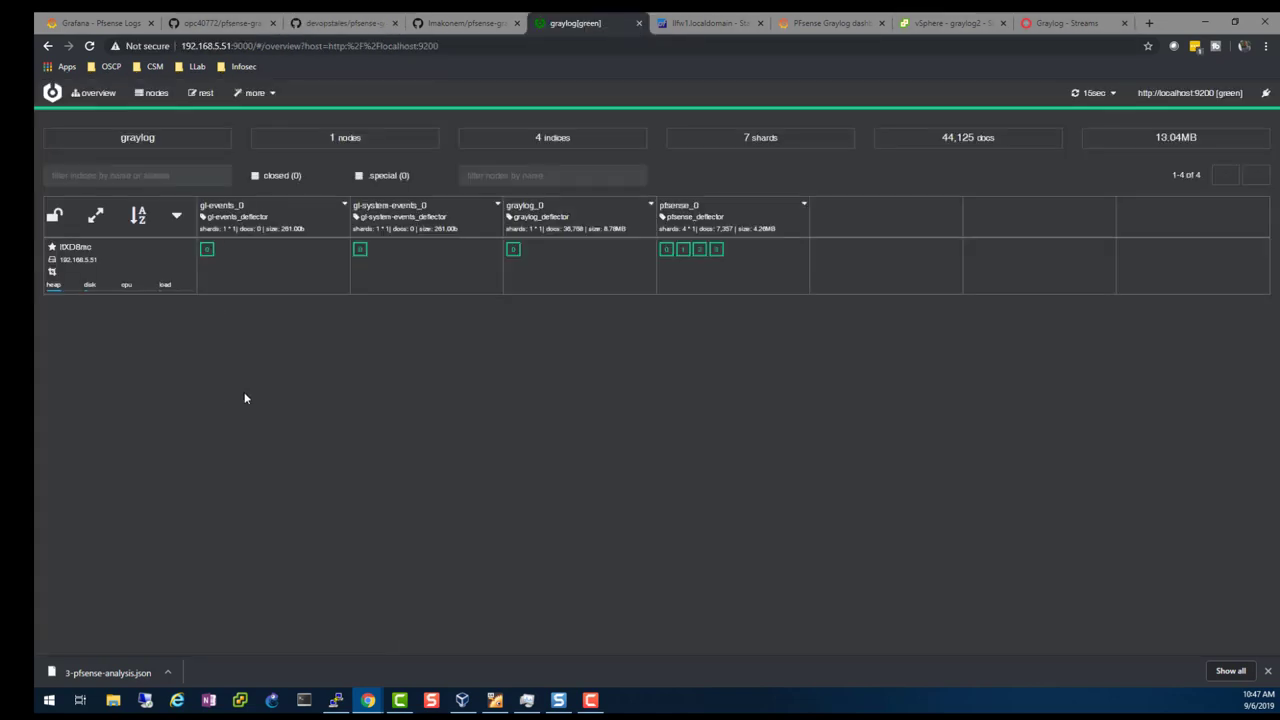
click(269, 95)
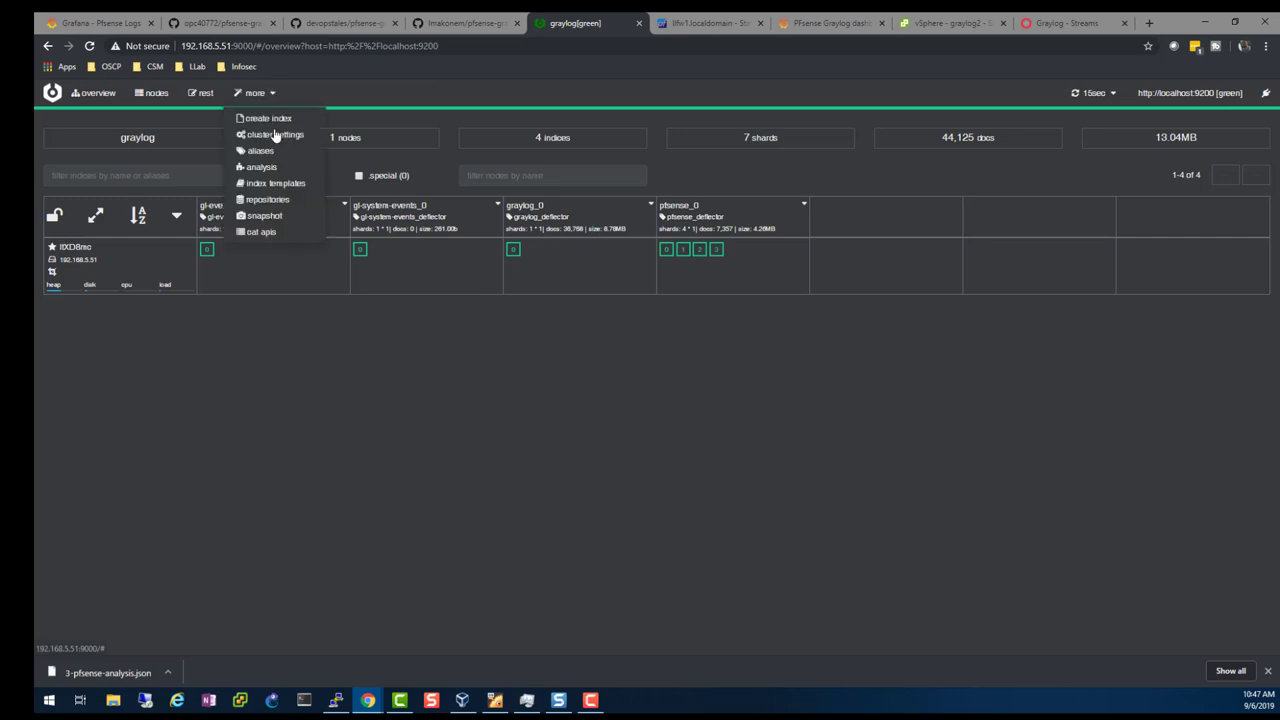
click(278, 184)
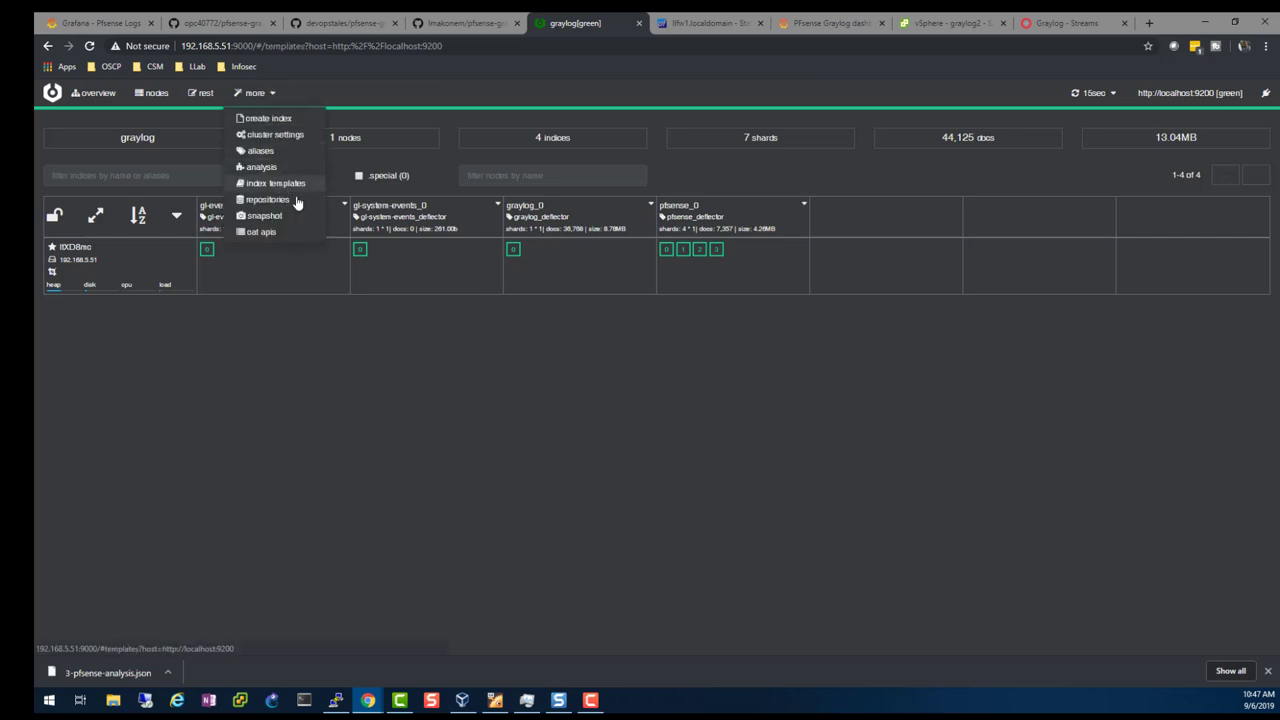
click(714, 162)
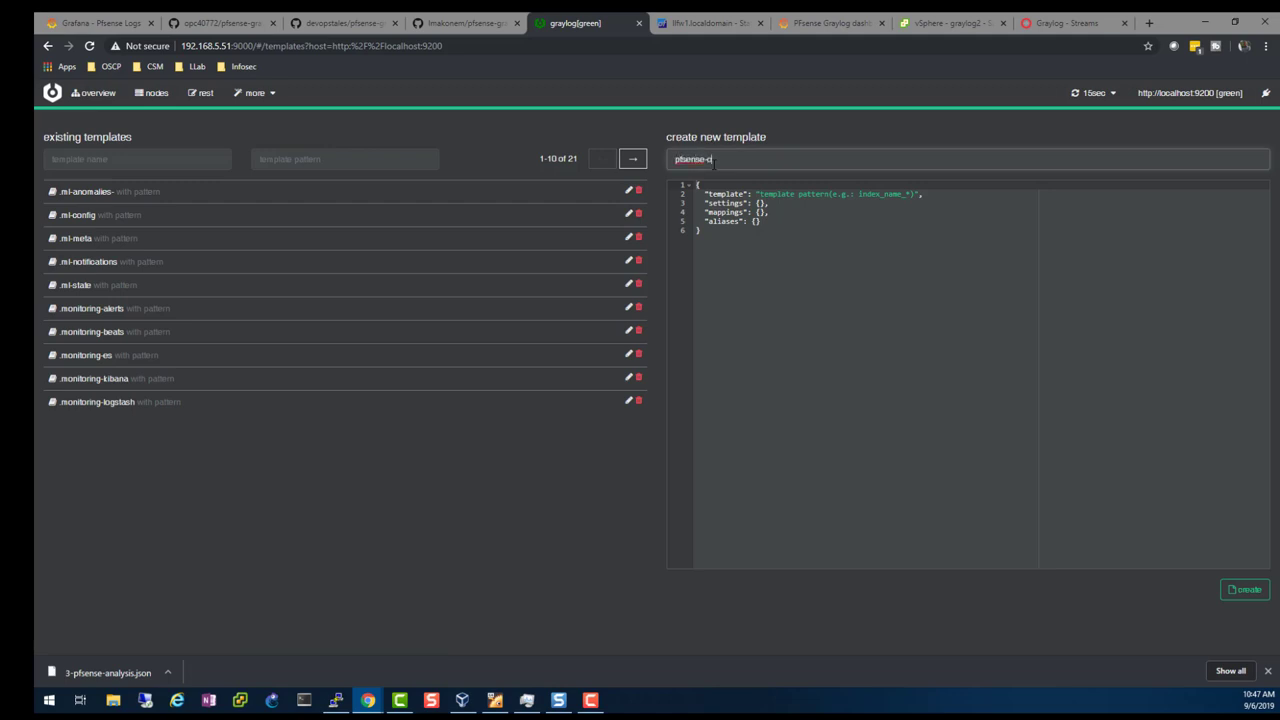
text(pfsense-custom)
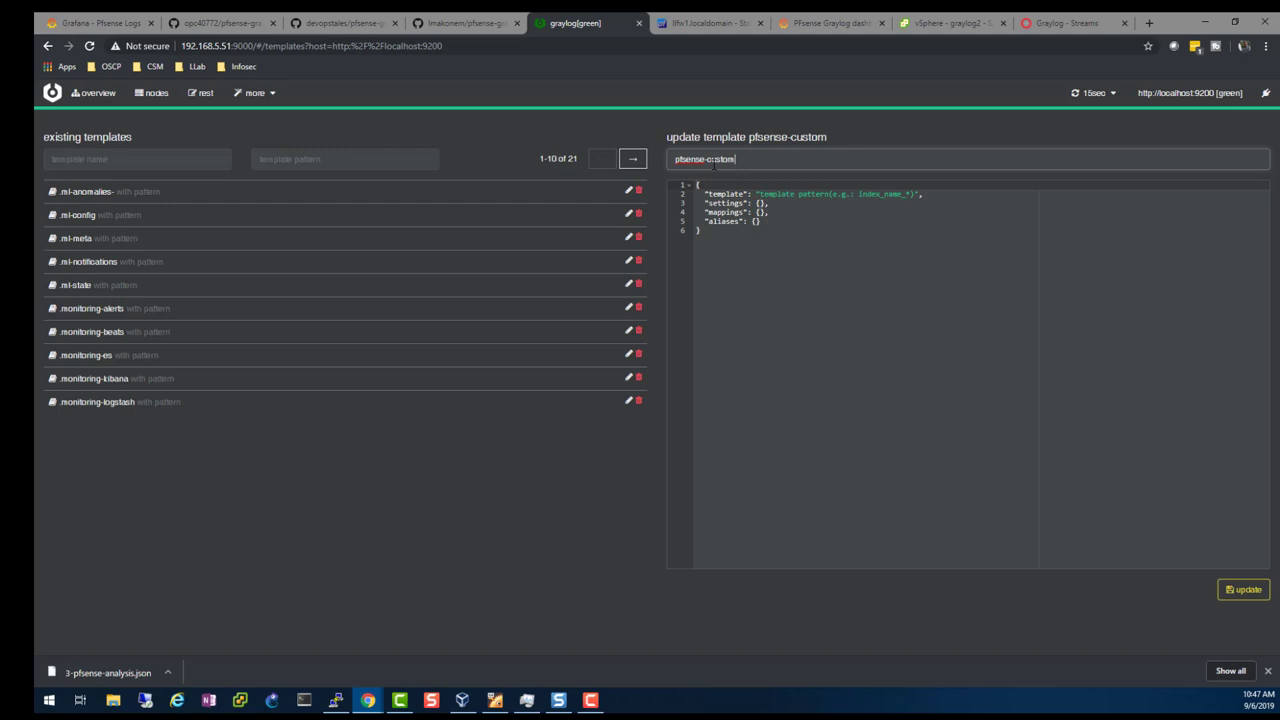
click(465, 22)
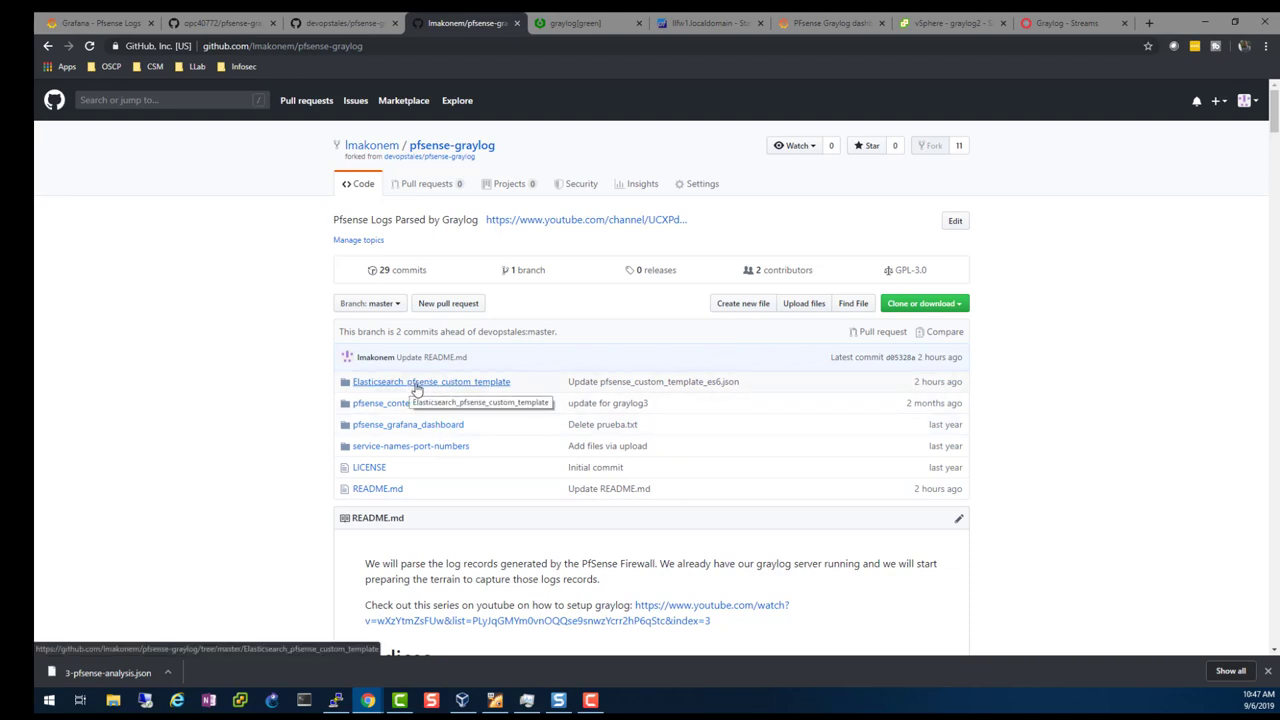
- Copy the entire pfsense_custom_template_es6.json from the Elasticsearch_pfsense_custom_template folder on GitHub
click(418, 385)
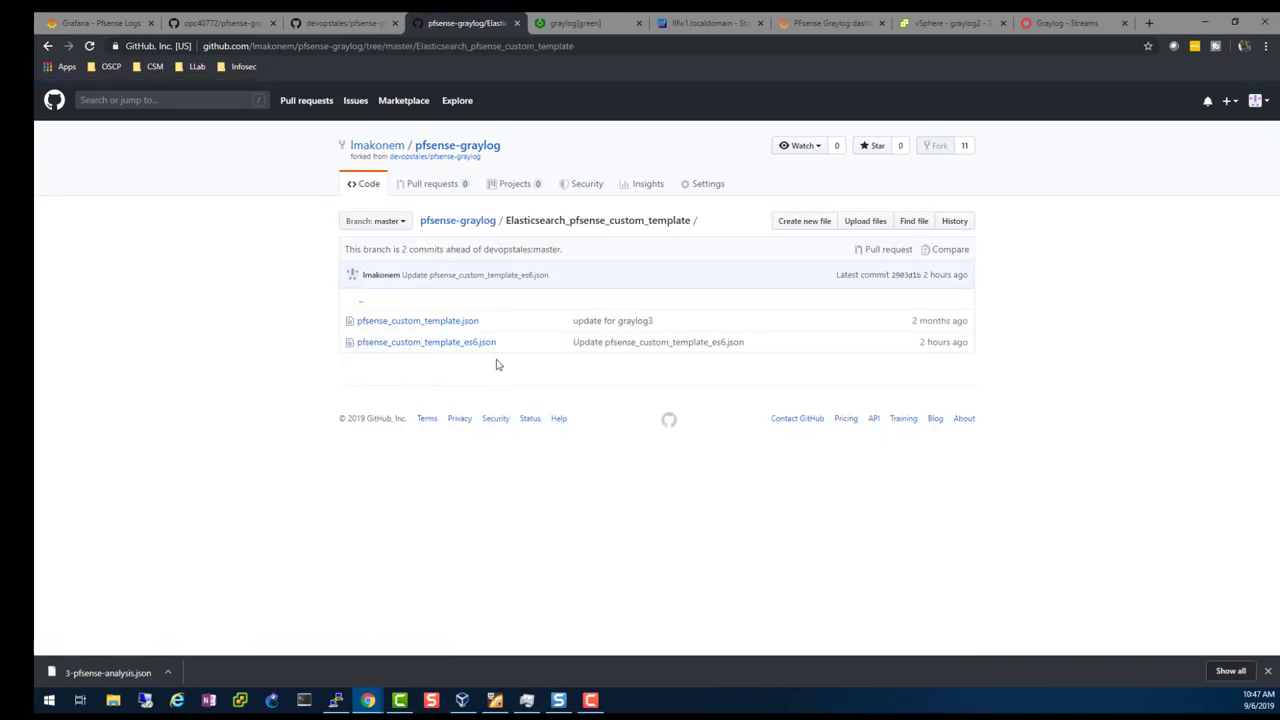
click(423, 345)
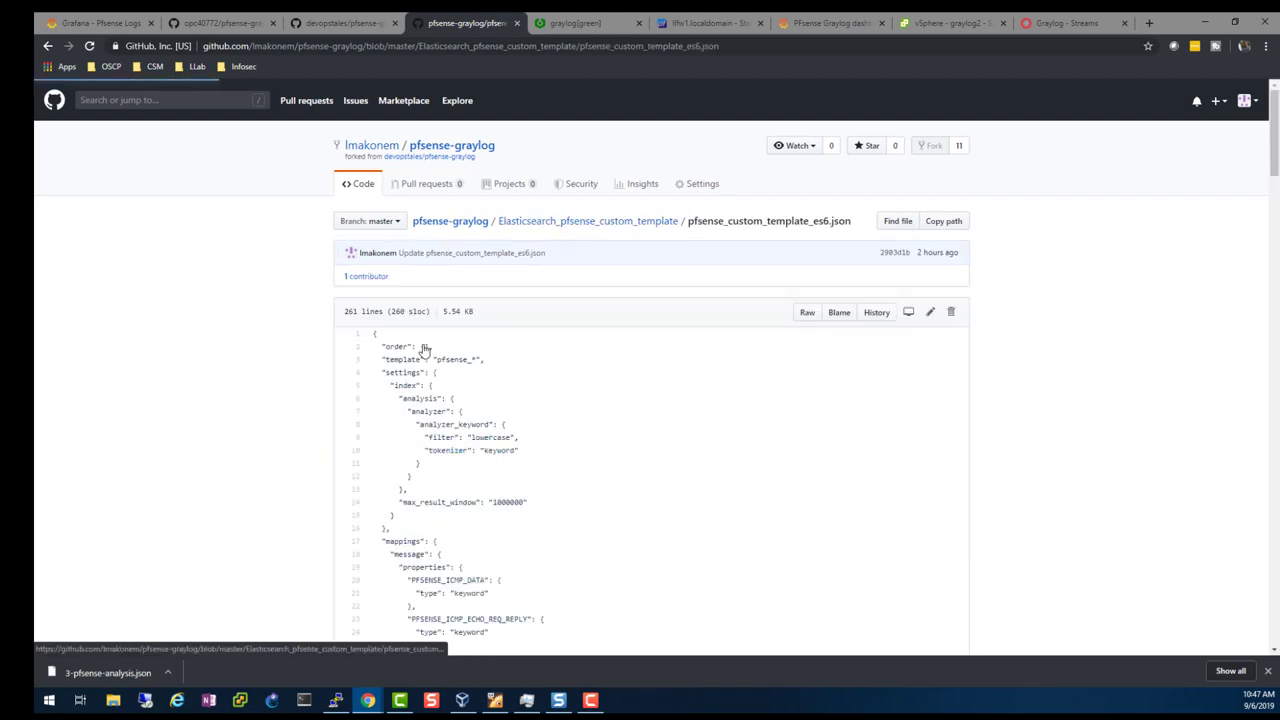
drag(381, 379, 488, 657)
drag(488, 670, 491, 686)
mouse_move(440, 538)
mouse_down()
mouse_move(409, 551)
mouse_move(420, 536)
mouse_up()
right_click(418, 532)
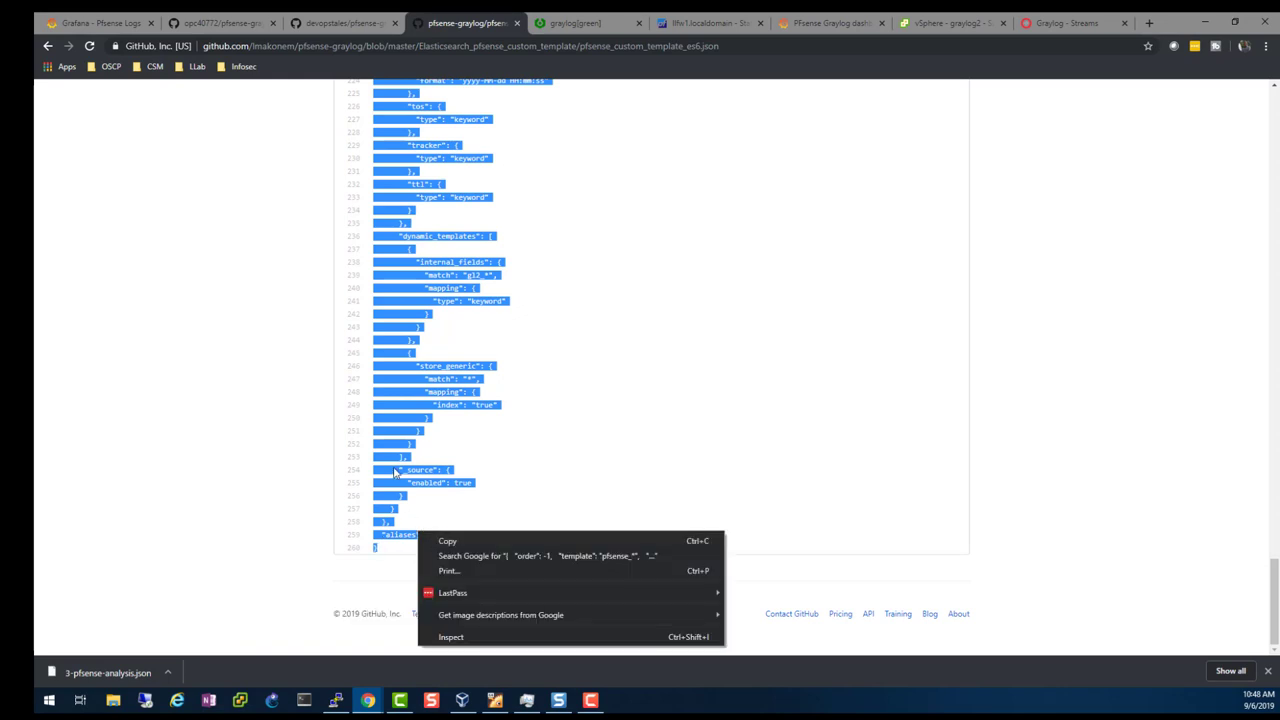
click(440, 541)
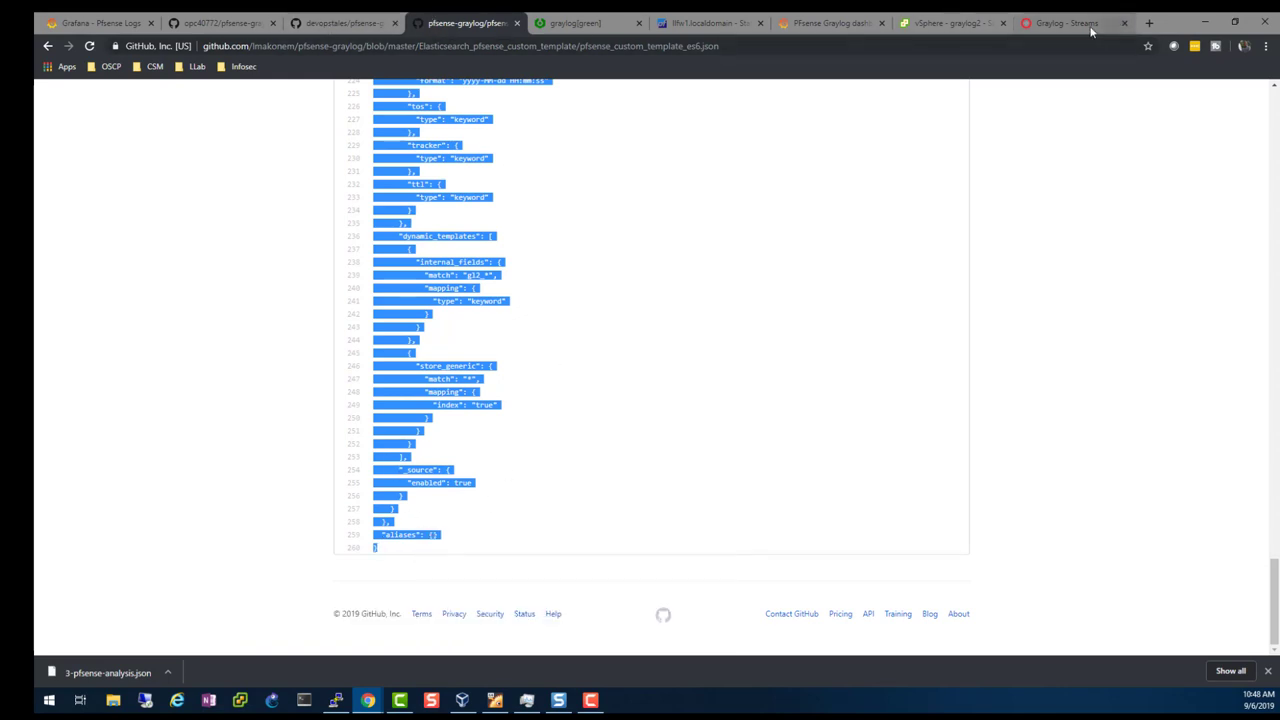
click(1065, 22)
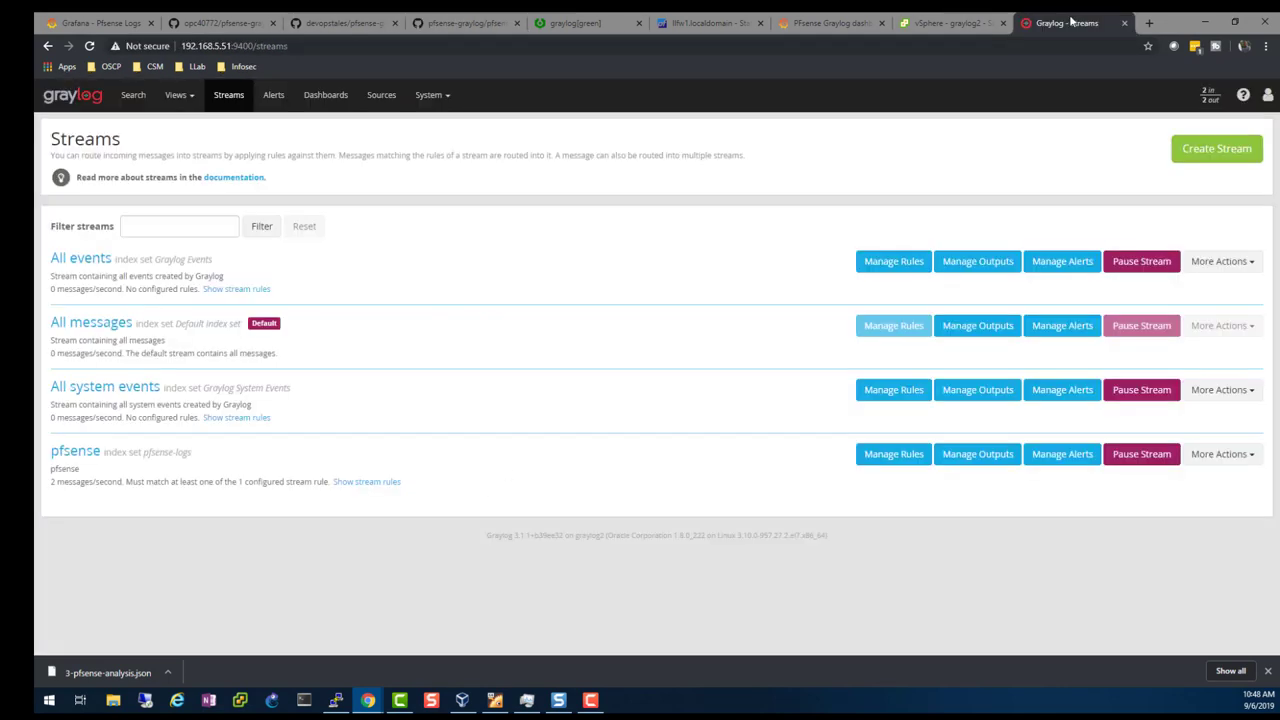
click(568, 24)
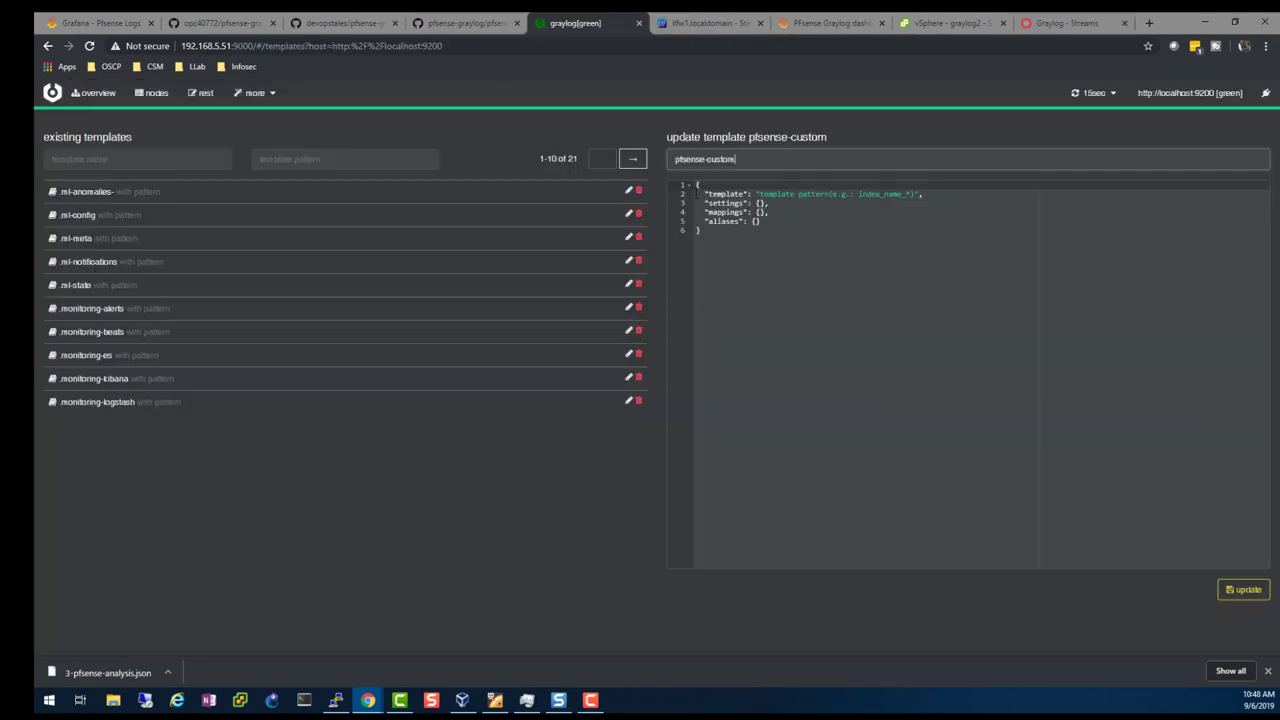
- Replace the pfsense-custom placeholder body with the pasted 260-line pfSense template JSON and submit it
click(708, 240)
key(ctrl+a)
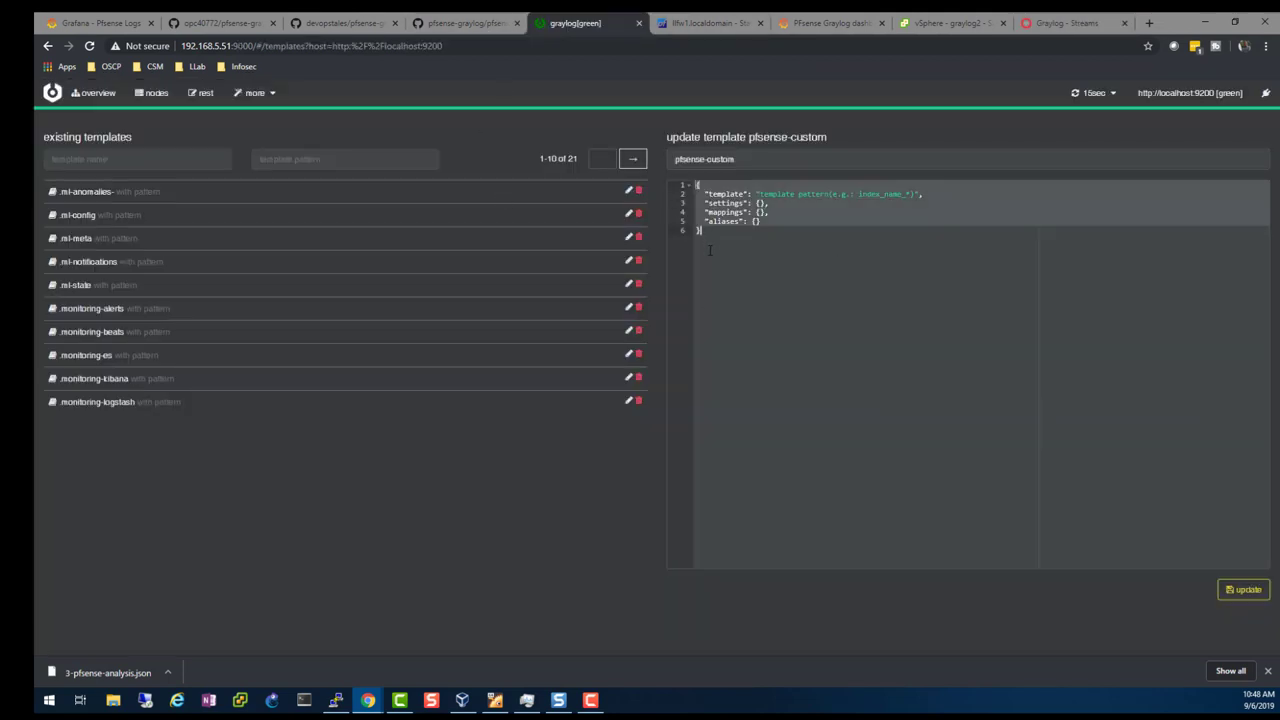
key(BackSpace)
right_click(727, 197)
click(769, 296)
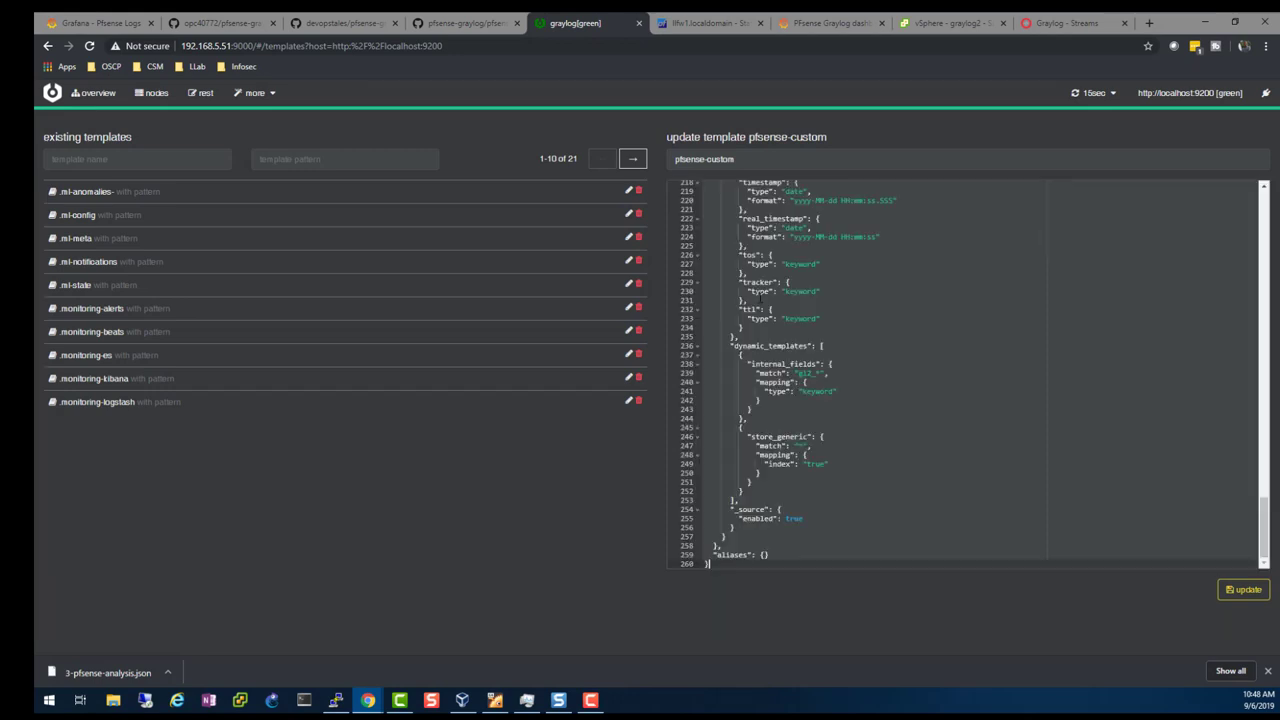
scroll(817, 416, up, 12)
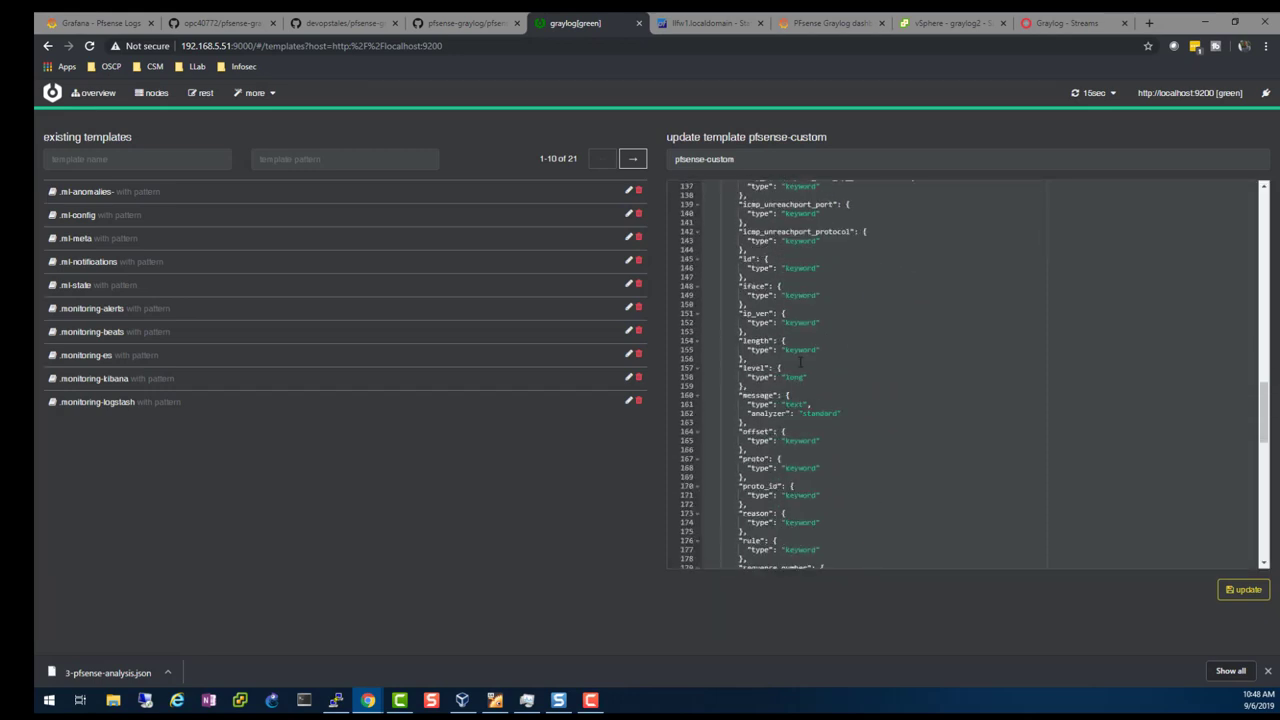
scroll(791, 340, up, 9)
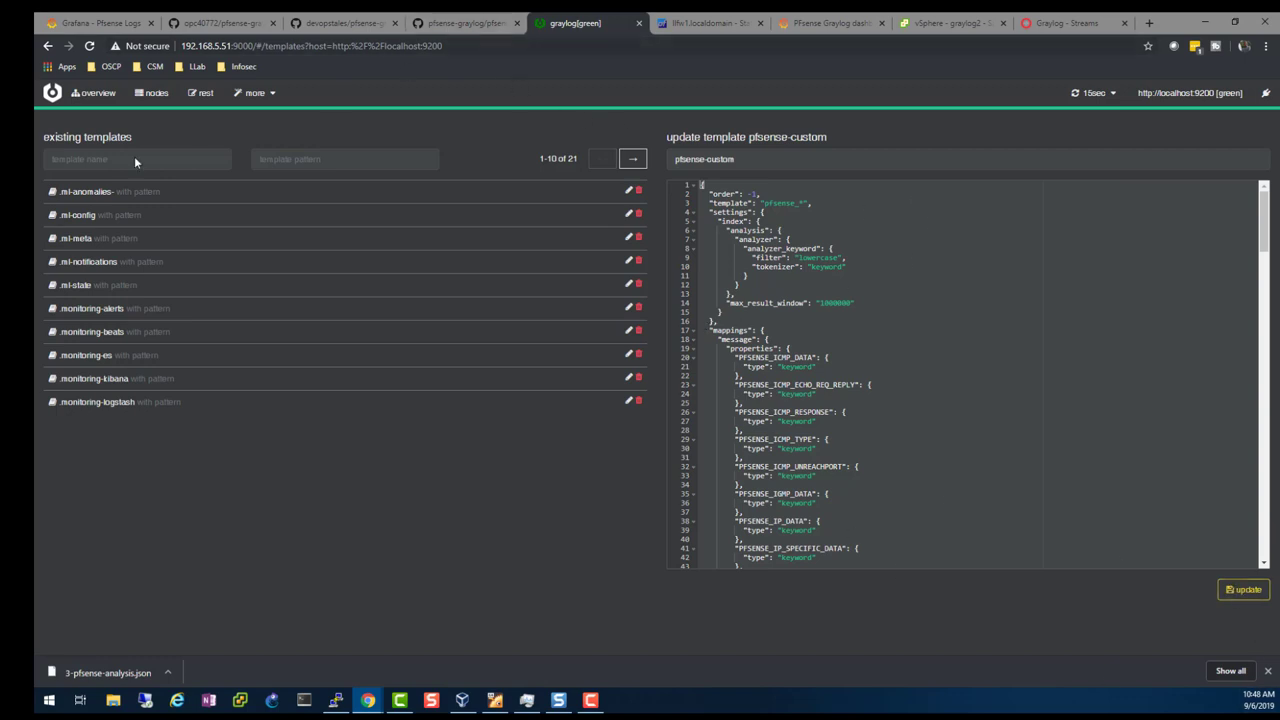
click(110, 159)
- Rerun systemctl stop graylog-server.service in PuTTY to stop the Graylog server
click(92, 93)
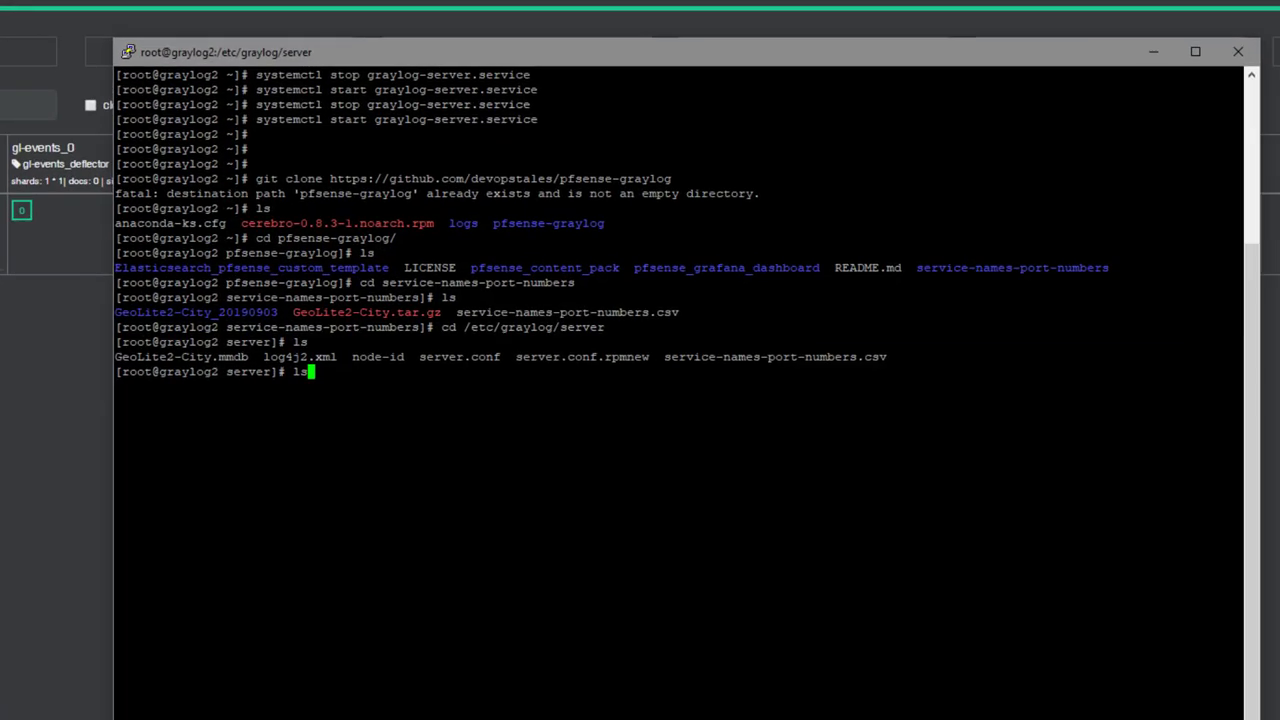
key(BackSpace)
key(BackSpace)
key(Up)
key(Up)
key(Up)
key(Up)
key(Up)
key(Up)
key(Up)
key(Up)
key(Up)
key(Up)
key(Up)
key(Up)
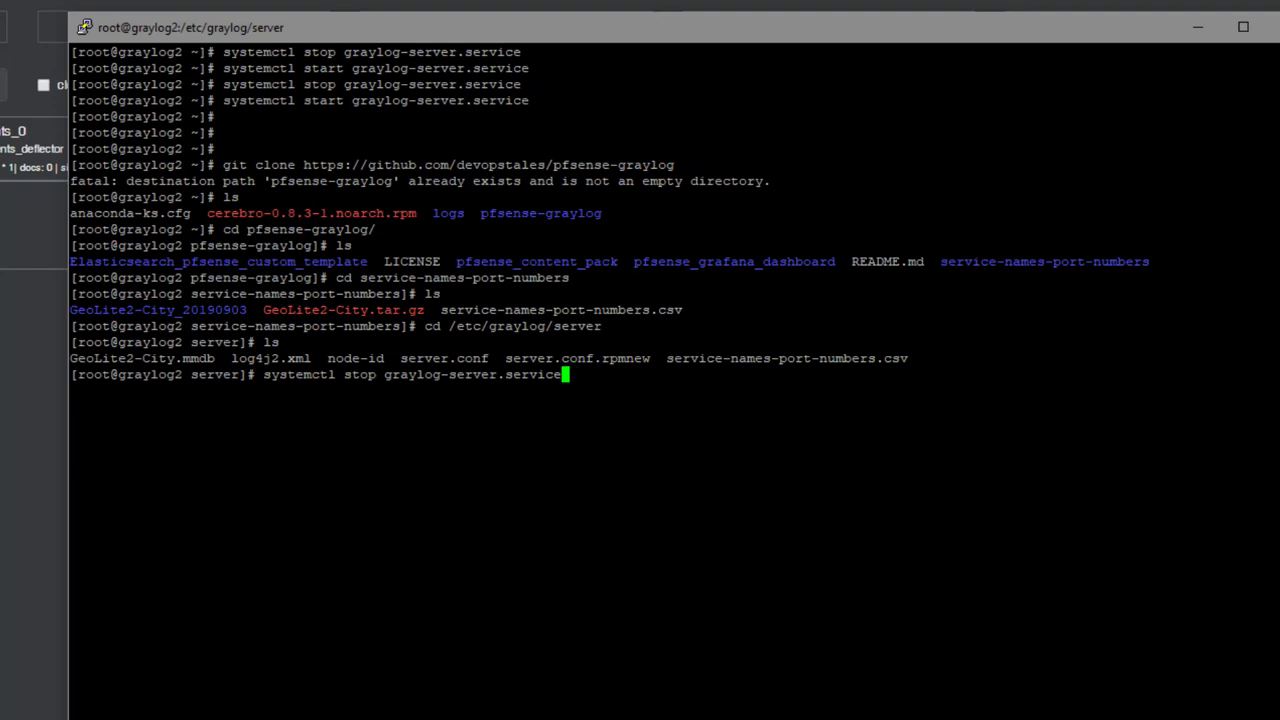
key(Return)
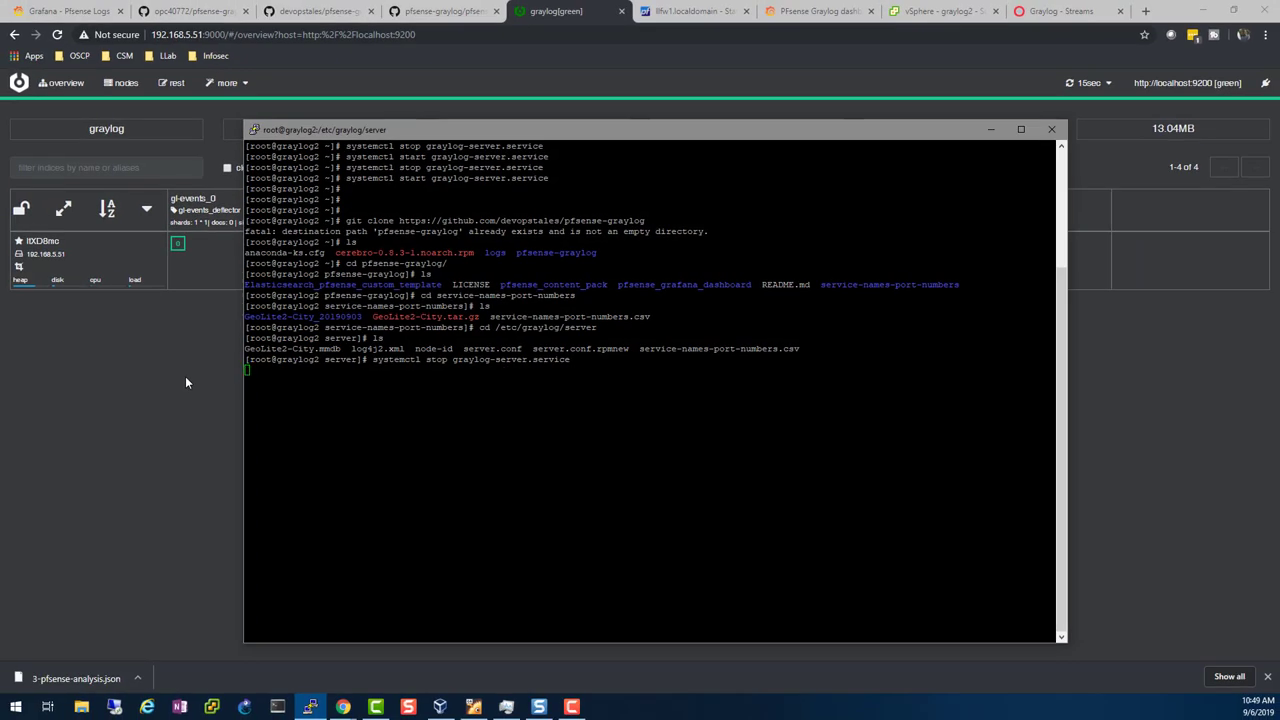
- Delete the pfsense_0 index in Cerebro, leaving three indices
click(47, 232)
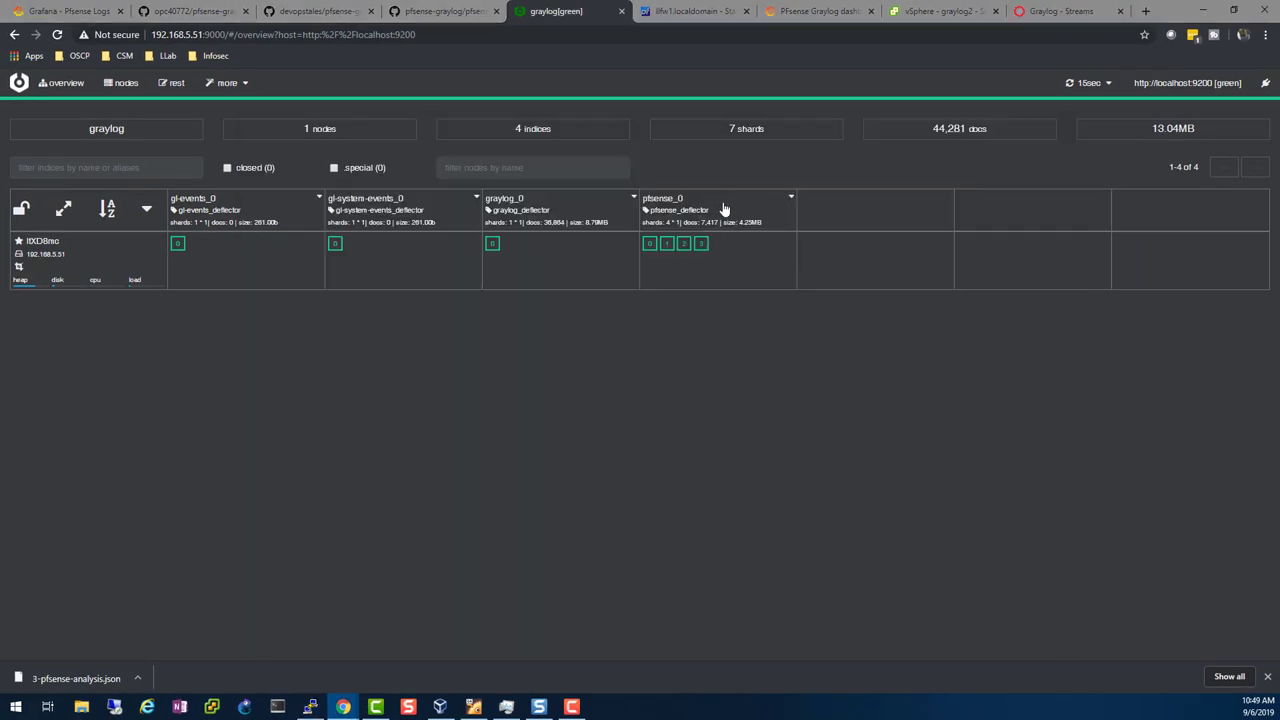
click(788, 200)
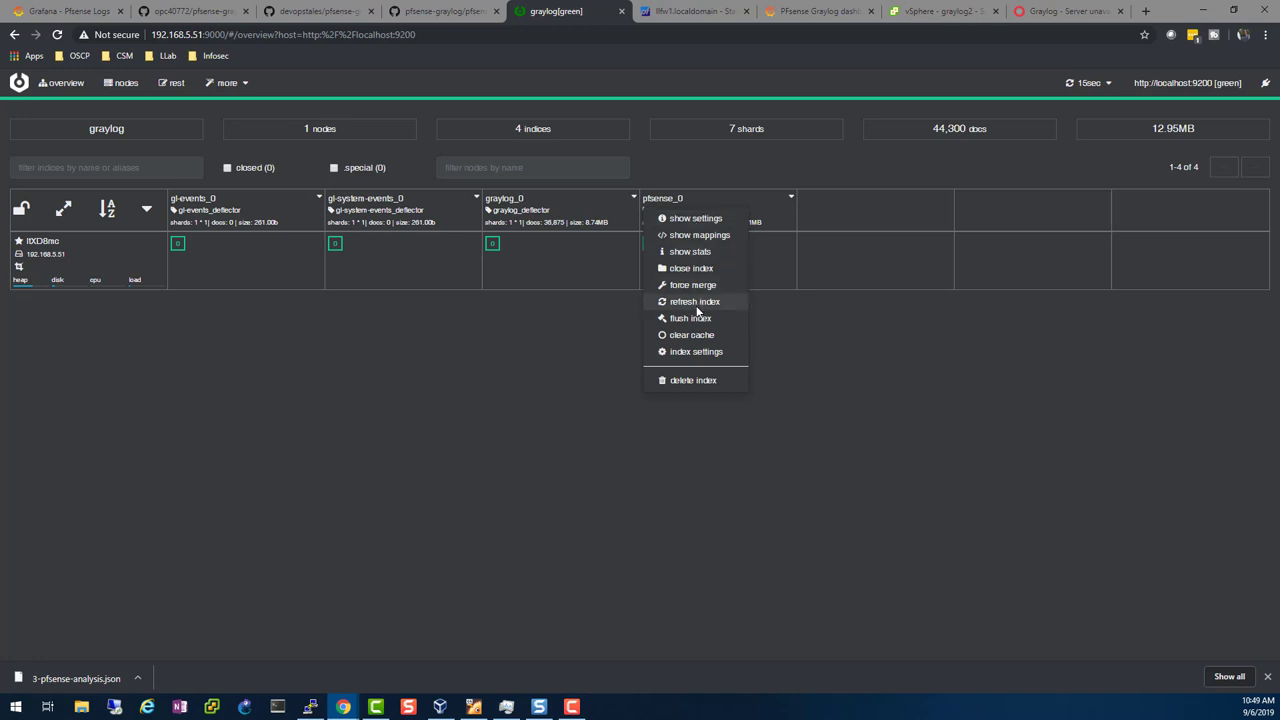
click(693, 380)
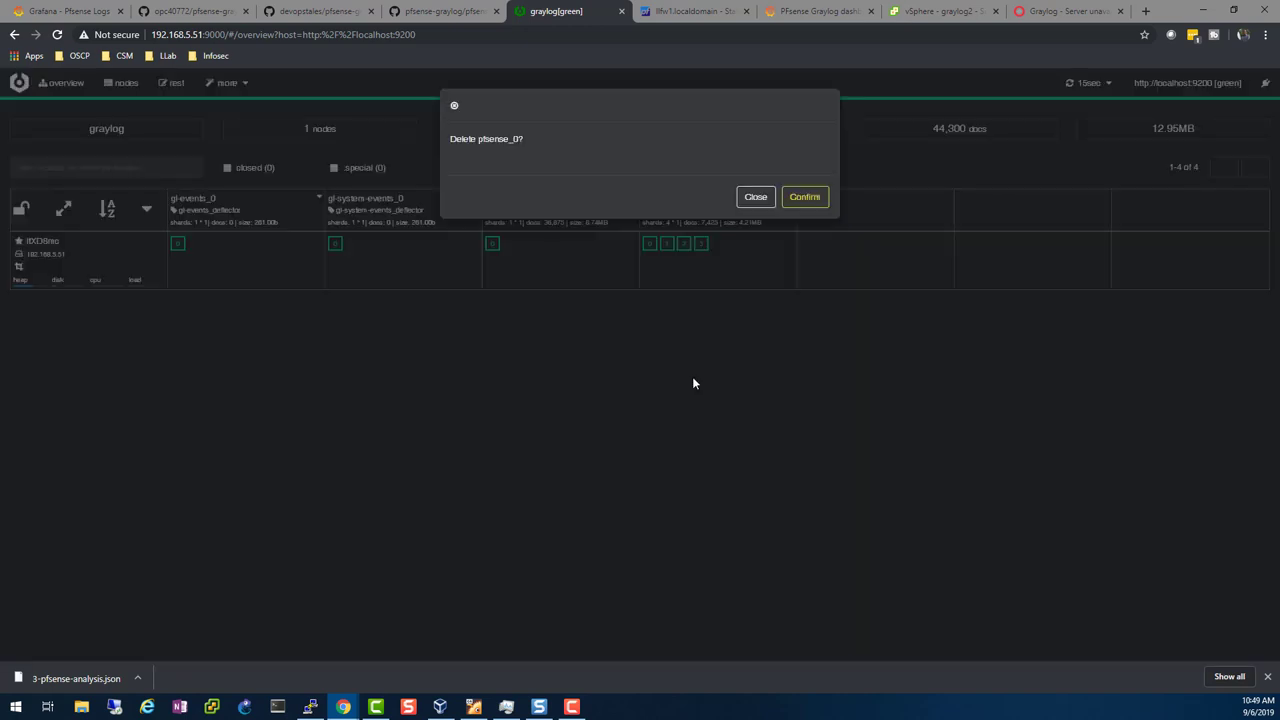
click(805, 201)
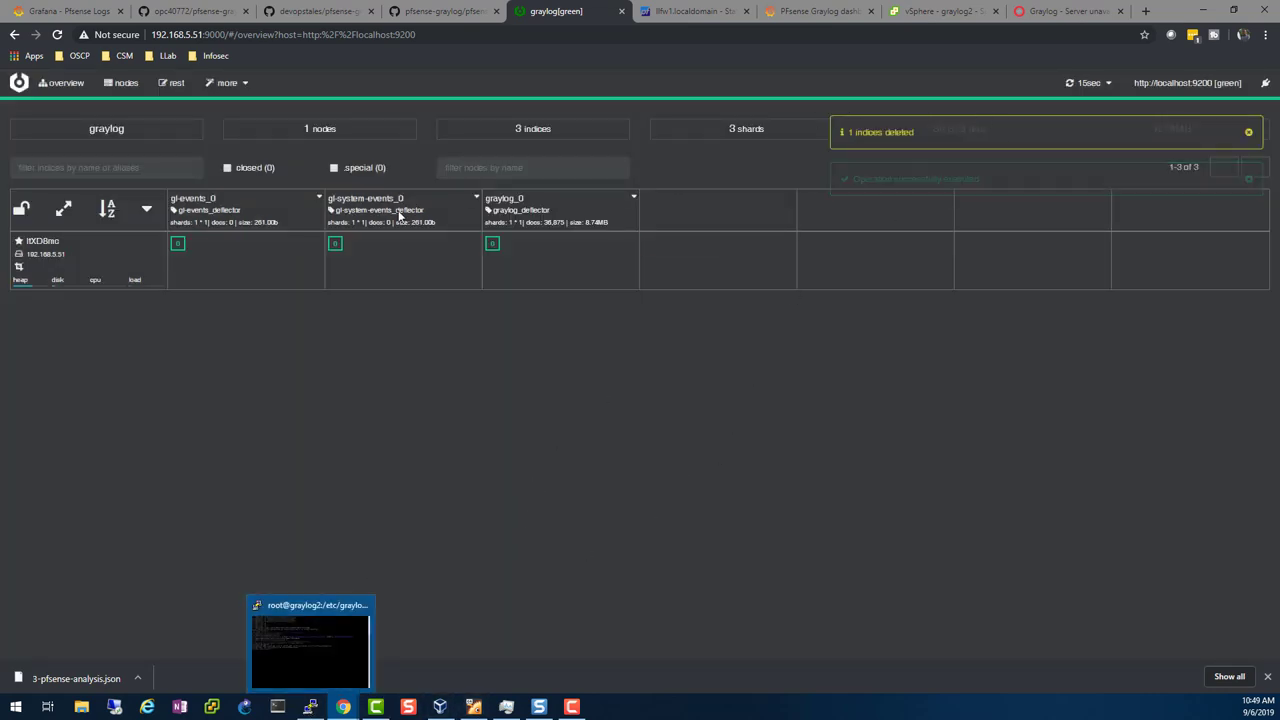
click(445, 11)
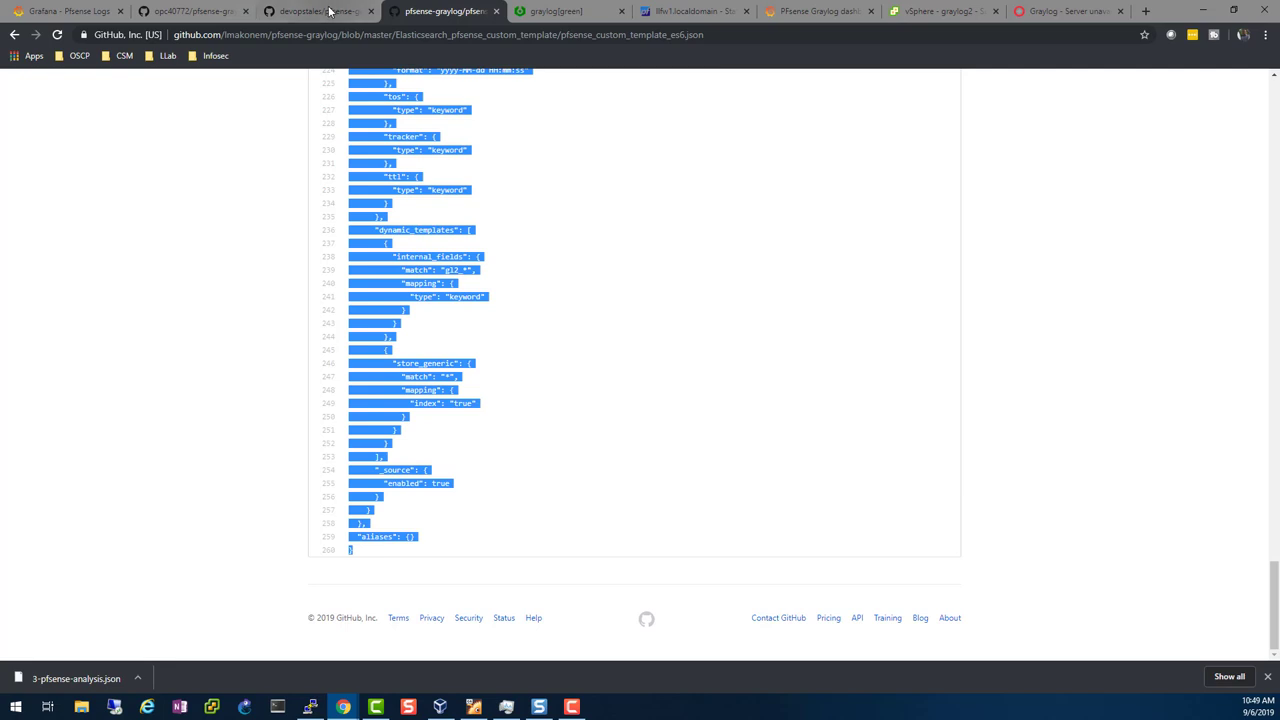
- Scroll the devopstales guide to the Pipelines section with the timestamp_pfsense_for_grafana rule
click(329, 11)
scroll(546, 473, down, 5)
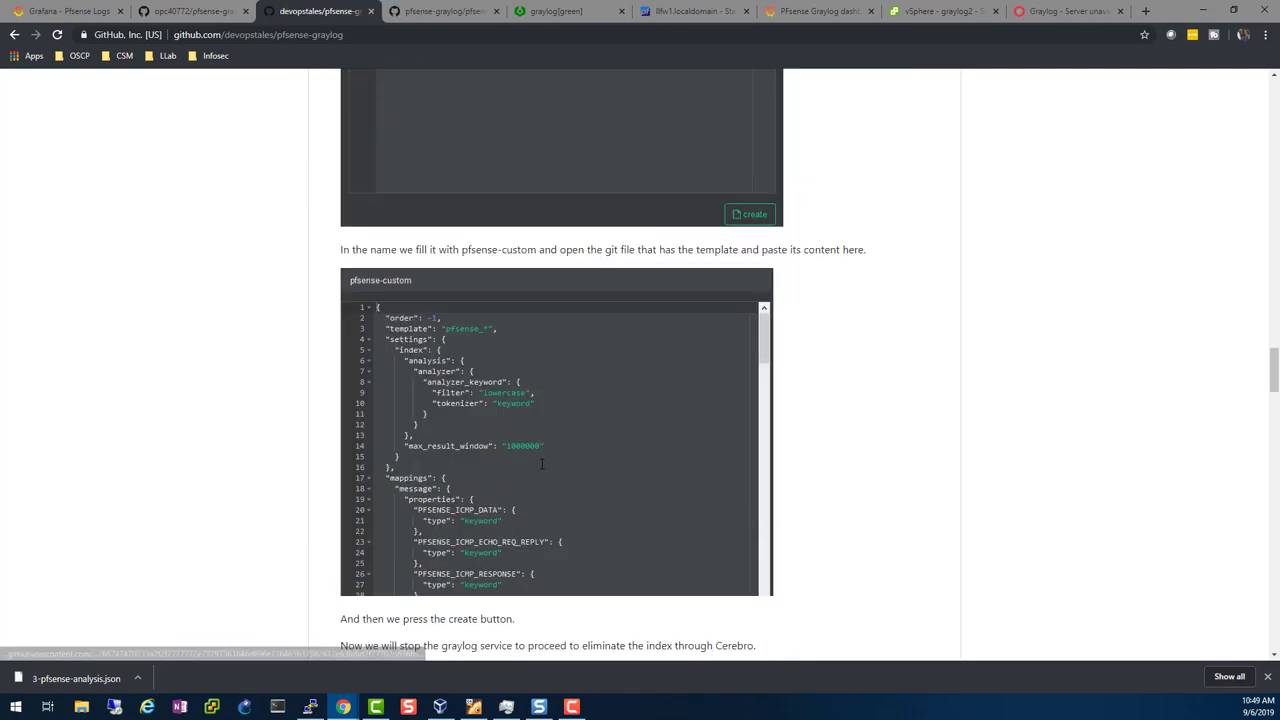
scroll(541, 463, down, 5)
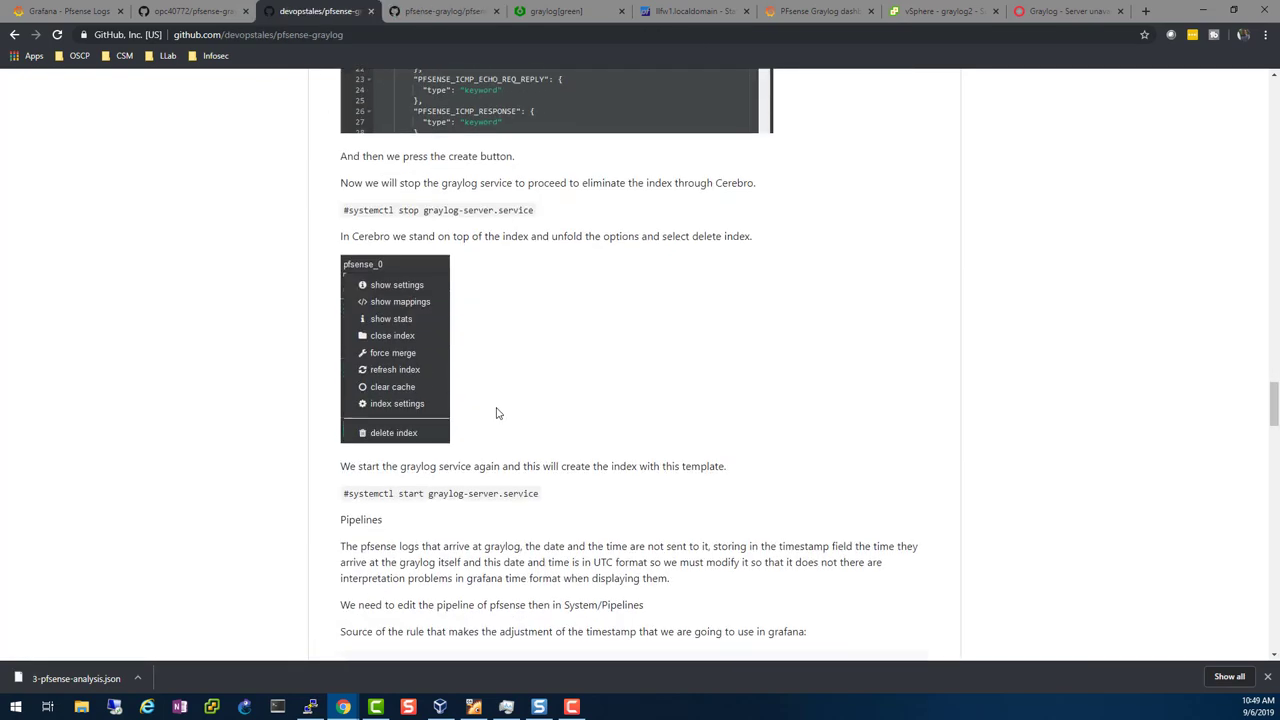
scroll(497, 413, down, 3)
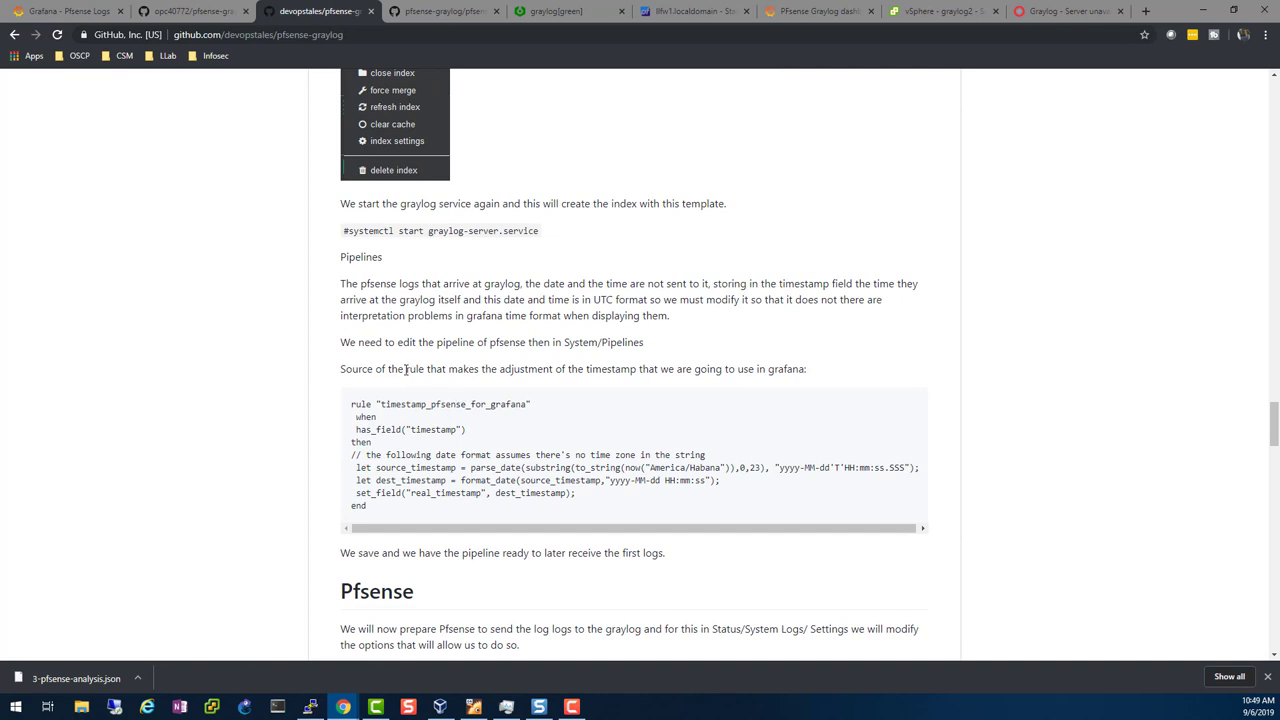
- Run systemctl start graylog-server.service in PuTTY to restart Graylog
click(311, 707)
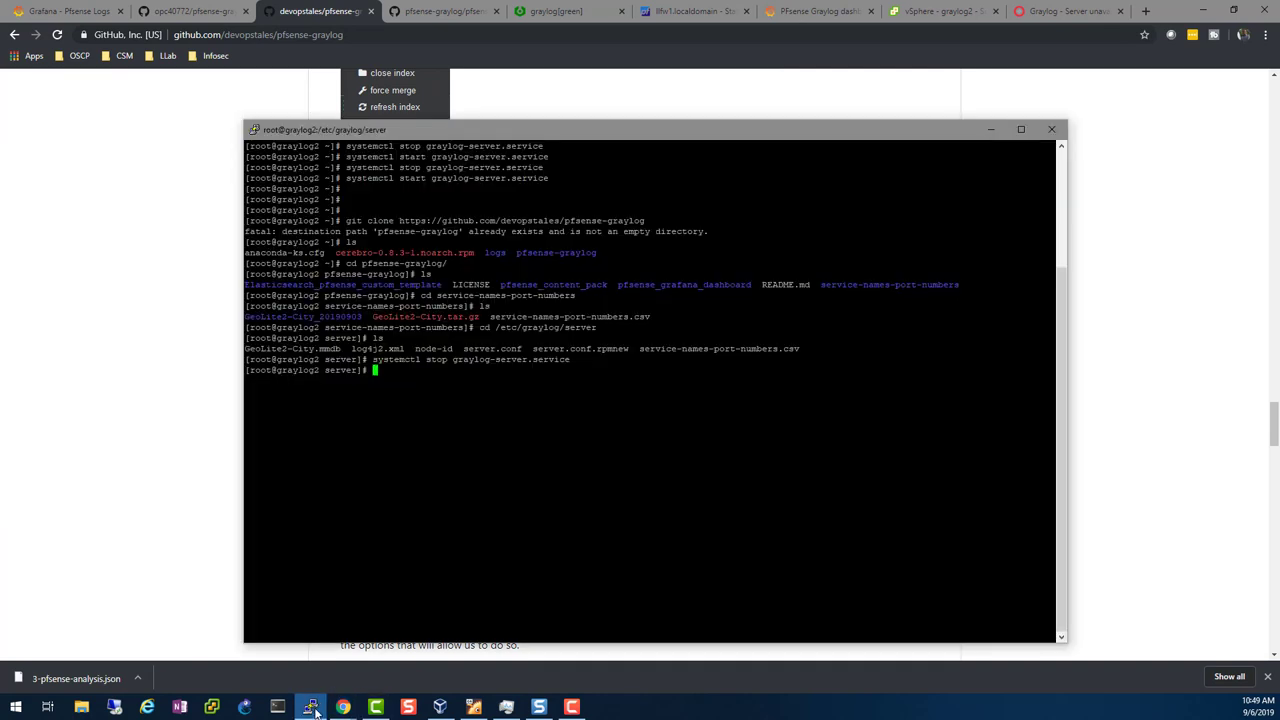
key(Up)
key(Left)
key(Left)
key(Left)
key(Left)
key(Left)
key(Left)
key(Left)
key(Left)
key(Left)
key(Left)
key(Left)
key(Left)
key(Left)
key(Left)
key(Left)
key(Left)
key(Left)
key(Left)
key(Left)
key(Left)
key(BackSpace)
key(BackSpace)
key(BackSpace)
text(tart)
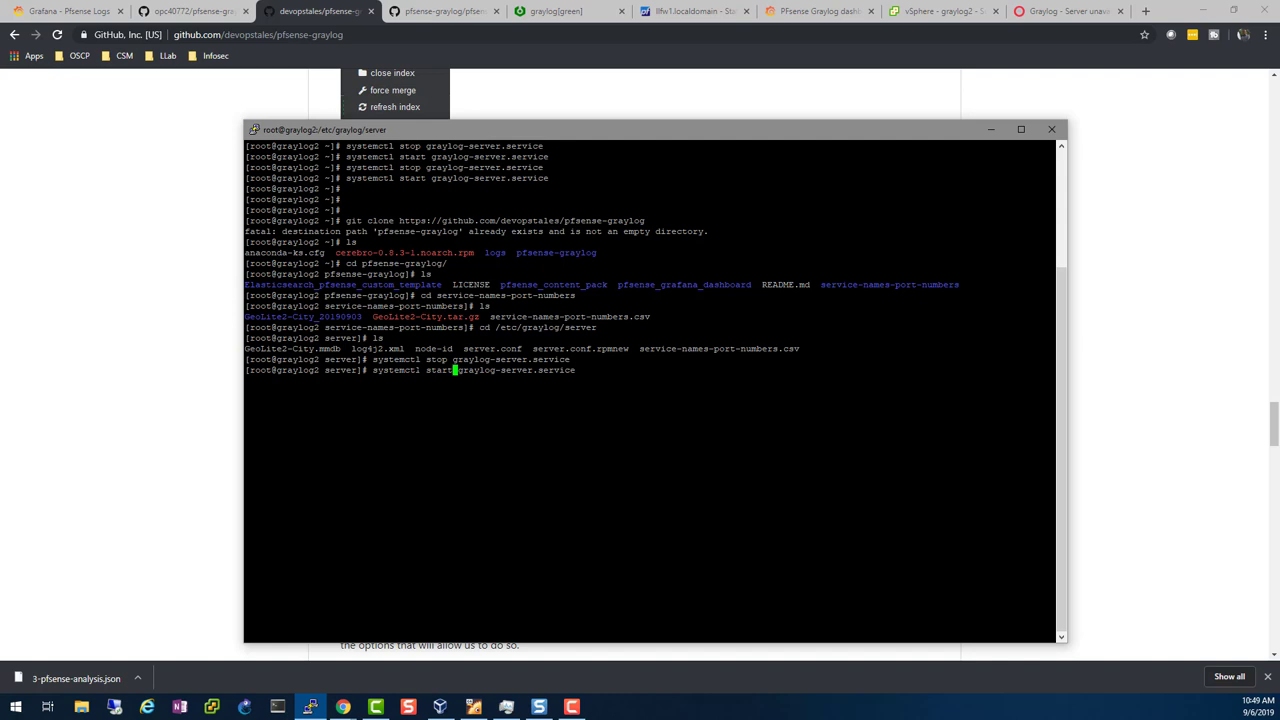
key(Return)
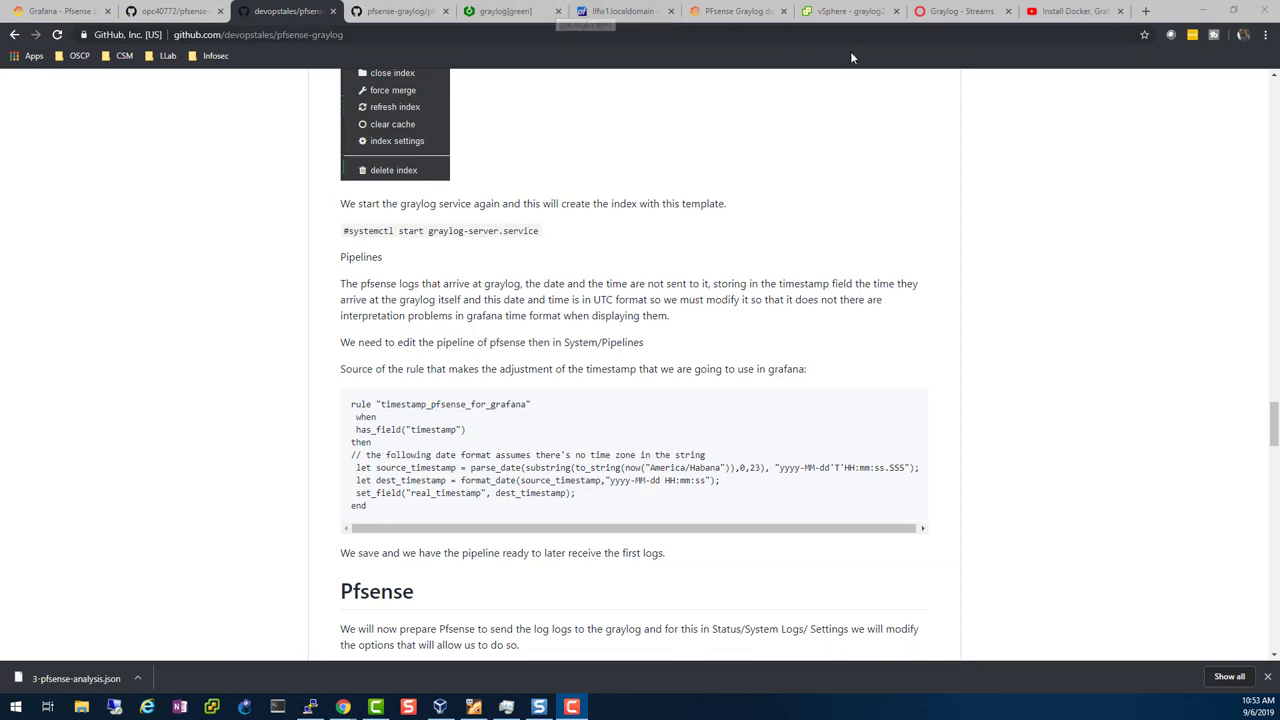
- Check the recreated pfsense_0 index mappings for the custom keyword and geo_point fields
click(955, 11)
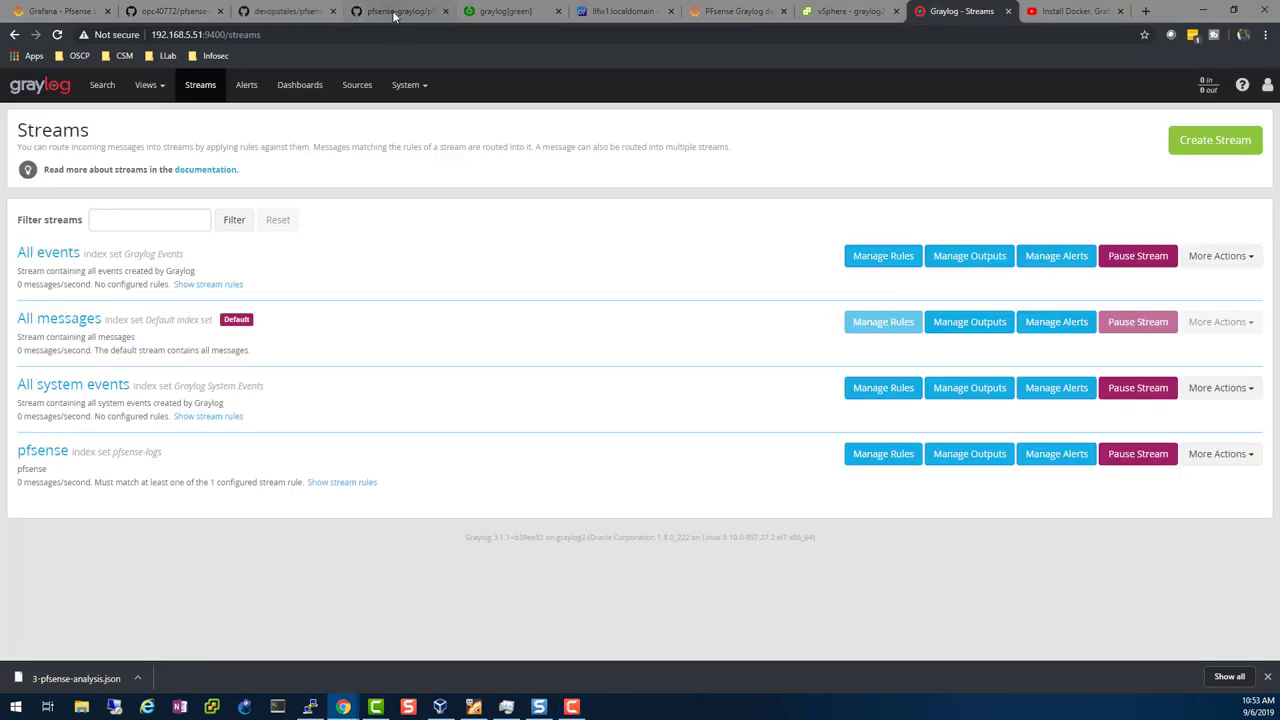
click(508, 11)
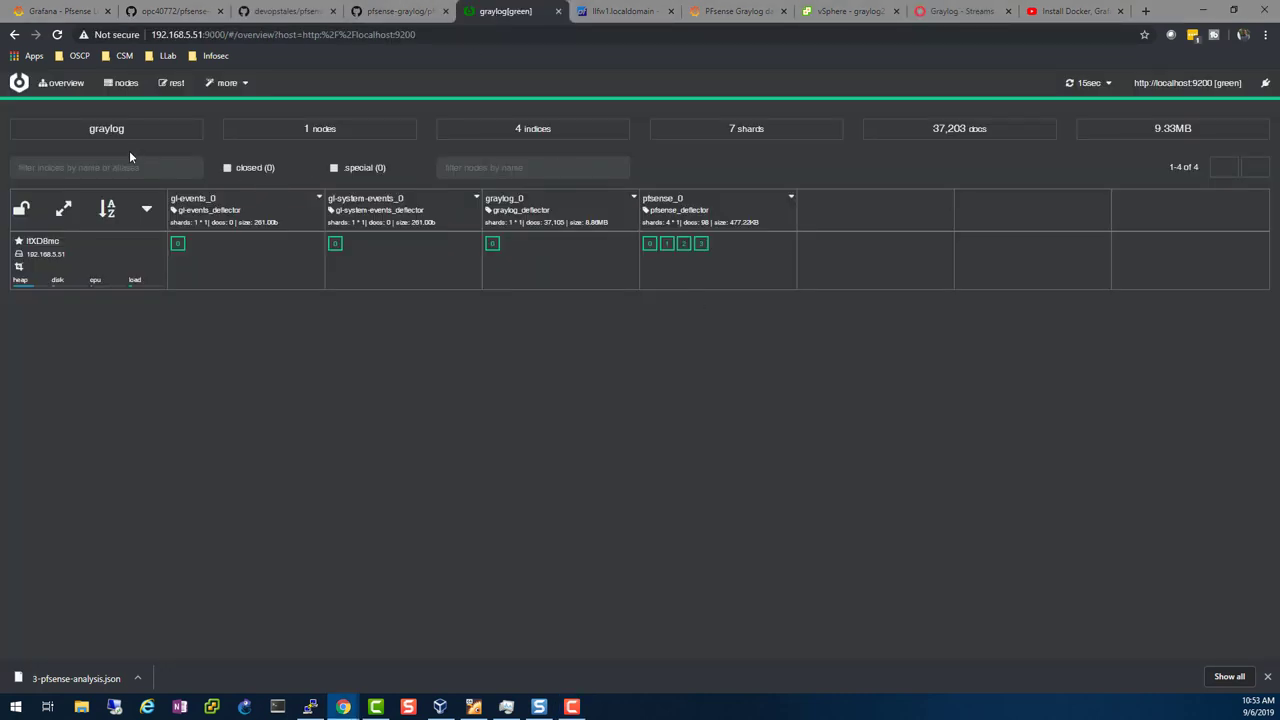
click(791, 200)
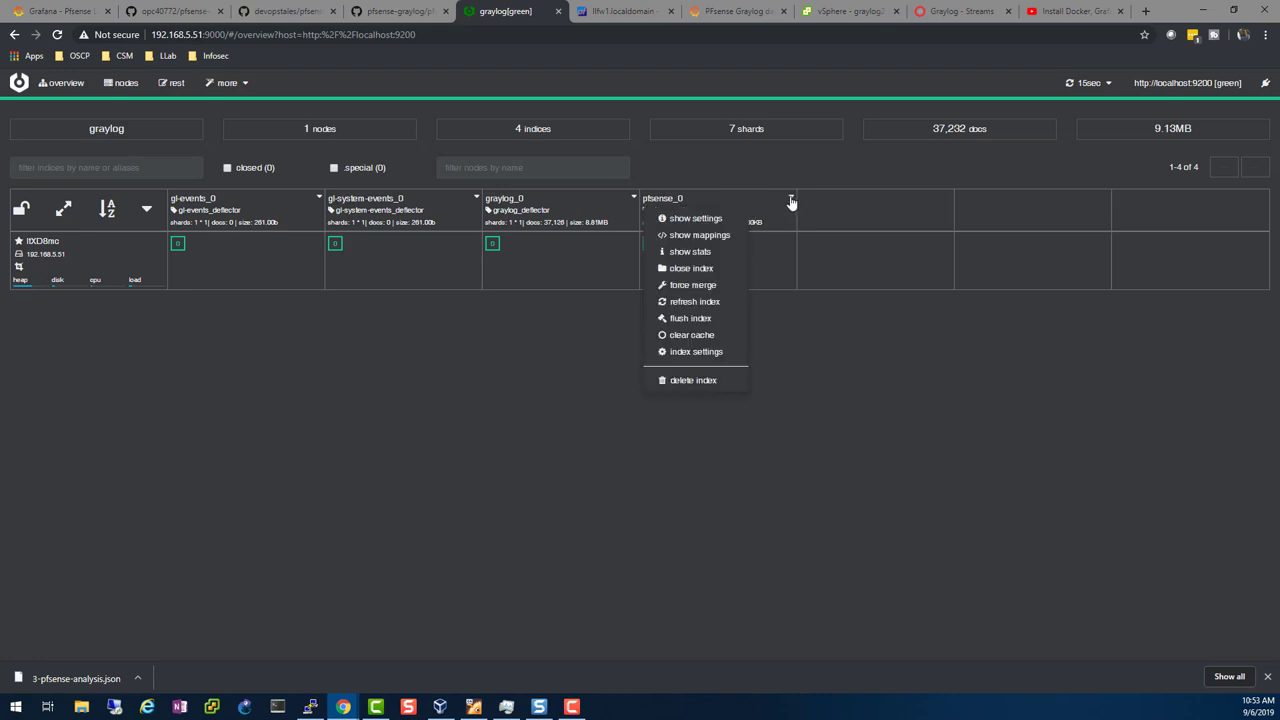
click(694, 232)
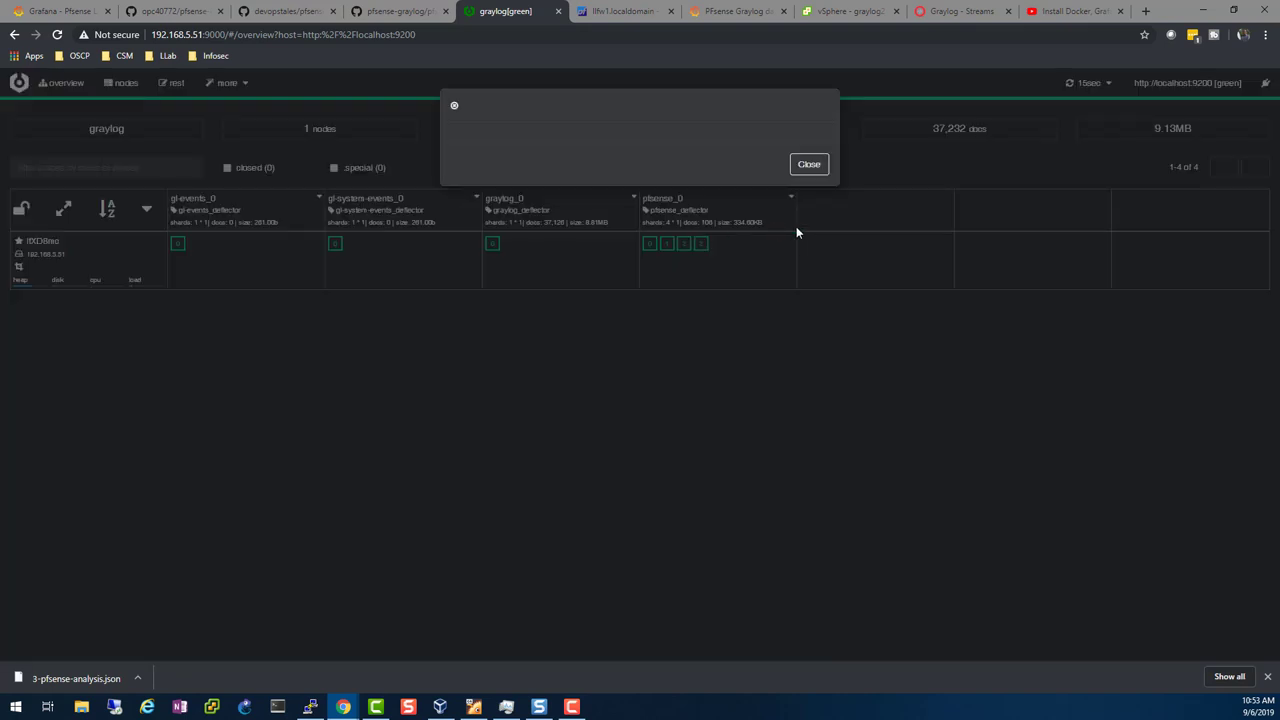
scroll(569, 295, down, 8)
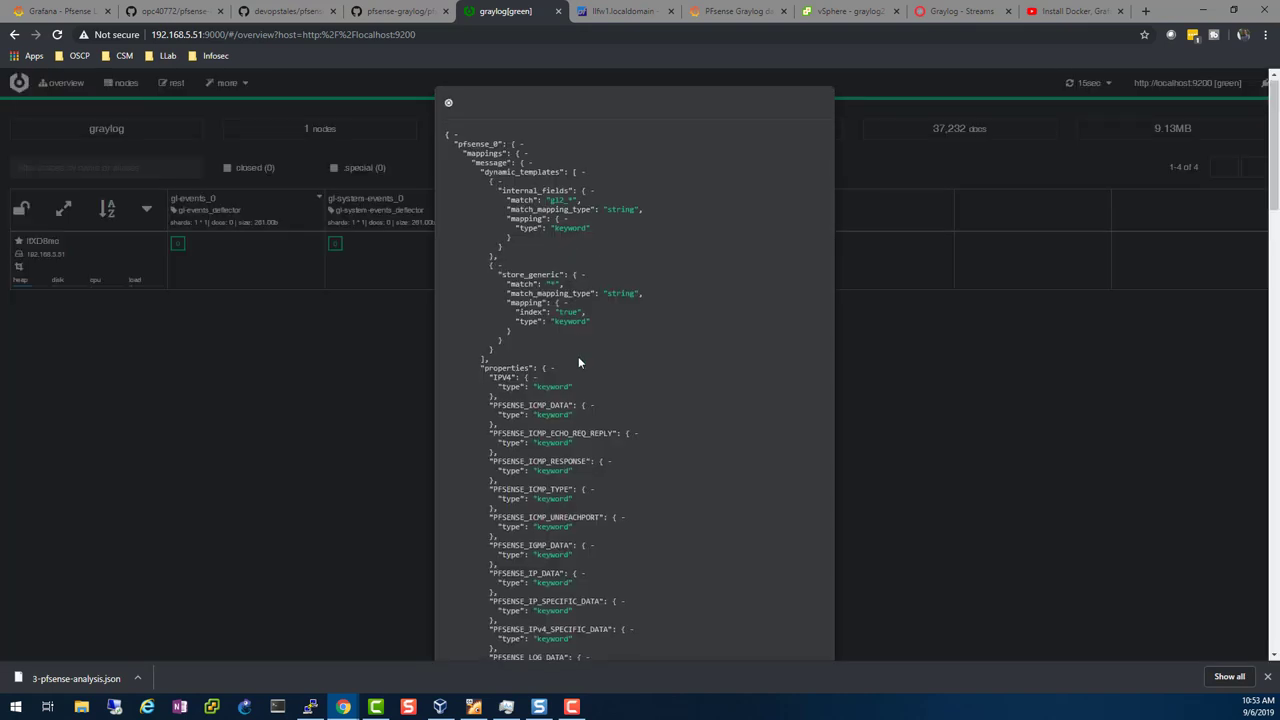
scroll(578, 464, down, 1)
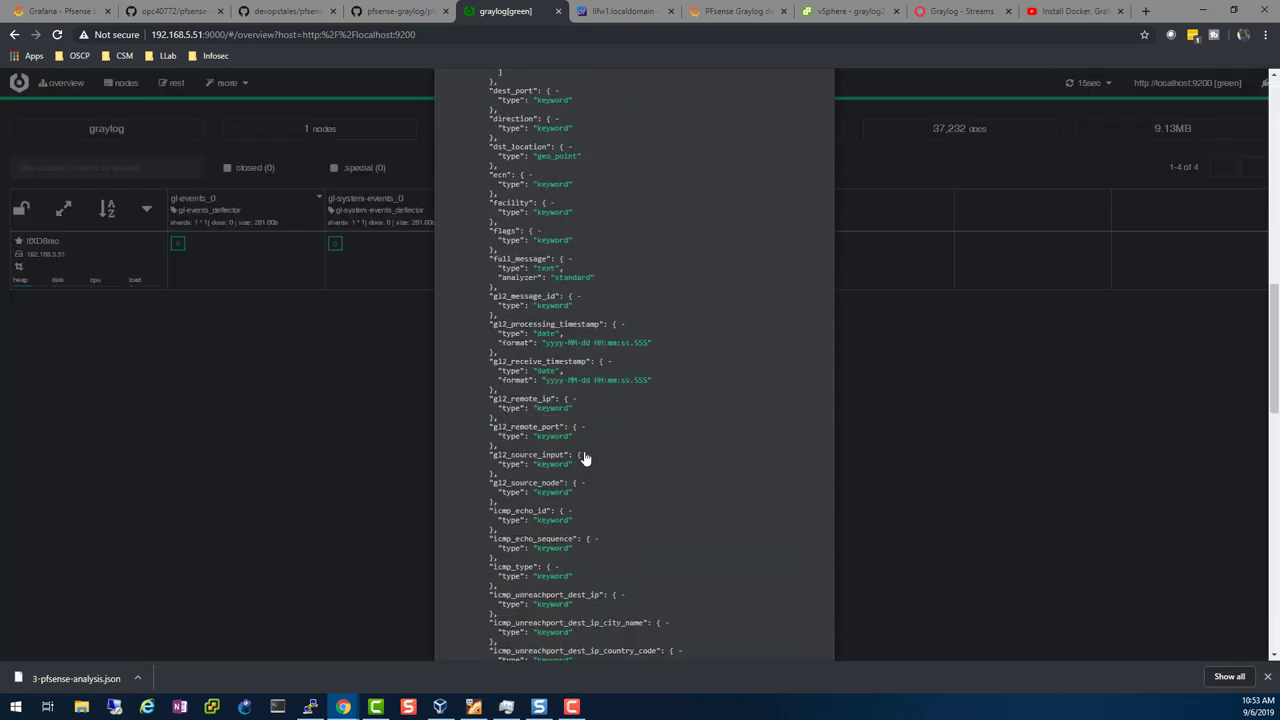
scroll(584, 453, up, 15)
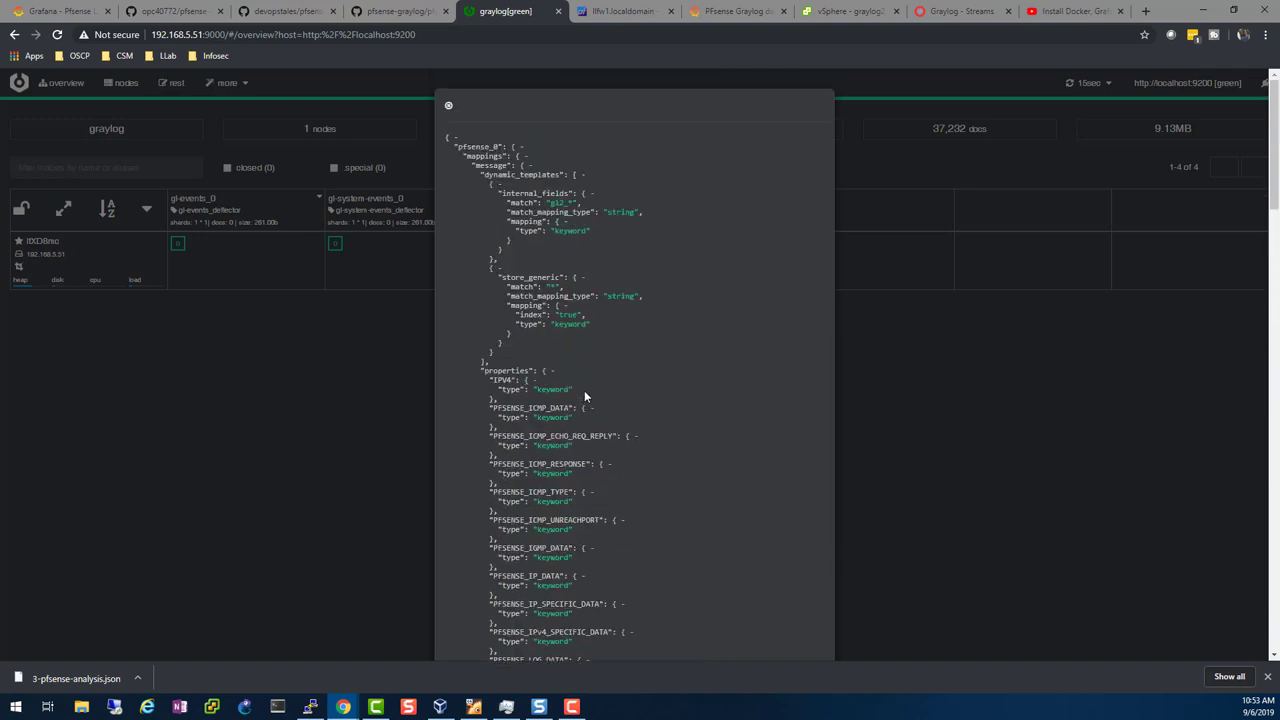
click(449, 109)
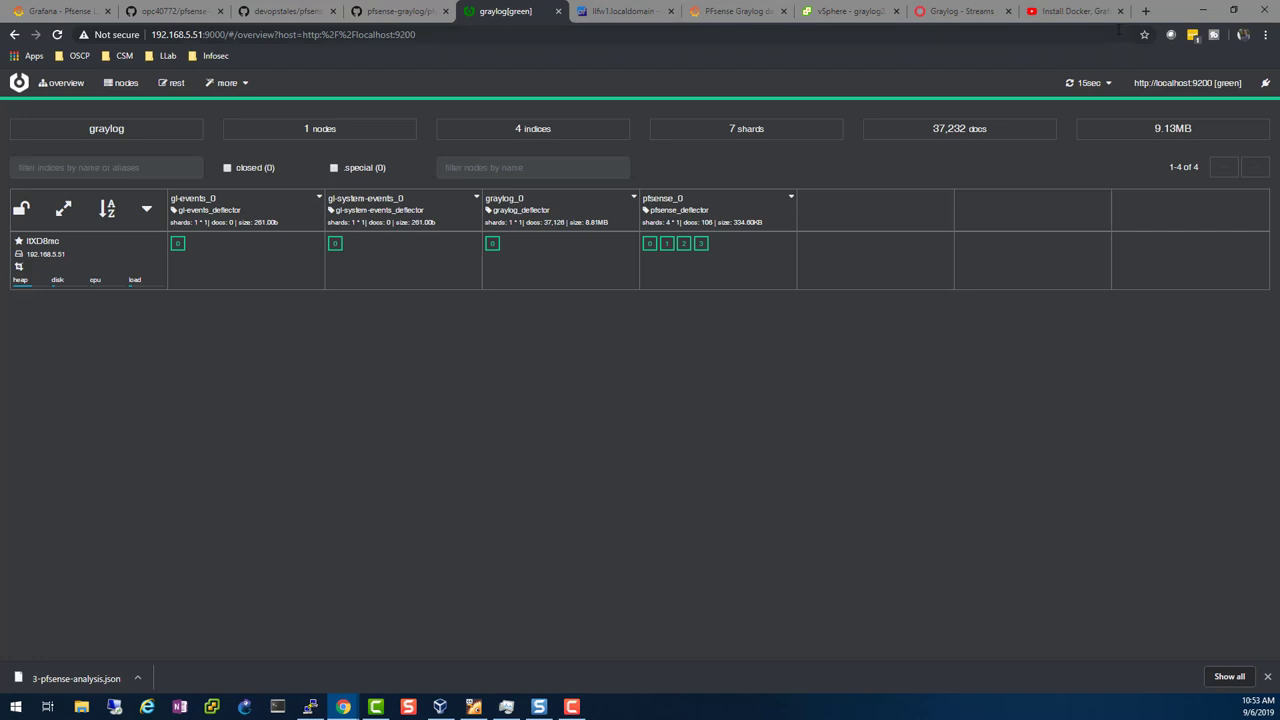
click(960, 11)
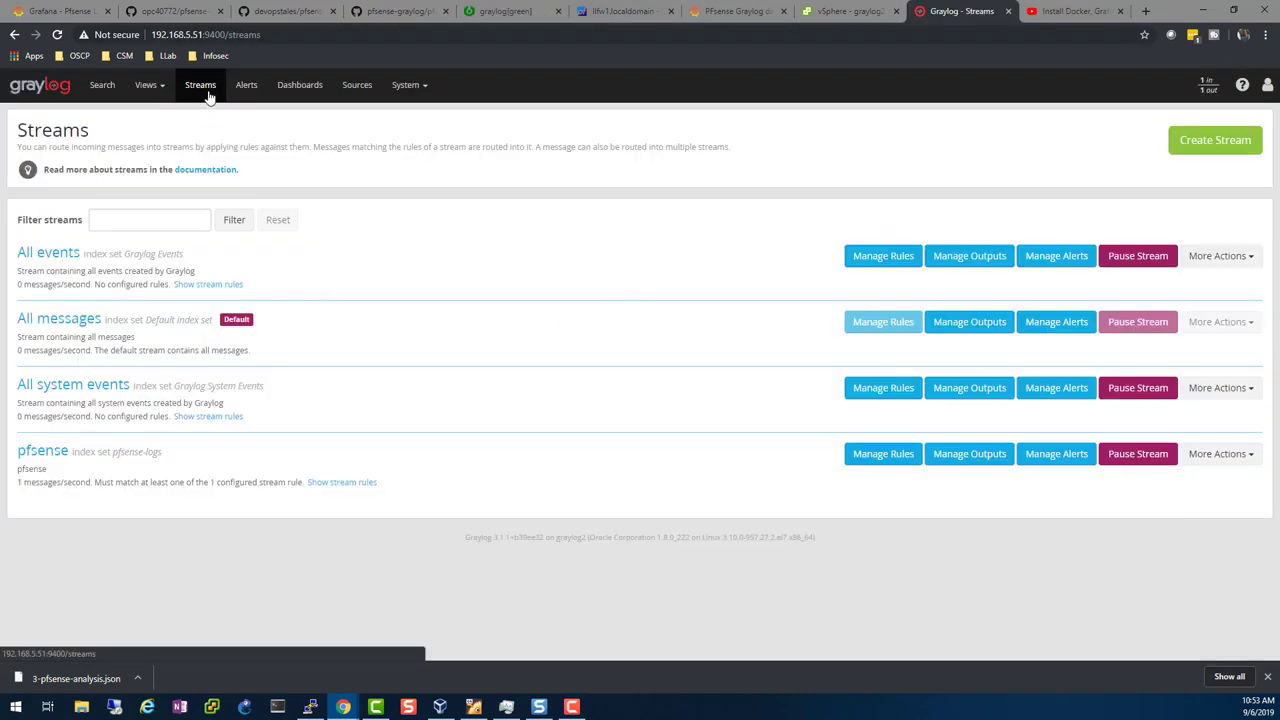
- Search the pfsense stream across all messages, showing 129 results
click(42, 452)
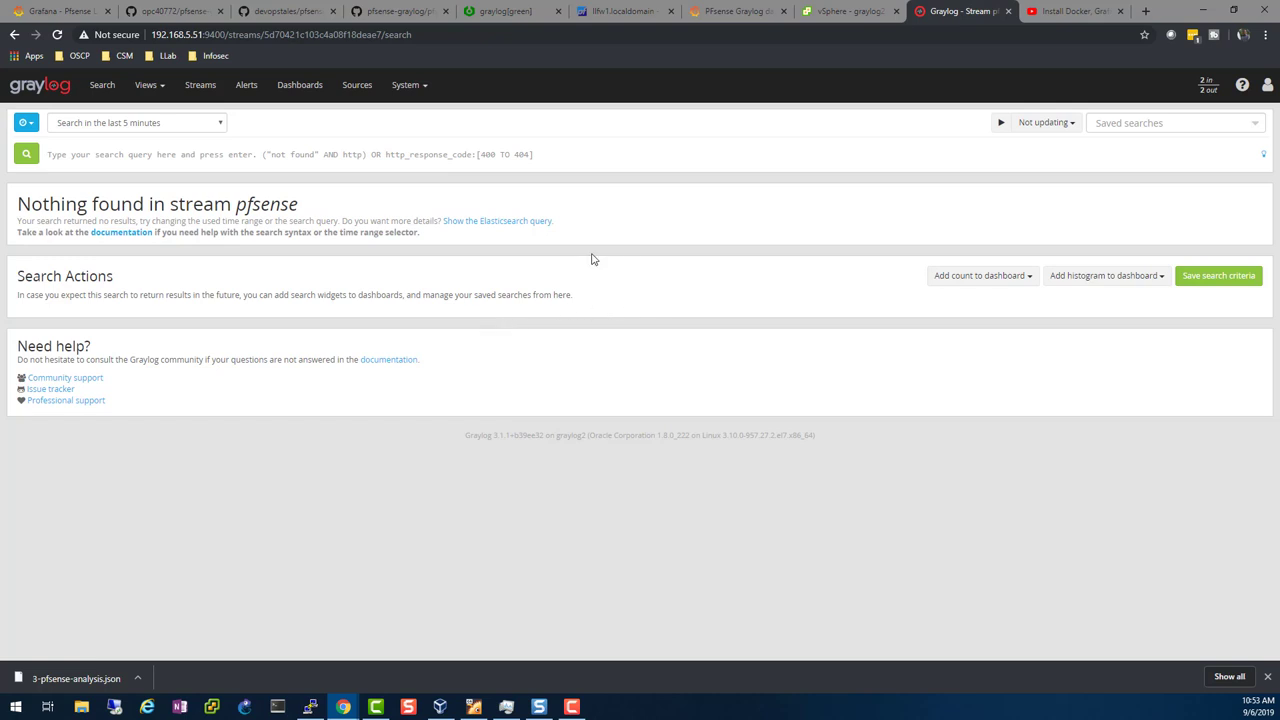
click(218, 124)
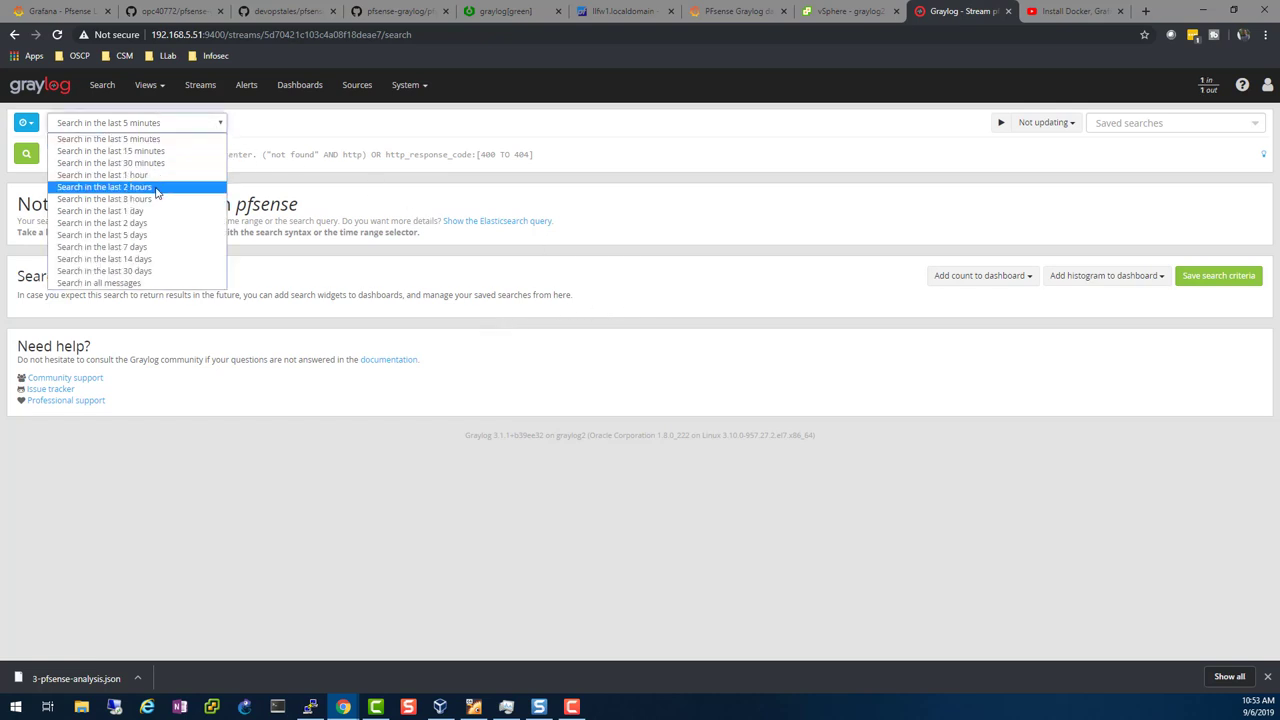
click(155, 188)
click(27, 155)
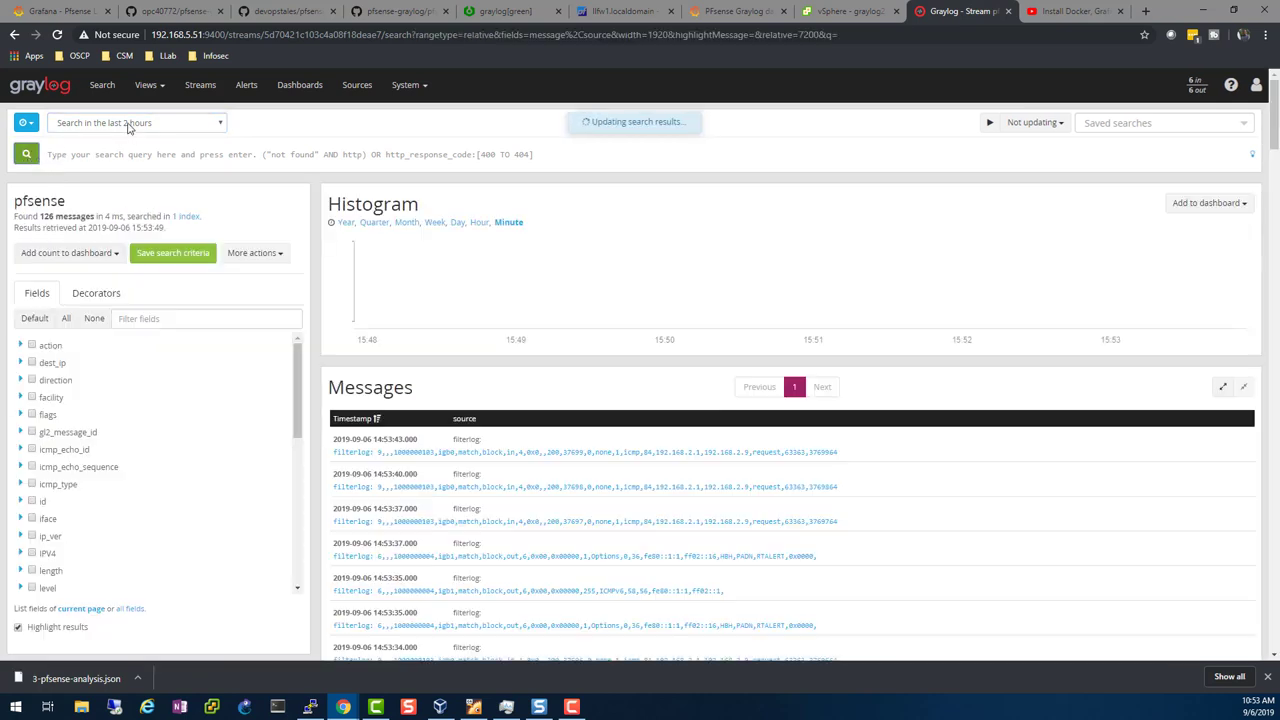
click(195, 127)
click(100, 283)
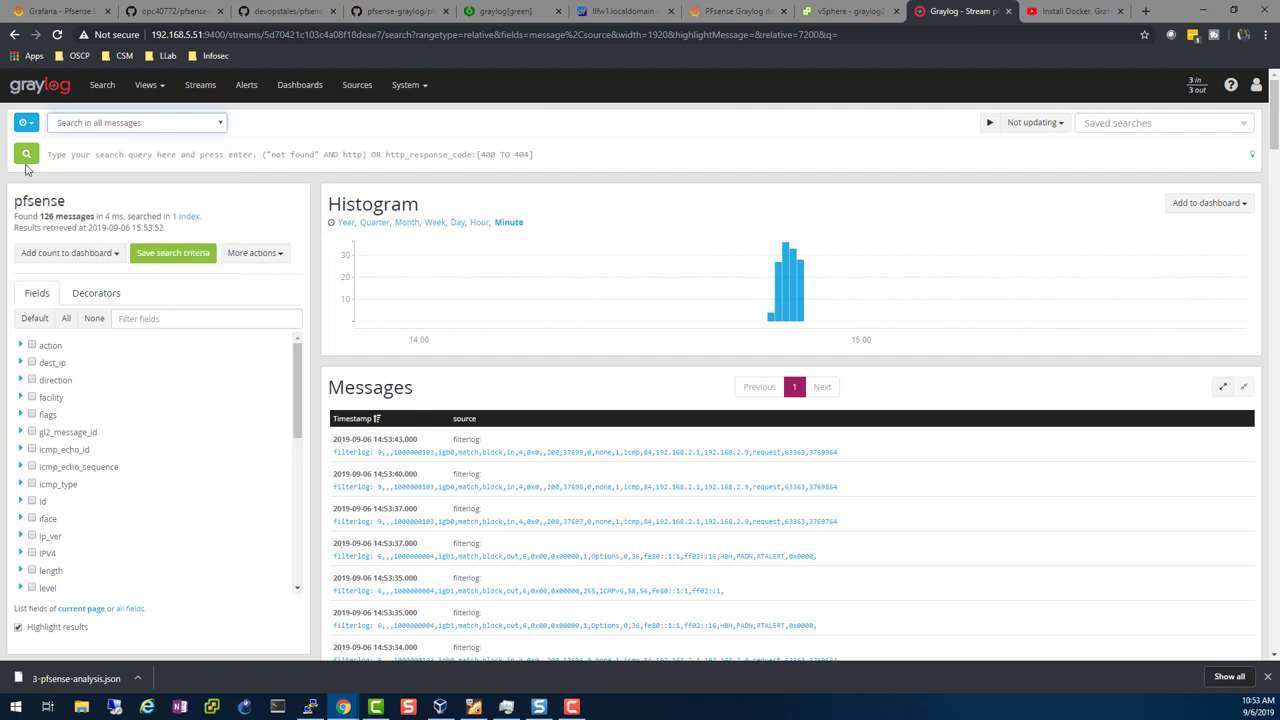
click(26, 157)
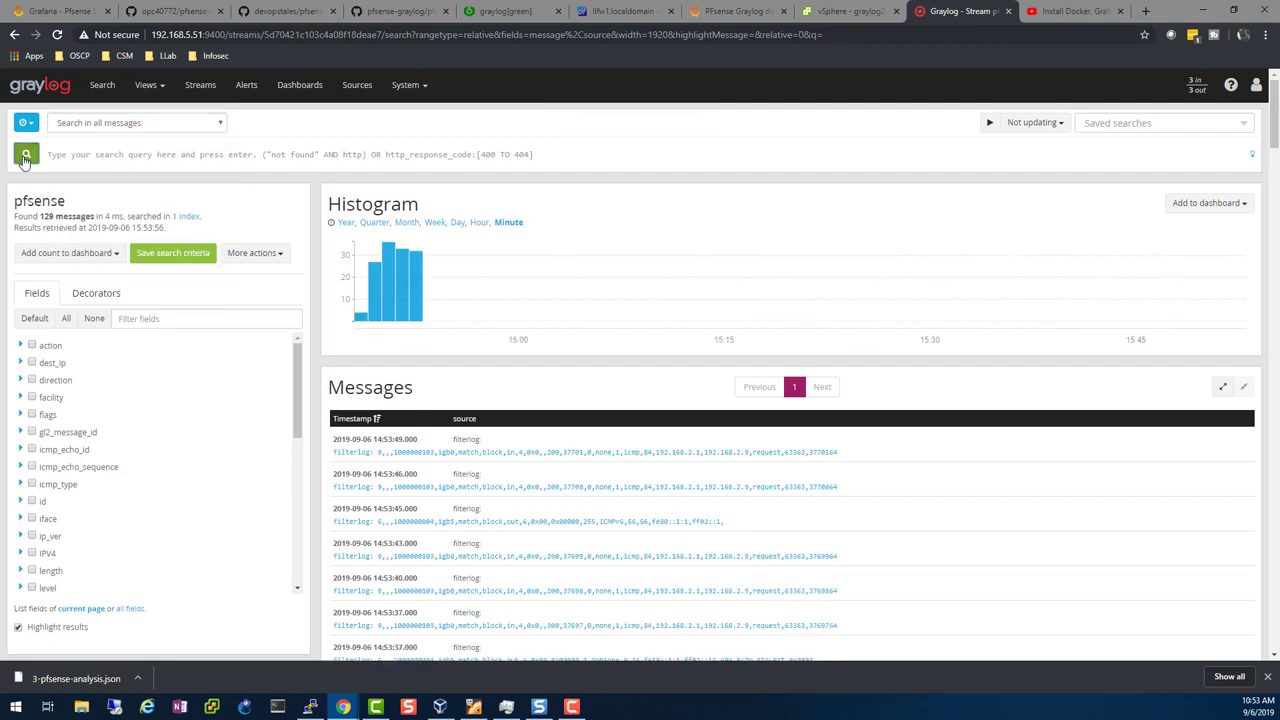
- Add dest_ip and iface as message columns and expand the second message
click(33, 366)
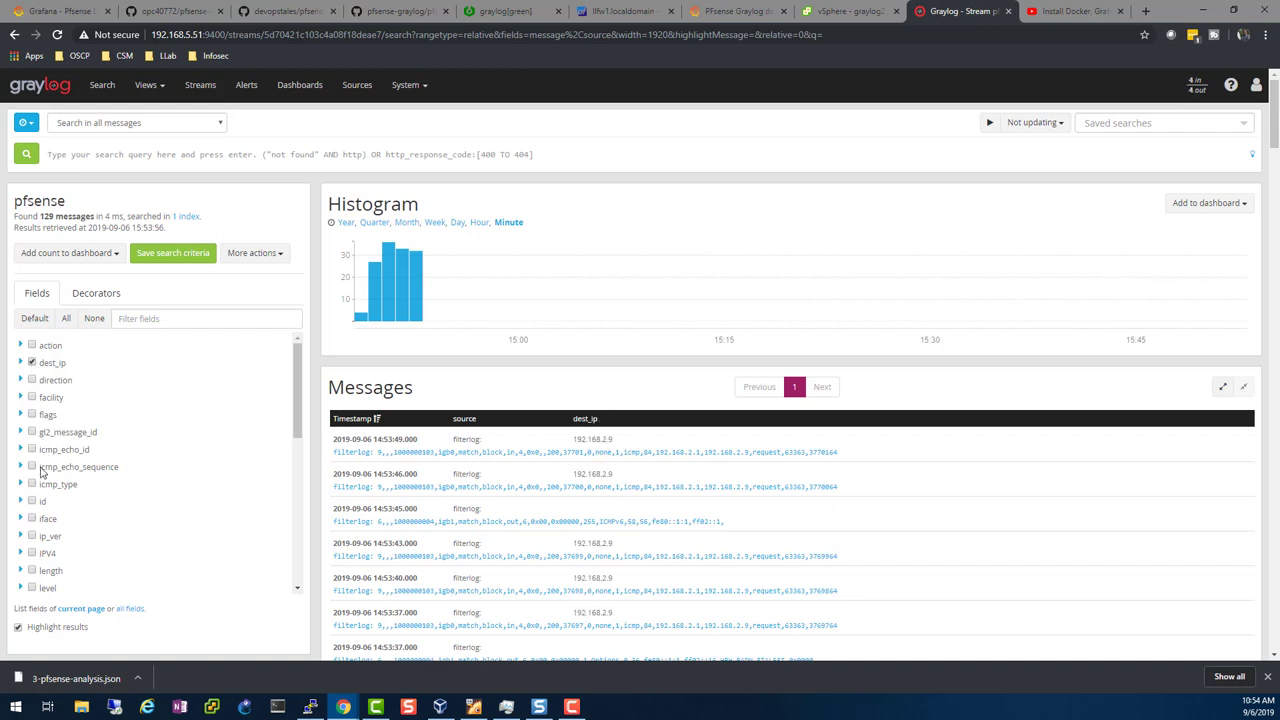
click(33, 519)
click(620, 492)
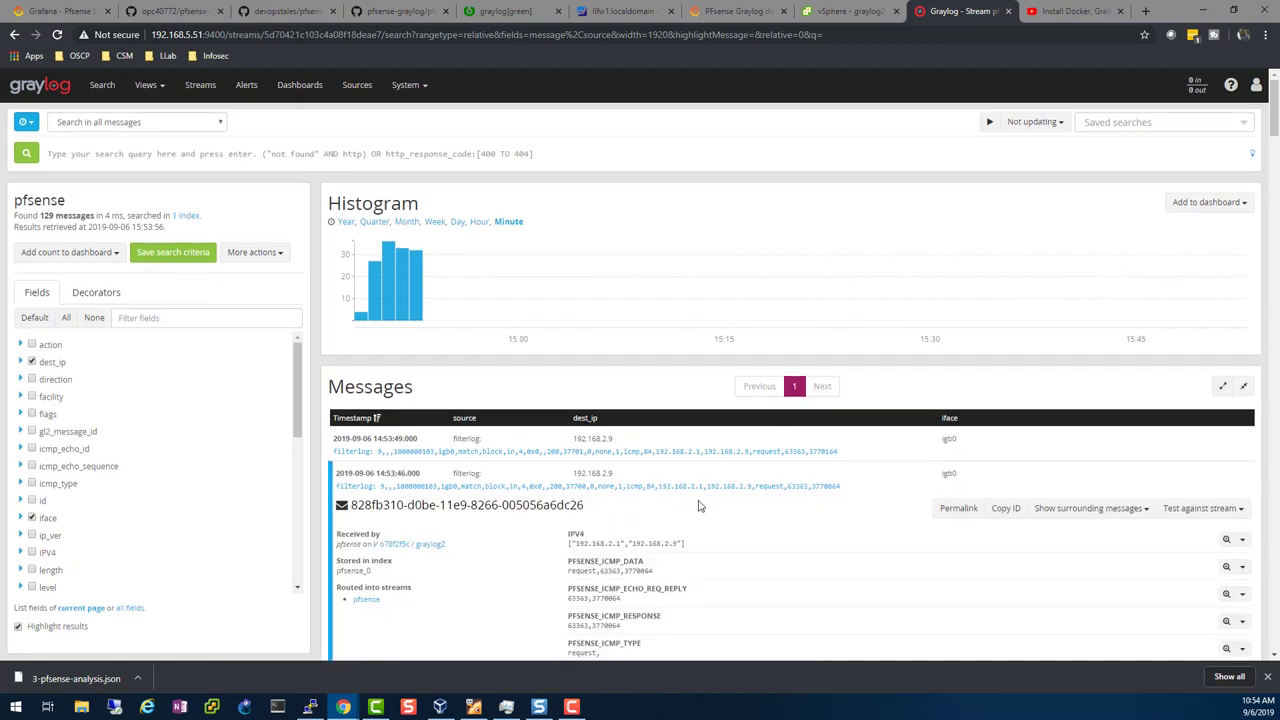
scroll(690, 490, down, 3)
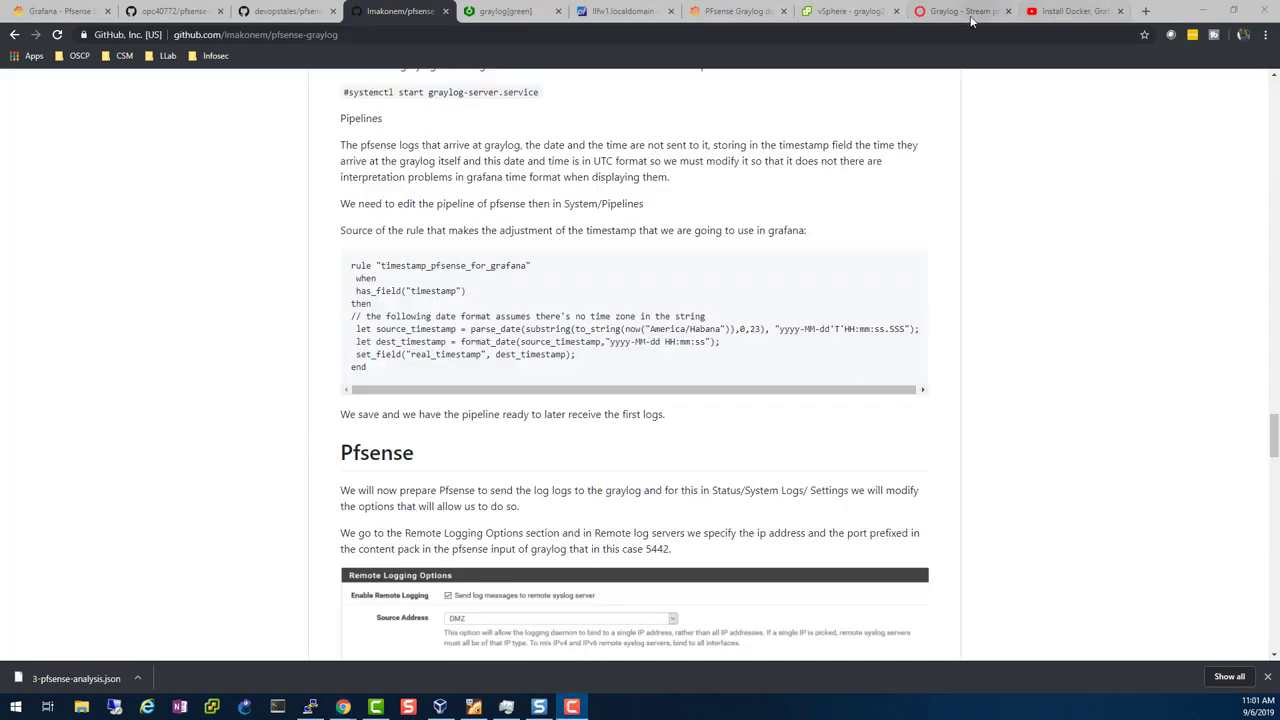
- Return to the Graylog pfsense stream to review the expanded message's extracted fields
click(960, 11)
mouse_move(979, 309)
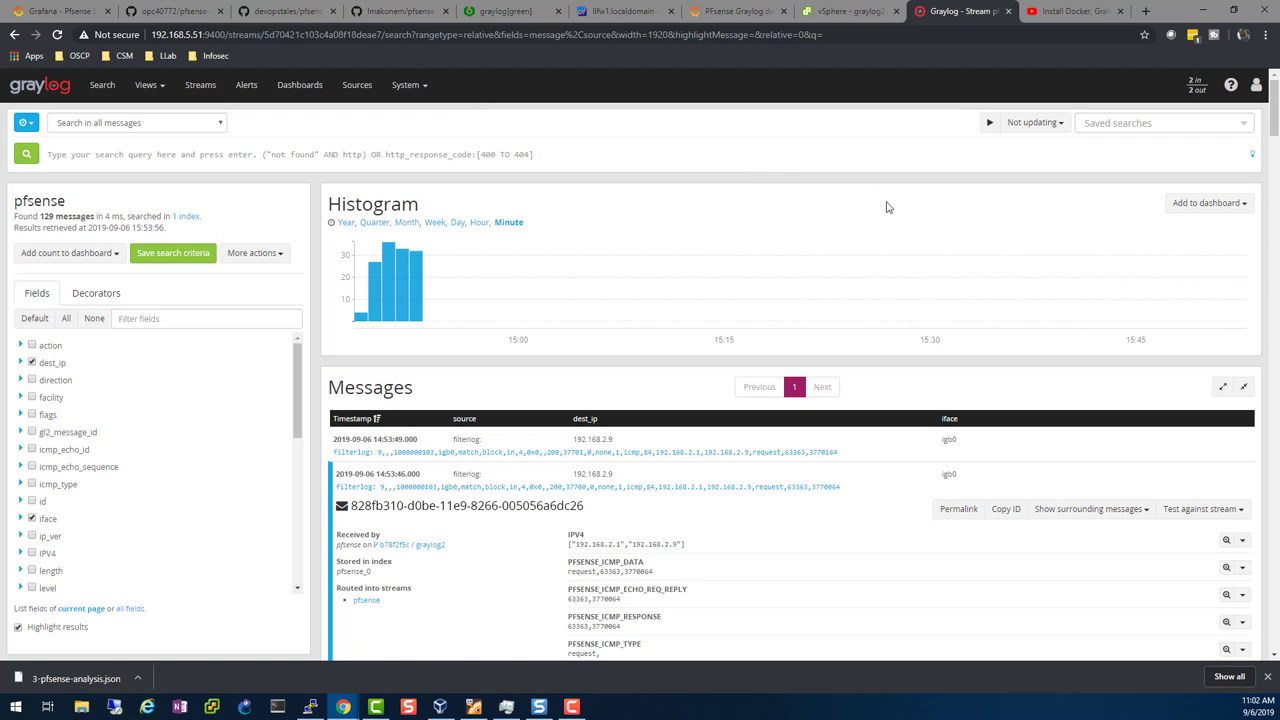
- Open the timestamp_pfsense_for_grafana rule in the pfsense pipeline
click(408, 85)
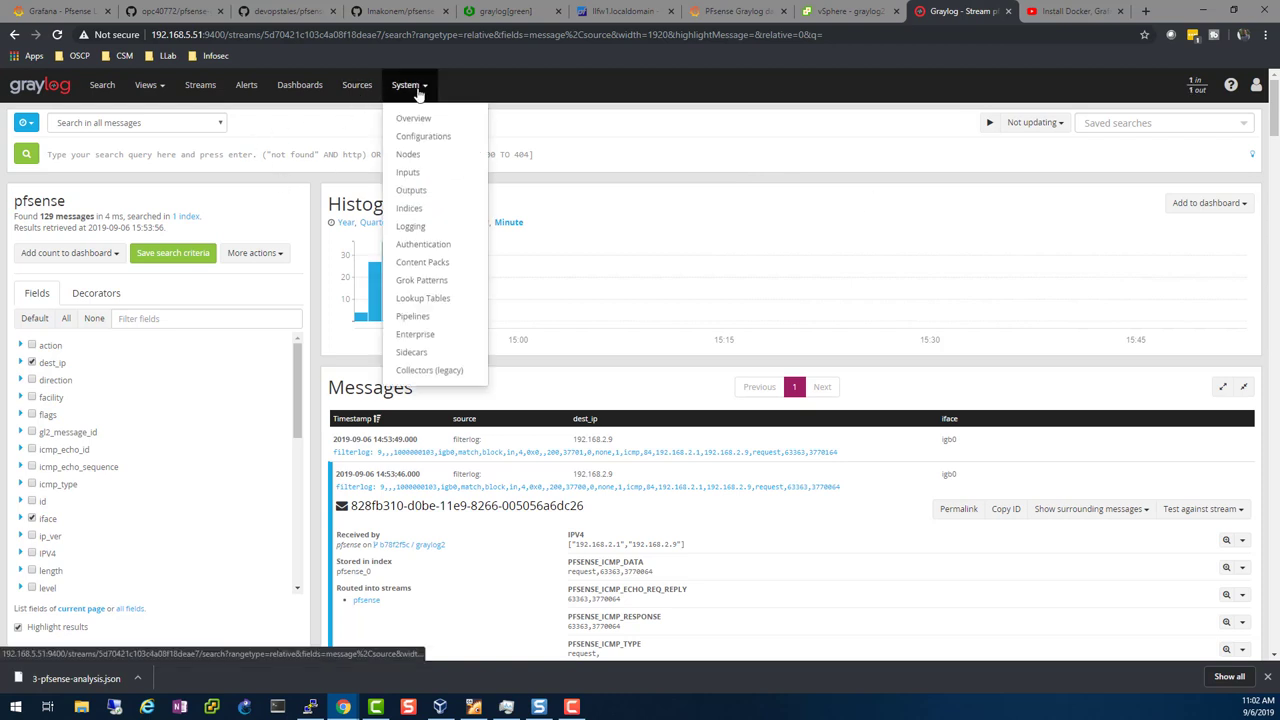
click(420, 318)
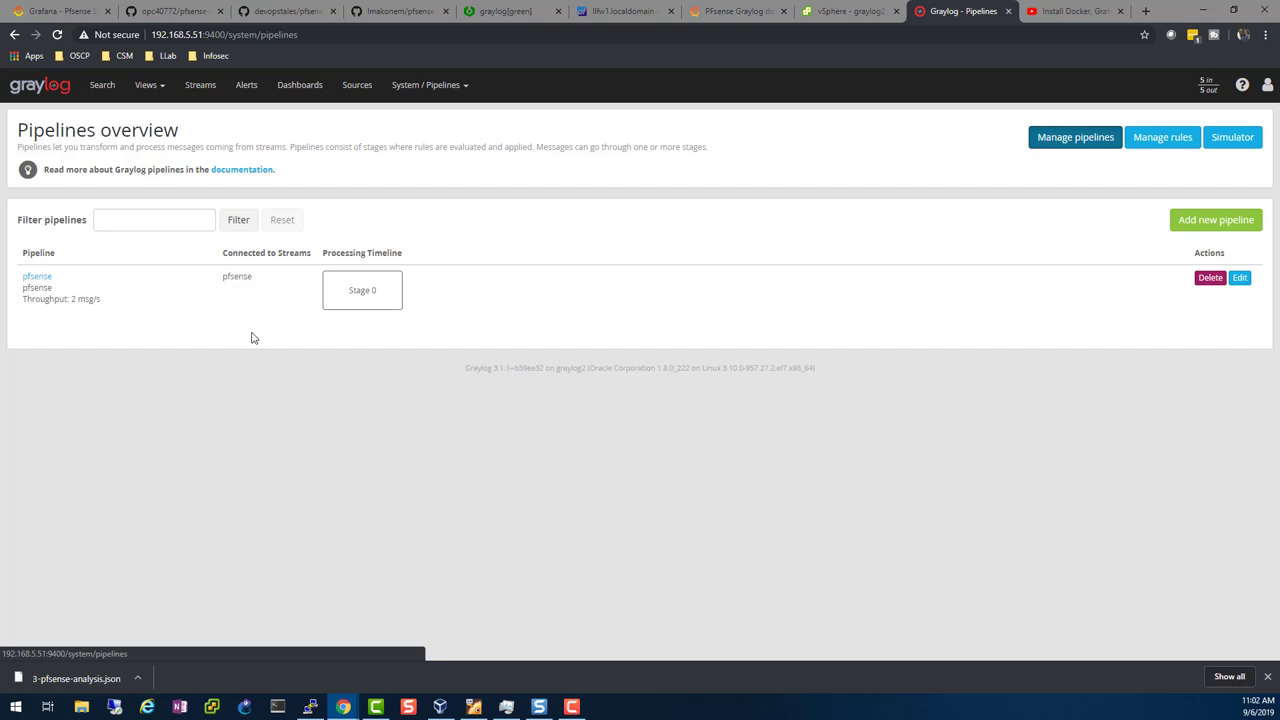
click(41, 279)
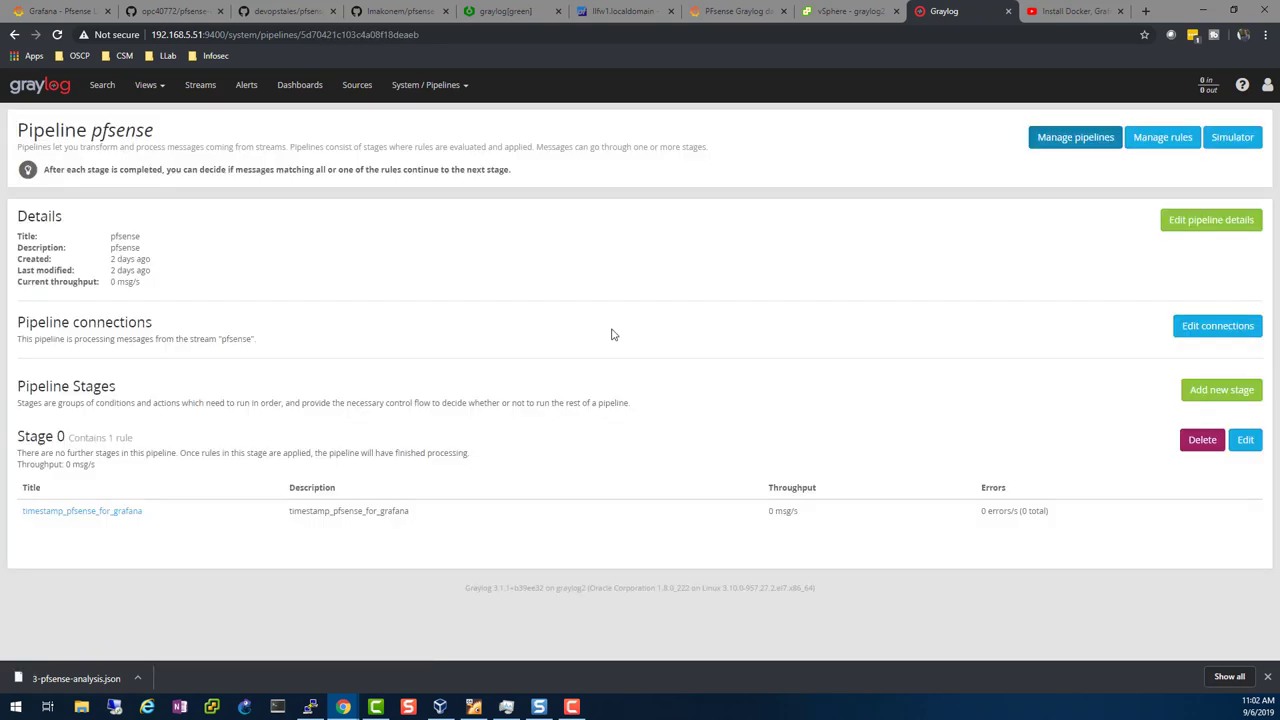
click(94, 515)
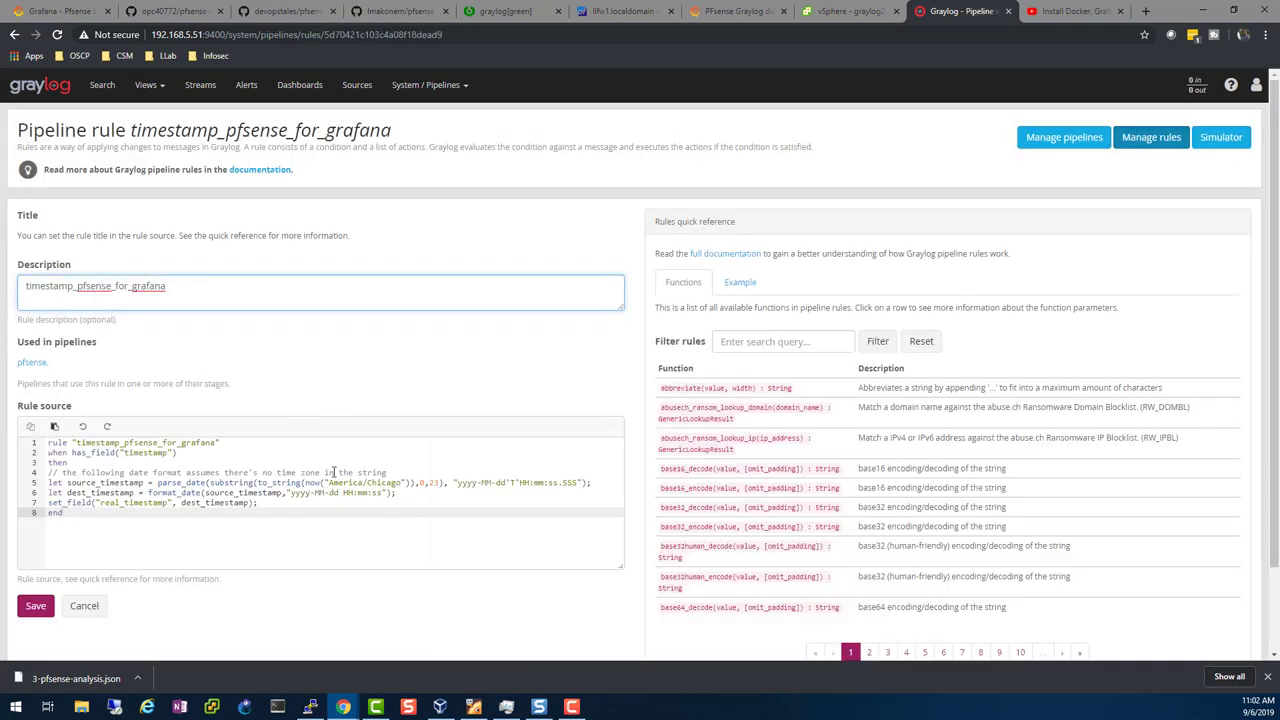
- Confirm the rule's America/Chicago time zone and save the timestamp rule
drag(403, 483, 329, 484)
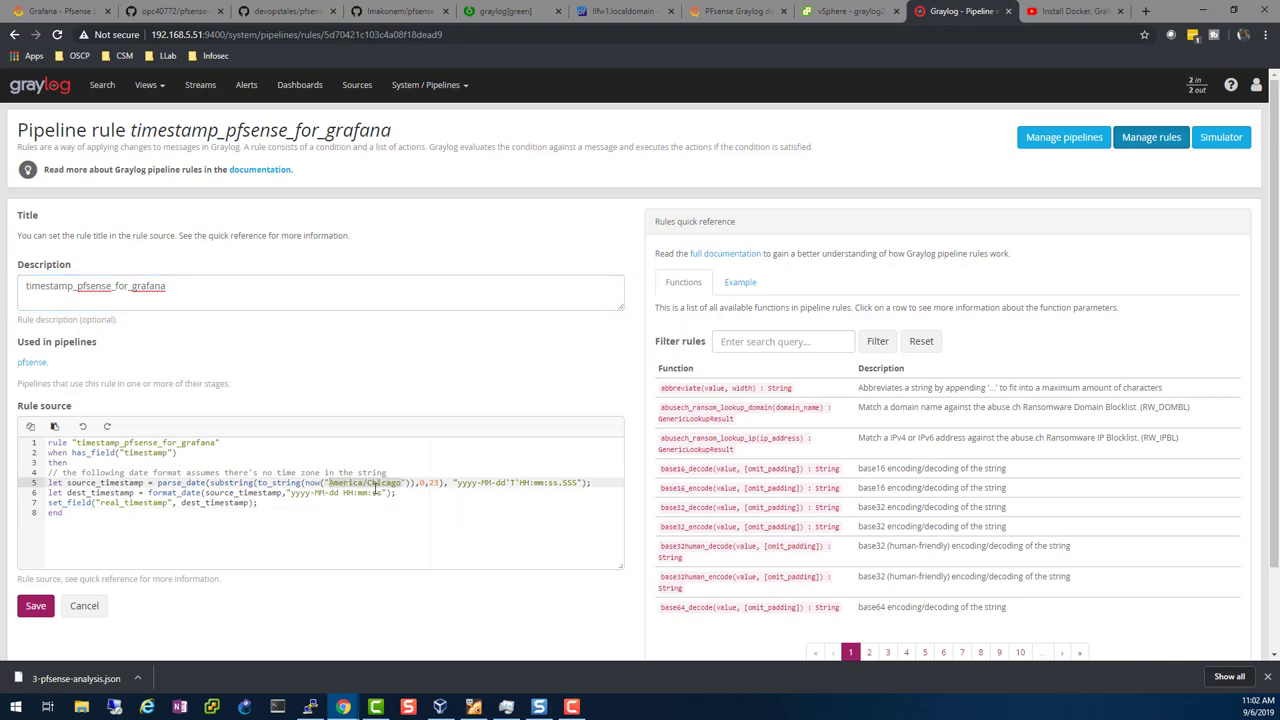
key(Down)
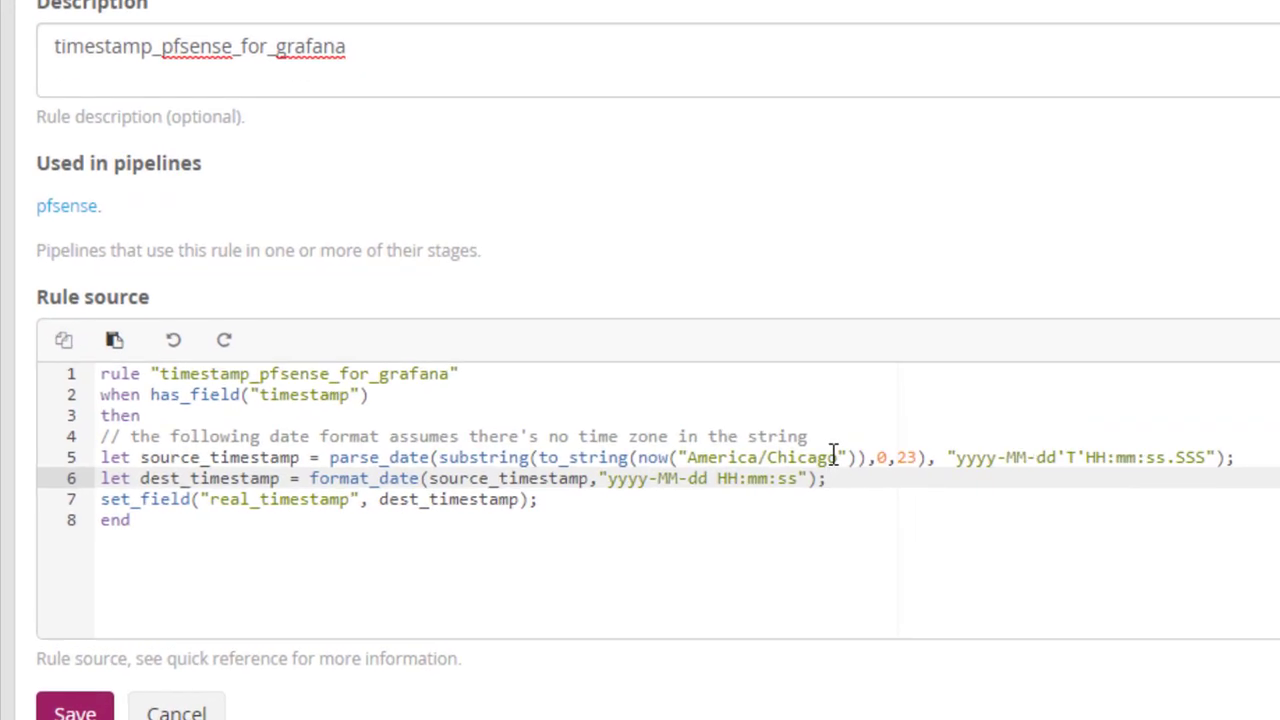
click(834, 457)
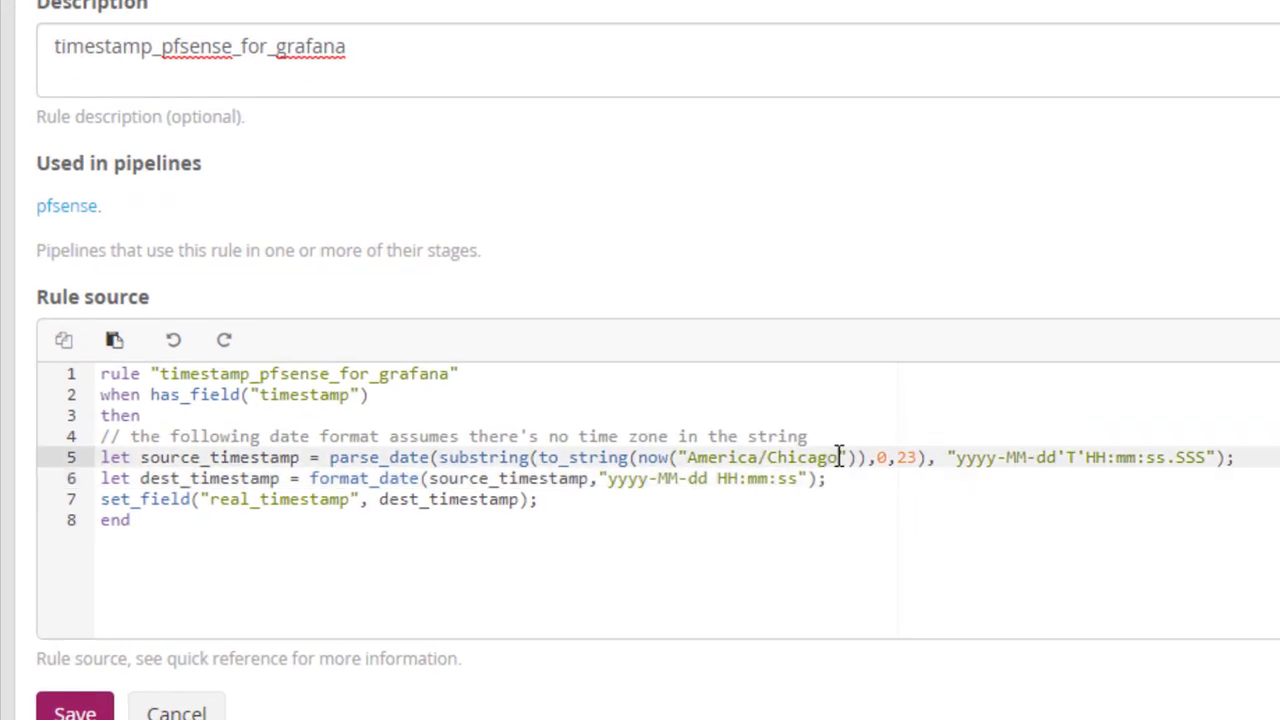
drag(837, 457, 694, 460)
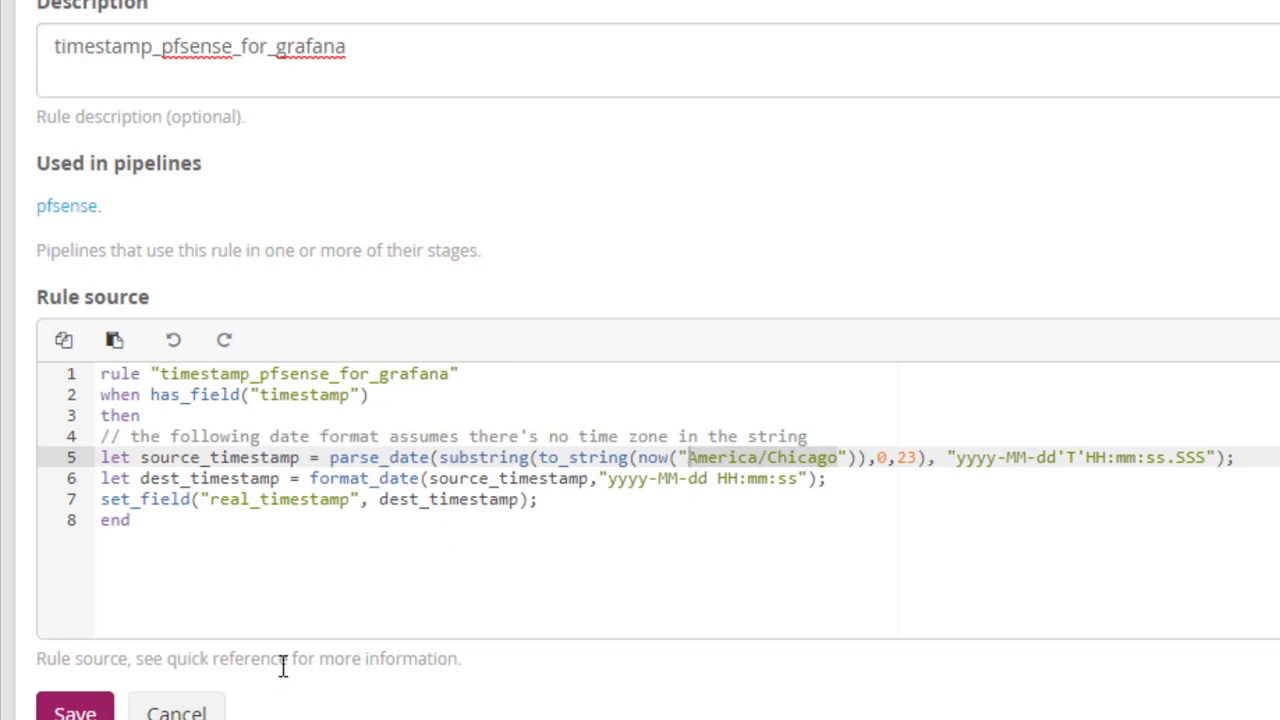
click(75, 712)
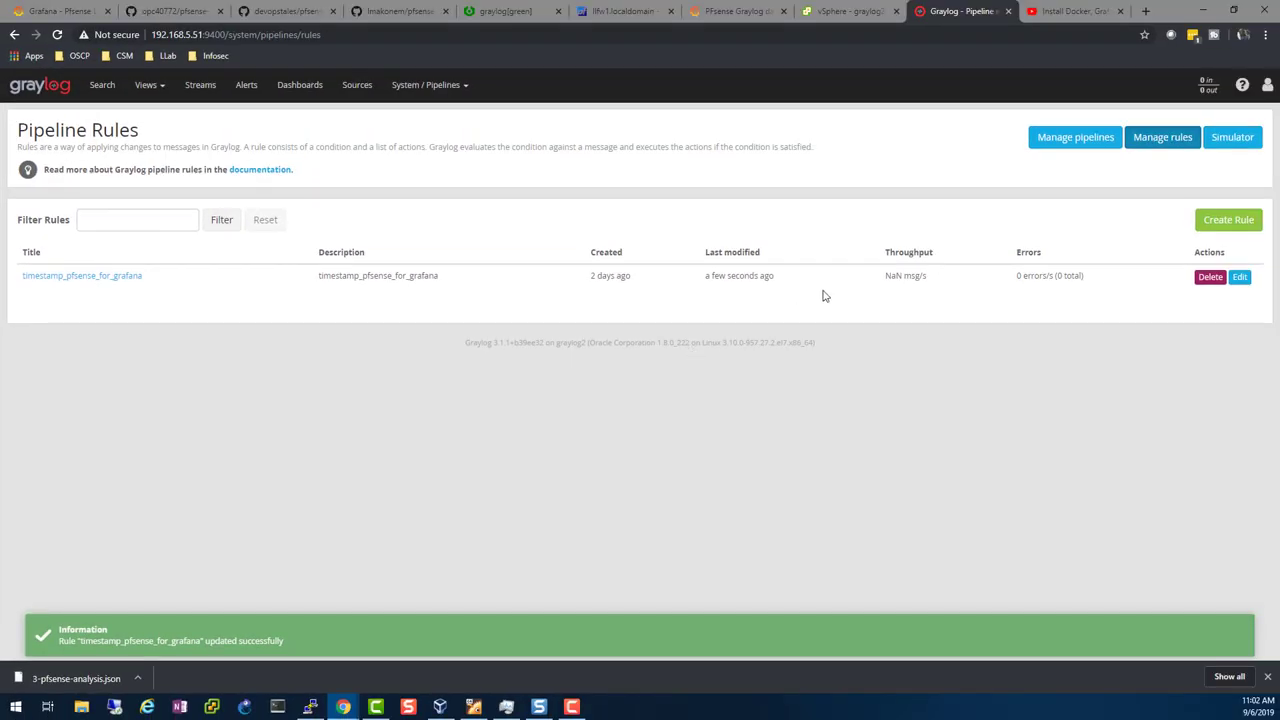
click(395, 12)
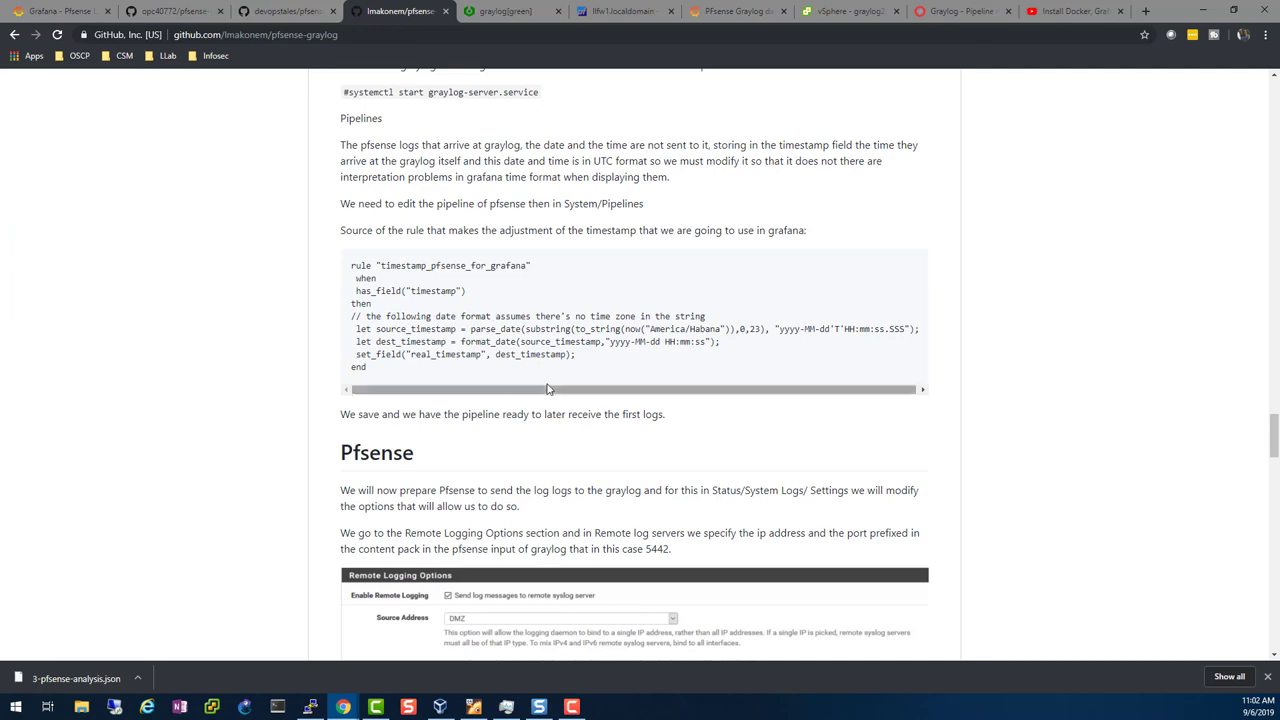
- Scroll the README to the Grafana data source section, then return to Grafana's Data Sources page
scroll(545, 395, down, 7)
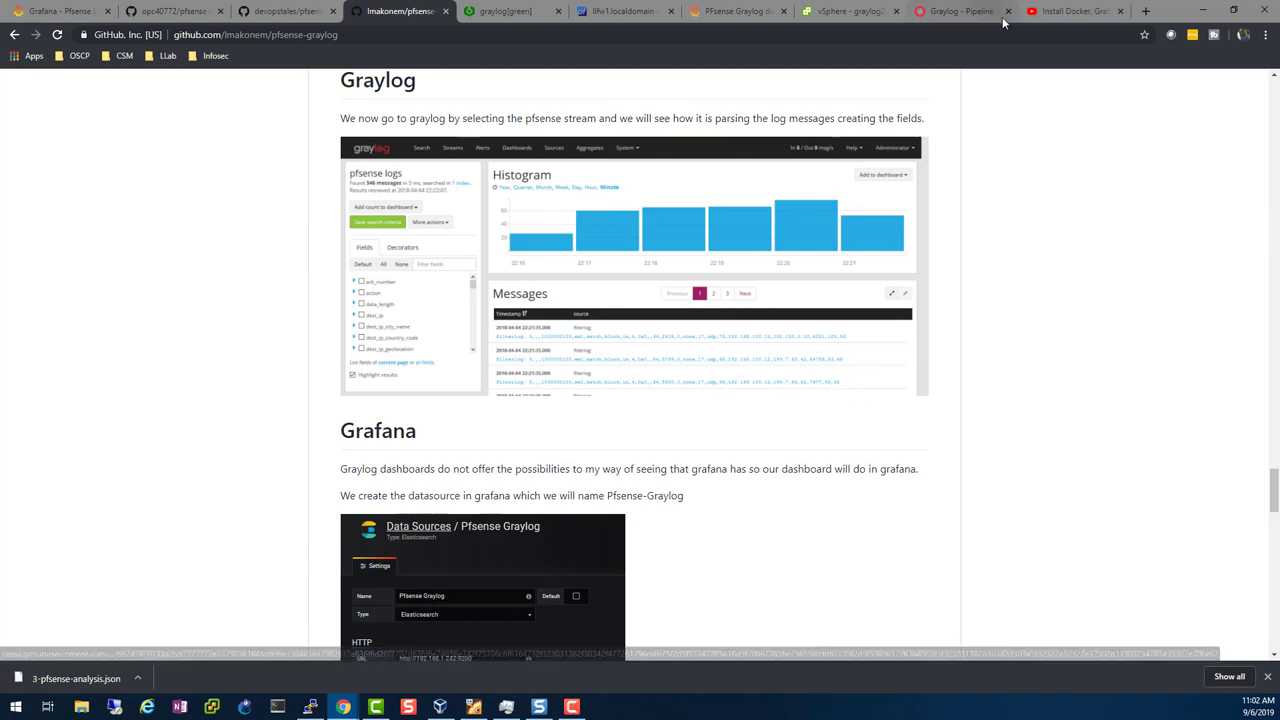
click(1062, 13)
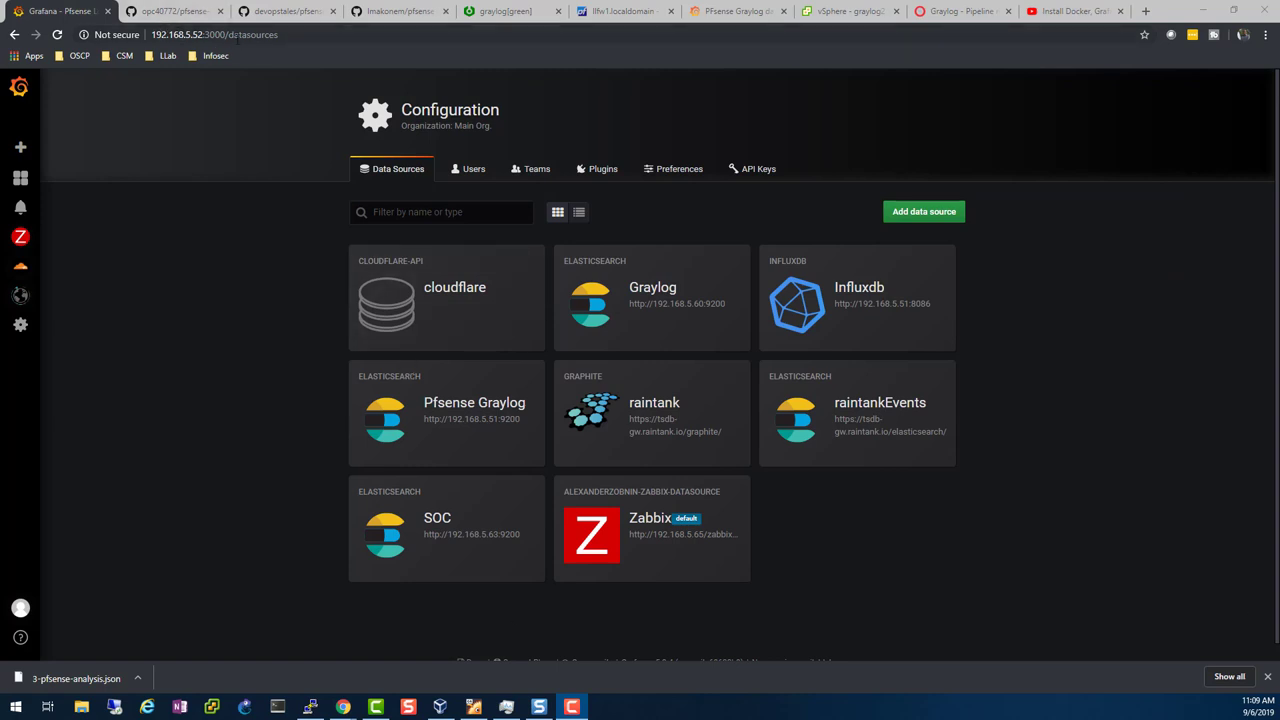
- Open the settings of the existing Pfsense Graylog data source from the data sources list
mouse_move(22, 328)
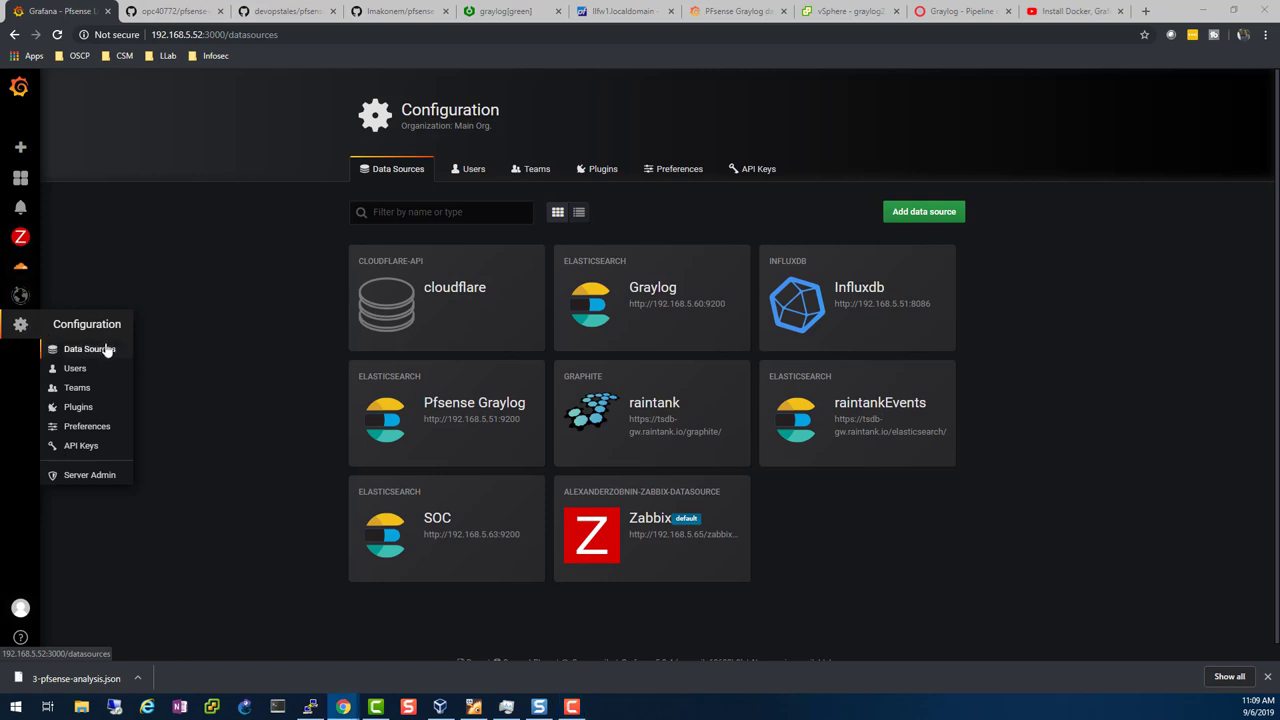
click(920, 214)
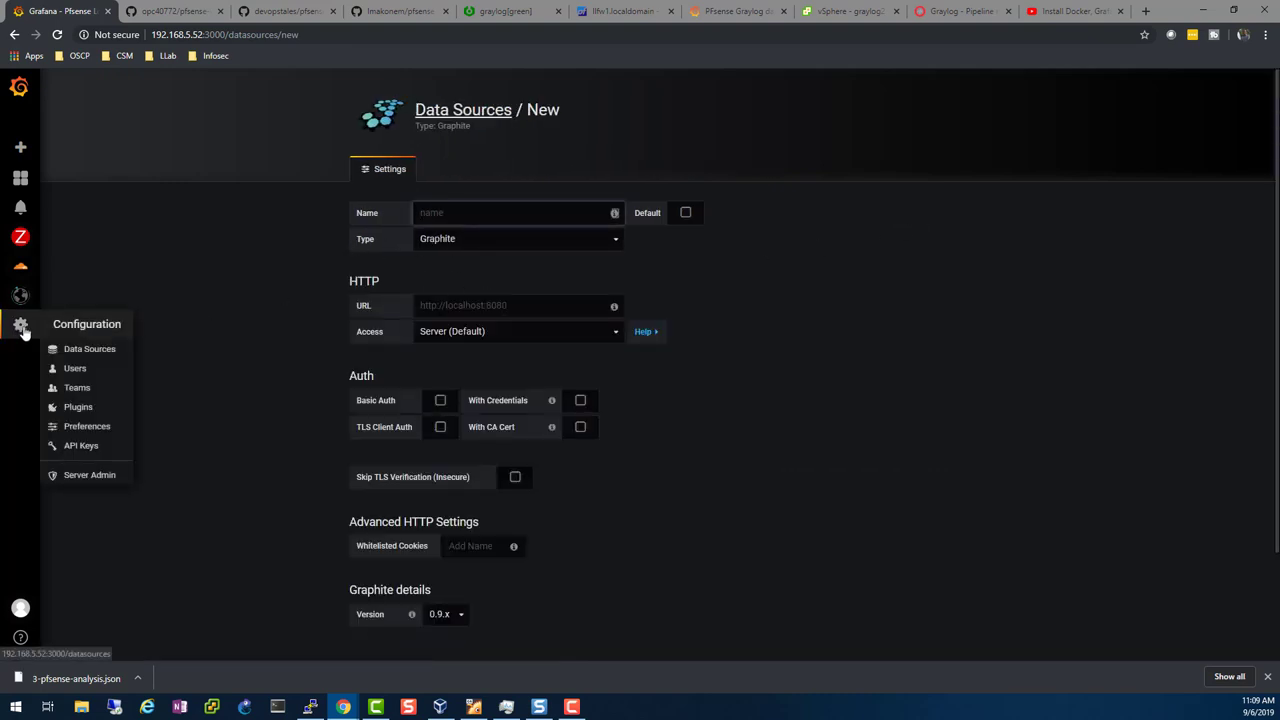
click(89, 349)
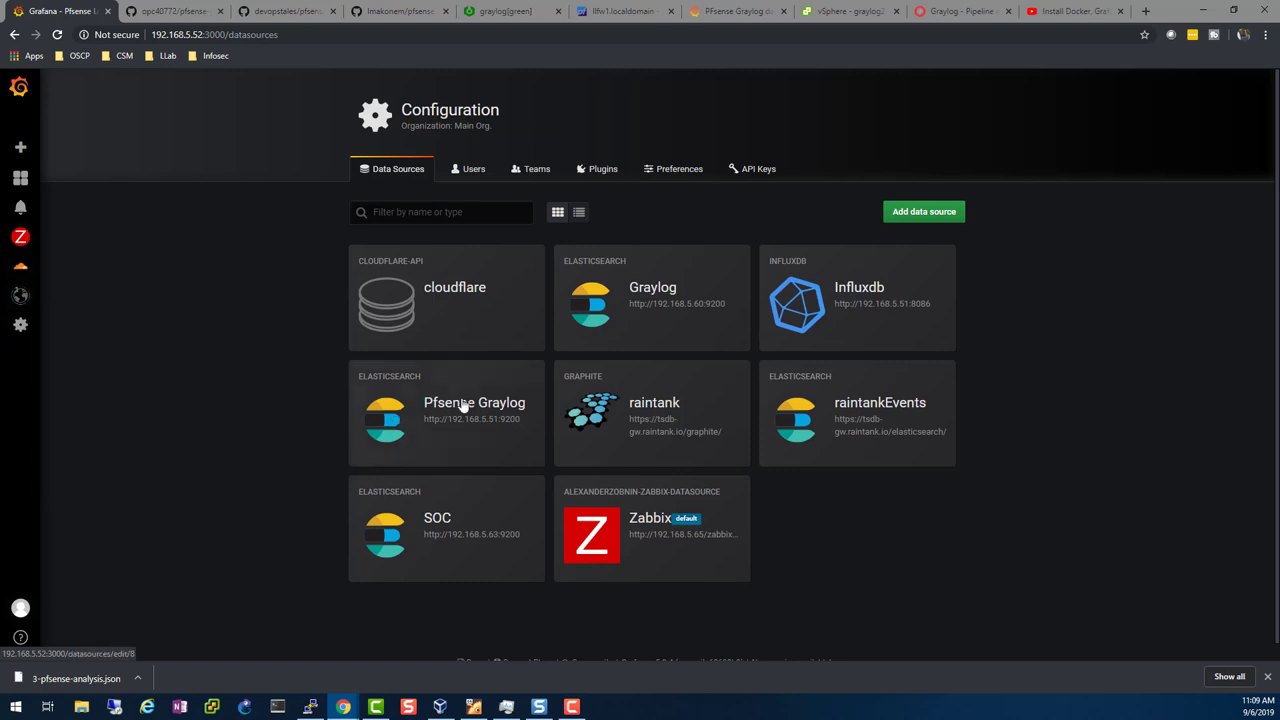
click(462, 402)
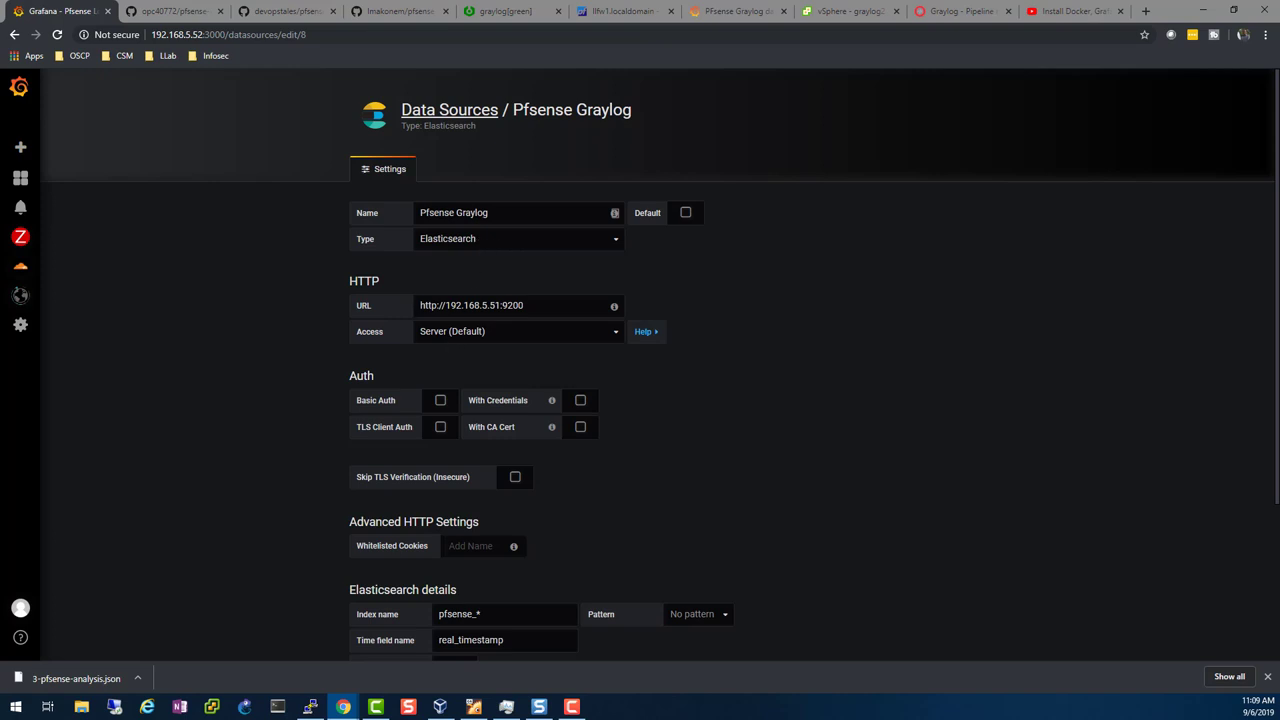
- Confirm the URL, index pfsense_* and time field real_timestamp, then save and test the data source
triple_click(470, 305)
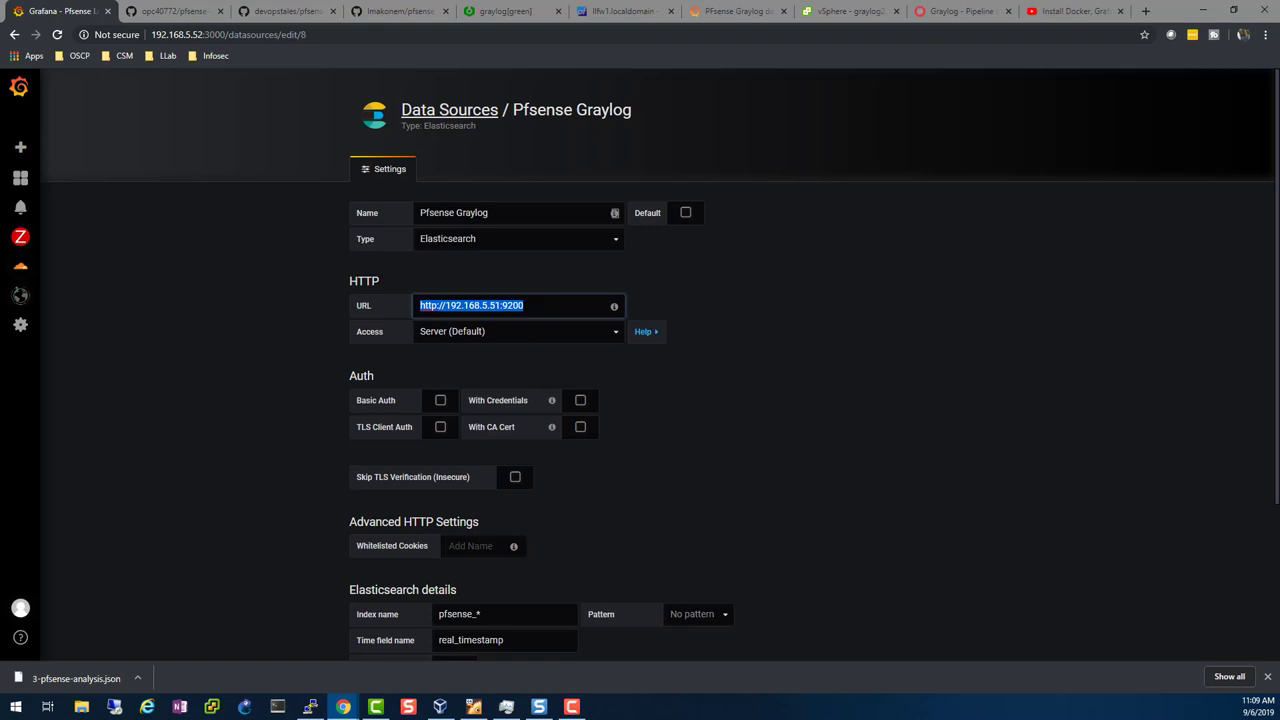
click(524, 305)
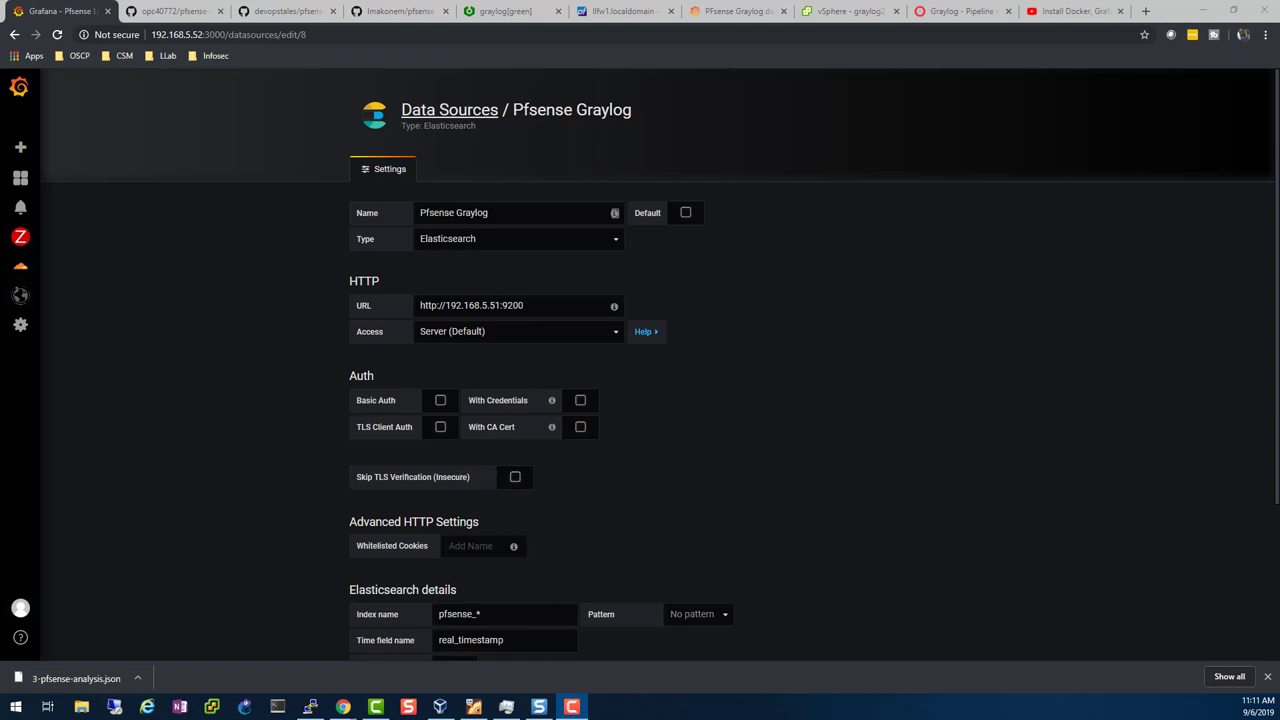
scroll(512, 598, down, 2)
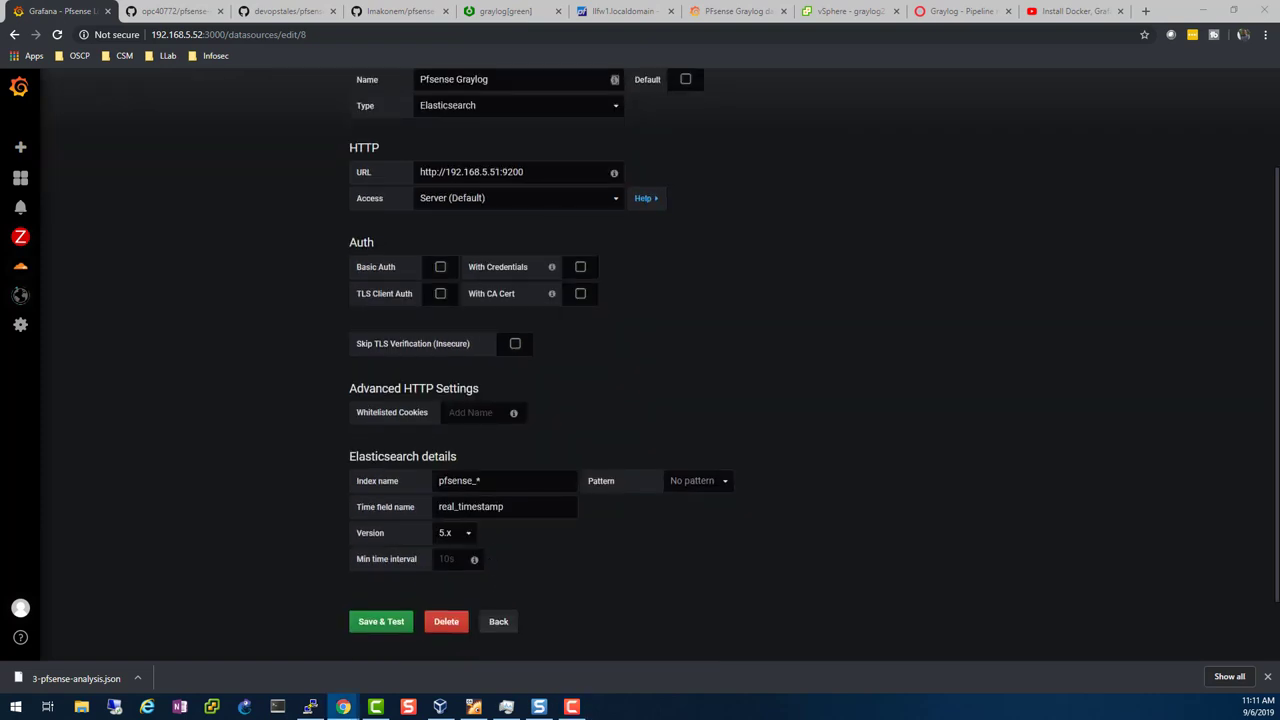
click(343, 707)
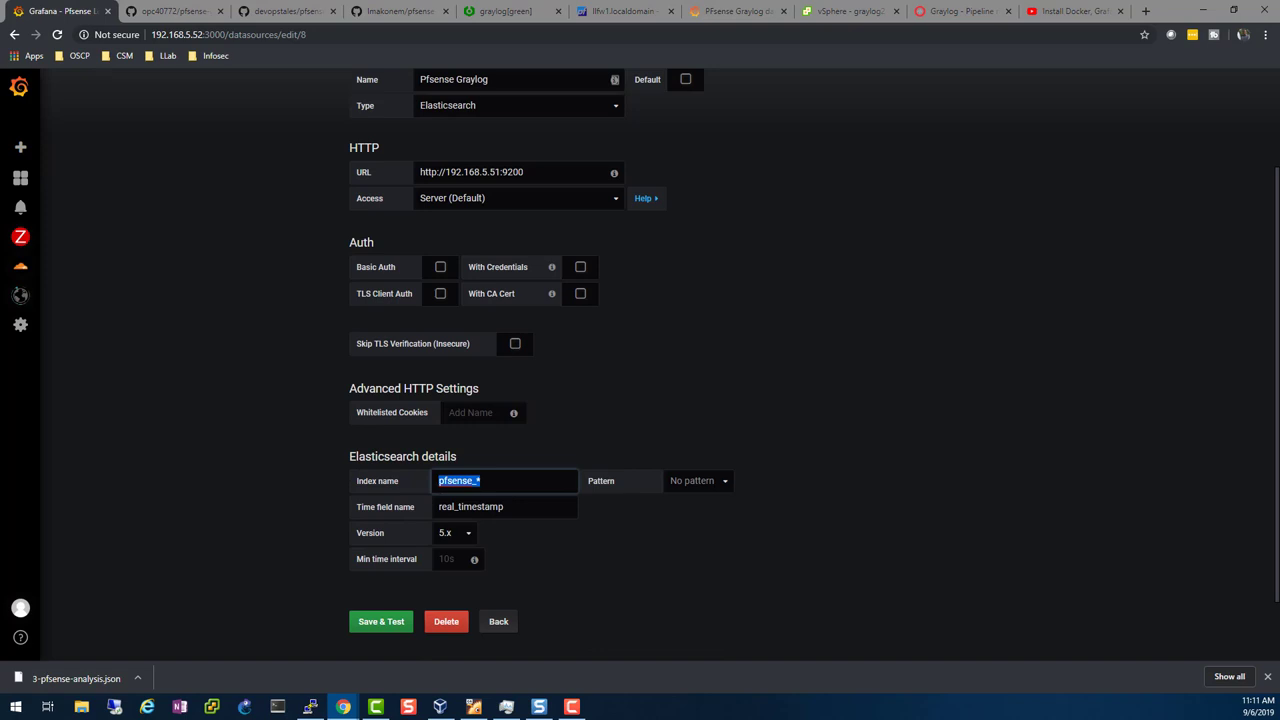
key(Tab)
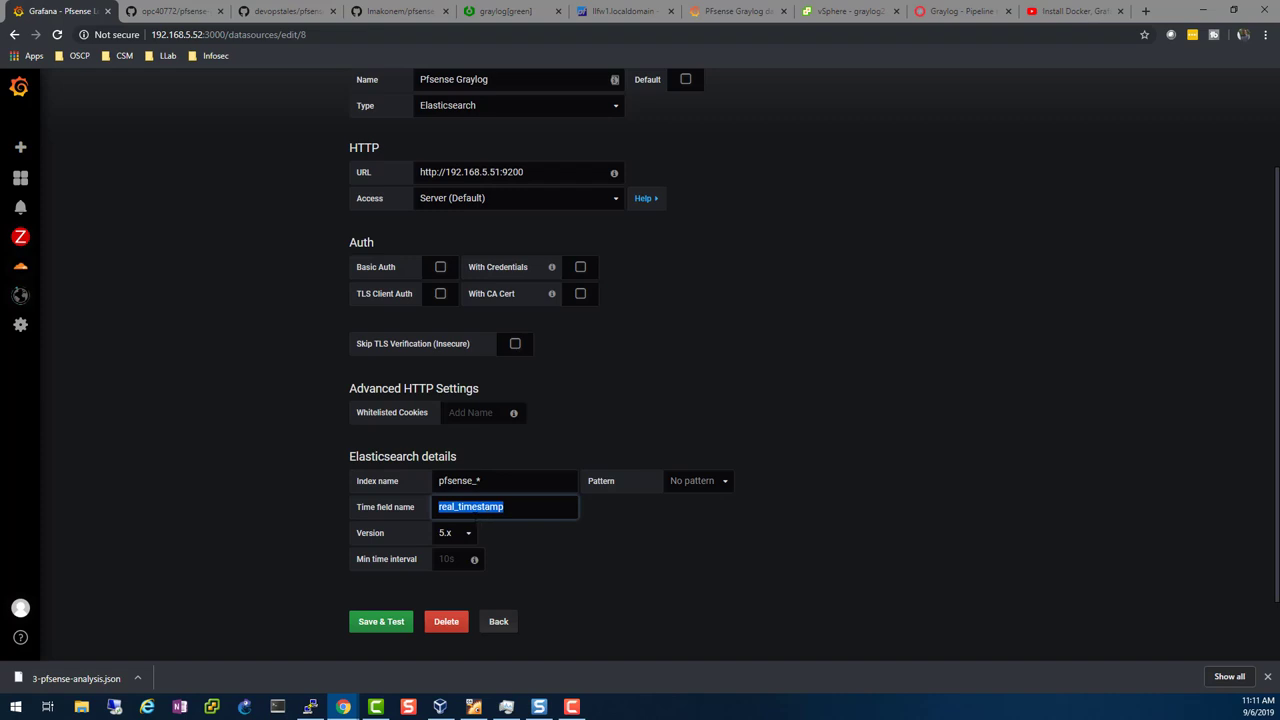
click(383, 623)
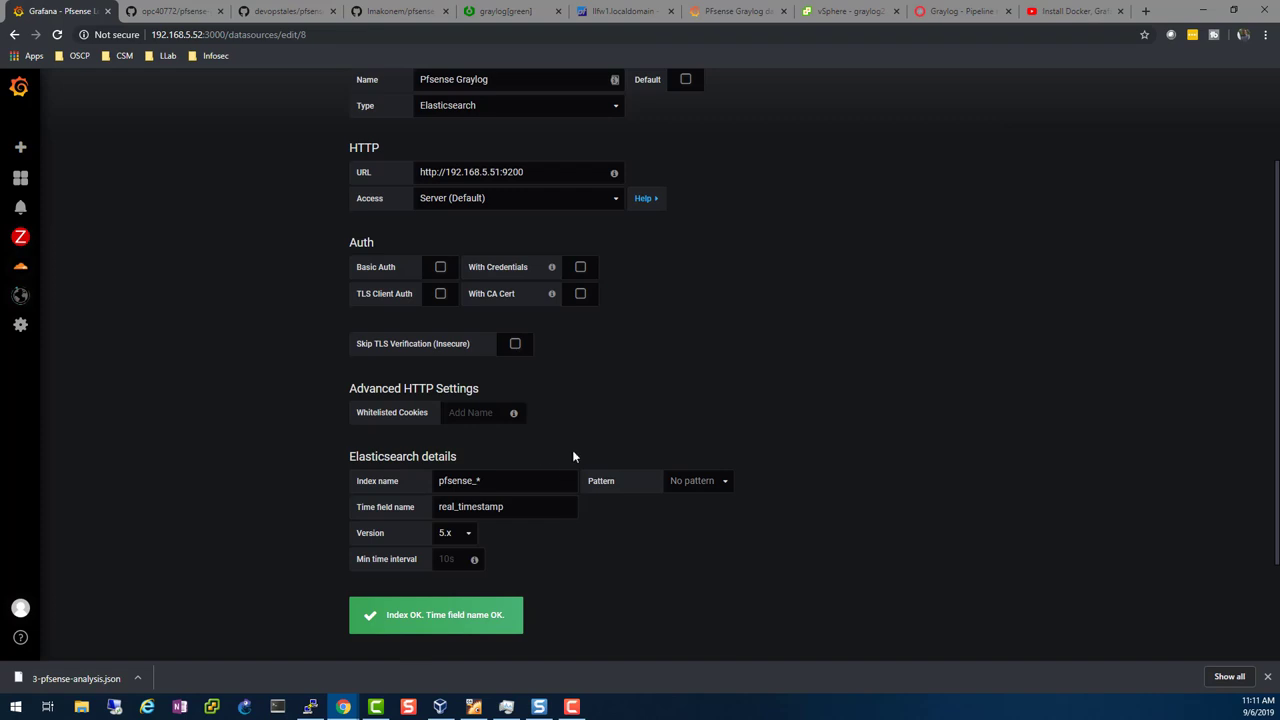
scroll(574, 451, up, 2)
- Open Grafana's Create > Import dashboard page
mouse_move(14, 332)
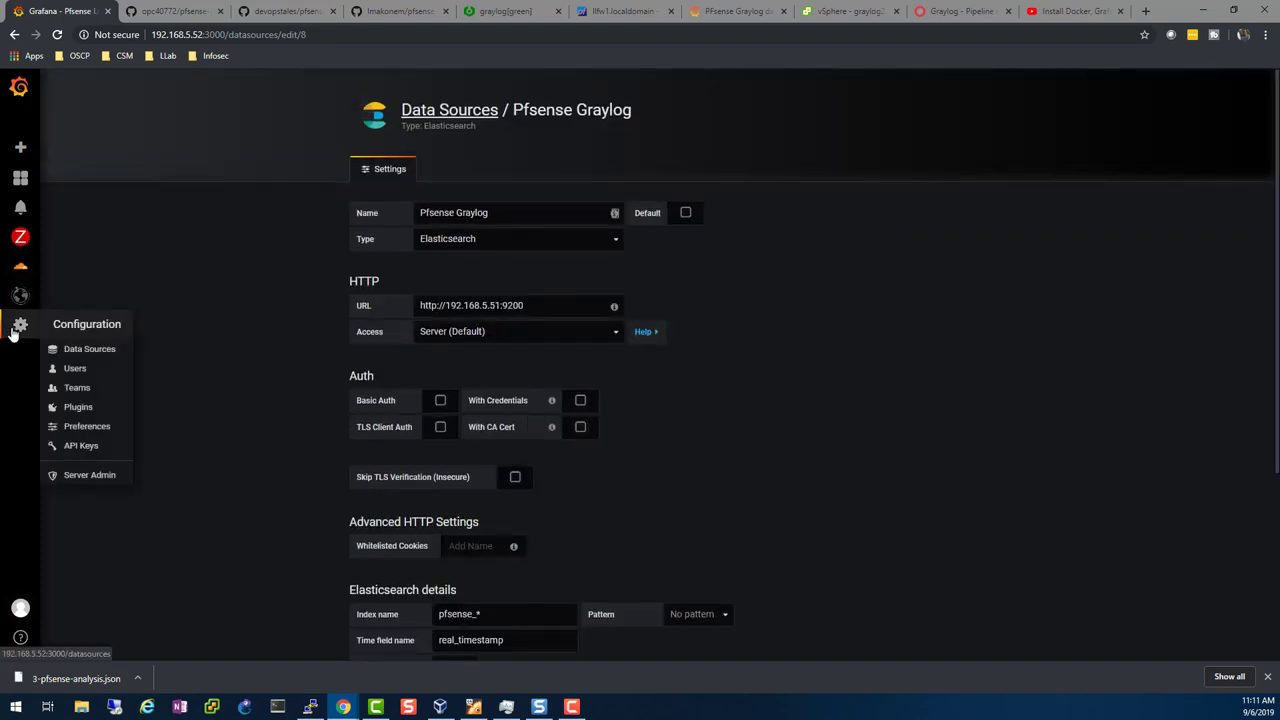
mouse_move(40, 217)
mouse_move(19, 172)
mouse_move(20, 148)
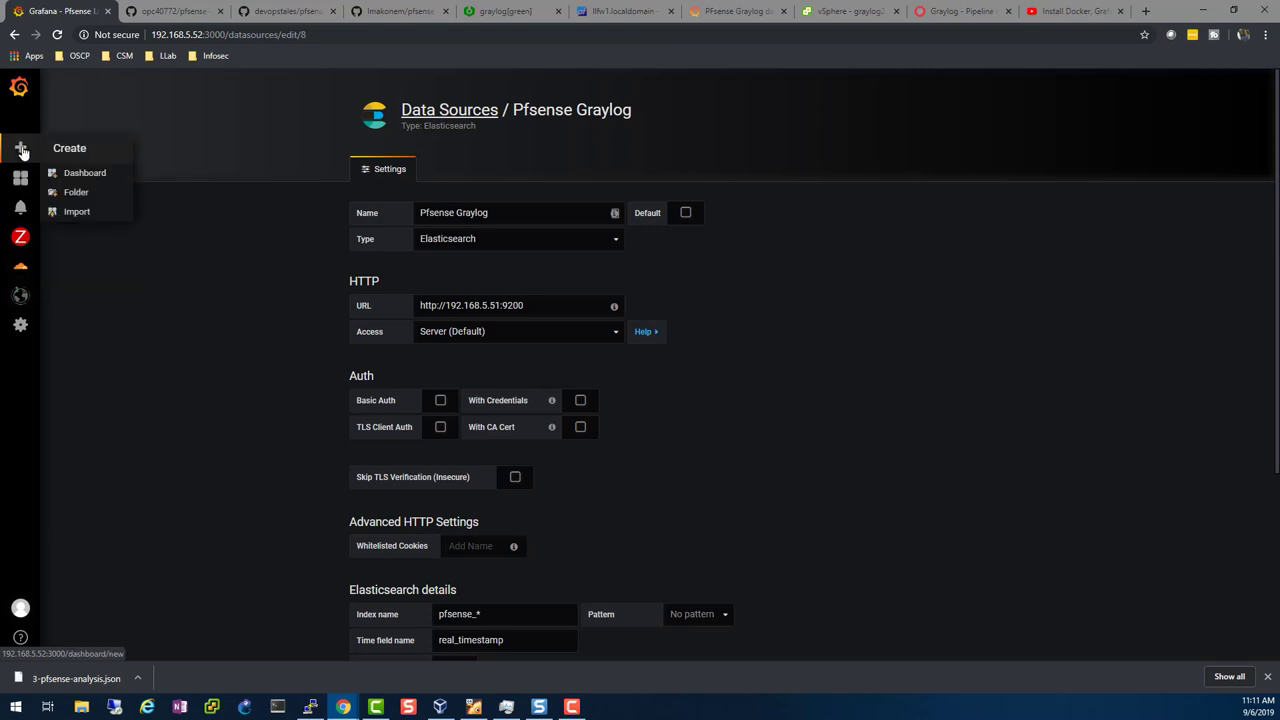
click(77, 212)
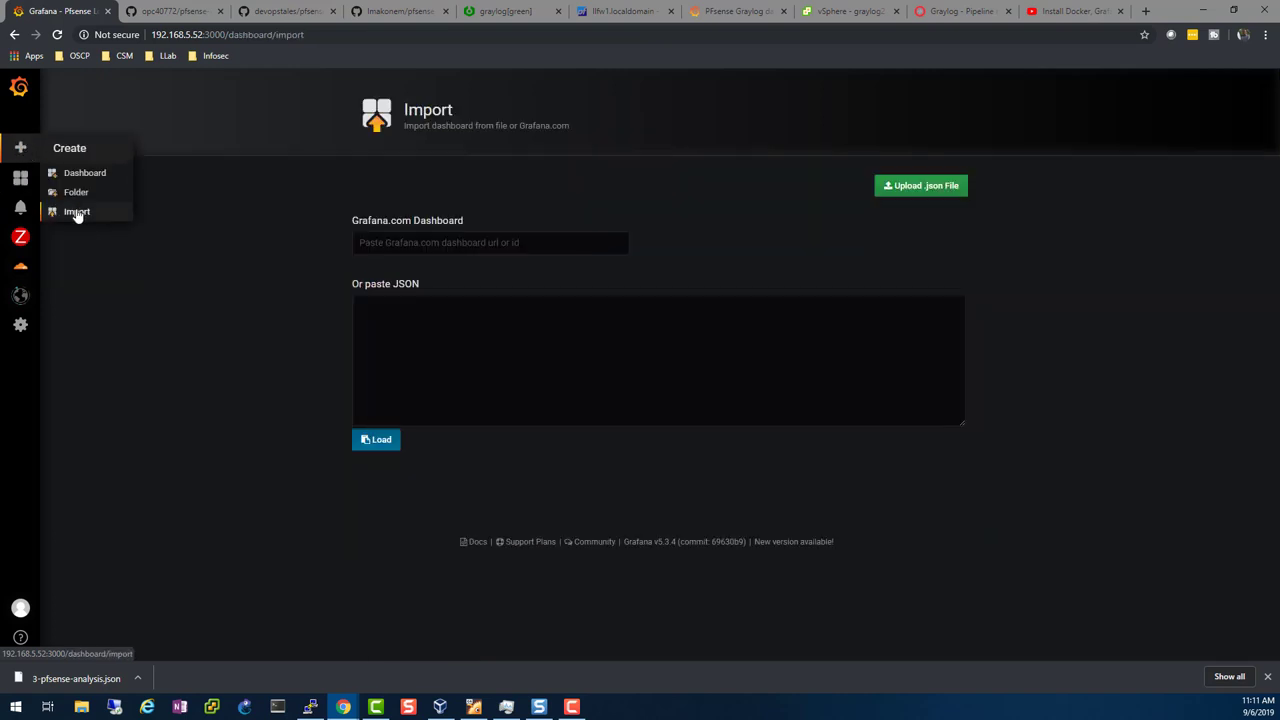
click(494, 300)
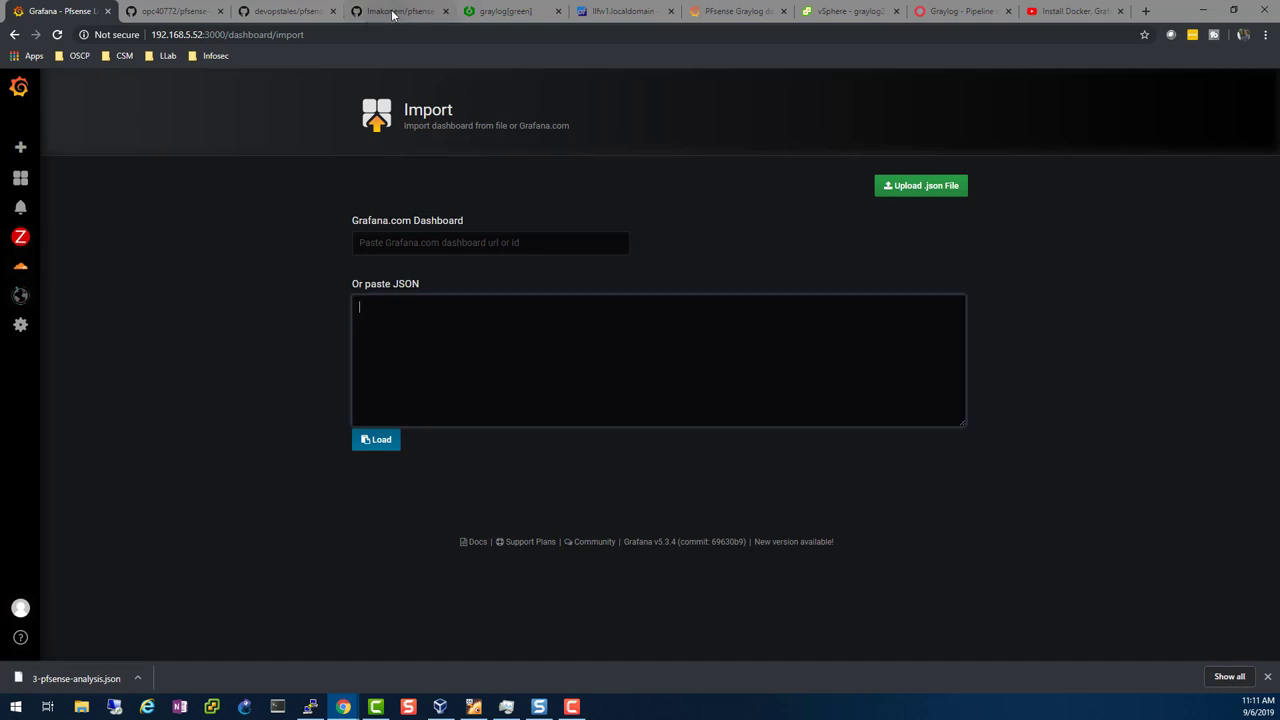
- Paste the PFsense Graylog-1523752504984.json dashboard JSON from GitHub into the import box
click(392, 13)
scroll(604, 205, up, 4)
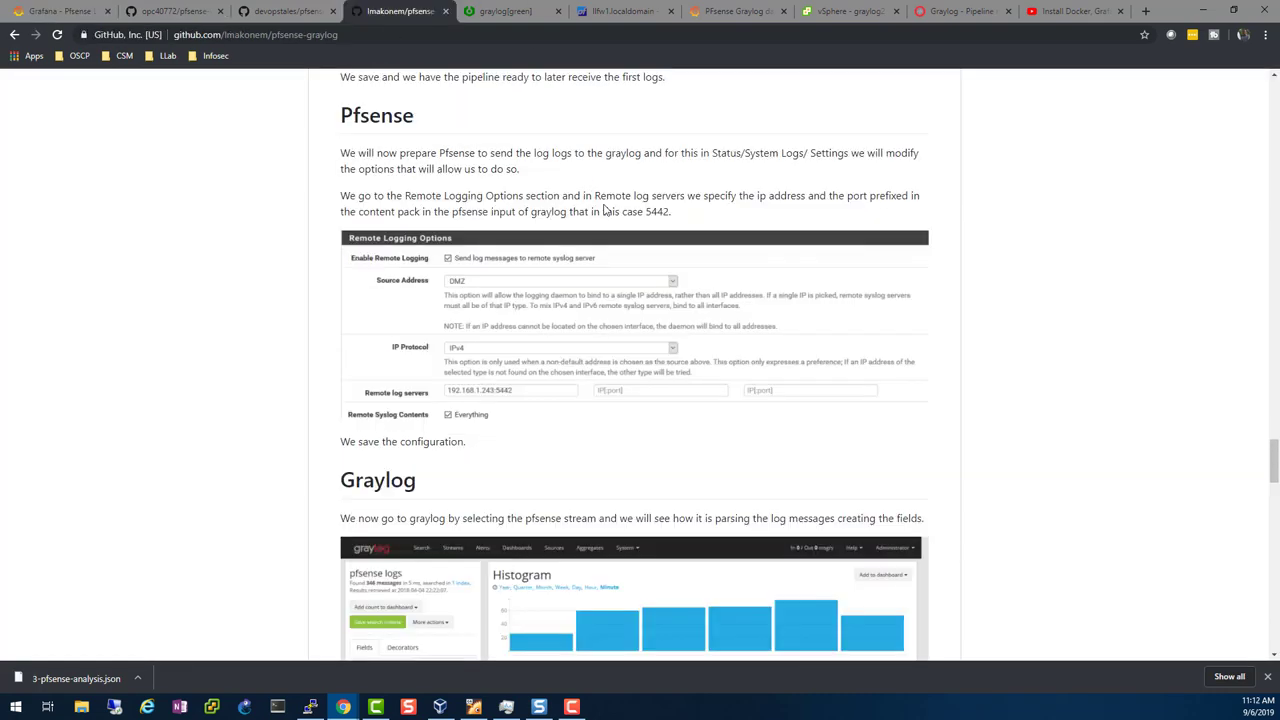
scroll(604, 205, up, 20)
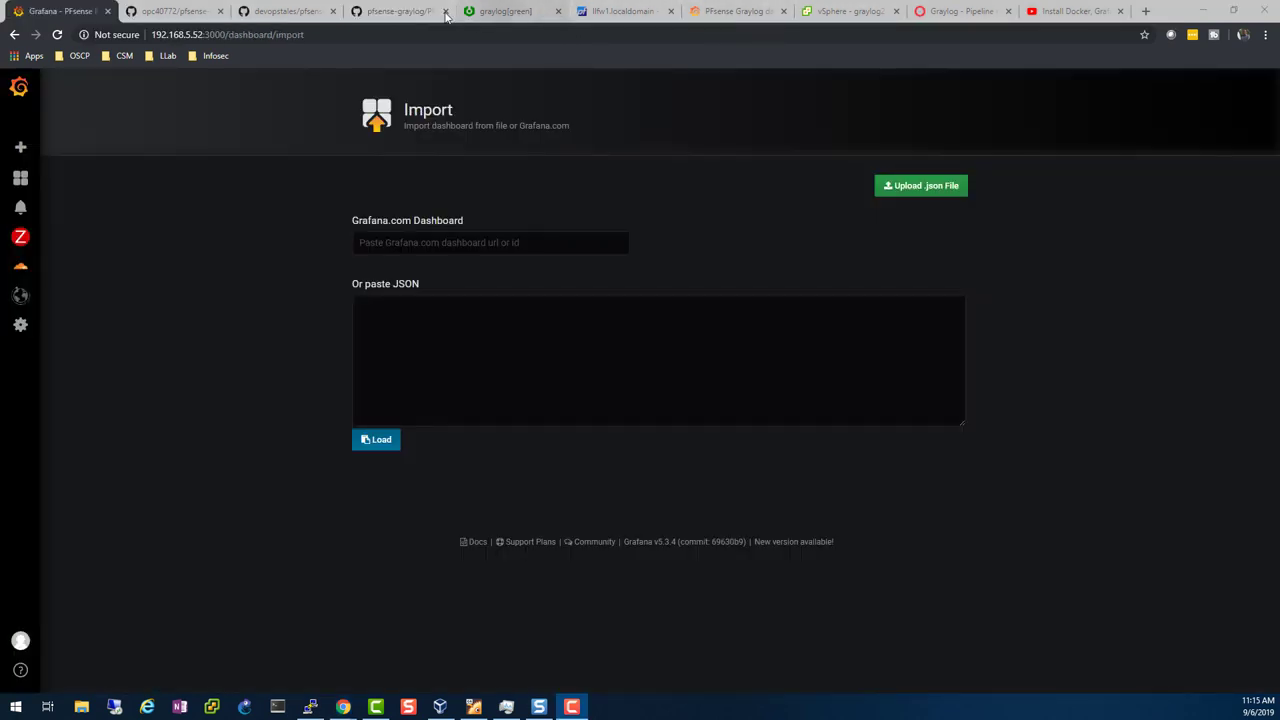
click(421, 13)
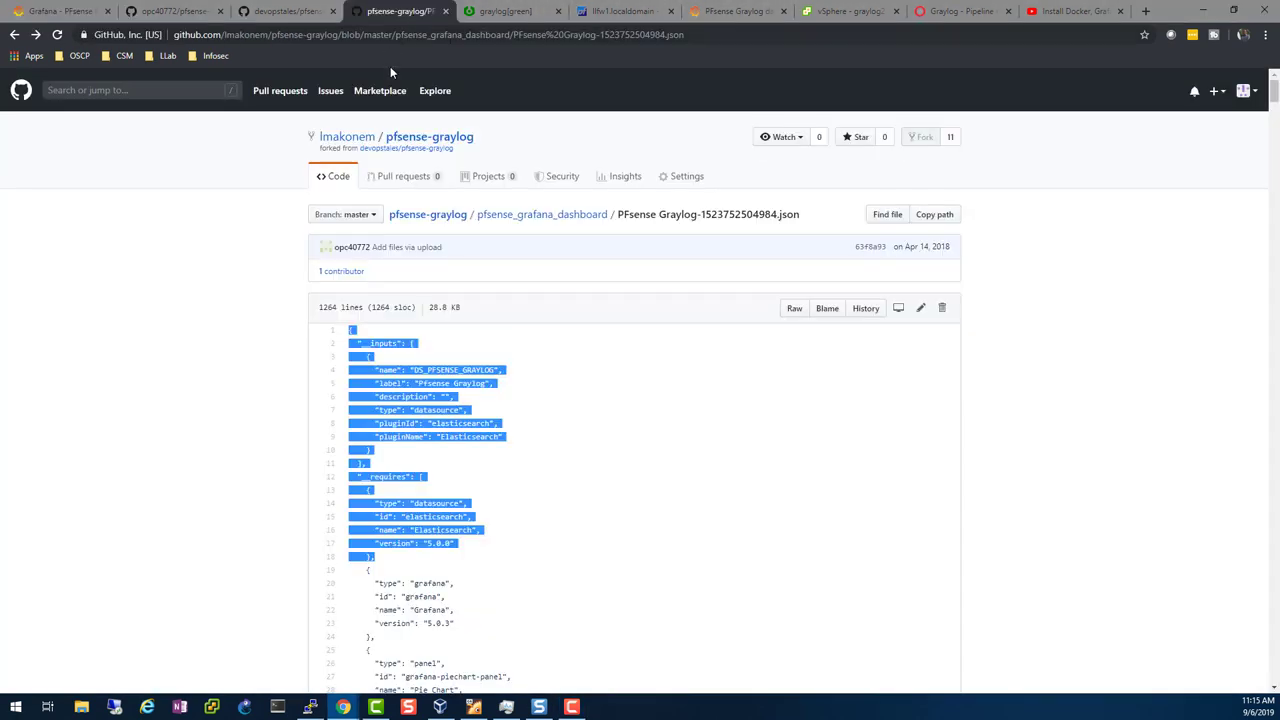
click(475, 500)
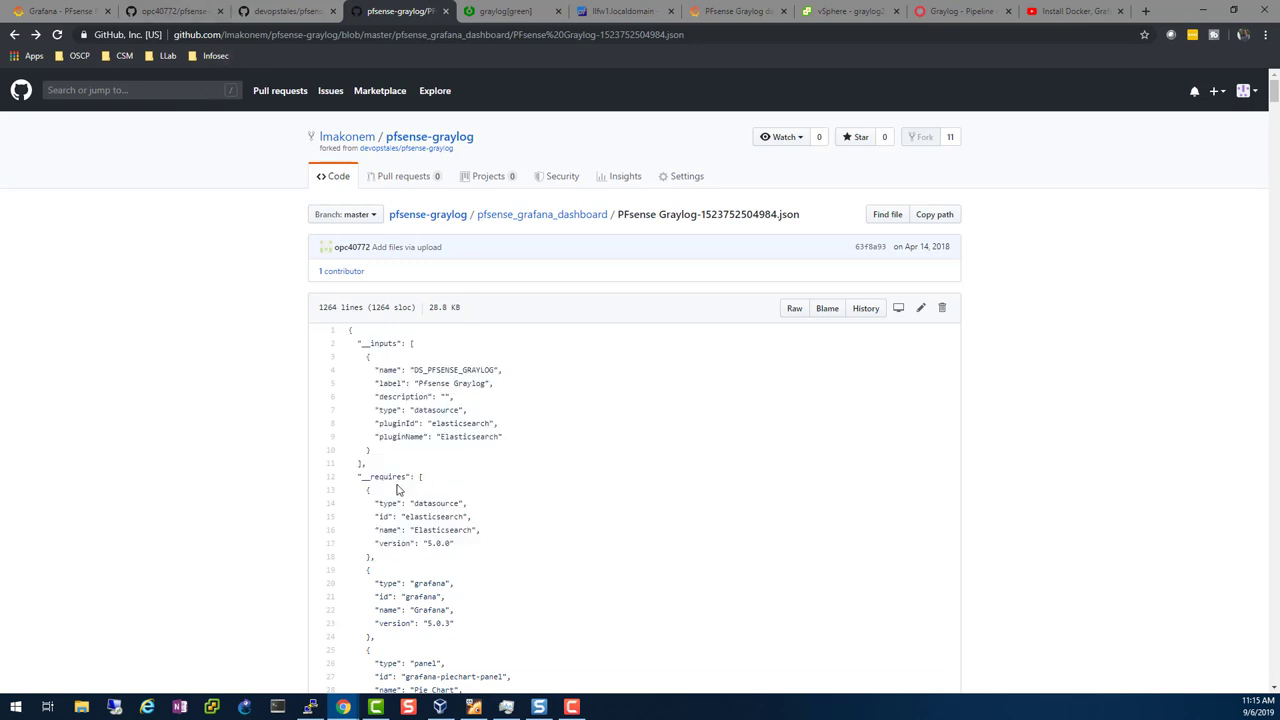
click(40, 14)
click(411, 338)
right_click(411, 338)
click(441, 439)
scroll(658, 360, up, 15)
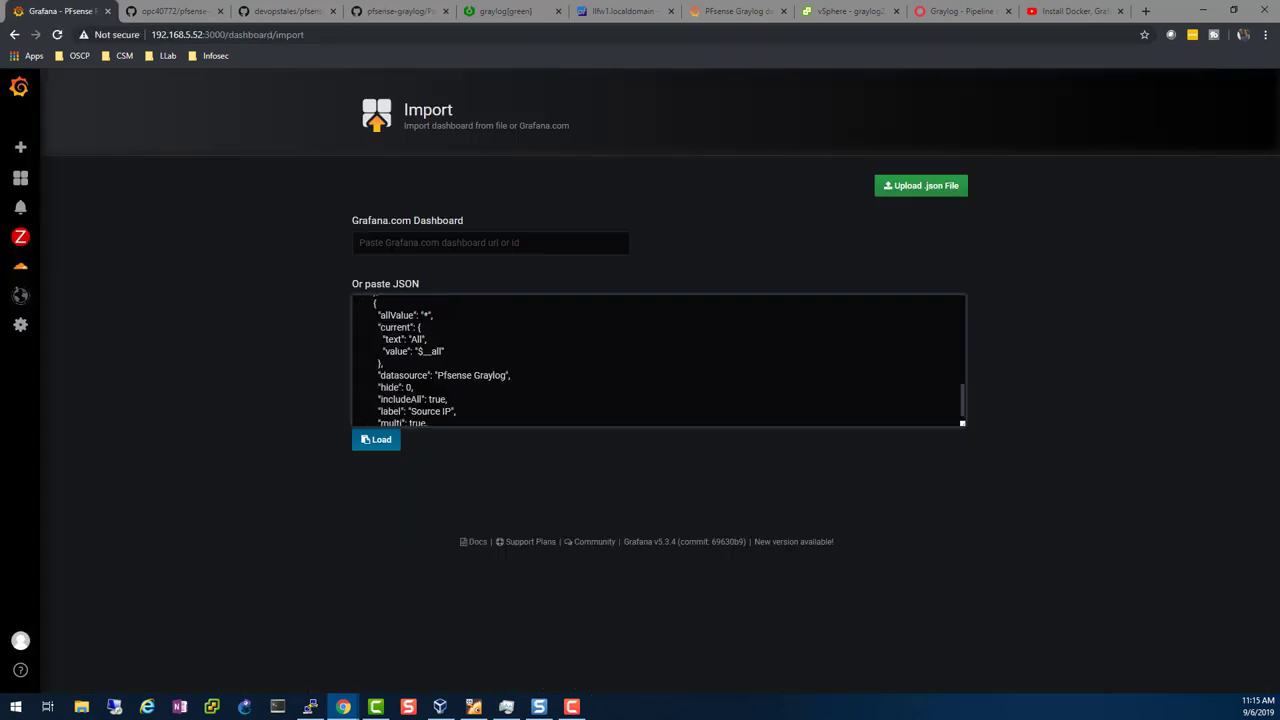
click(375, 440)
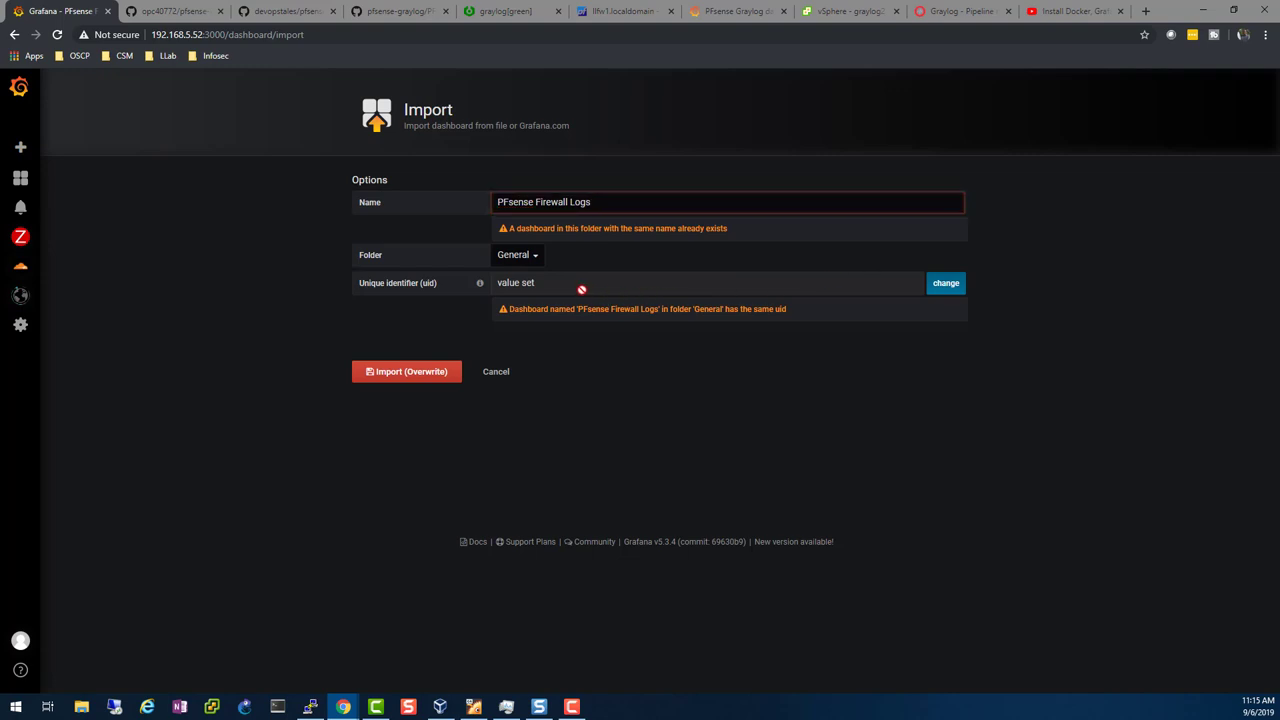
click(945, 287)
click(551, 283)
text(23)
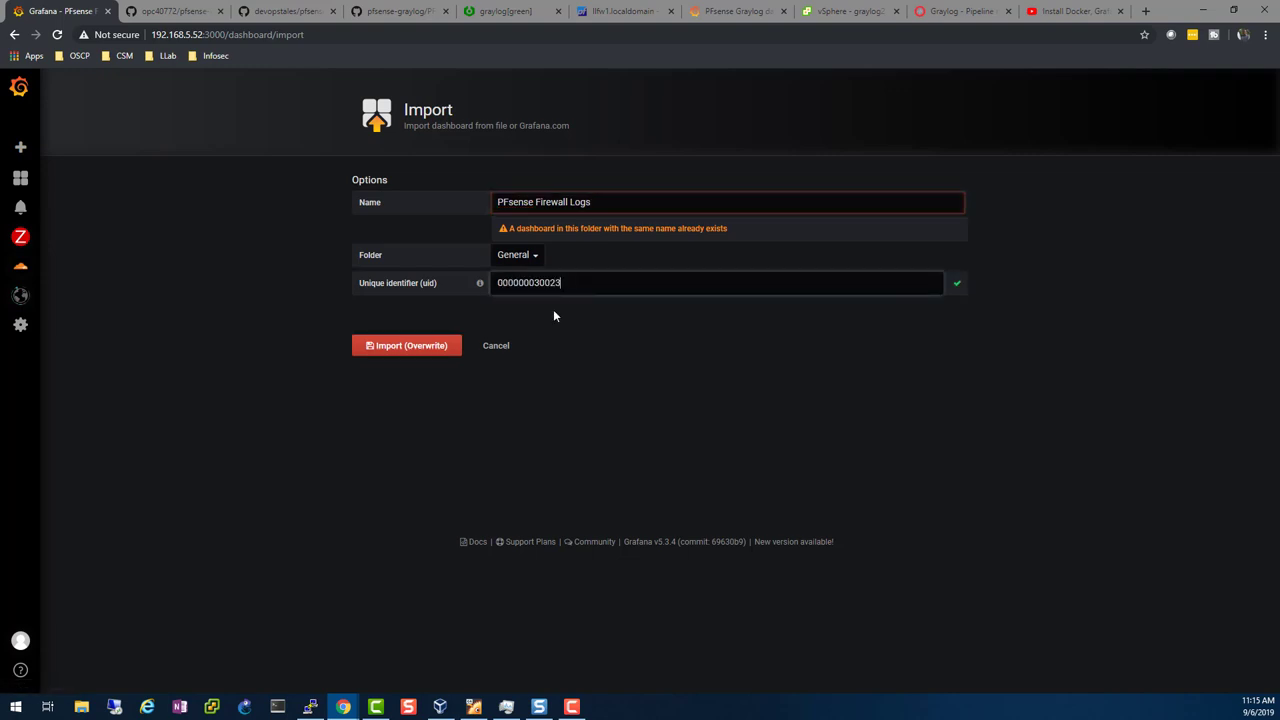
click(592, 202)
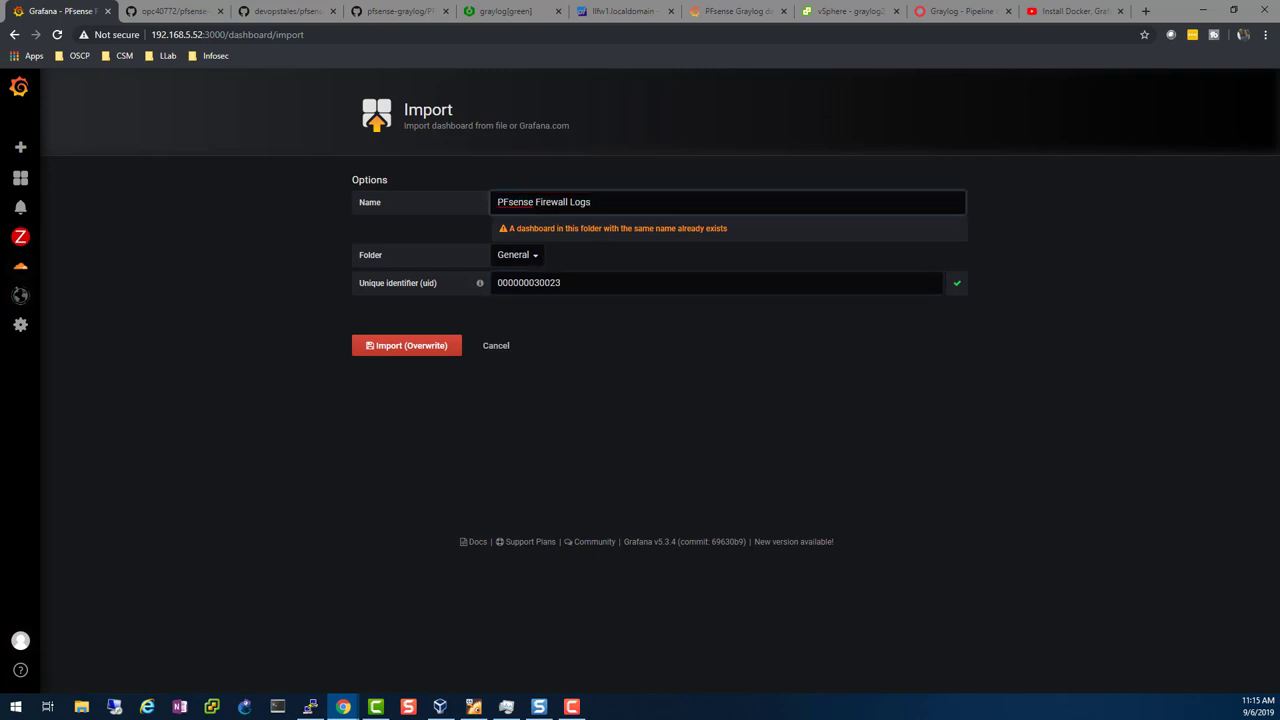
text(2)
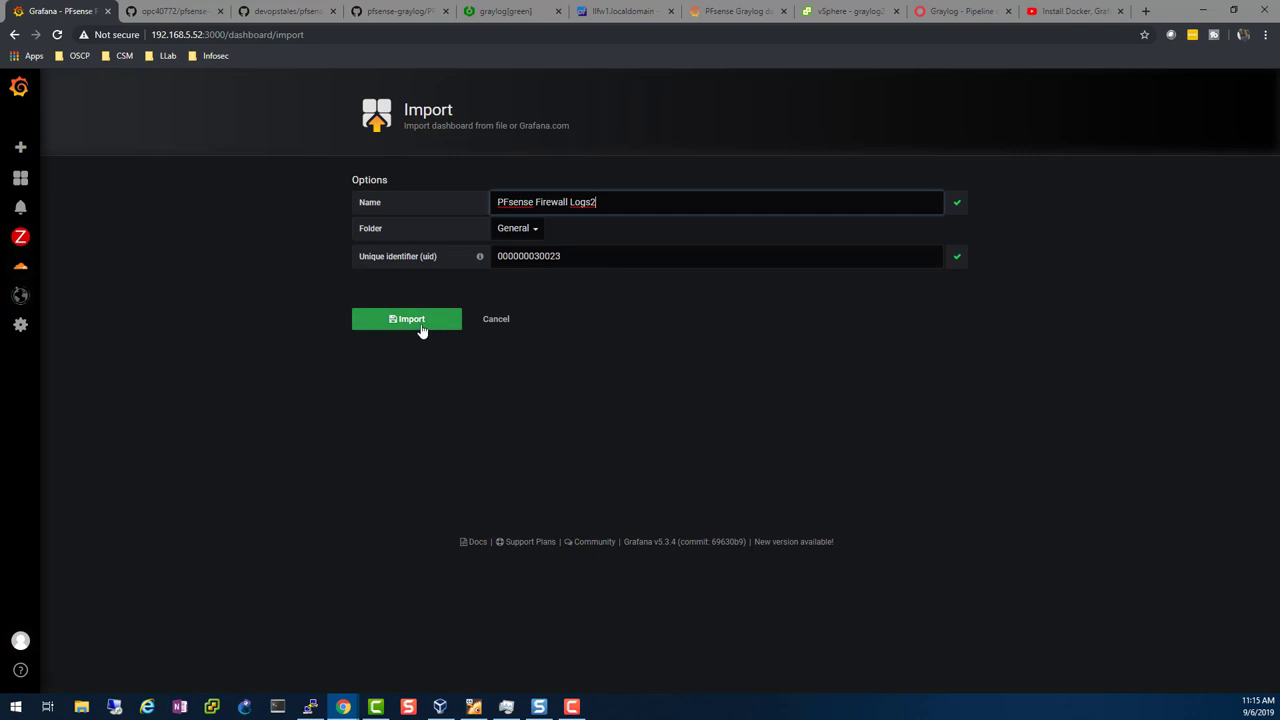
click(419, 327)
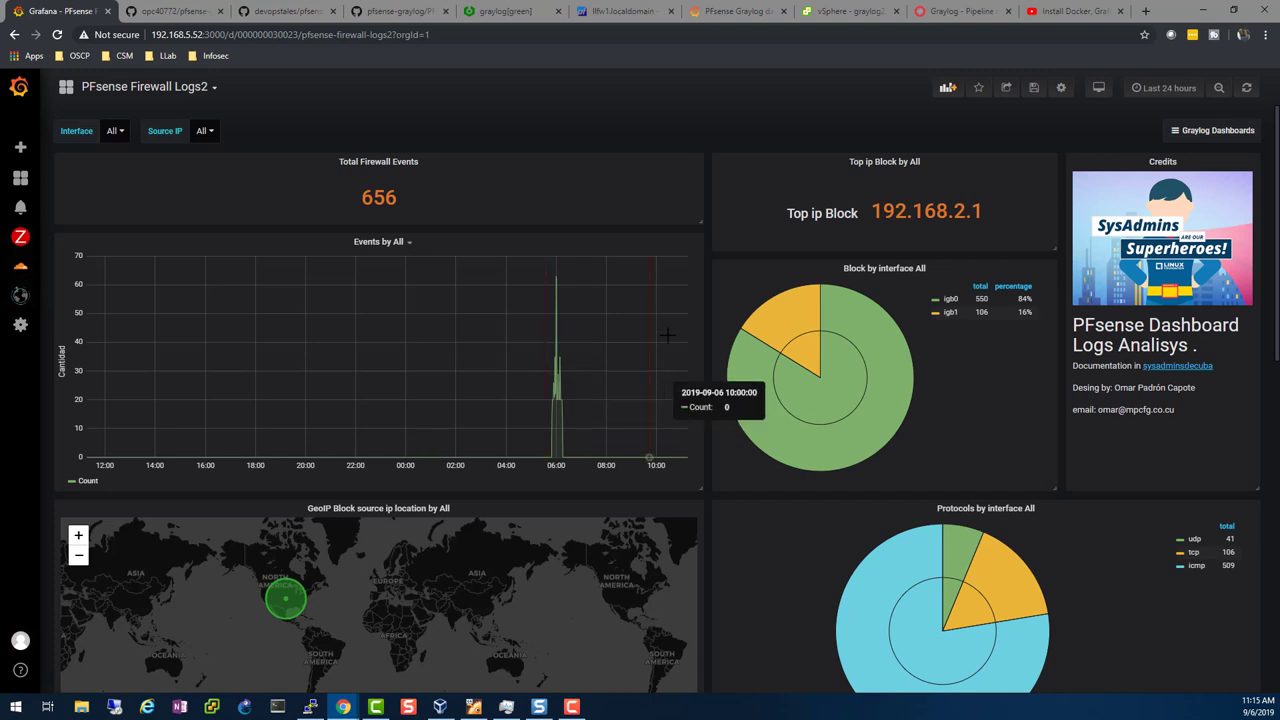
scroll(628, 363, down, 6)
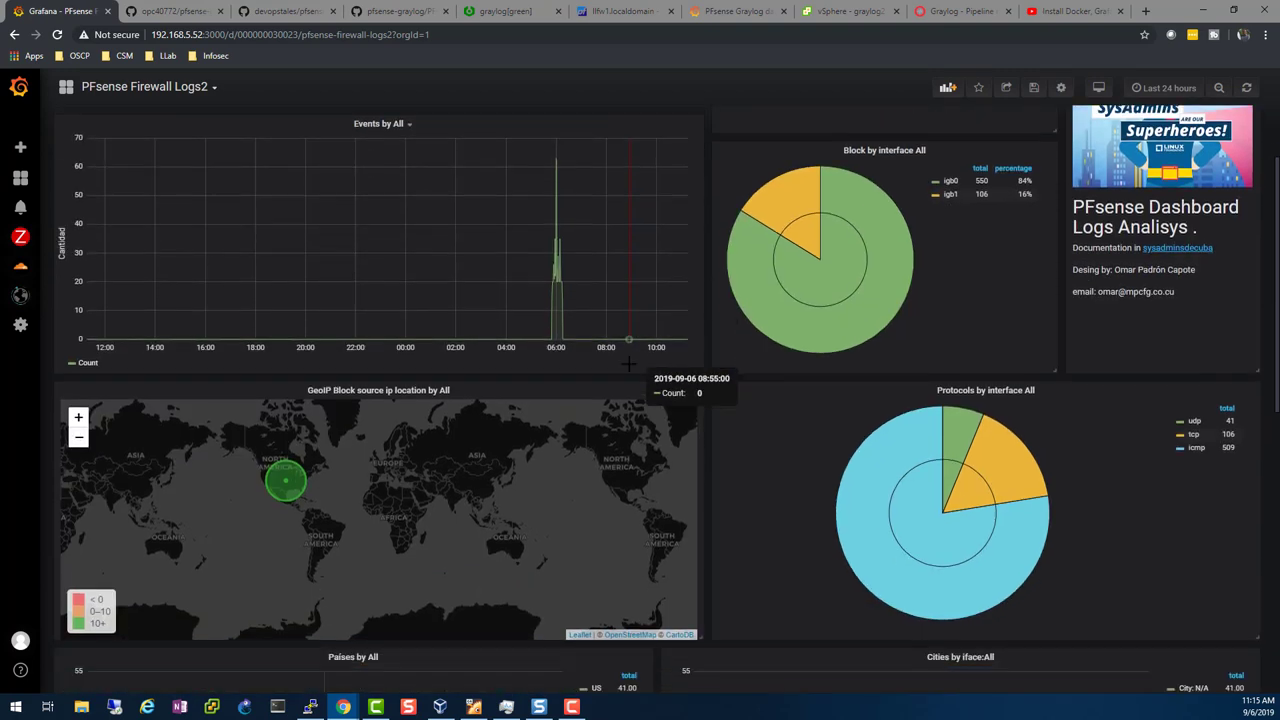
scroll(628, 362, down, 2)
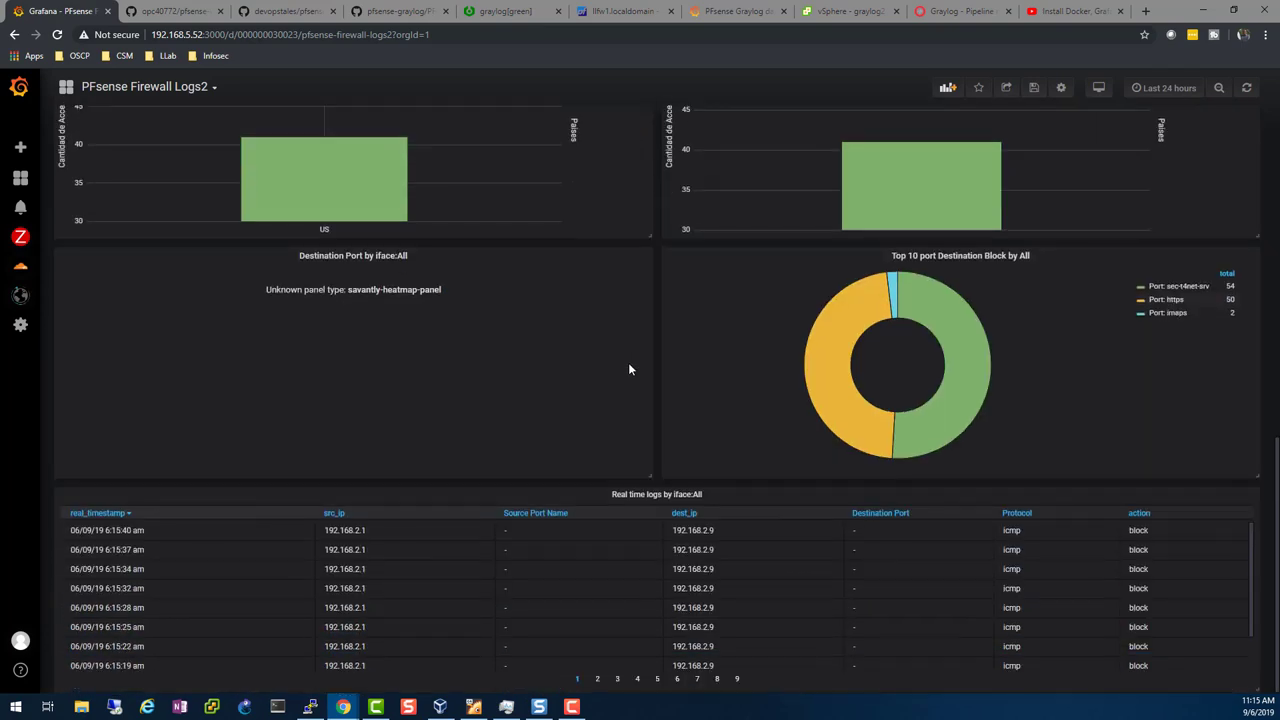
scroll(628, 362, up, 7)
scroll(628, 362, up, 2)
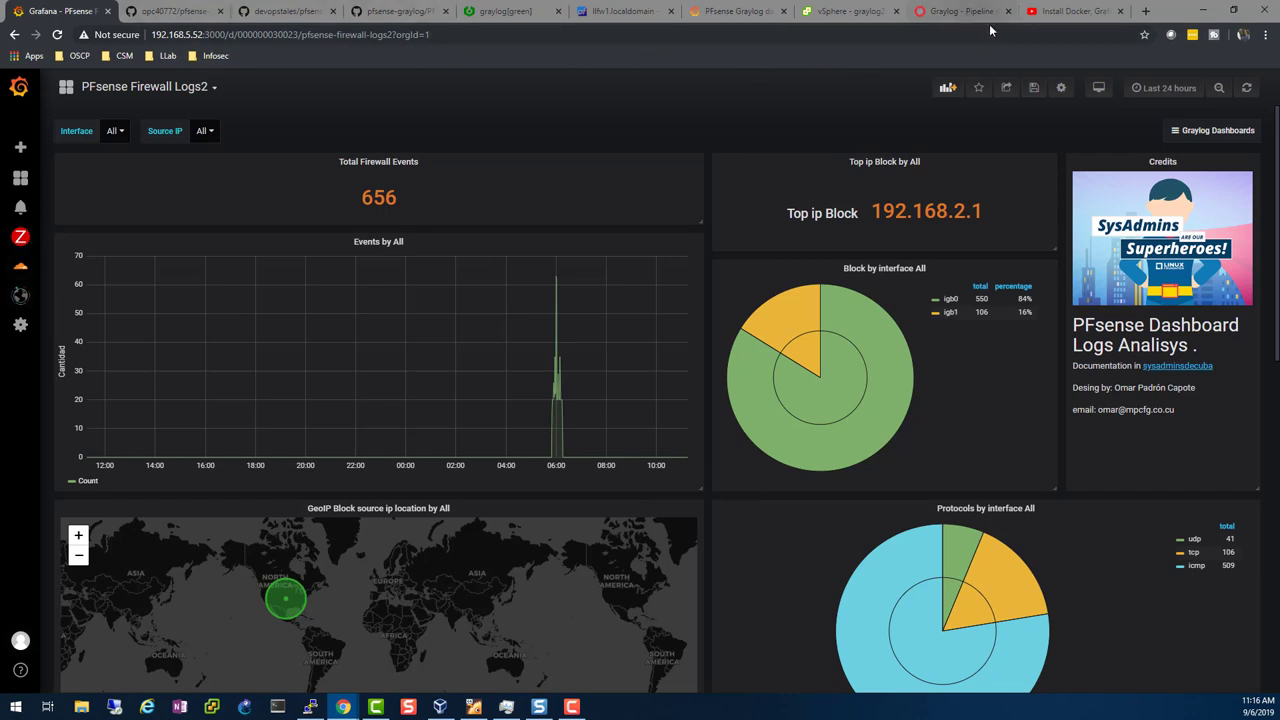
- Return to the original Pfsense Logs dashboard and scroll to its Events by Source panel
click(1089, 18)
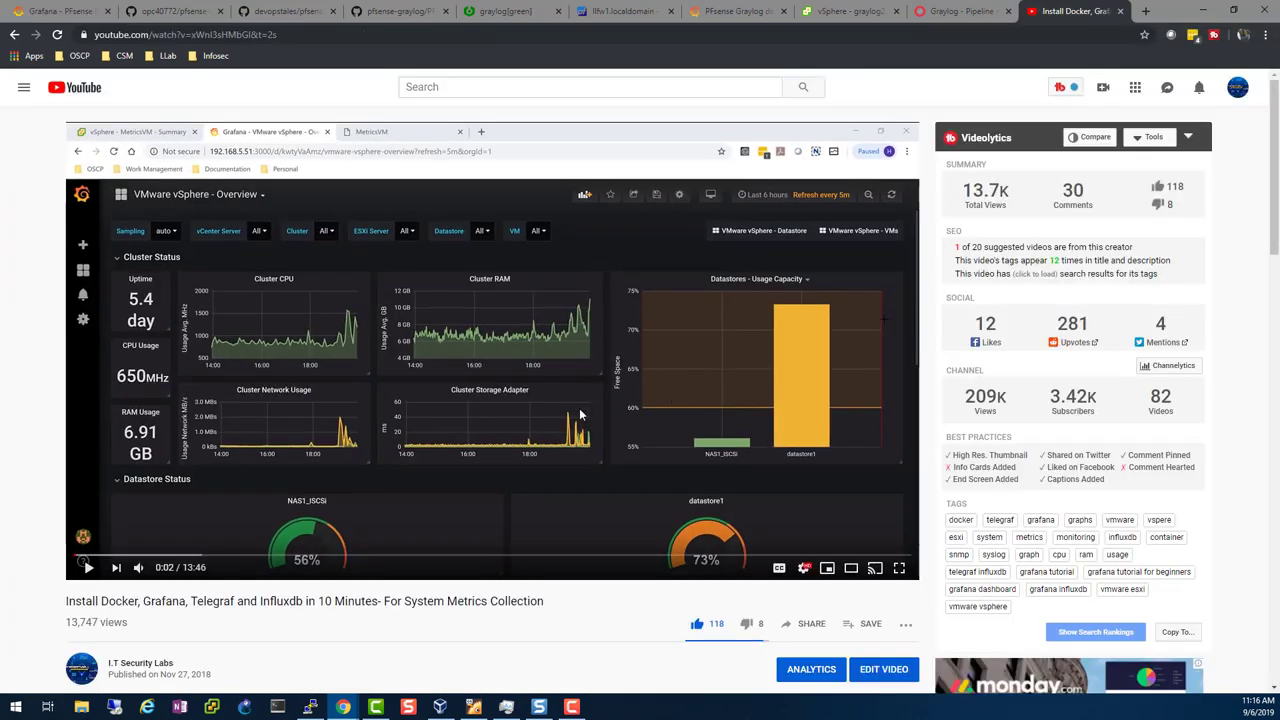
key(ctrl+1)
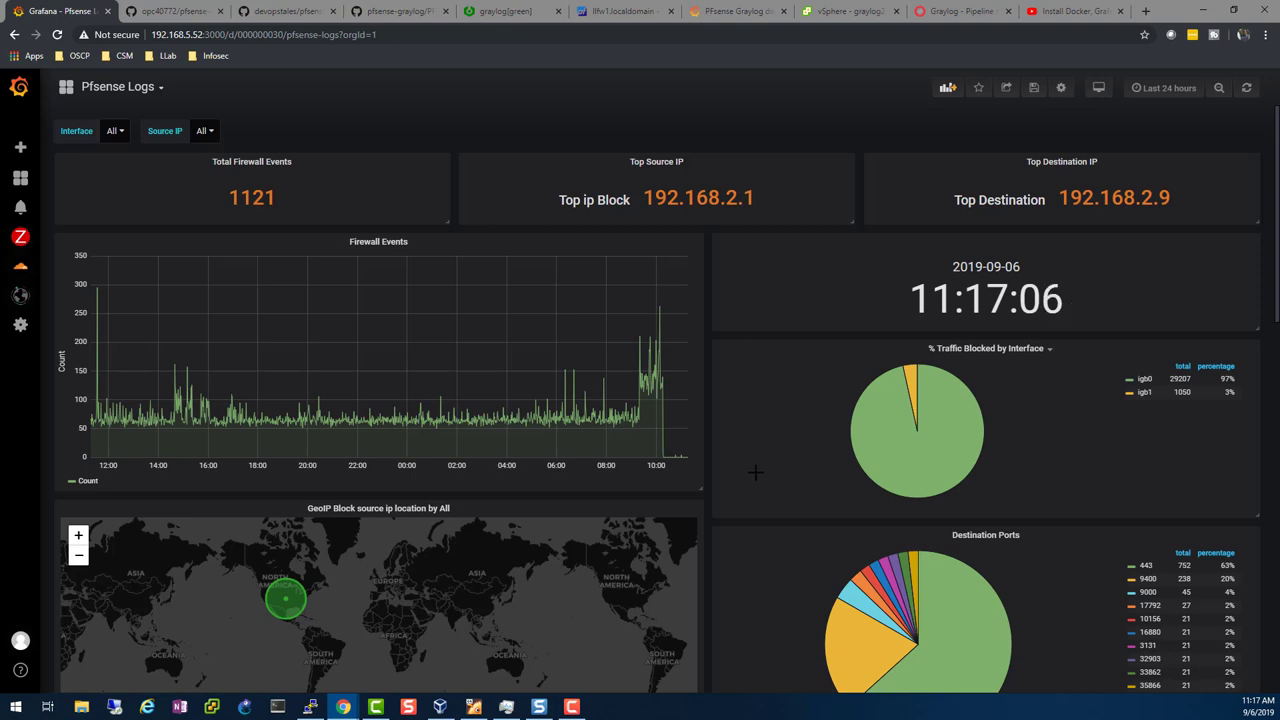
mouse_move(694, 451)
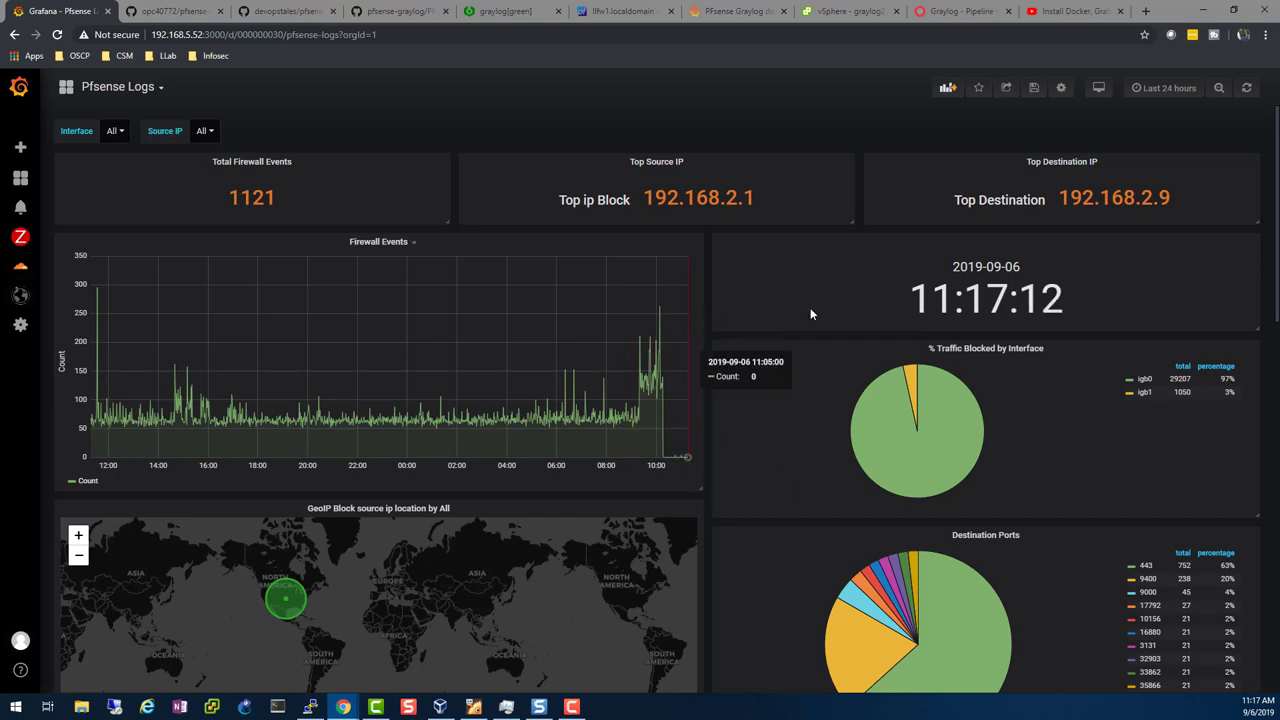
scroll(805, 290, down, 5)
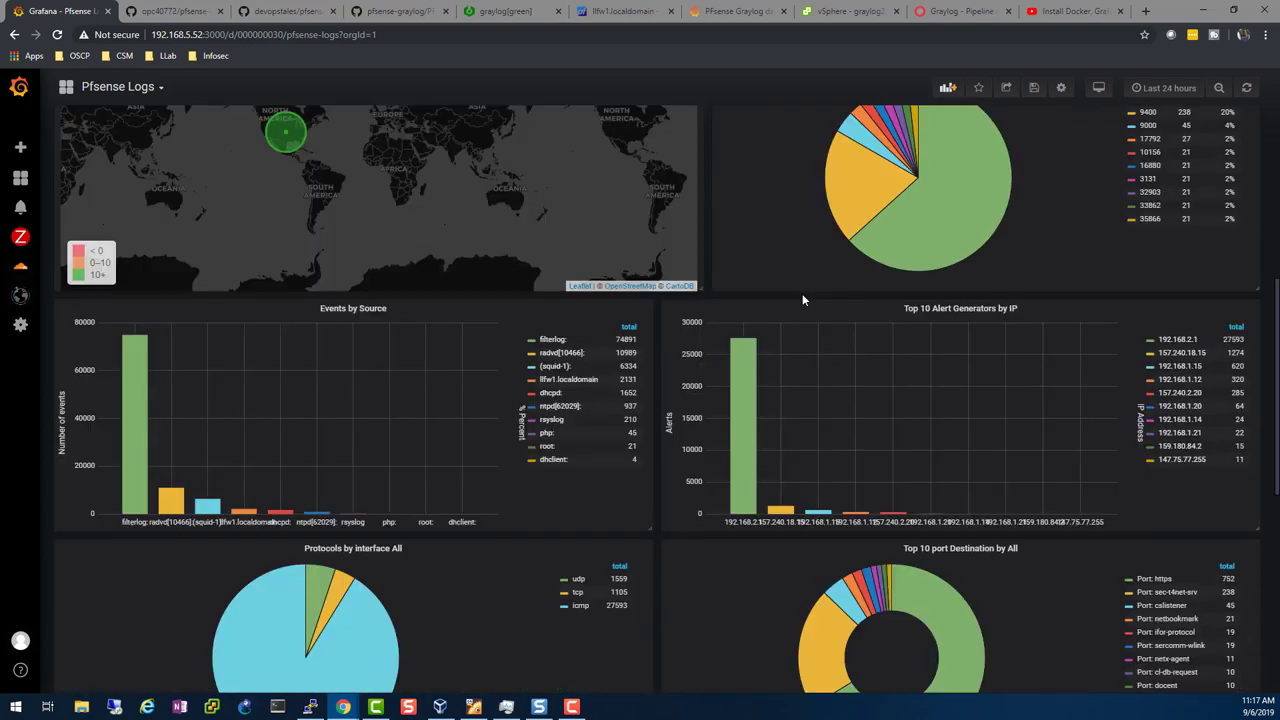